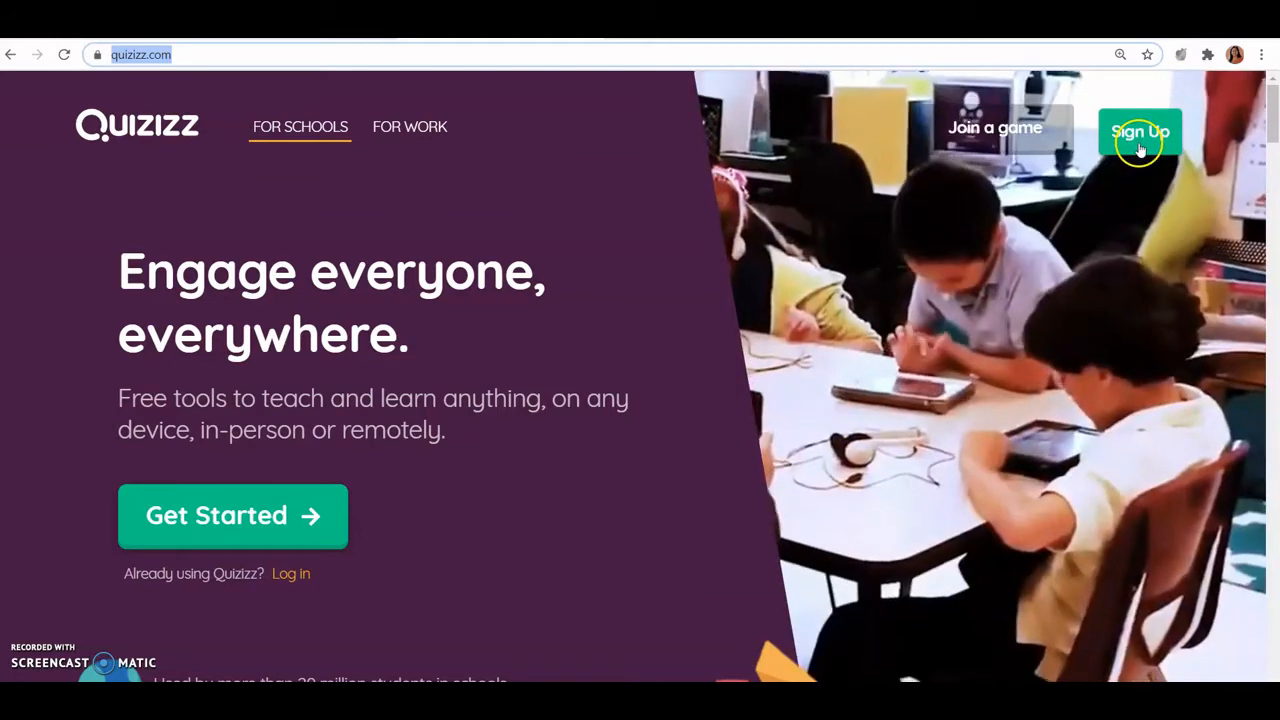
# Sign up to Quizizz with Google, choosing the second listed account
pyautogui.click(1140, 133)
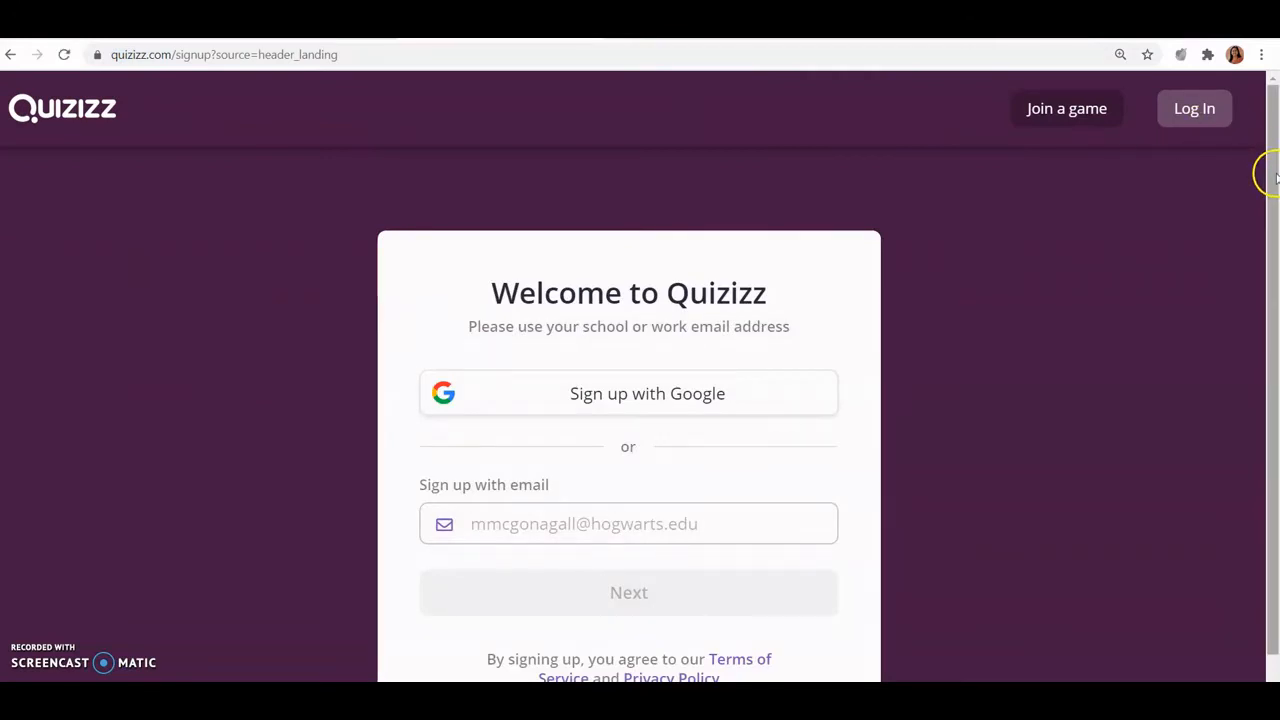
pyautogui.moveTo(1274, 175); pyautogui.dragTo(1274, 260)
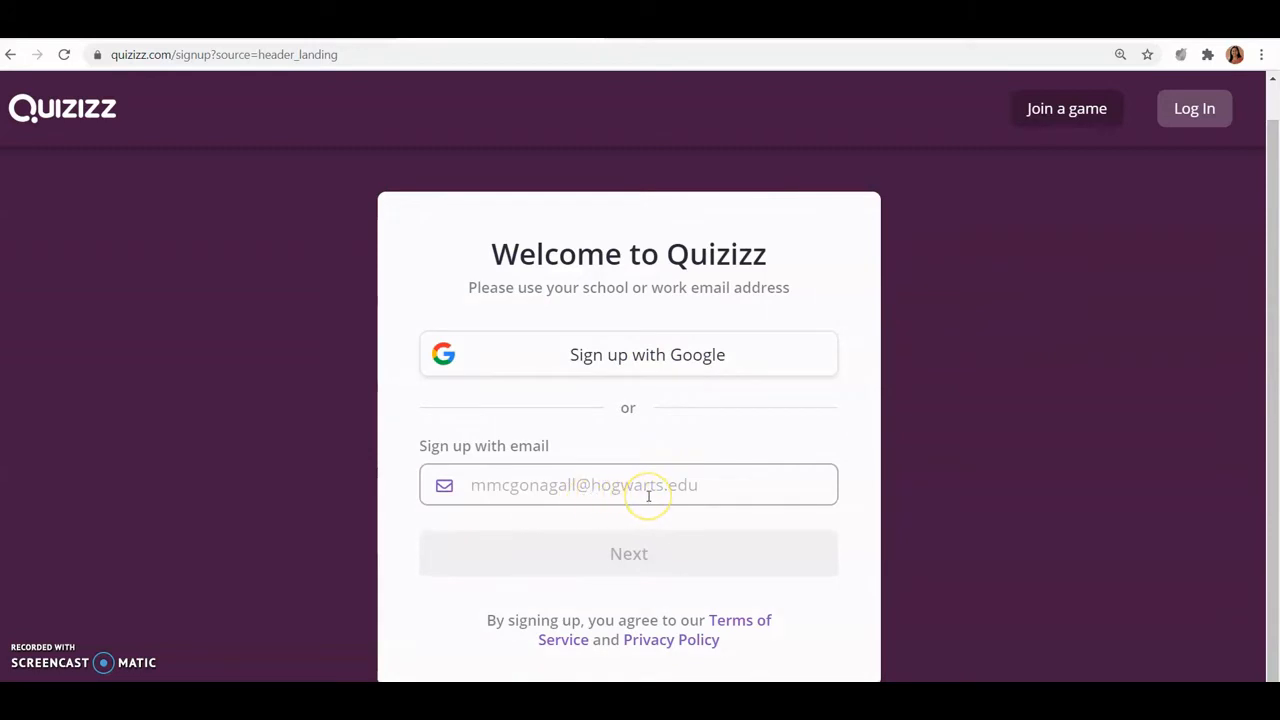
pyautogui.click(654, 364)
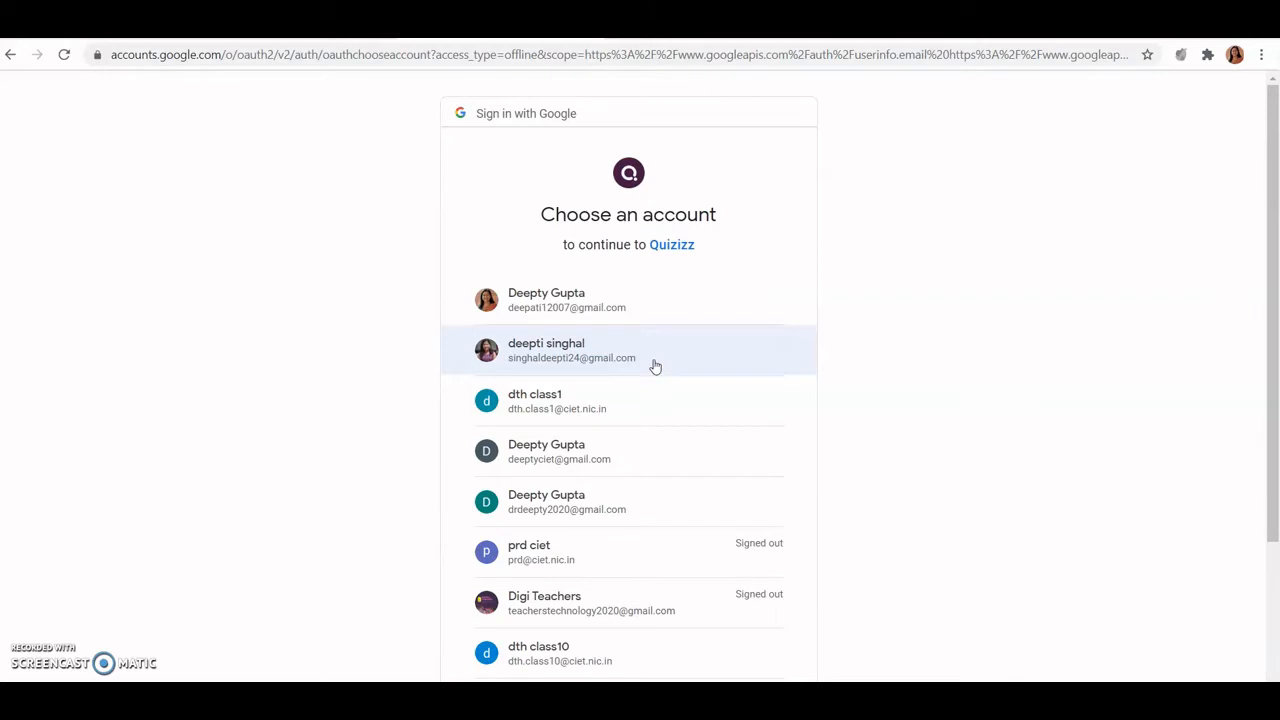
pyautogui.click(593, 360)
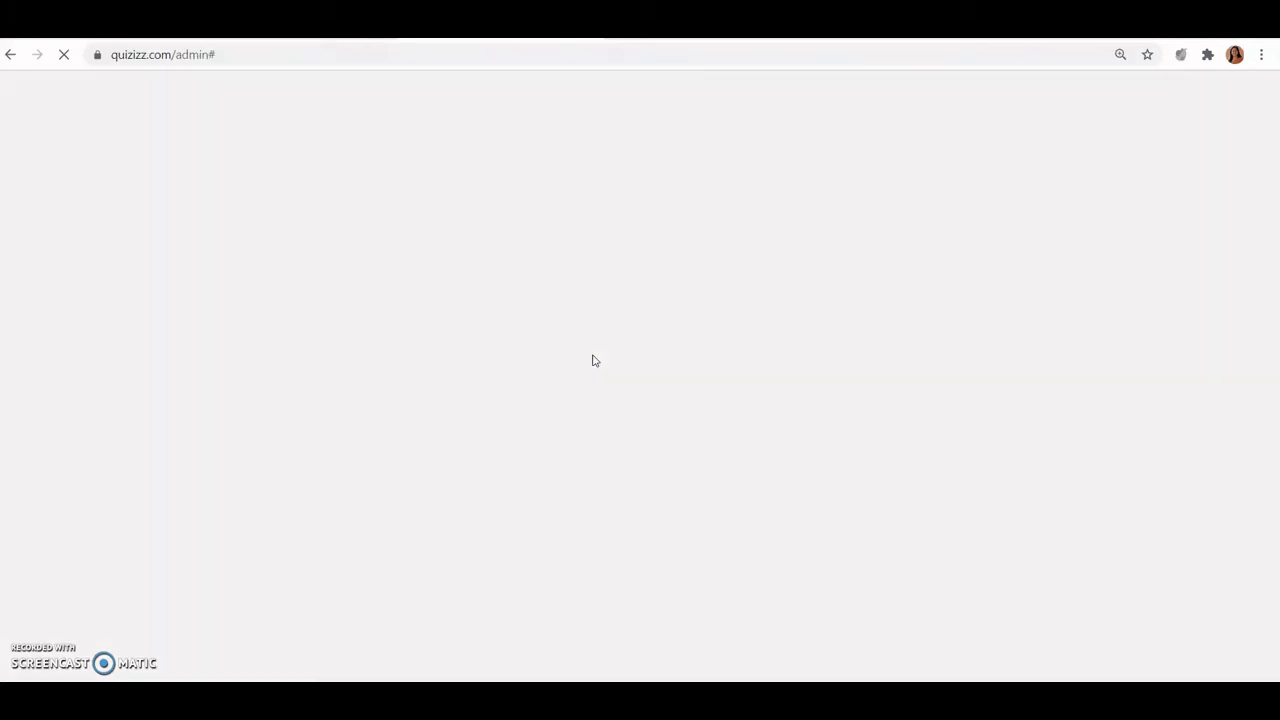
pyautogui.click(481, 330)
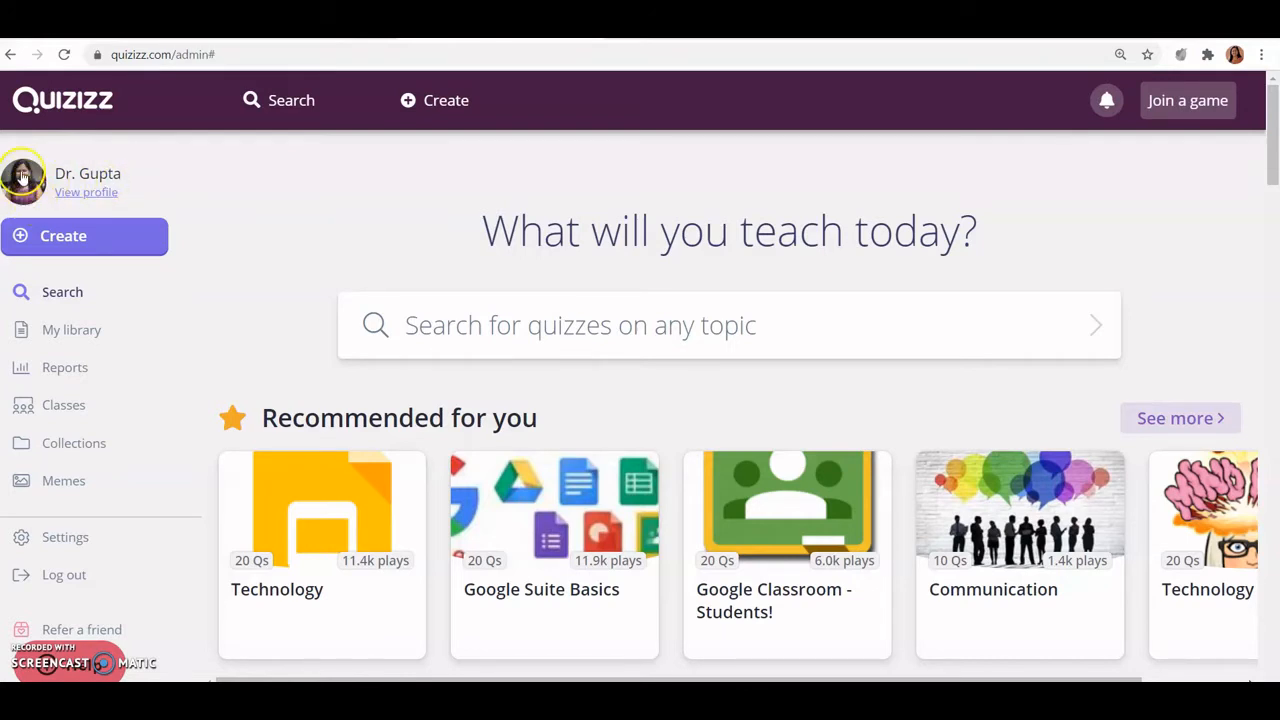
# Open the teacher profile for editing, review its account information, grades and classes, and save it
pyautogui.click(88, 193)
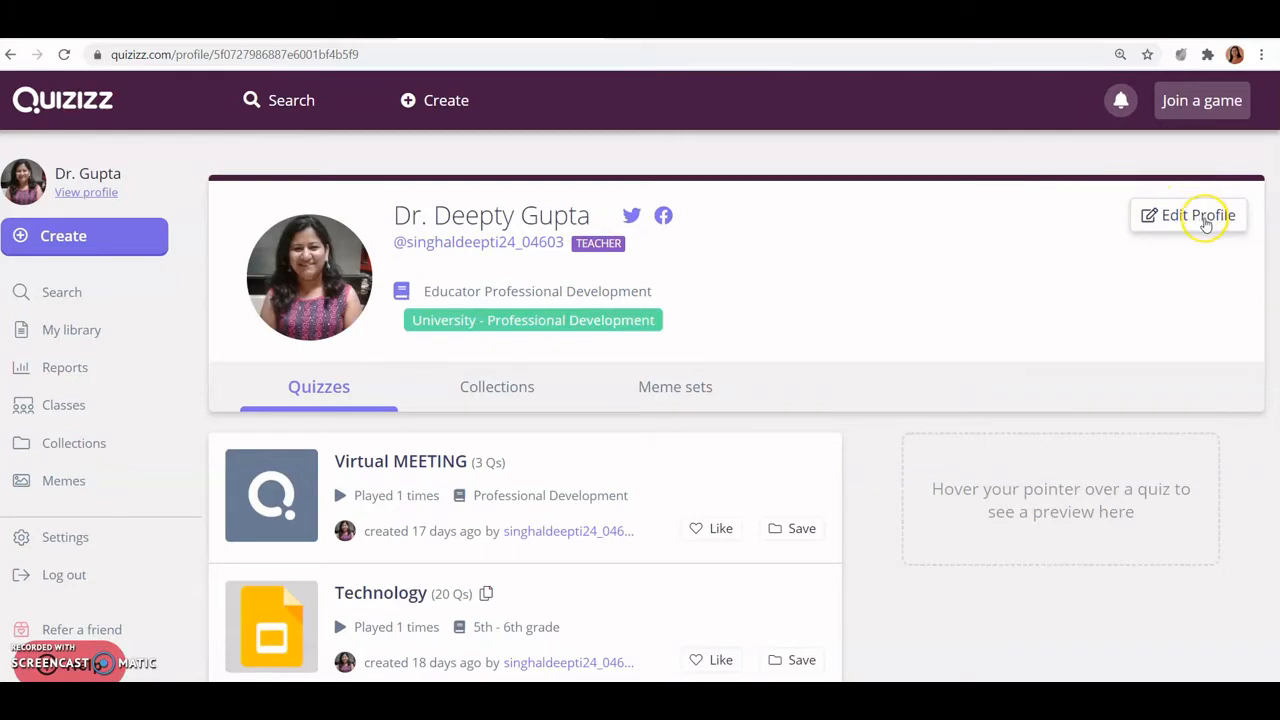
pyautogui.click(1206, 222)
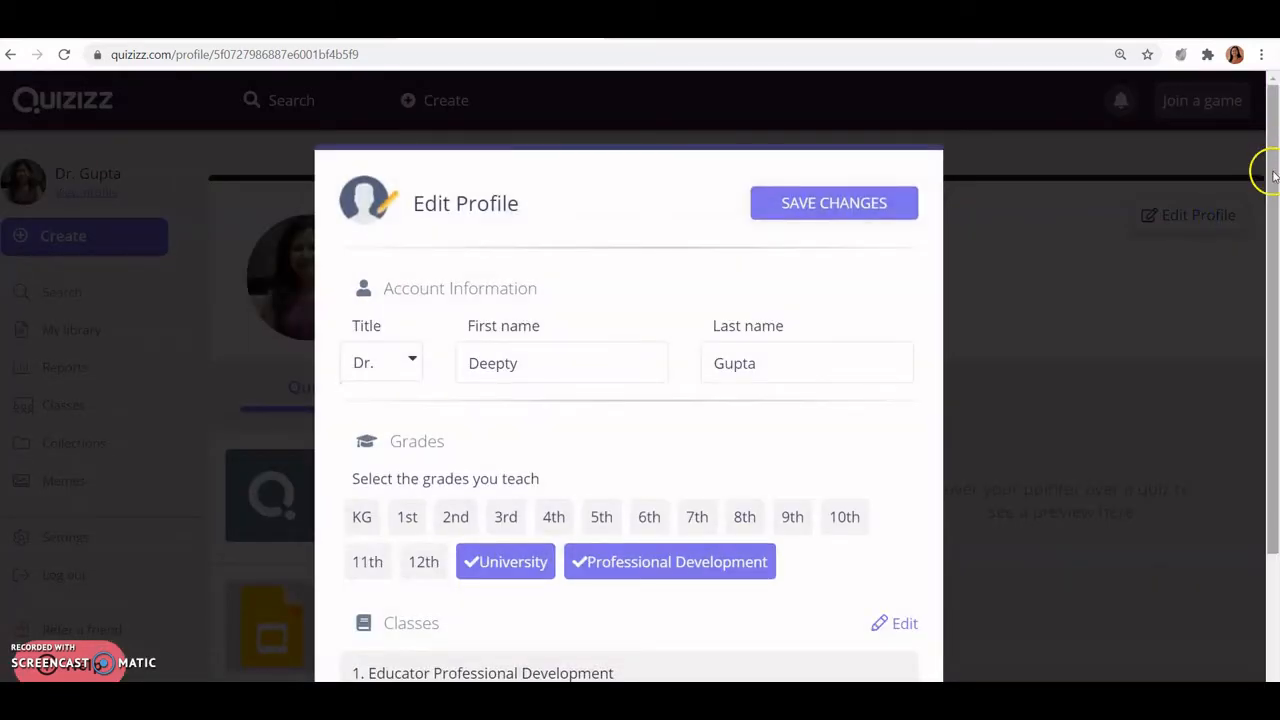
pyautogui.moveTo(1267, 166); pyautogui.dragTo(1271, 255)
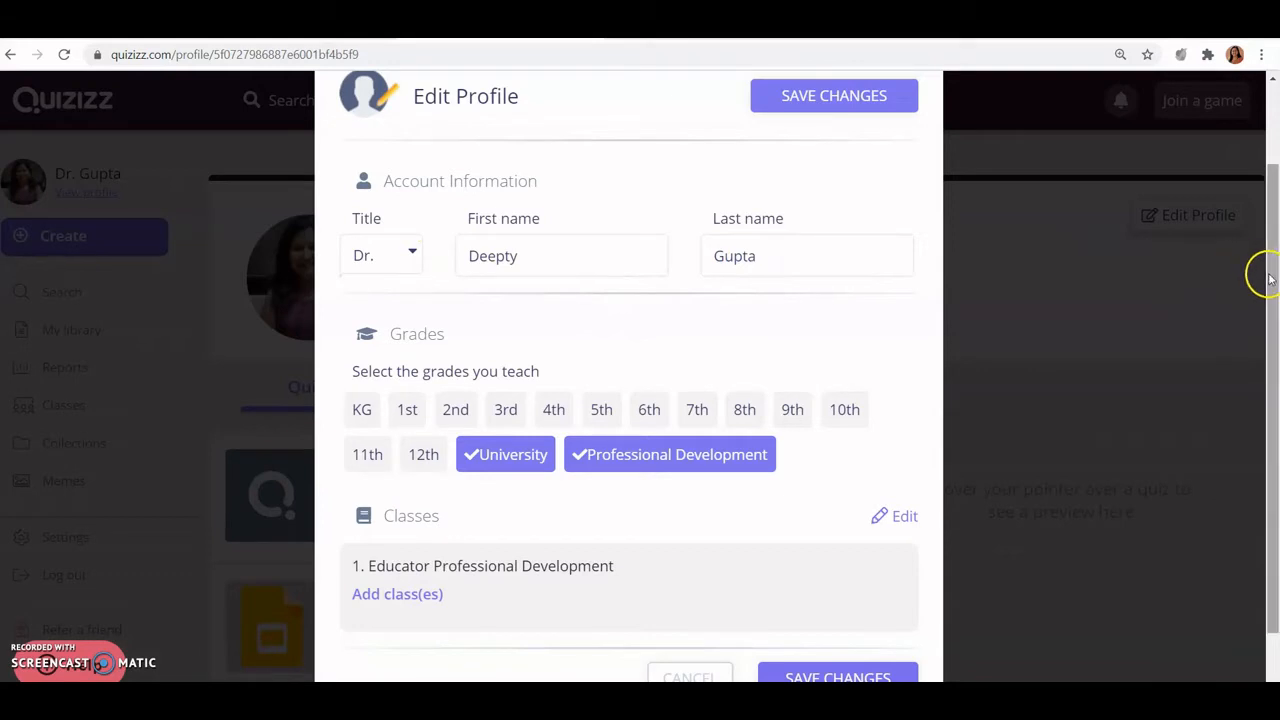
pyautogui.moveTo(1268, 272); pyautogui.dragTo(1271, 327)
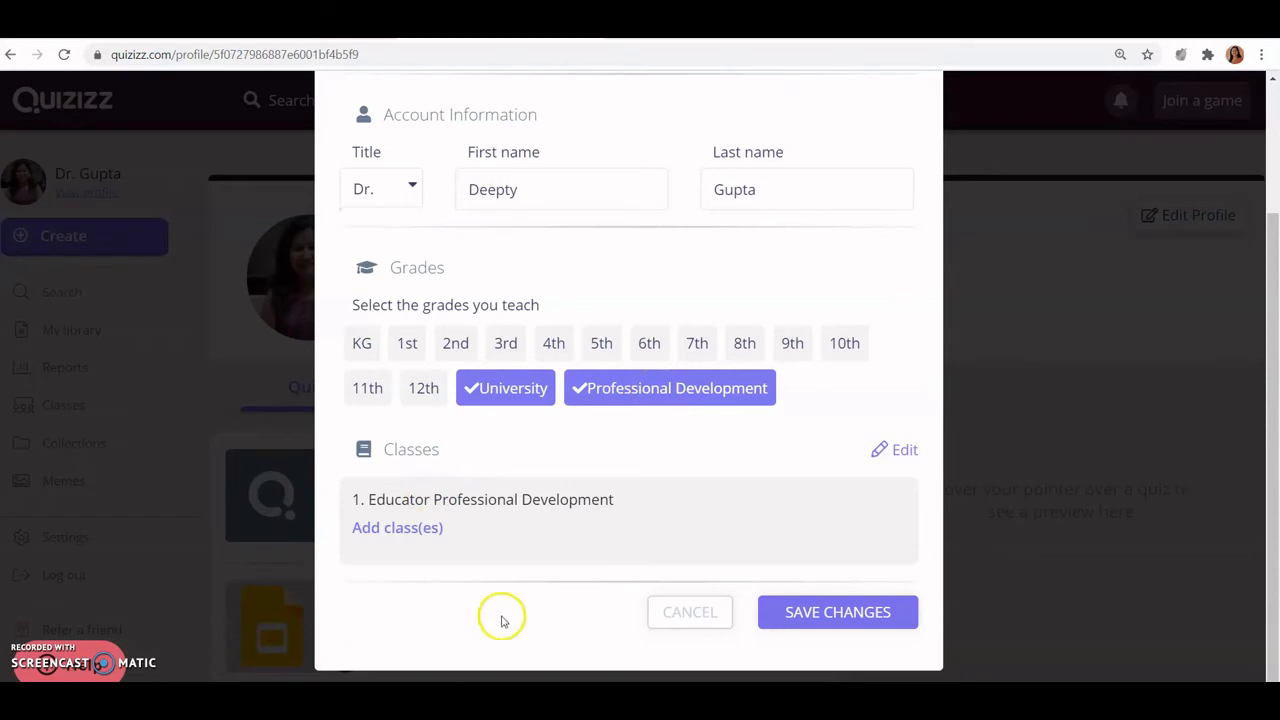
pyautogui.click(792, 613)
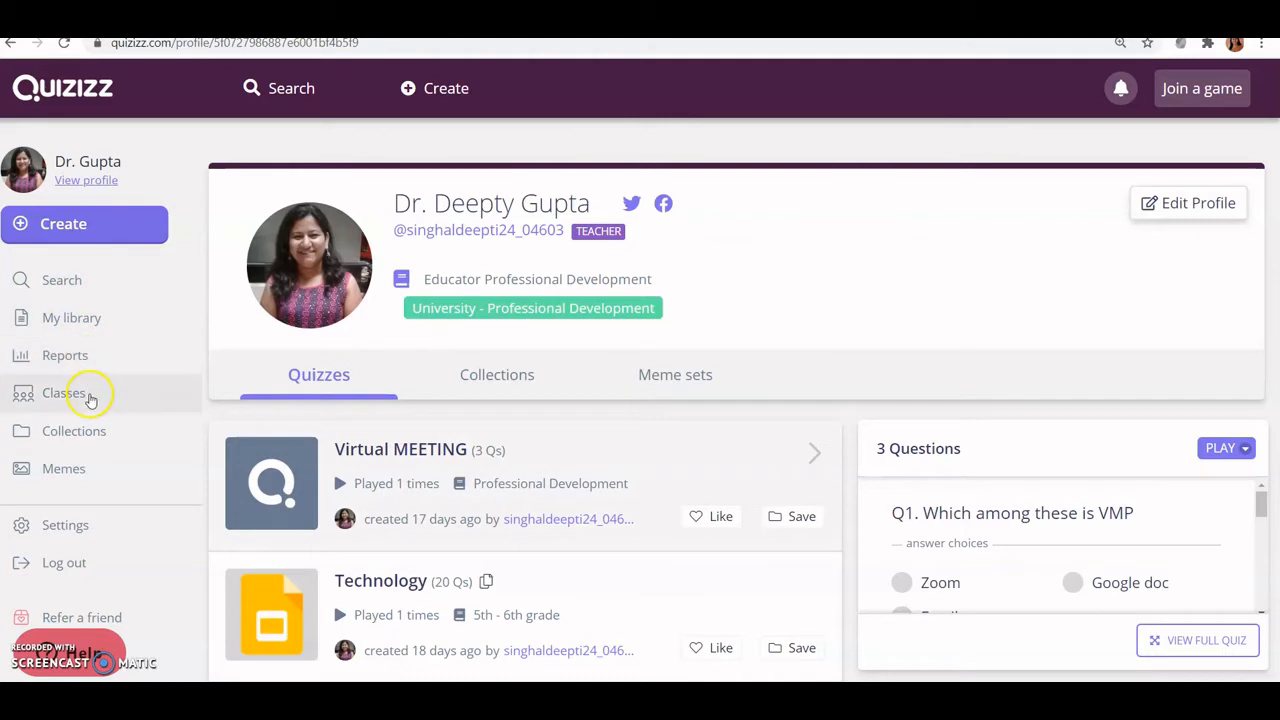
# View the Classes page and return to the main quiz search page
pyautogui.click(89, 394)
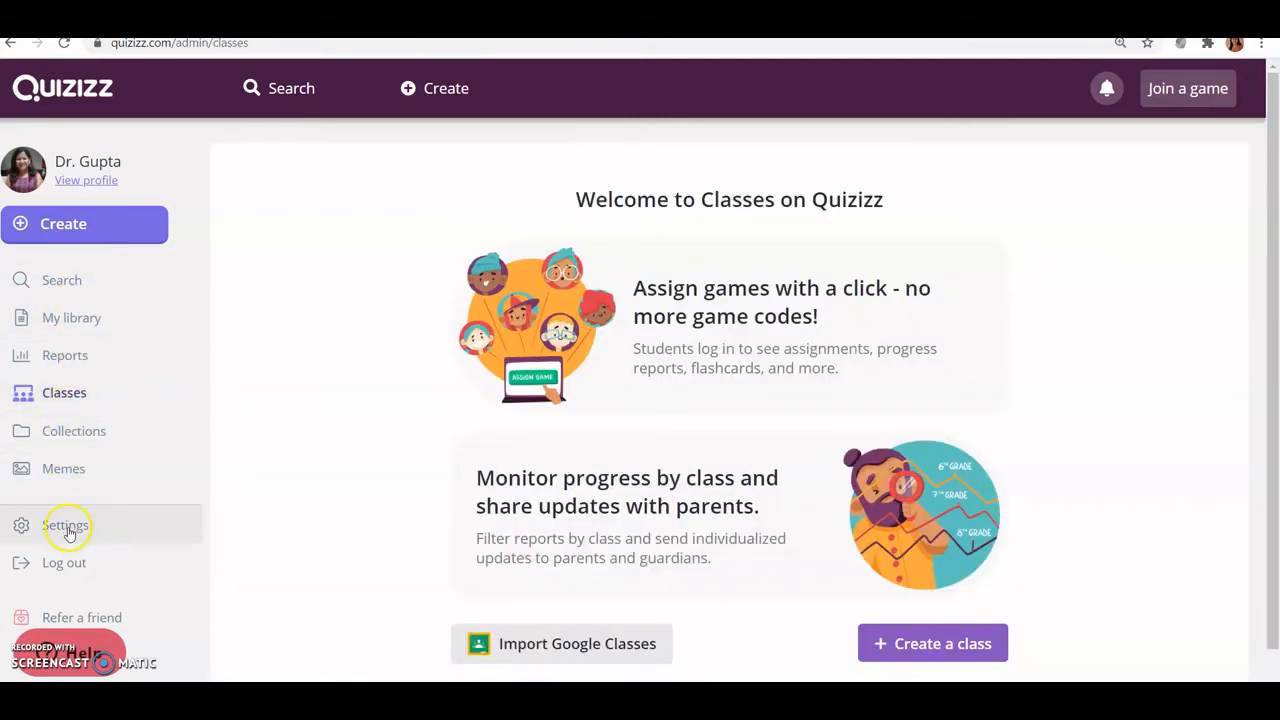
pyautogui.click(103, 285)
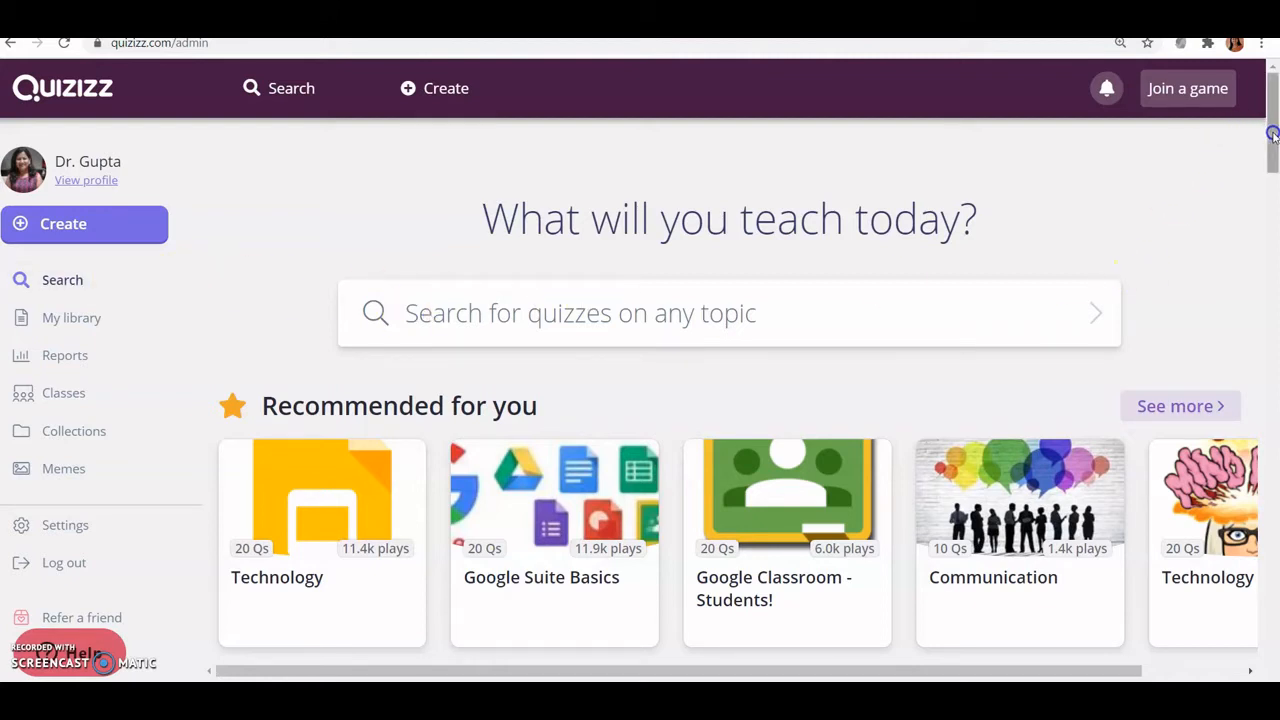
pyautogui.moveTo(1272, 135)
pyautogui.mouseDown()
pyautogui.moveTo(1274, 448)
pyautogui.moveTo(1274, 128)
pyautogui.mouseUp()
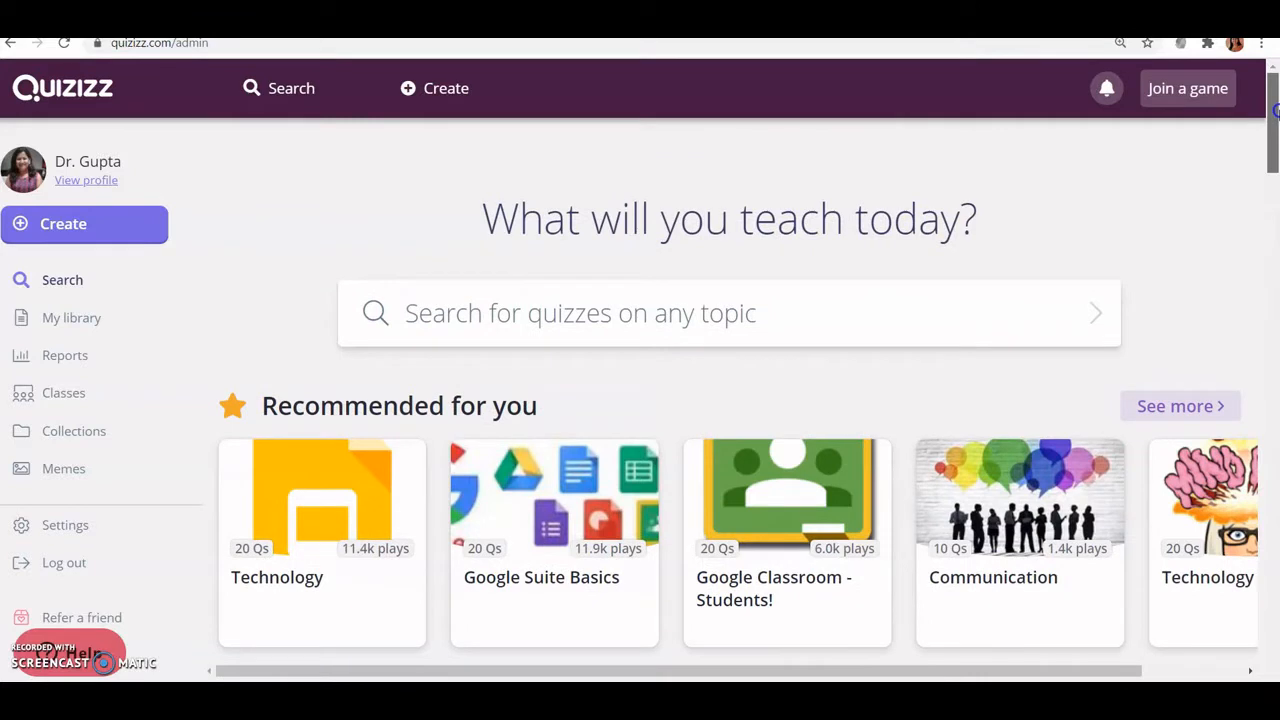
# Search the quiz library for "Technology"
pyautogui.click(732, 310)
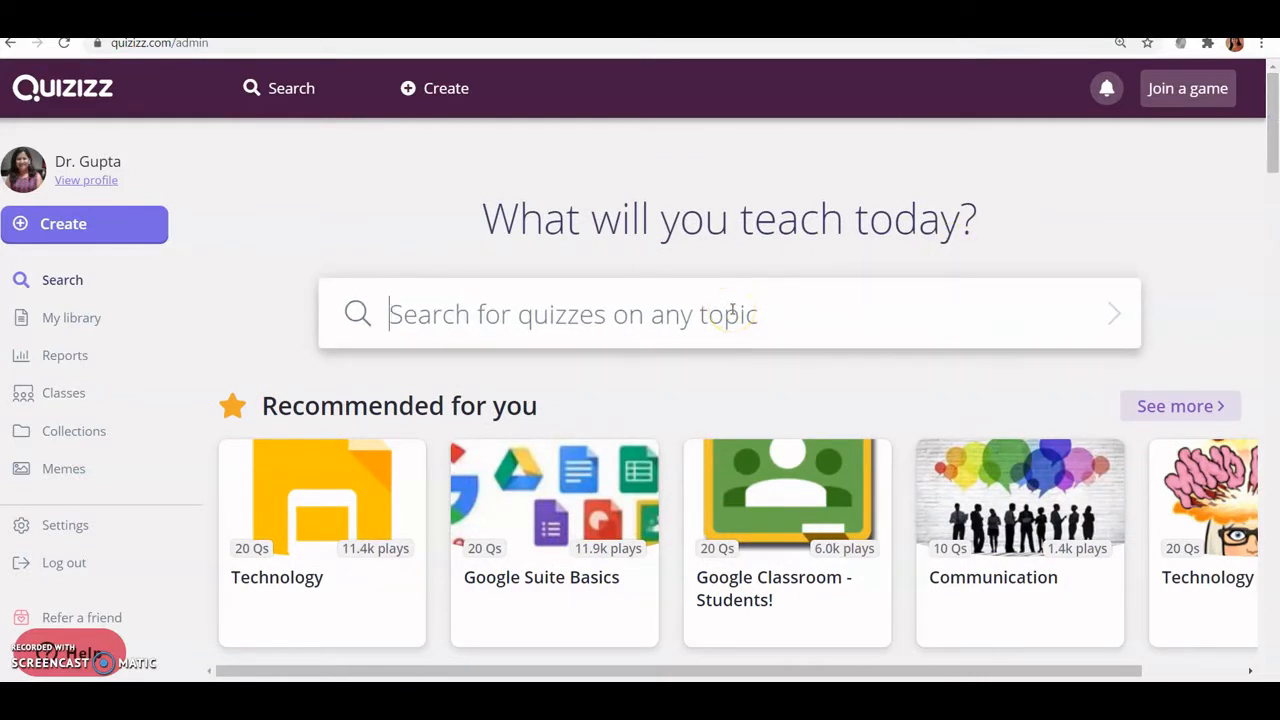
pyautogui.write('Tech')
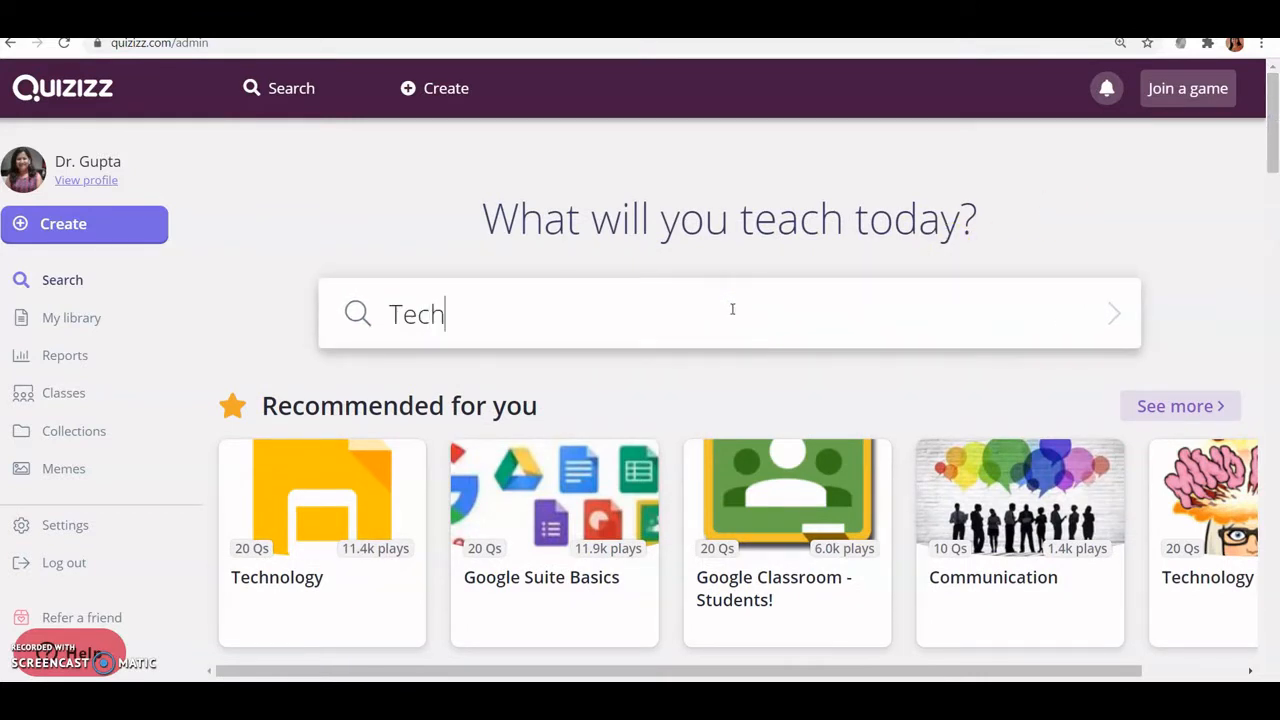
pyautogui.write('nology')
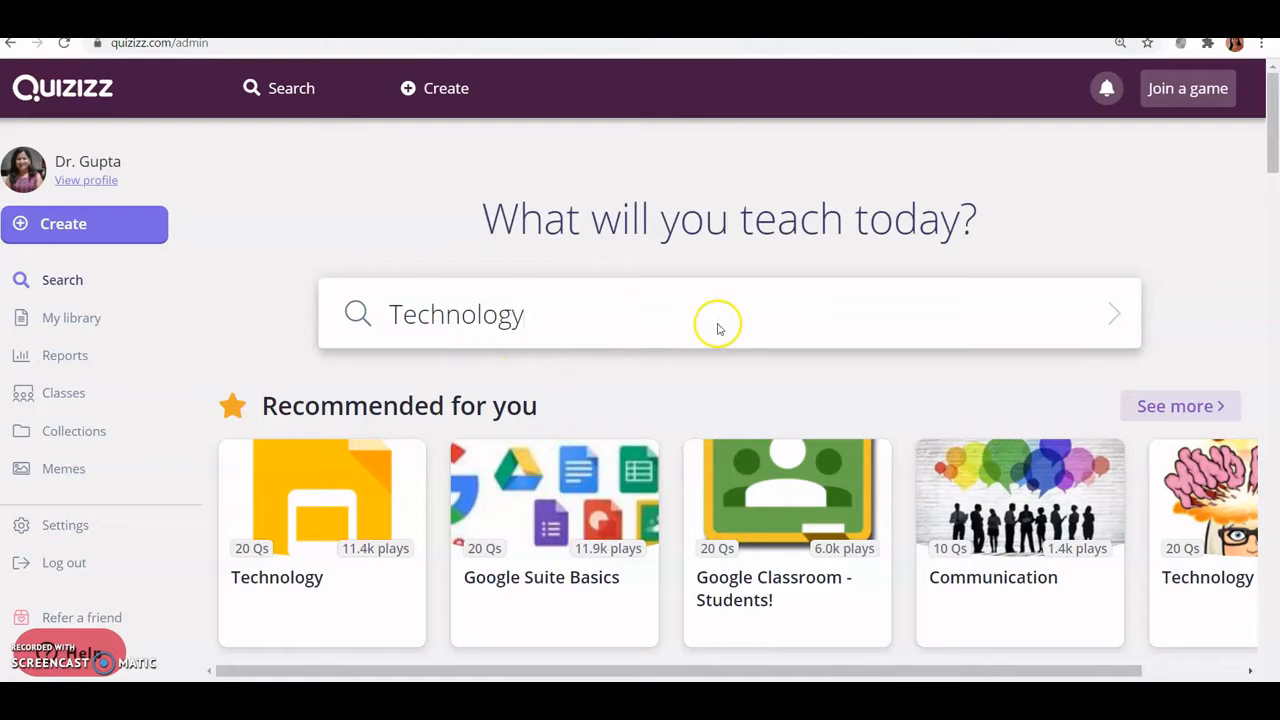
pyautogui.press('Return')
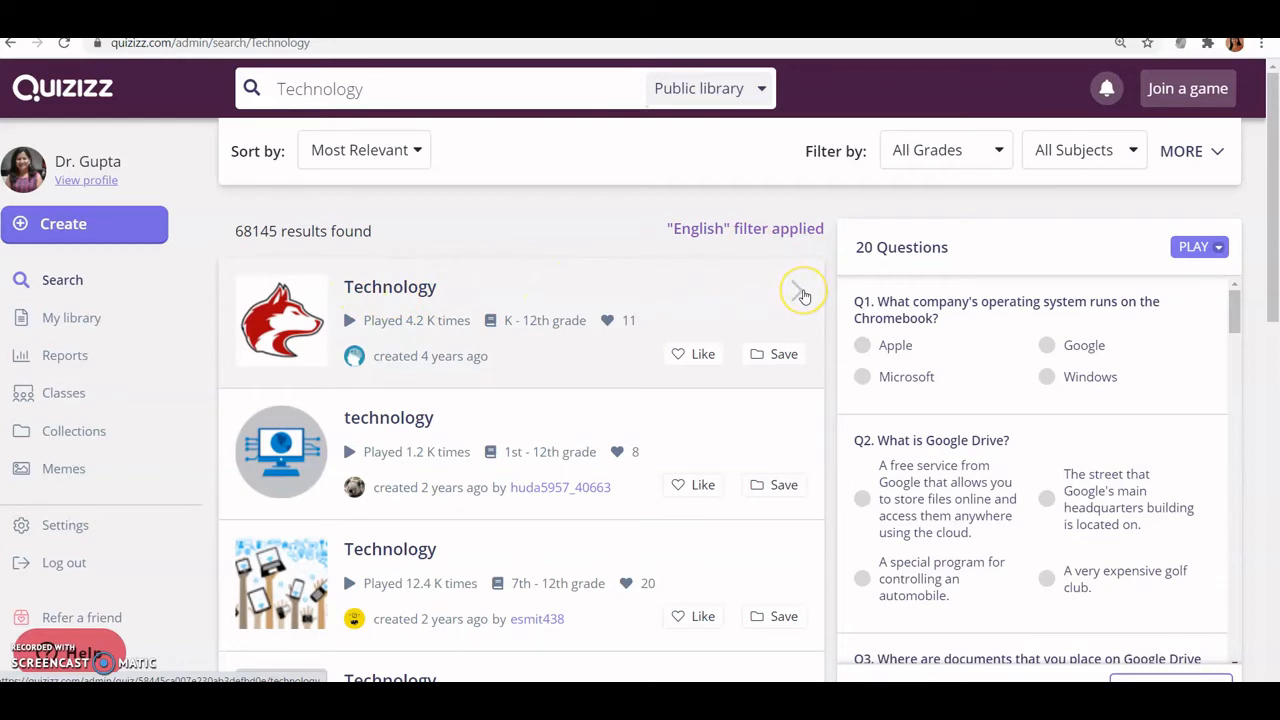
# Preview the questions of several Technology quizzes in the search results
pyautogui.click(798, 294)
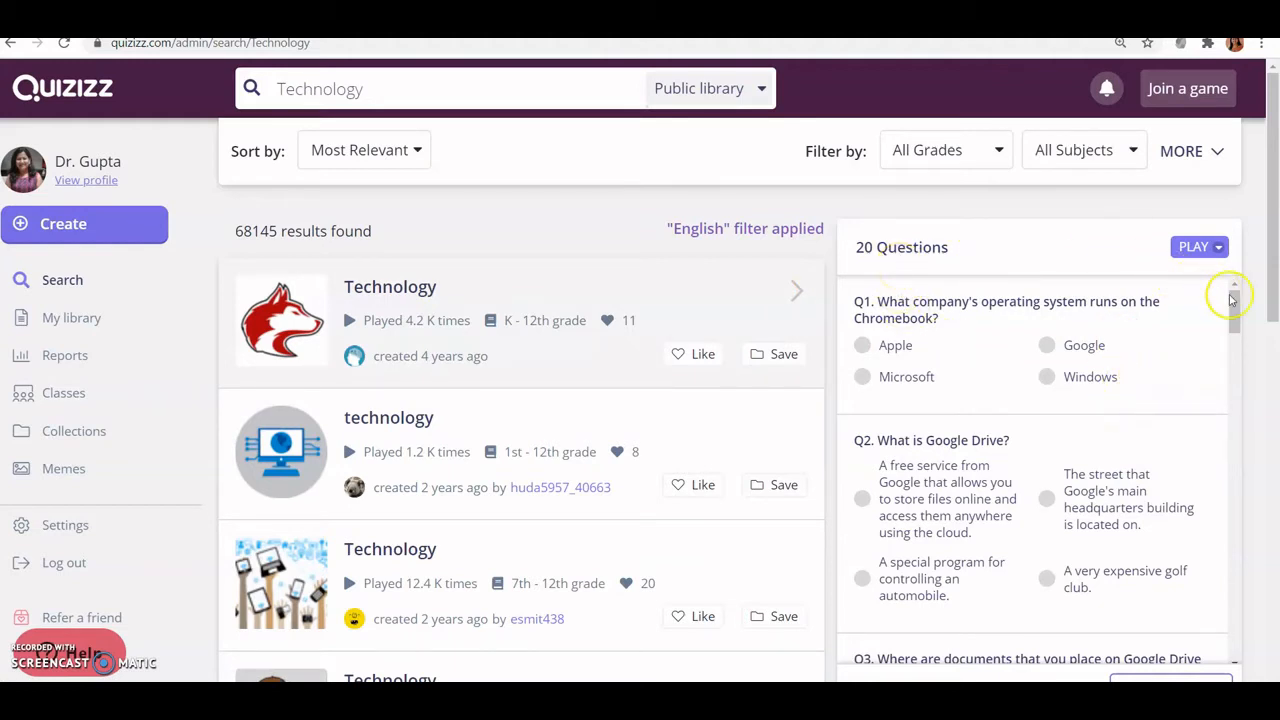
pyautogui.moveTo(1234, 306)
pyautogui.mouseDown()
pyautogui.moveTo(1237, 605)
pyautogui.moveTo(1237, 287)
pyautogui.mouseUp()
pyautogui.click(1220, 250)
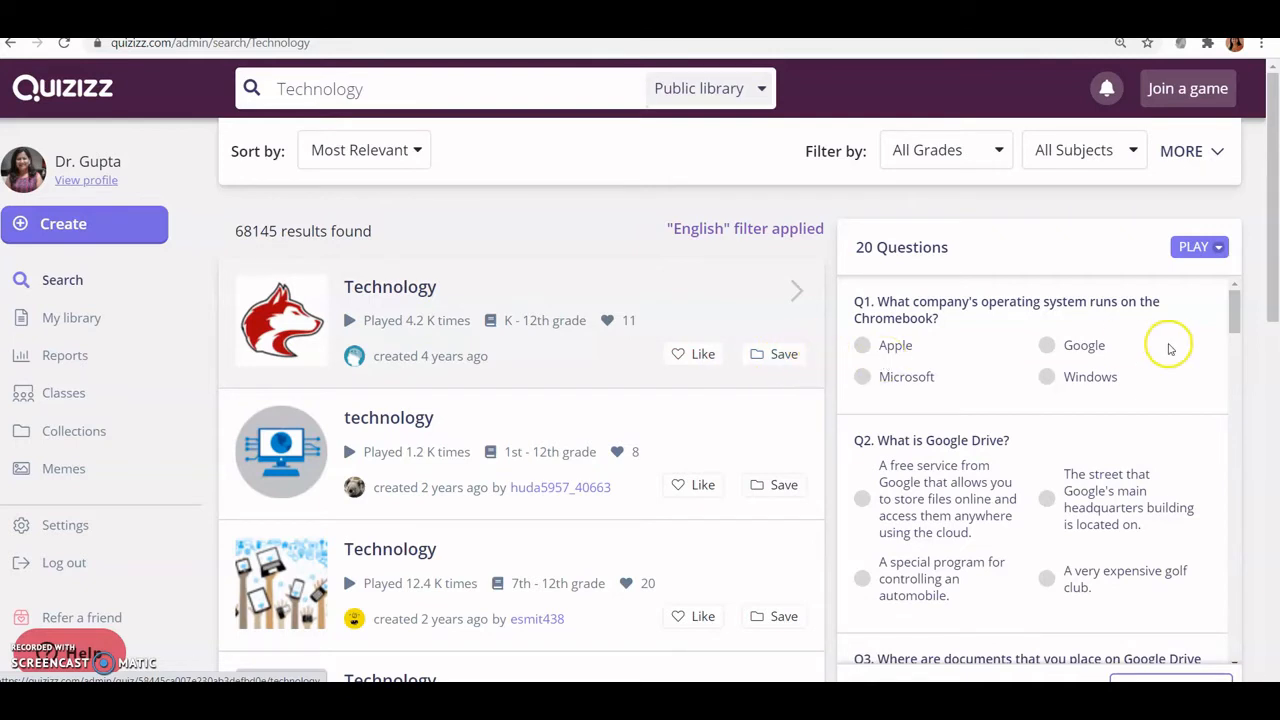
pyautogui.moveTo(1268, 280); pyautogui.dragTo(1274, 402)
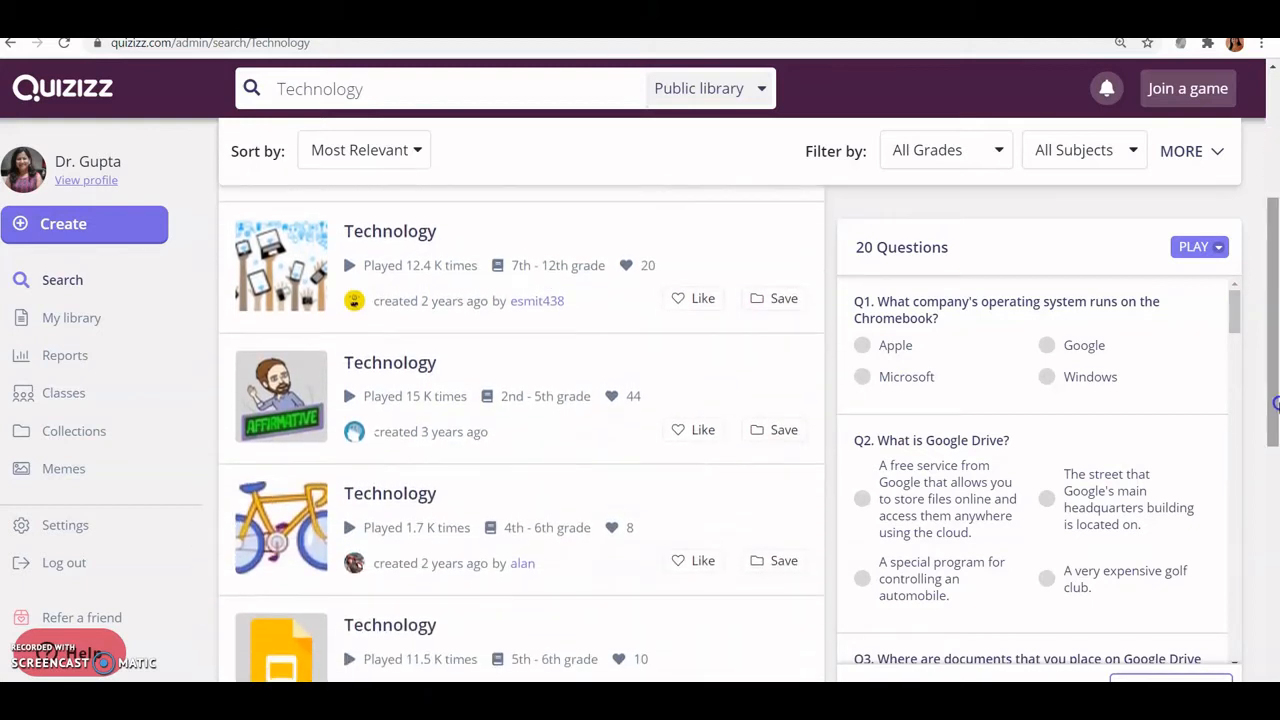
pyautogui.click(794, 395)
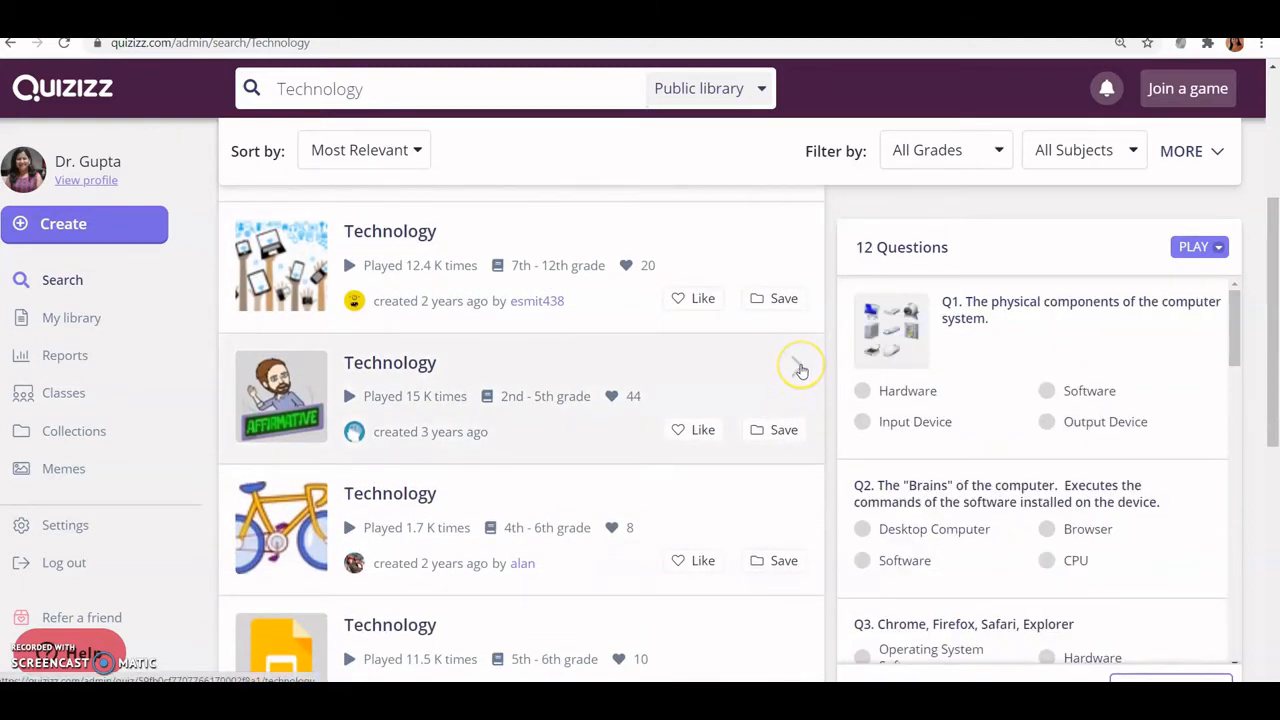
pyautogui.click(800, 371)
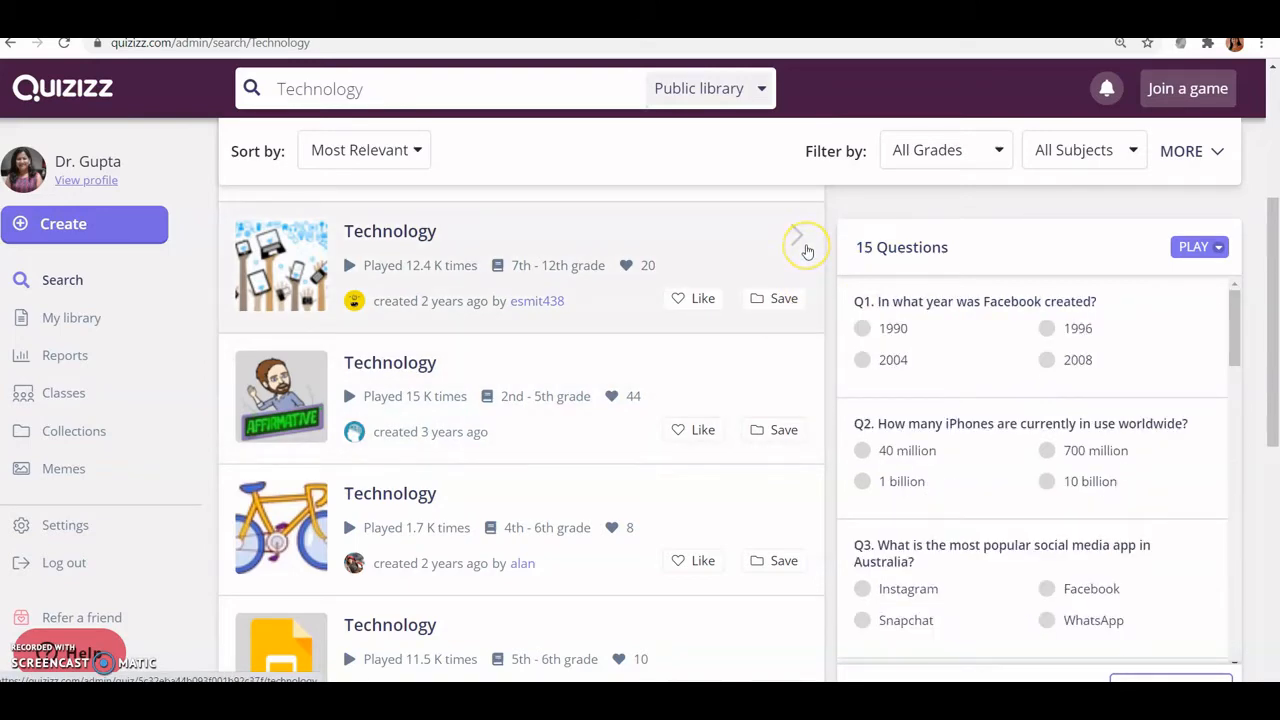
pyautogui.moveTo(1266, 343); pyautogui.dragTo(1275, 192)
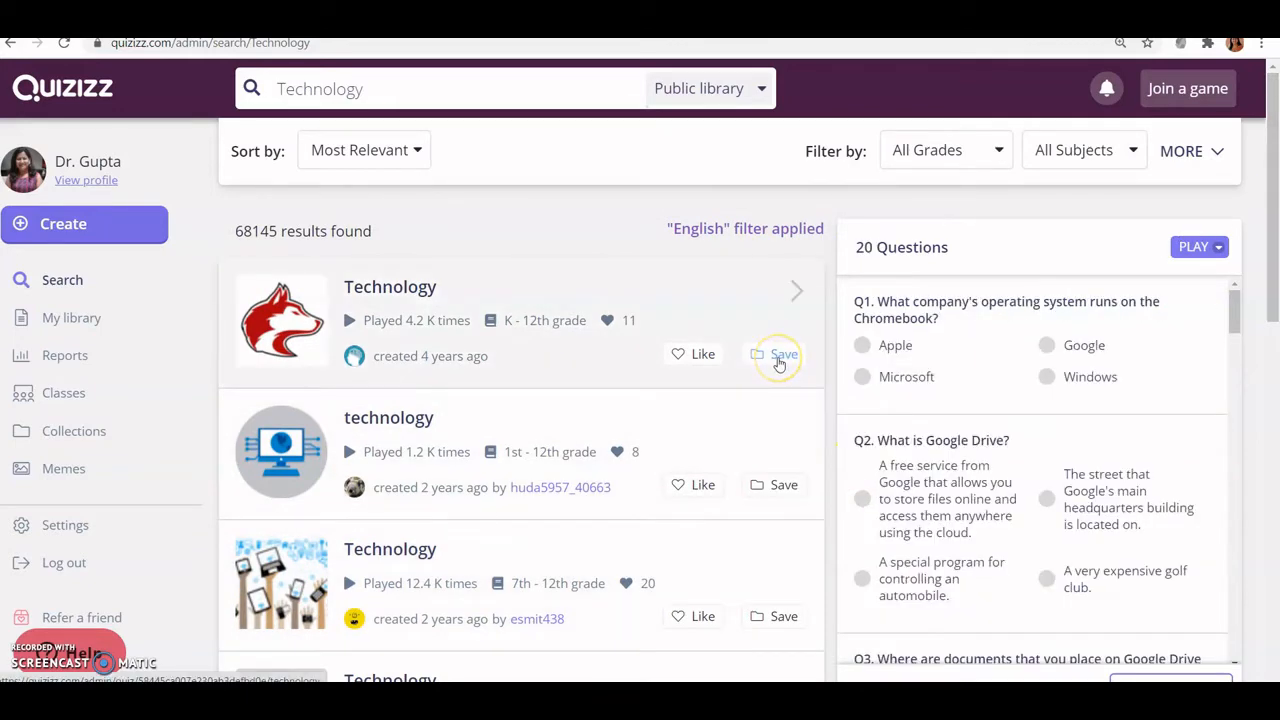
# Save the first Technology quiz in the results to the existing Education collection
pyautogui.click(780, 358)
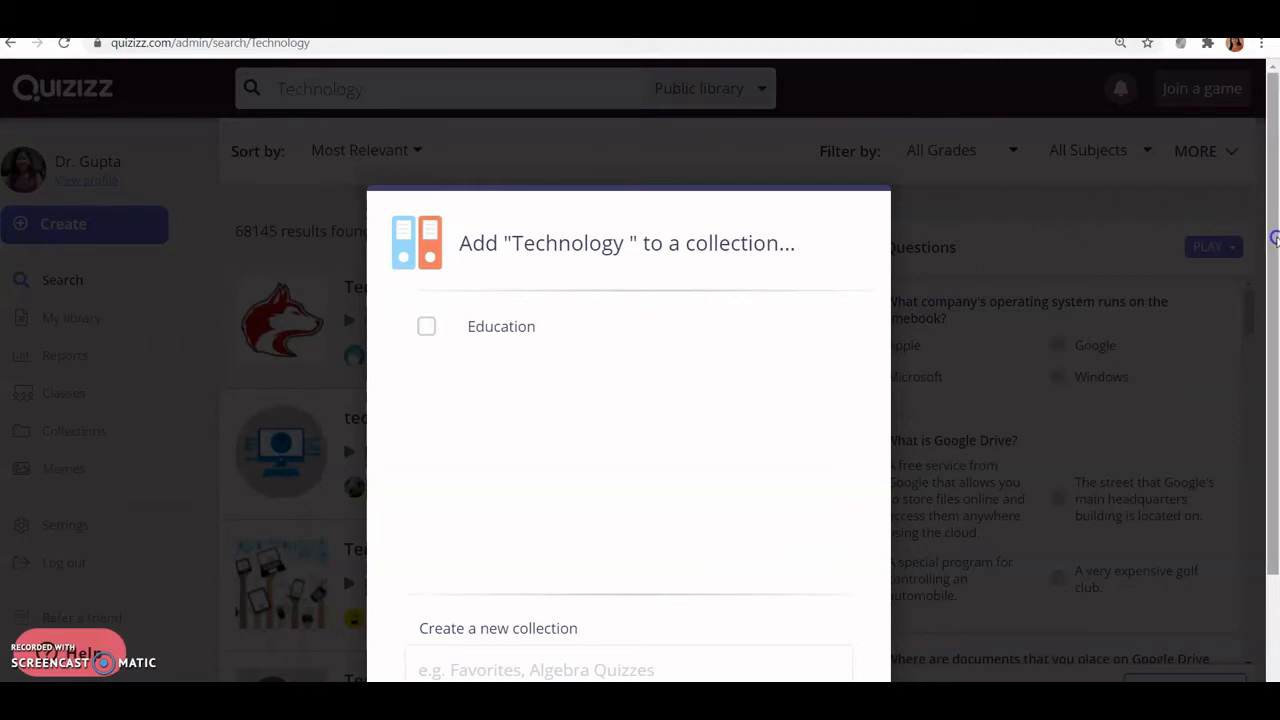
pyautogui.moveTo(1274, 234); pyautogui.dragTo(1277, 321)
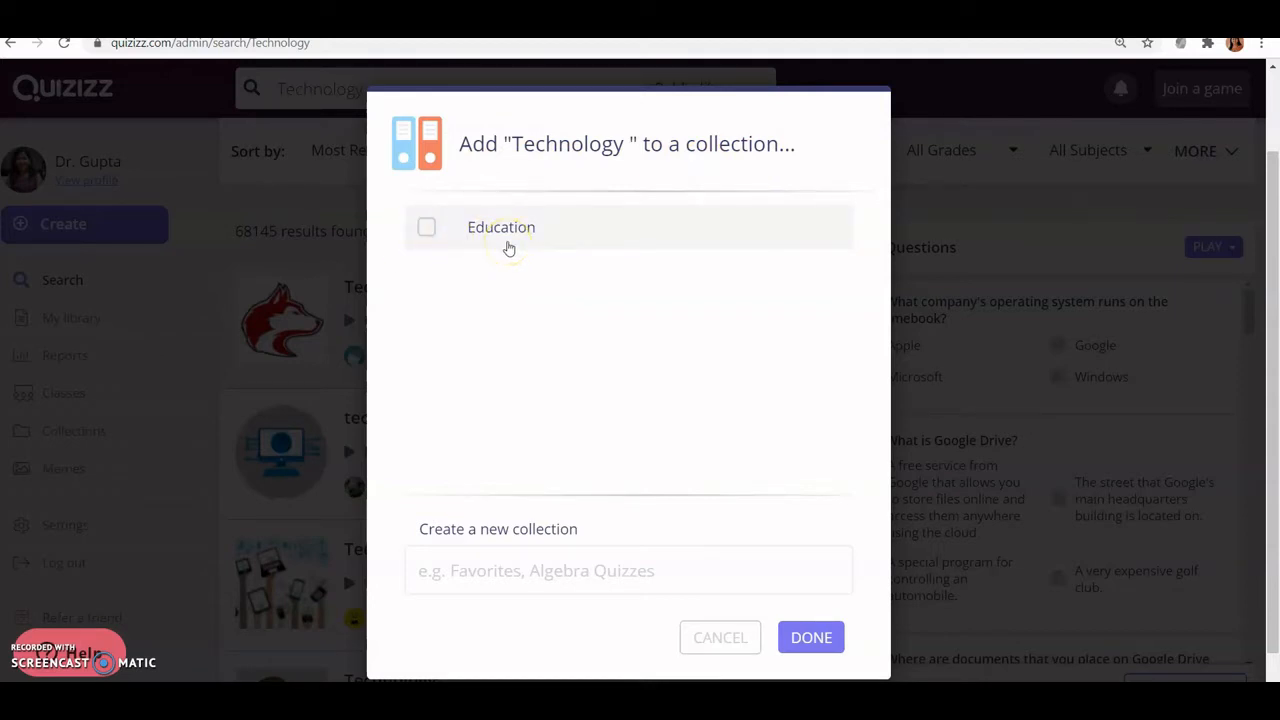
pyautogui.click(426, 230)
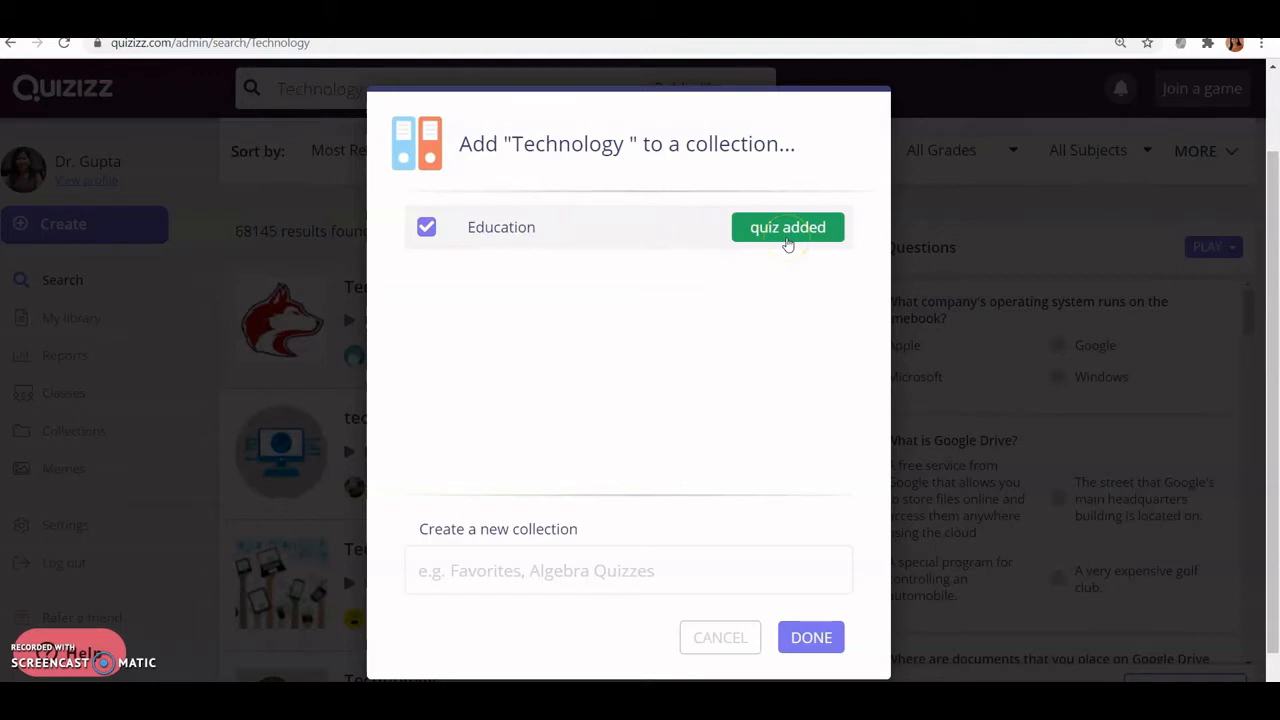
# Create a new collection named Technology for the quiz and remove the quiz from the Education collection
pyautogui.click(499, 567)
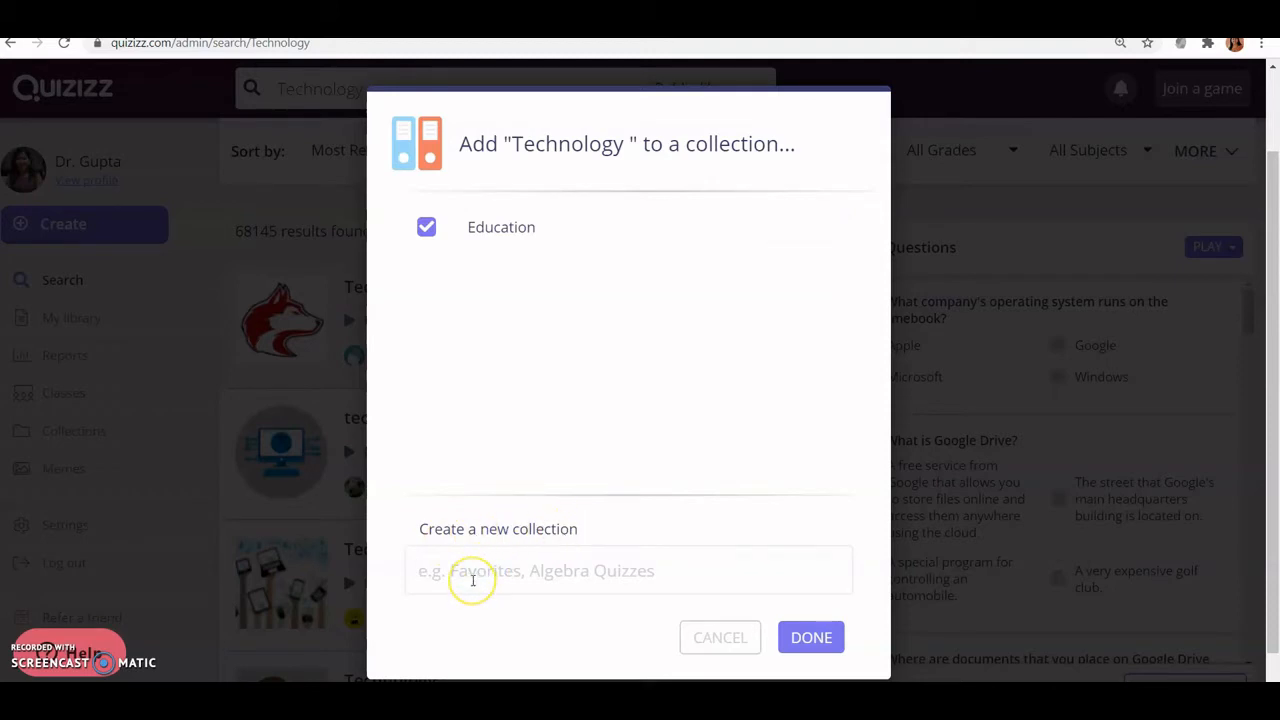
pyautogui.write('Techn')
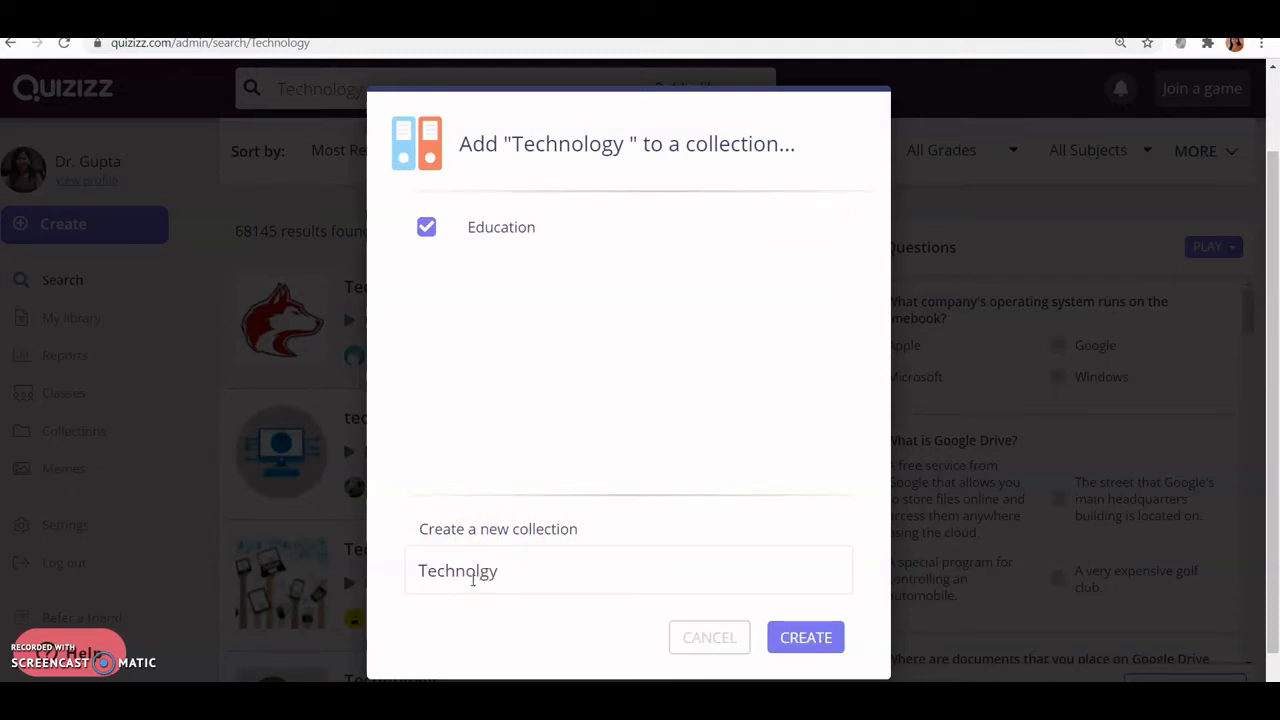
pyautogui.write('o')
pyautogui.click(803, 641)
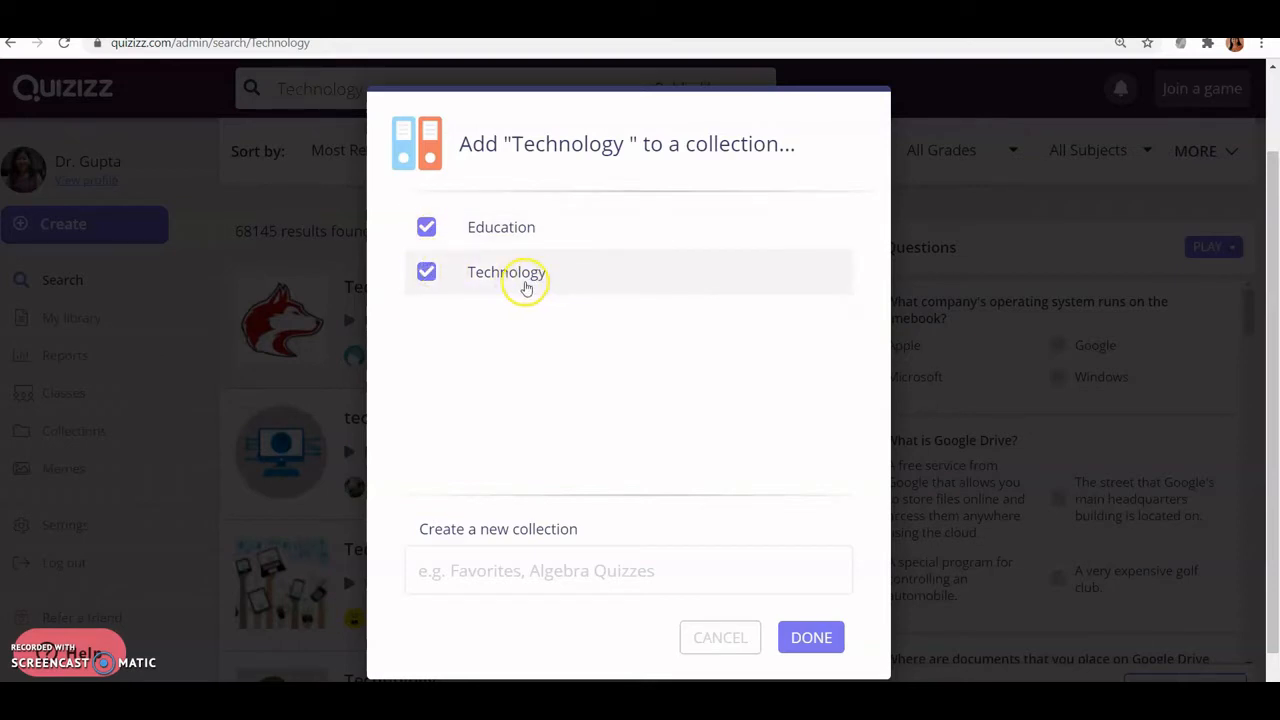
pyautogui.click(426, 227)
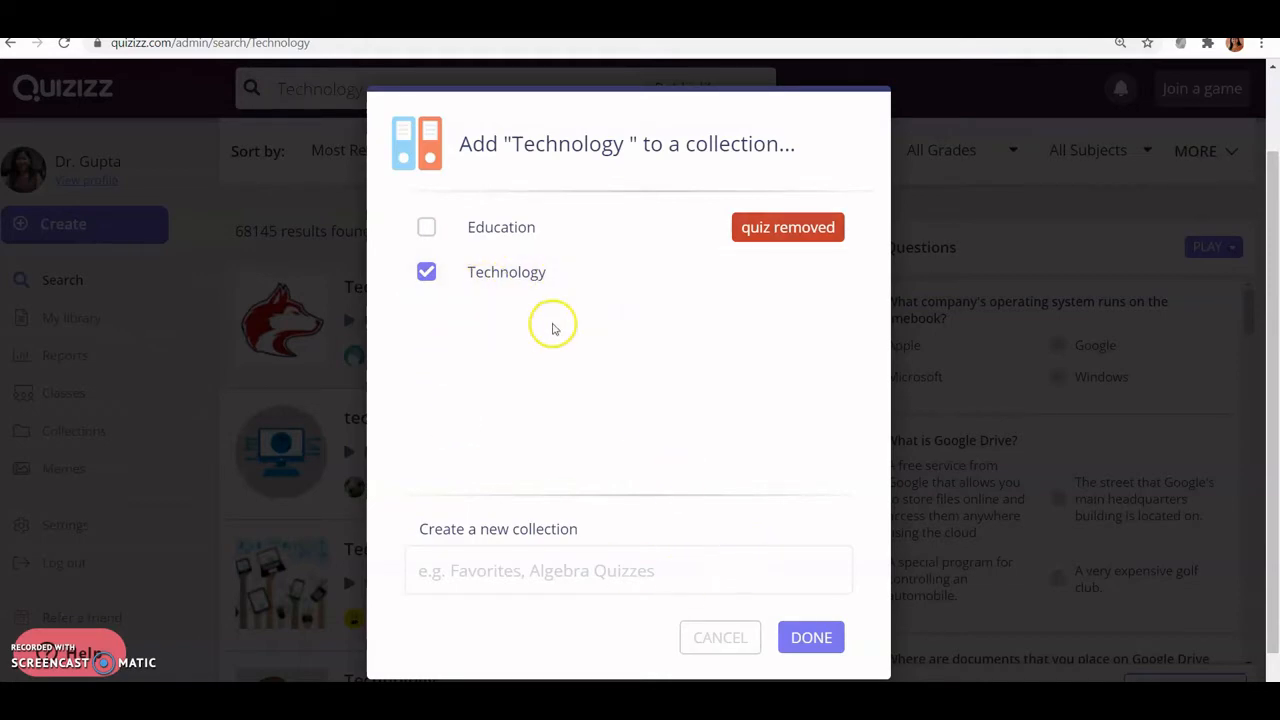
pyautogui.click(797, 640)
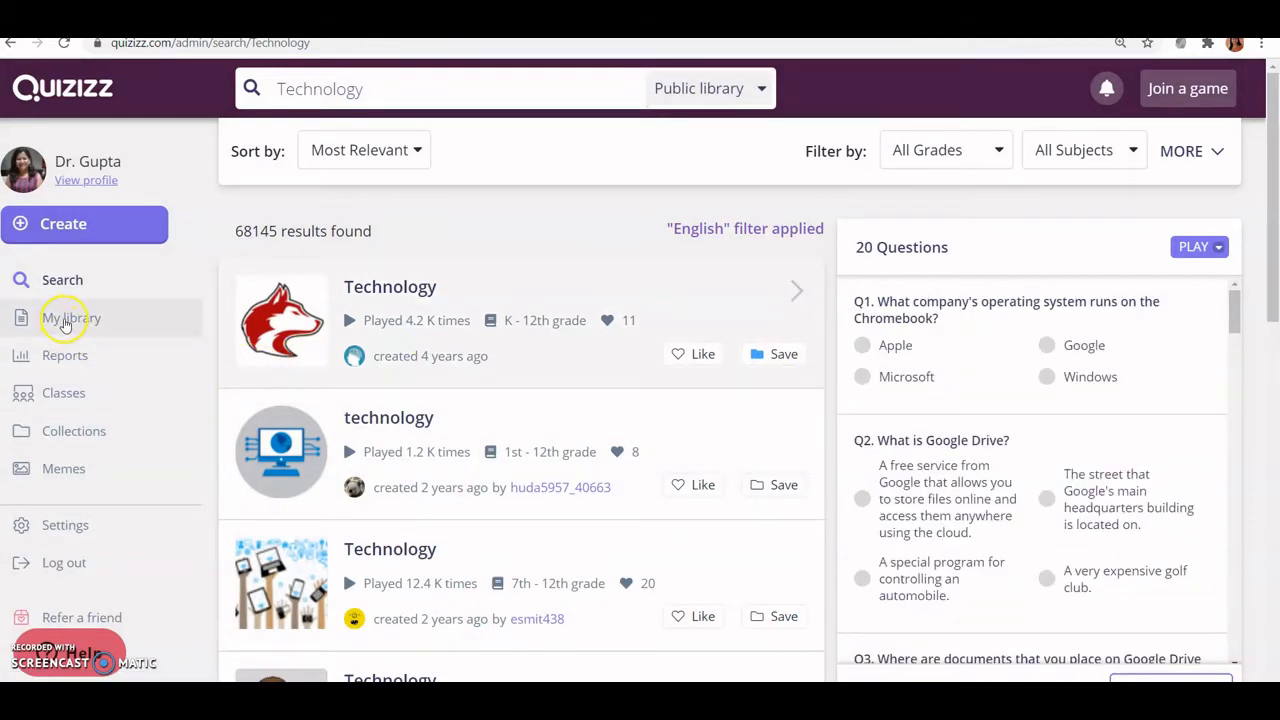
# Check the Technology collection in My library and go back to the quiz search page
pyautogui.click(64, 321)
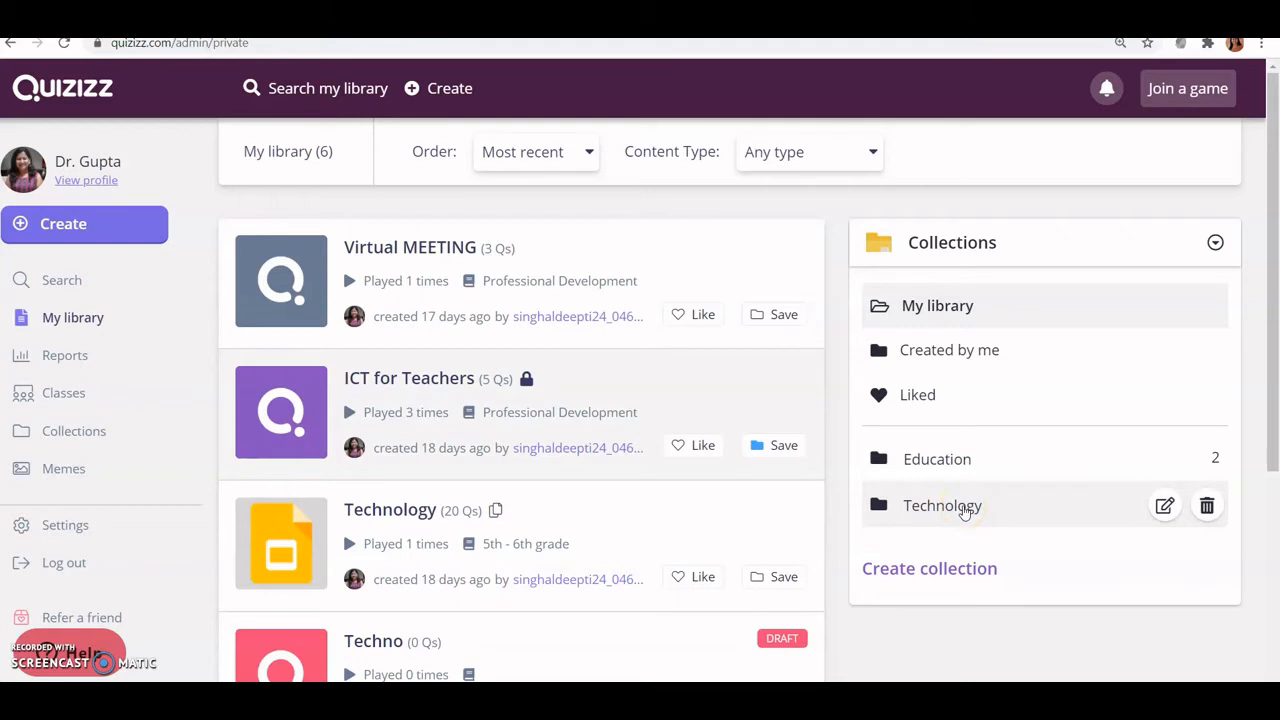
pyautogui.click(945, 506)
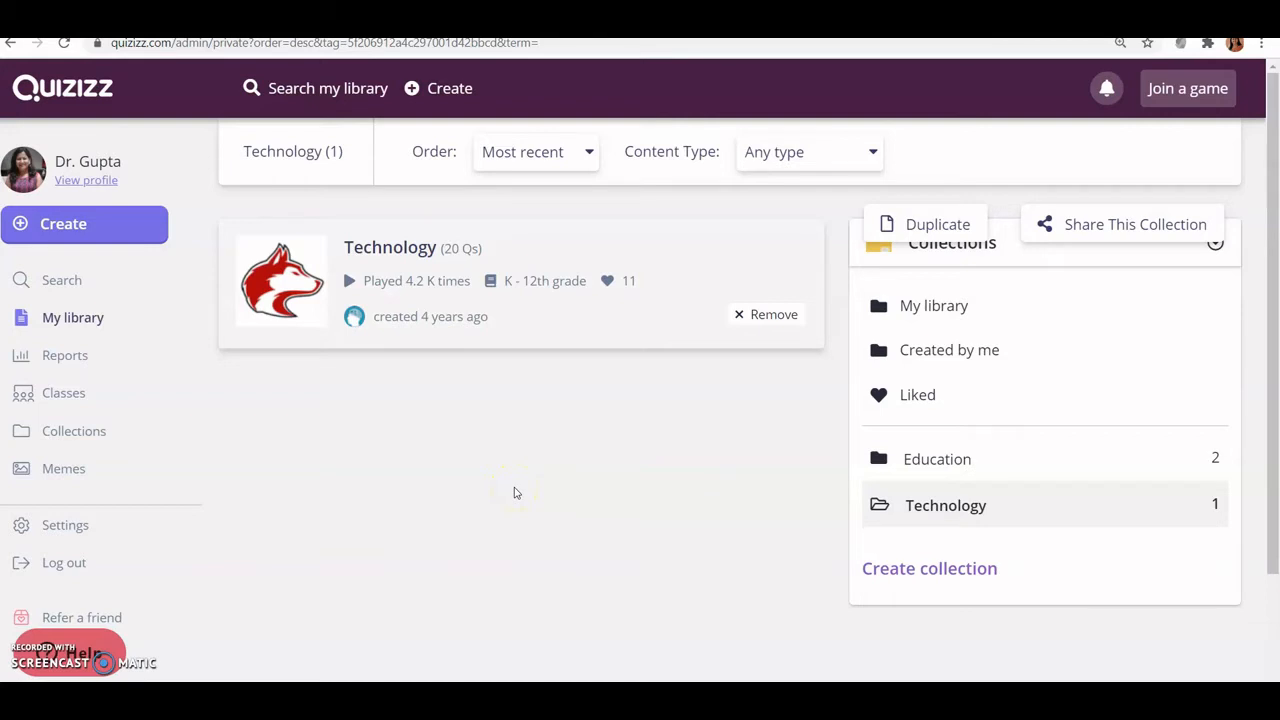
pyautogui.click(85, 280)
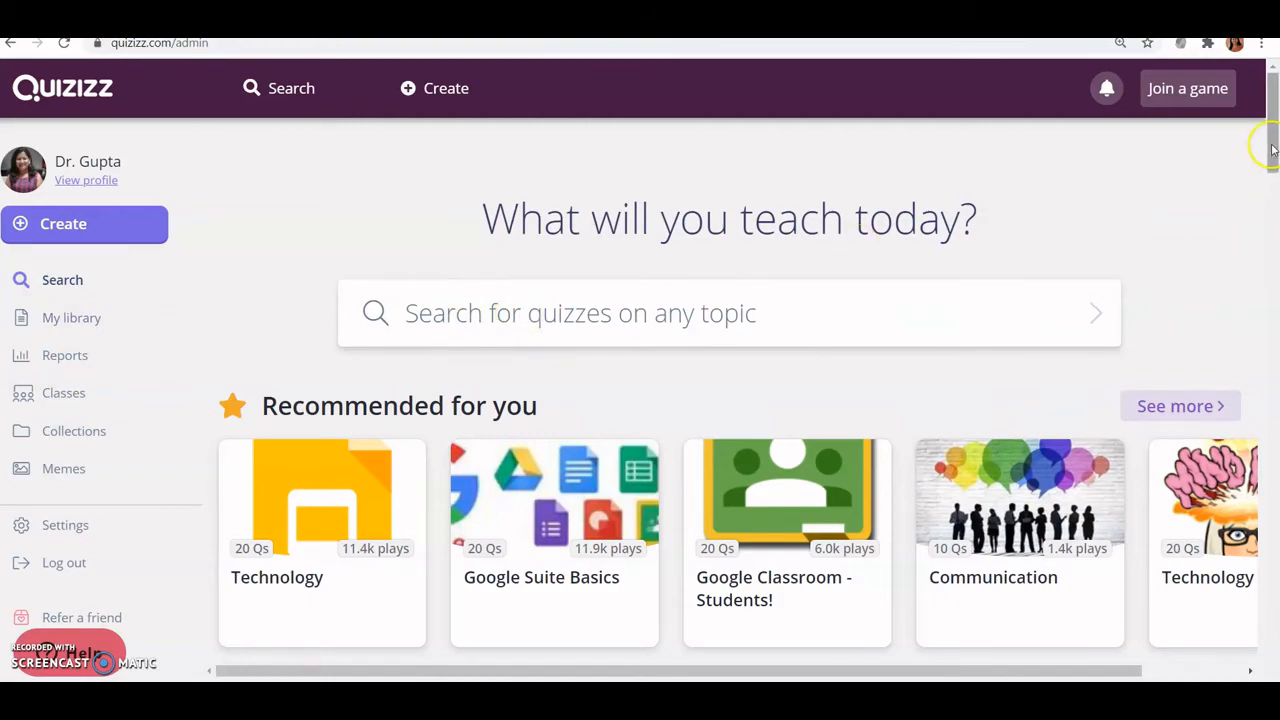
pyautogui.moveTo(1272, 146)
pyautogui.mouseDown()
pyautogui.moveTo(1274, 377)
pyautogui.moveTo(1274, 142)
pyautogui.mouseUp()
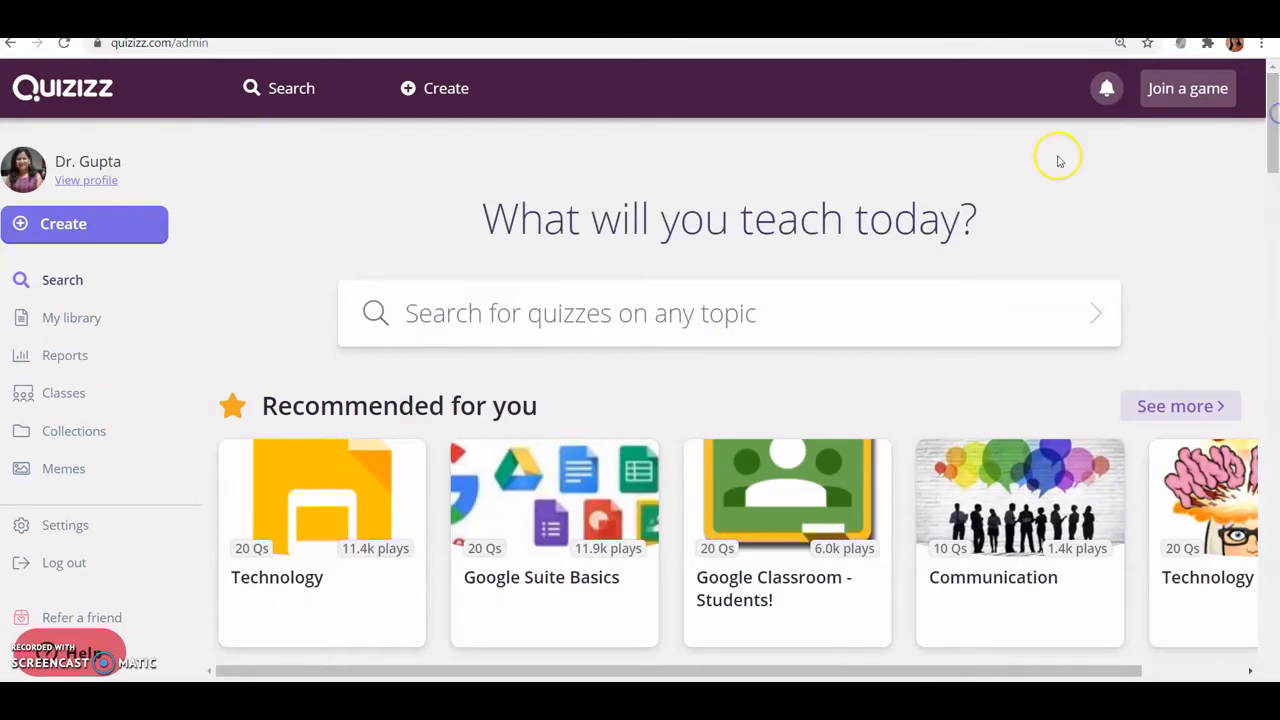
# Review the Education and Technology collections listed in My library and return to the quiz search page
pyautogui.click(85, 330)
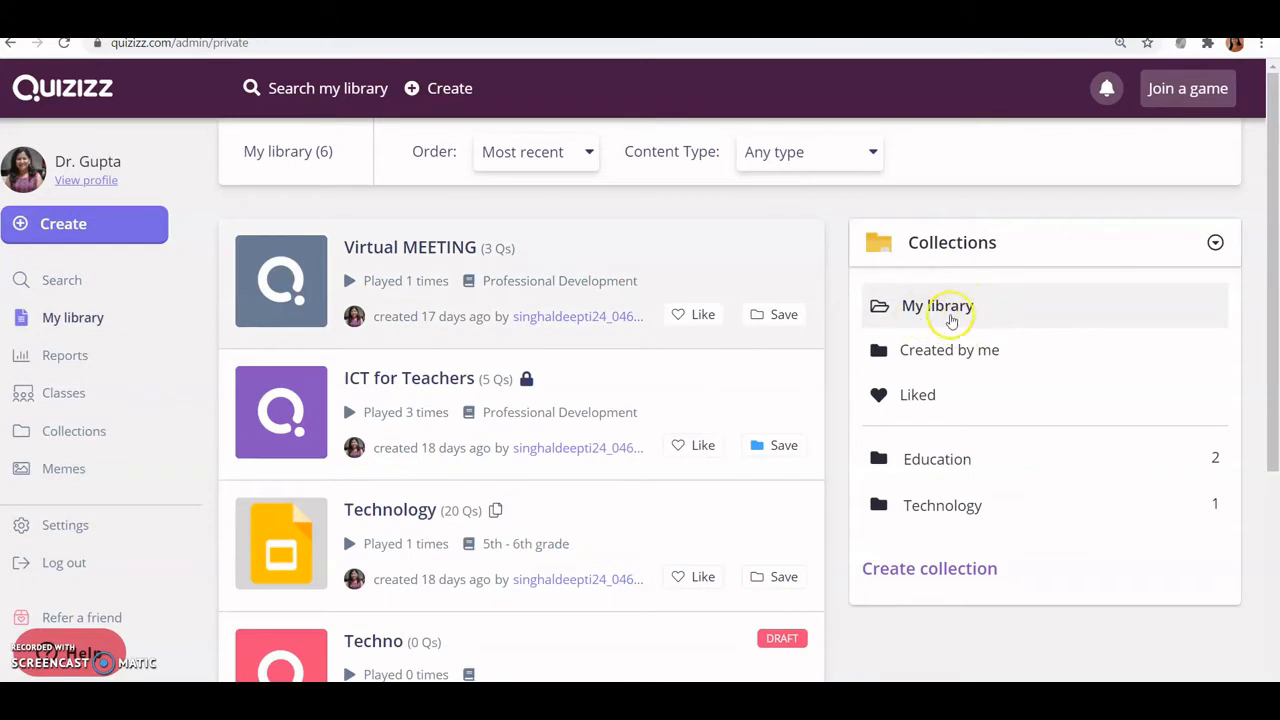
pyautogui.moveTo(930, 466)
pyautogui.moveTo(931, 506)
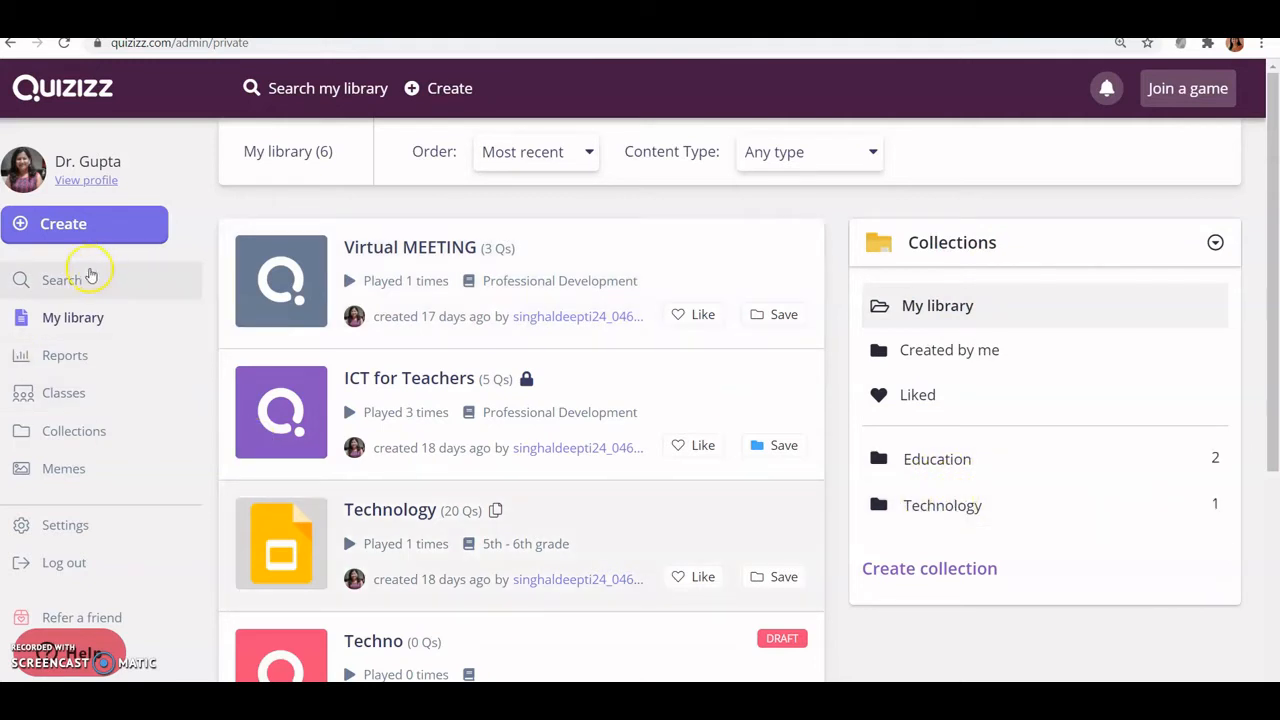
pyautogui.click(86, 277)
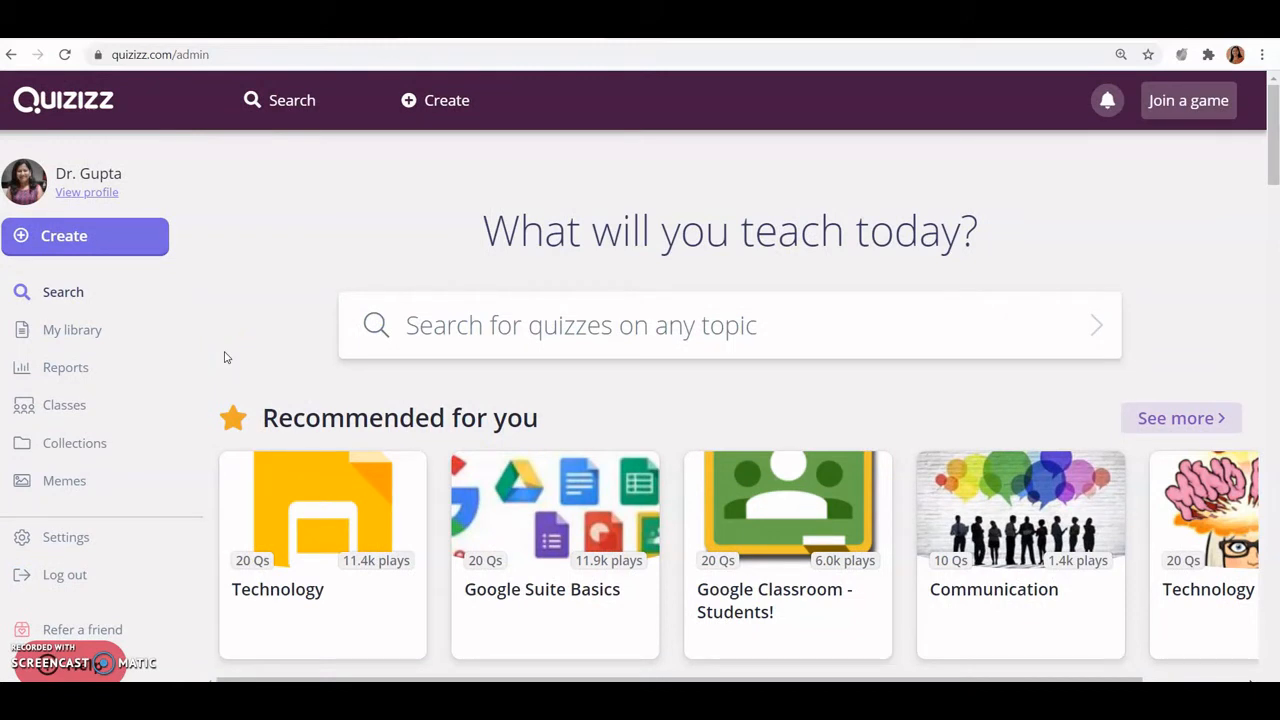
# Create a new quiz named Technology with Educator Professional Development as its relevant class
pyautogui.click(94, 250)
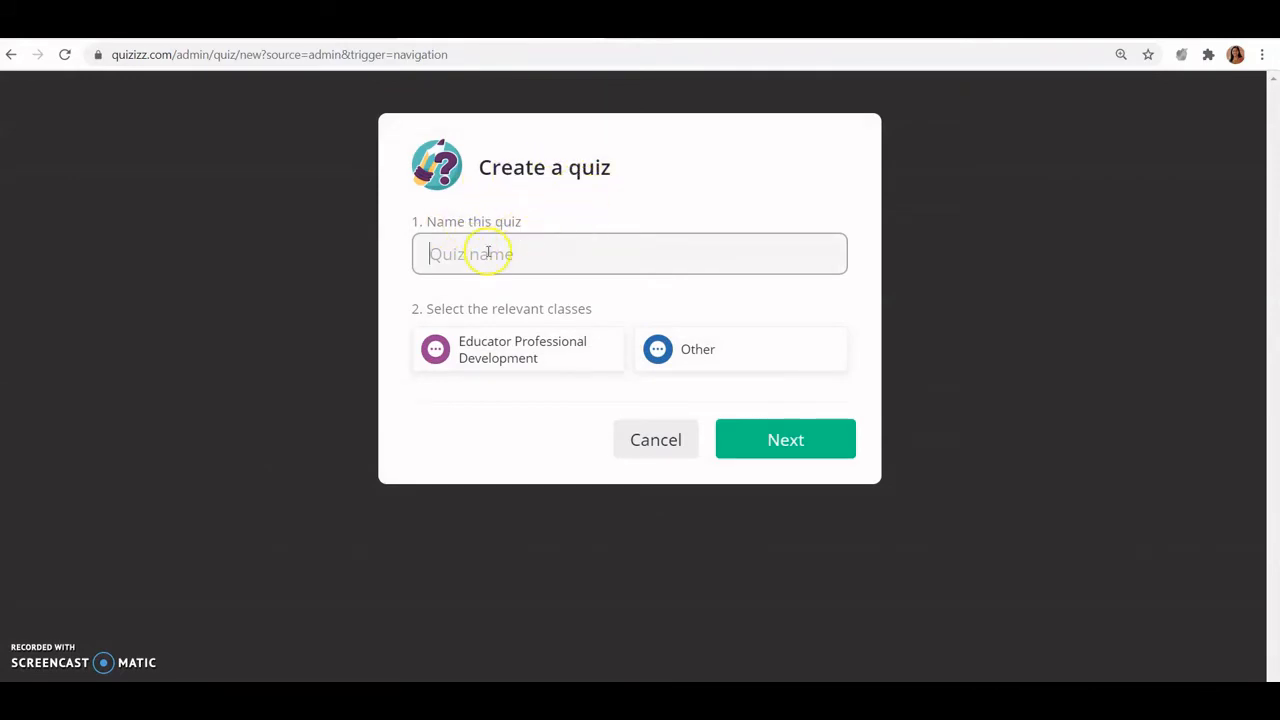
pyautogui.click(469, 256)
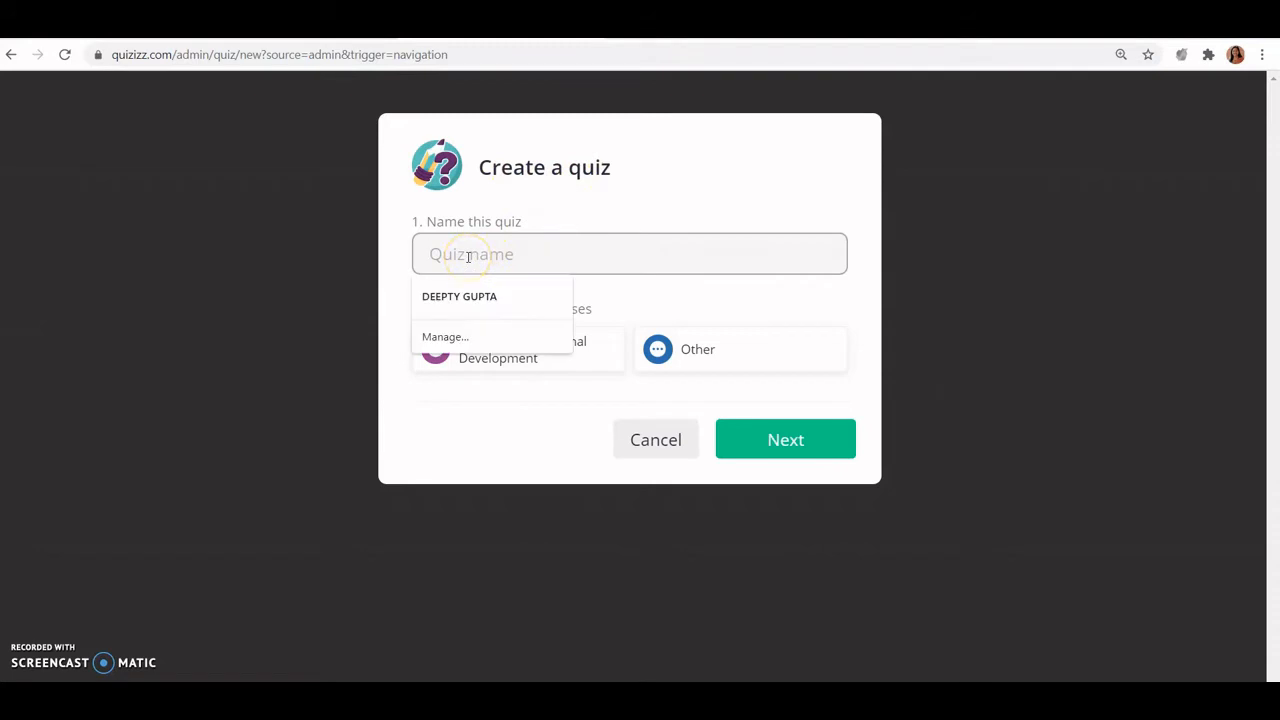
pyautogui.write('Tech')
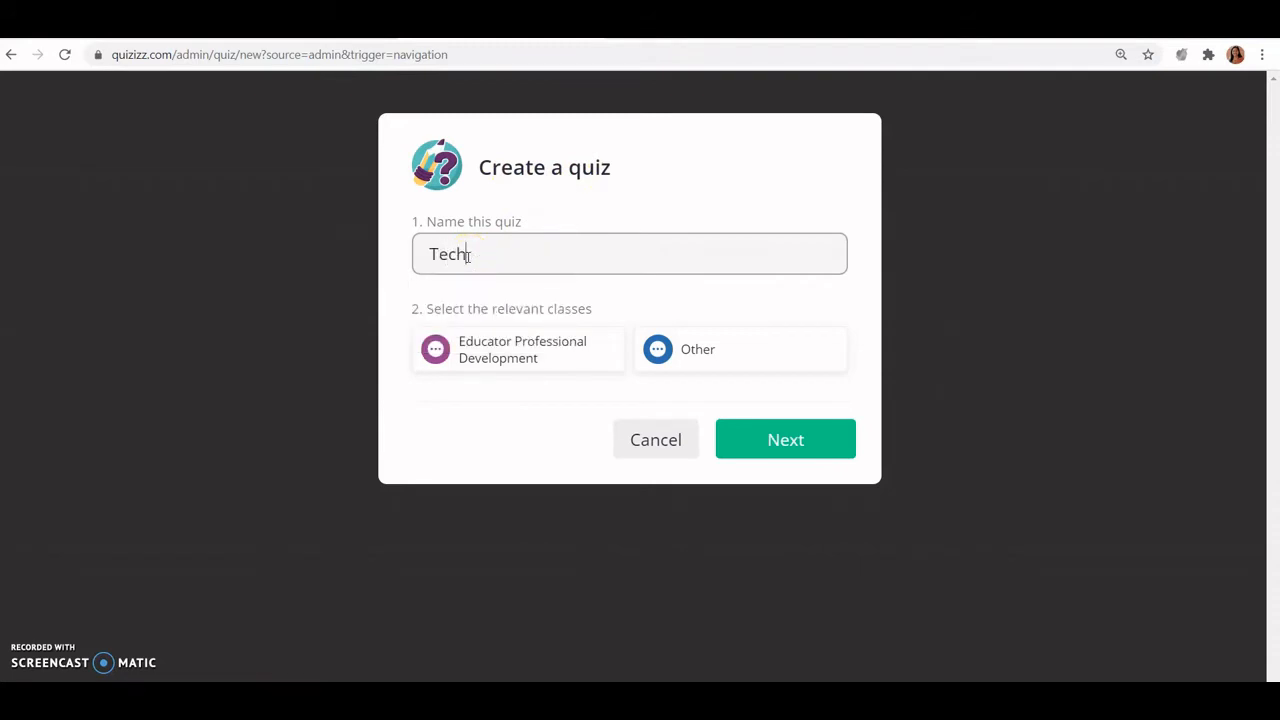
pyautogui.write('nology')
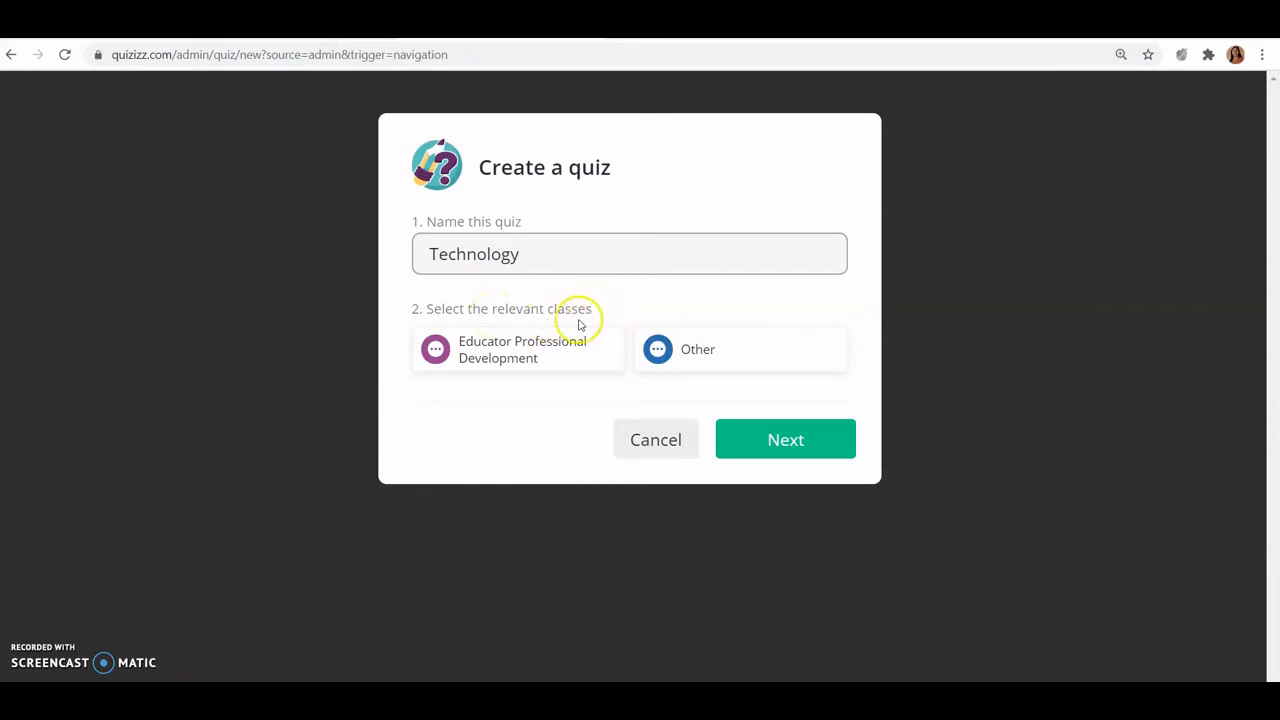
pyautogui.click(543, 369)
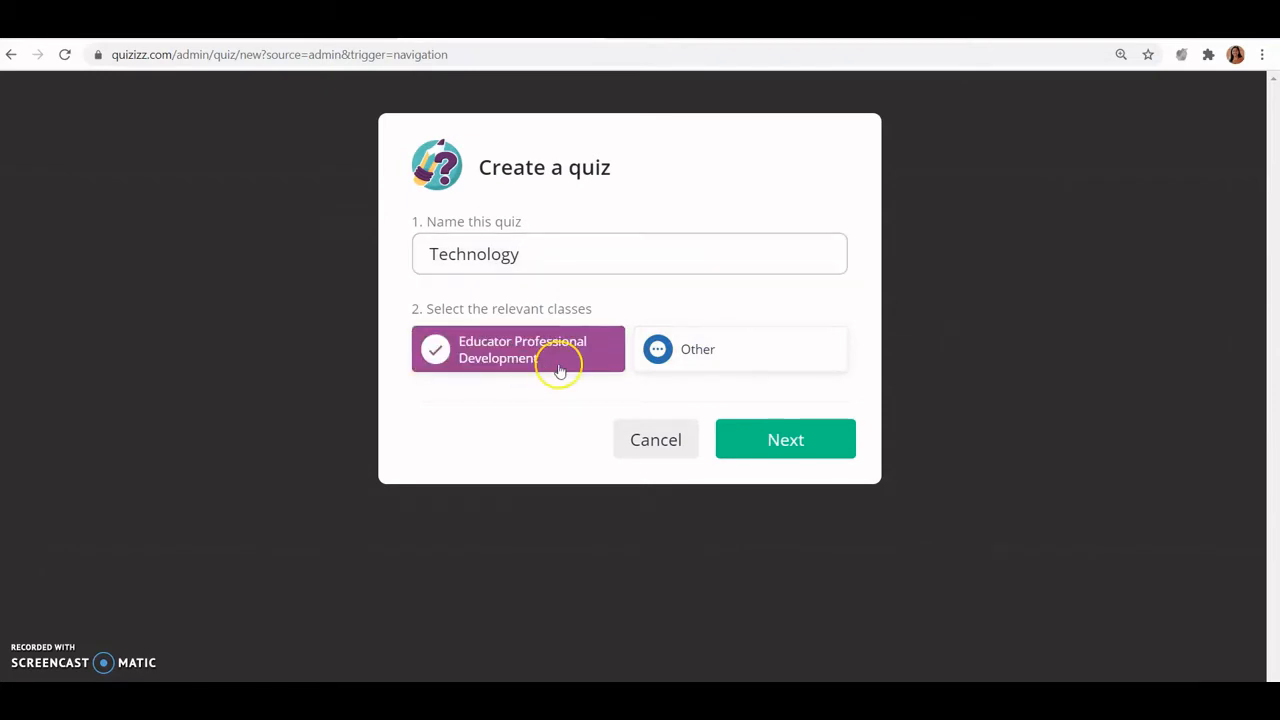
pyautogui.click(808, 445)
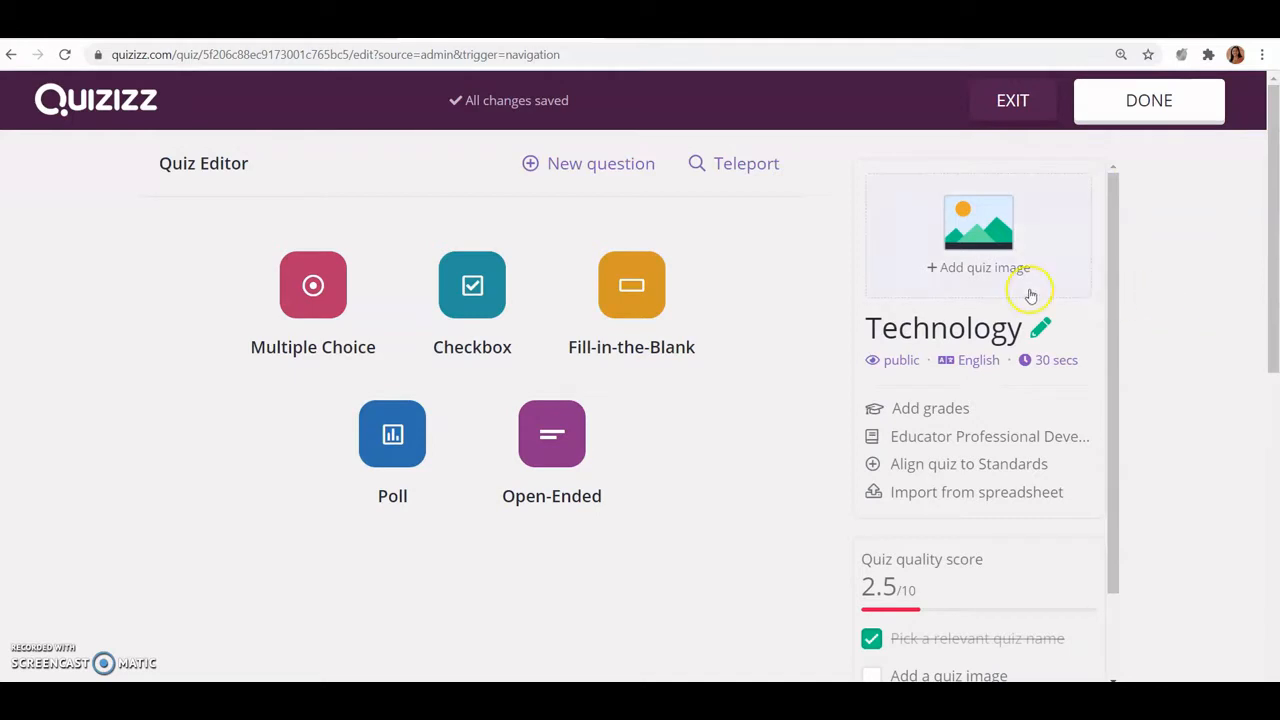
# Open the Technology quiz's details form and check the title image and language options
pyautogui.click(964, 270)
pyautogui.click(963, 266)
pyautogui.click(686, 375)
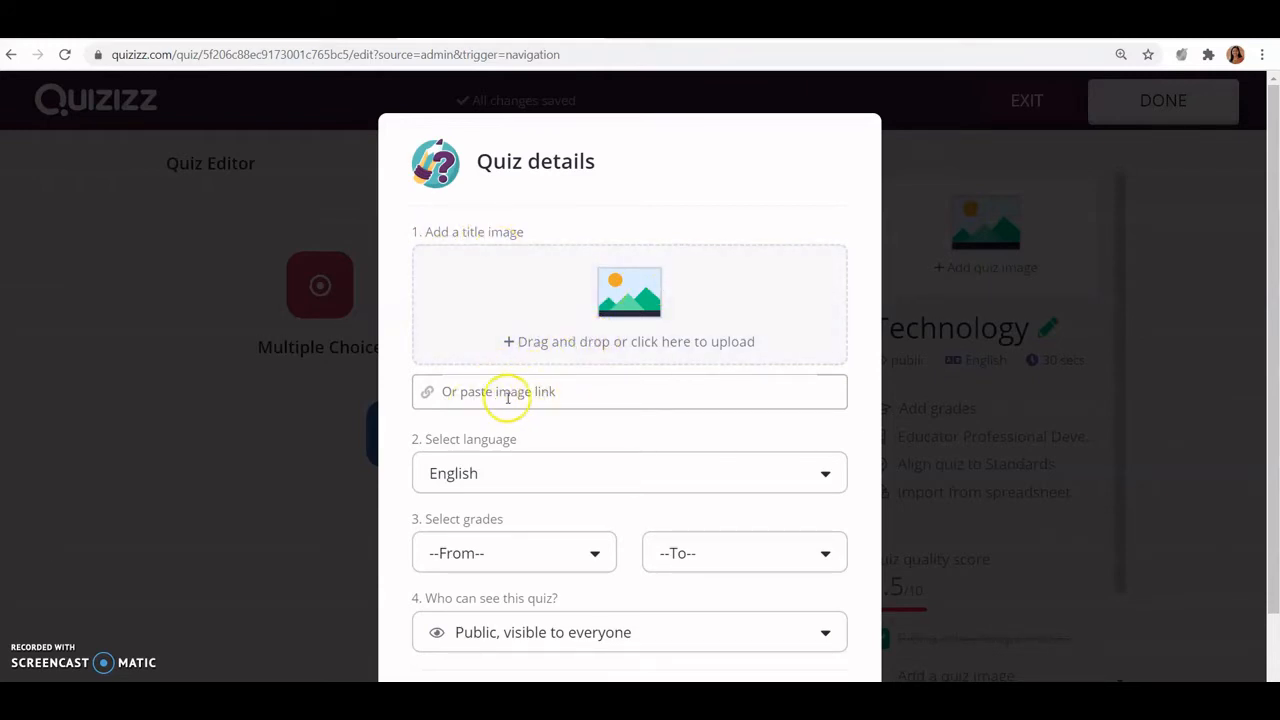
pyautogui.click(826, 480)
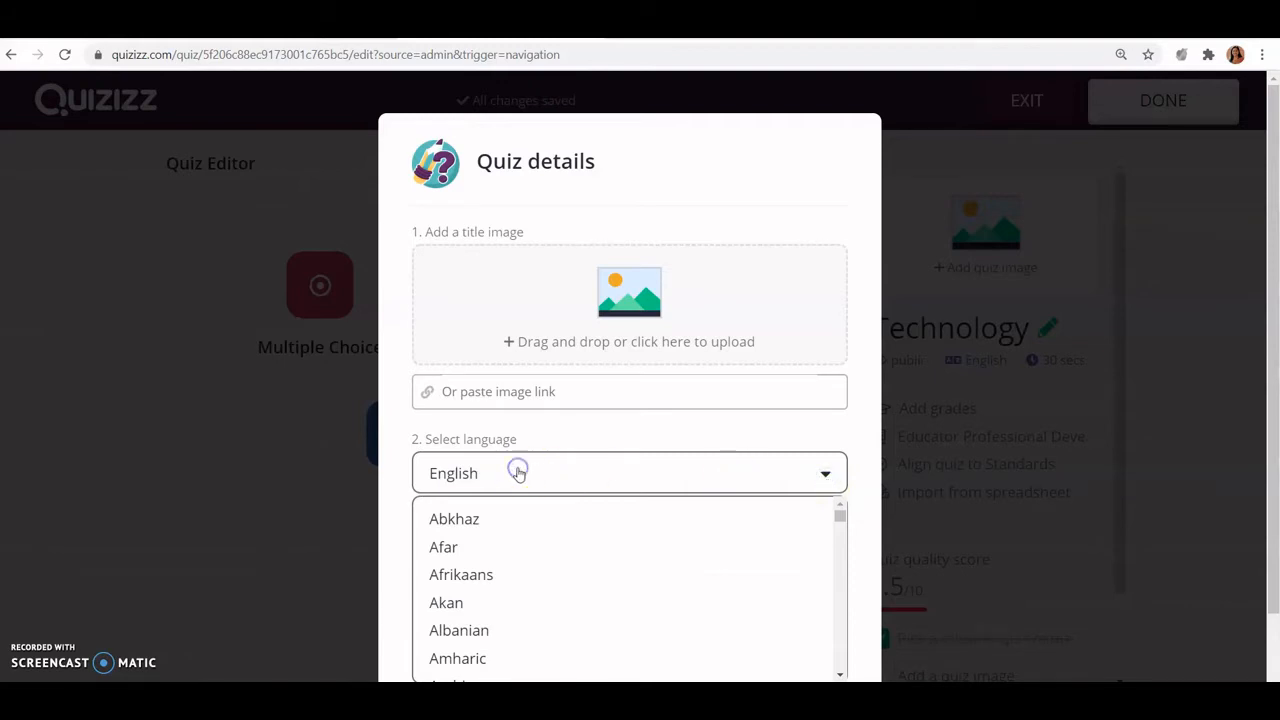
pyautogui.scroll(-2, 1265, 330)
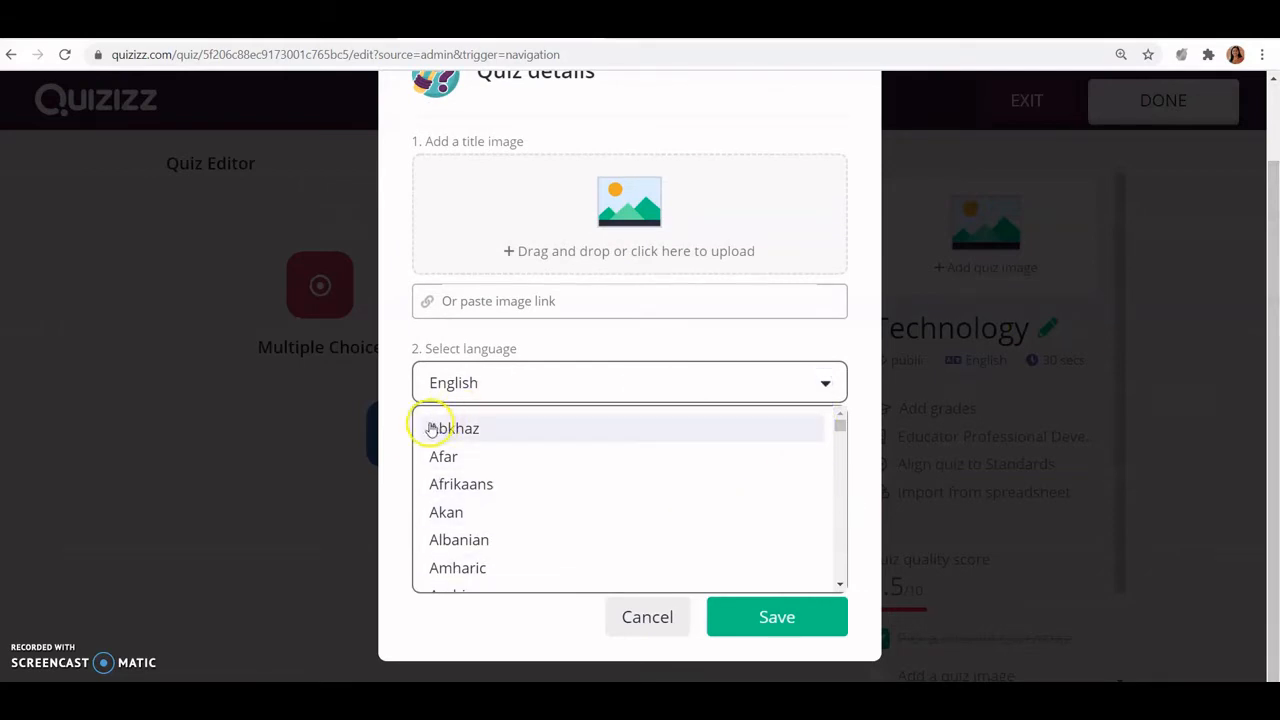
pyautogui.click(398, 425)
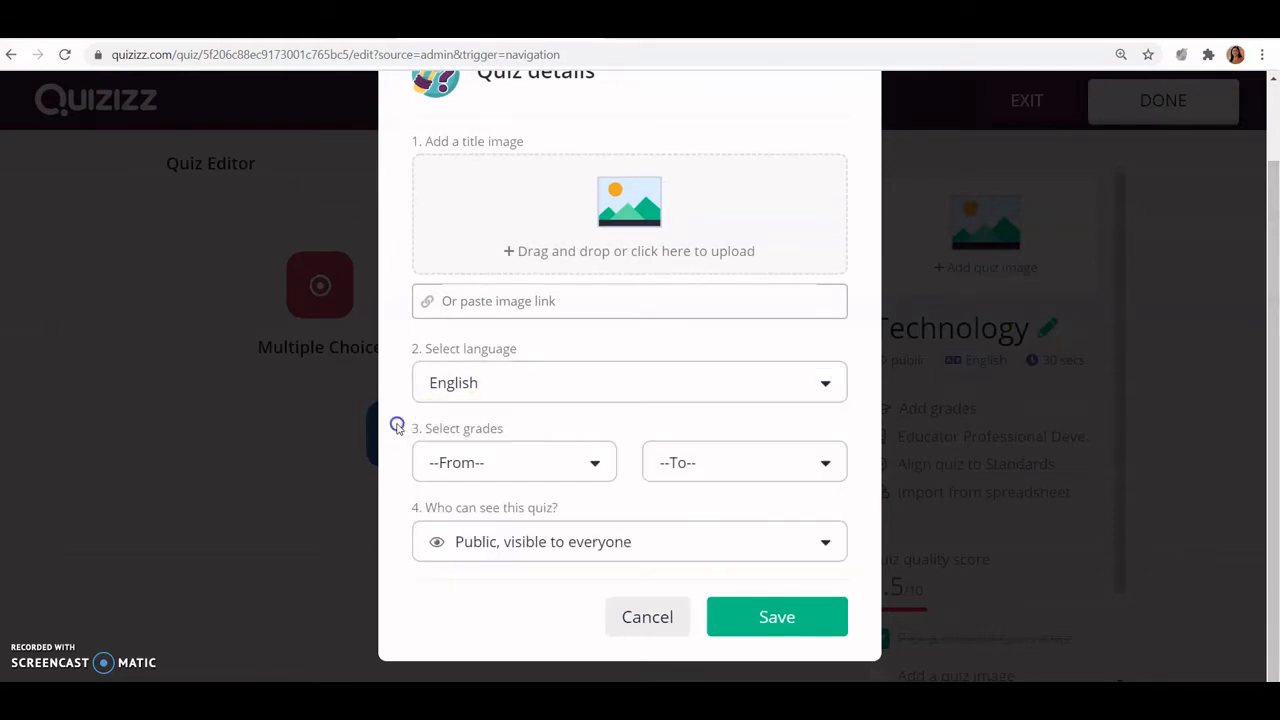
# Set the quiz's grade range from University to Professional Development
pyautogui.click(589, 462)
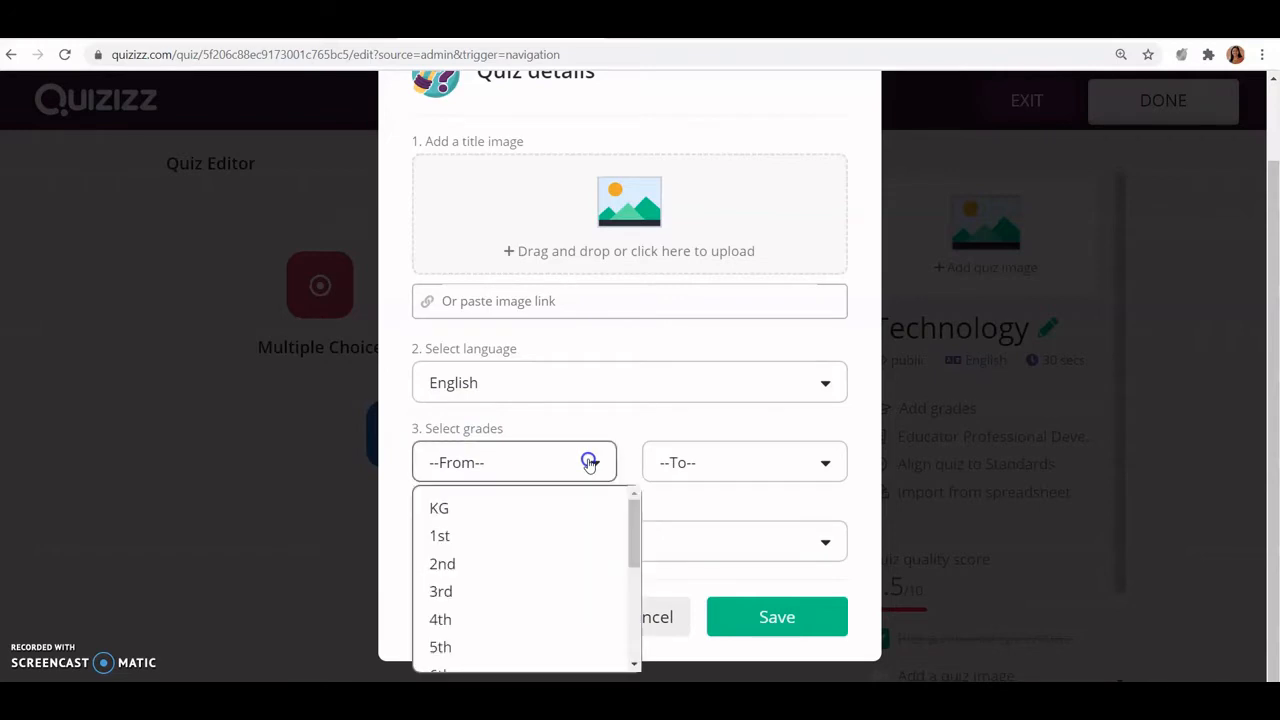
pyautogui.moveTo(634, 531); pyautogui.dragTo(636, 635)
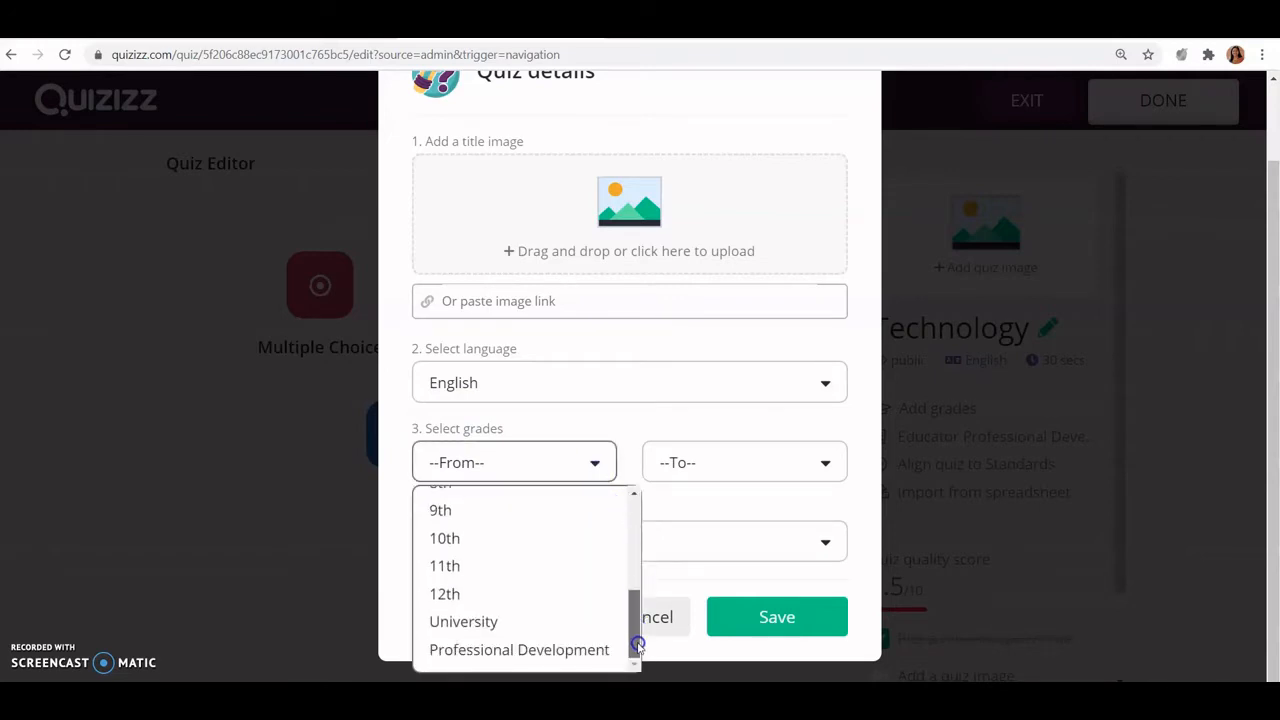
pyautogui.click(456, 621)
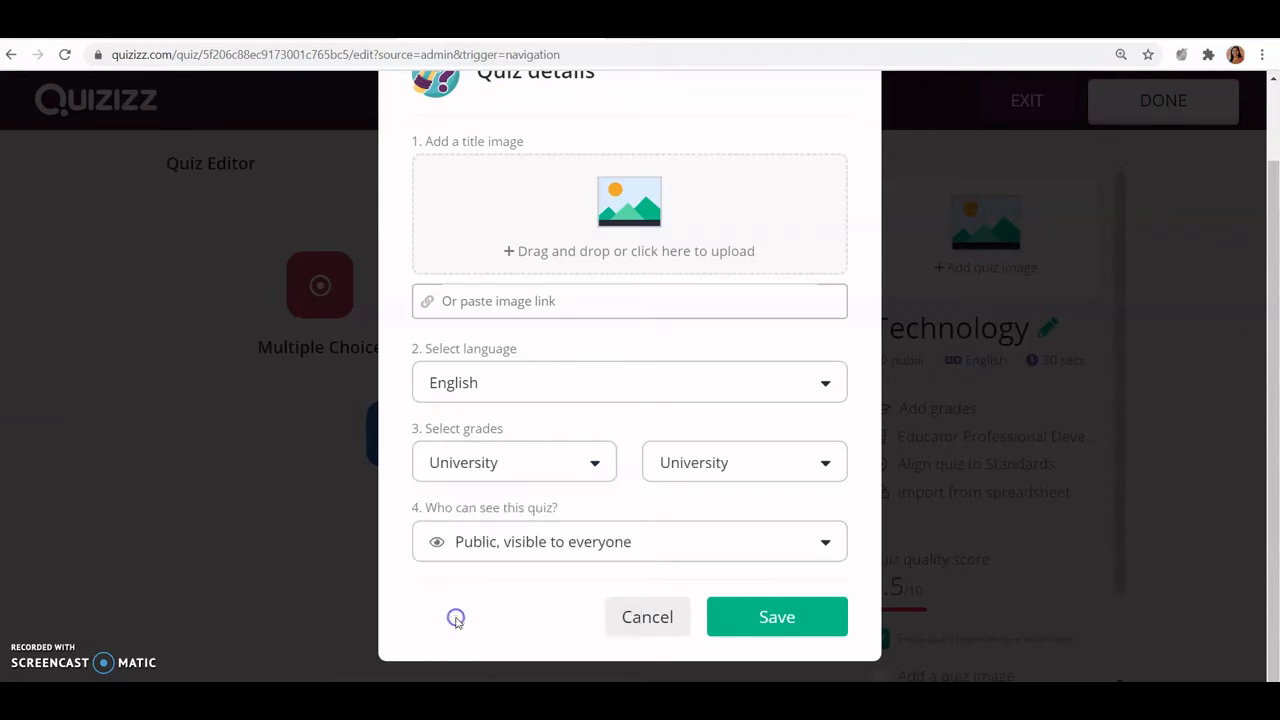
pyautogui.click(752, 477)
pyautogui.moveTo(863, 523); pyautogui.dragTo(866, 650)
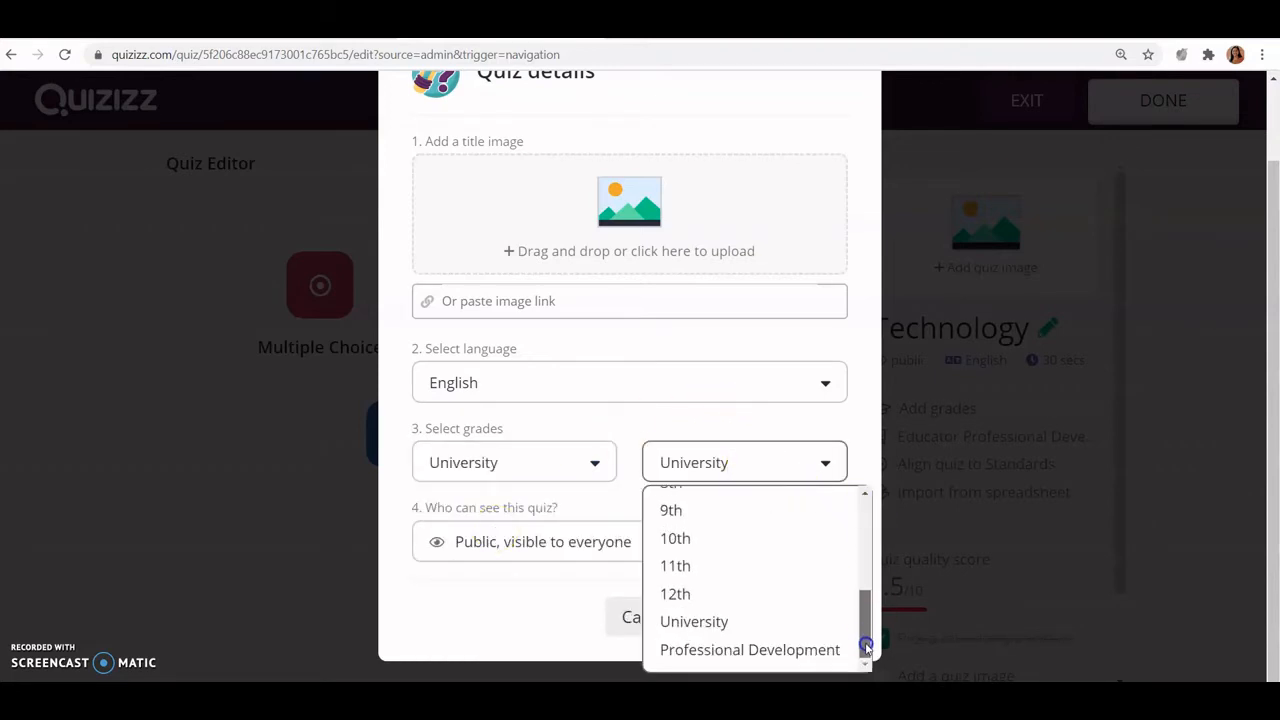
pyautogui.click(769, 652)
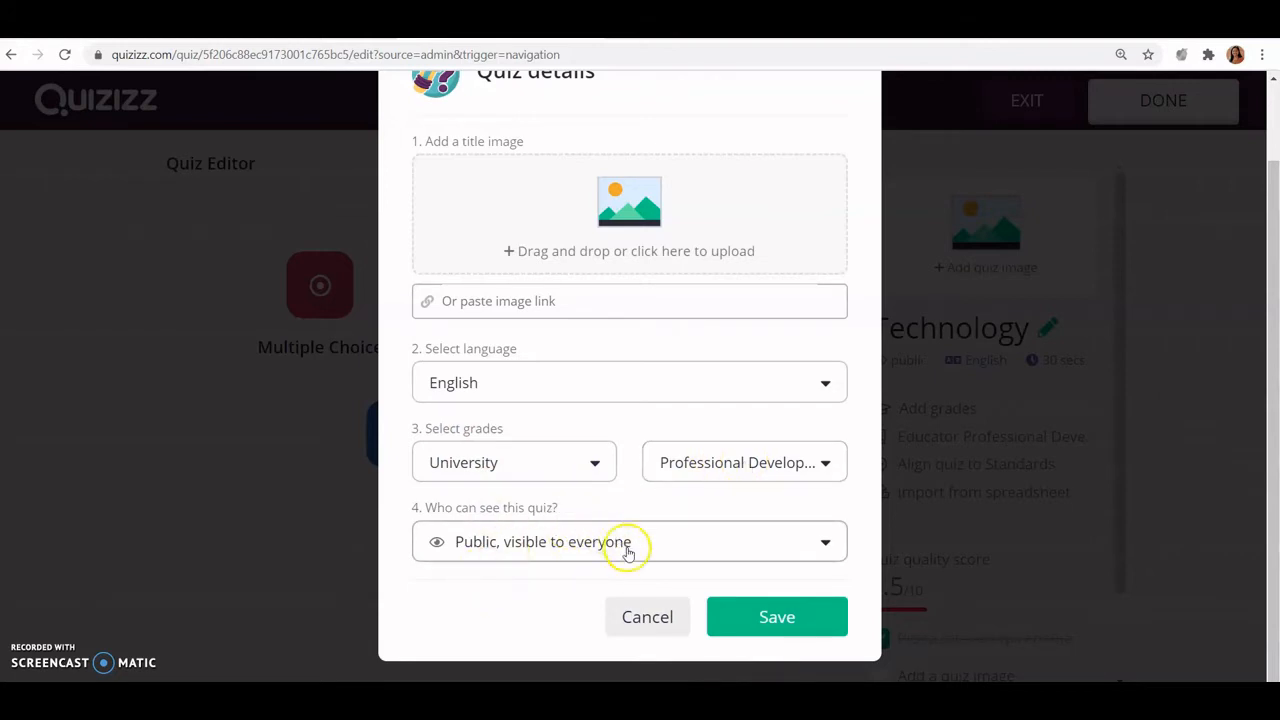
# Choose Public, visible to everyone as the quiz visibility and save the quiz details
pyautogui.click(724, 547)
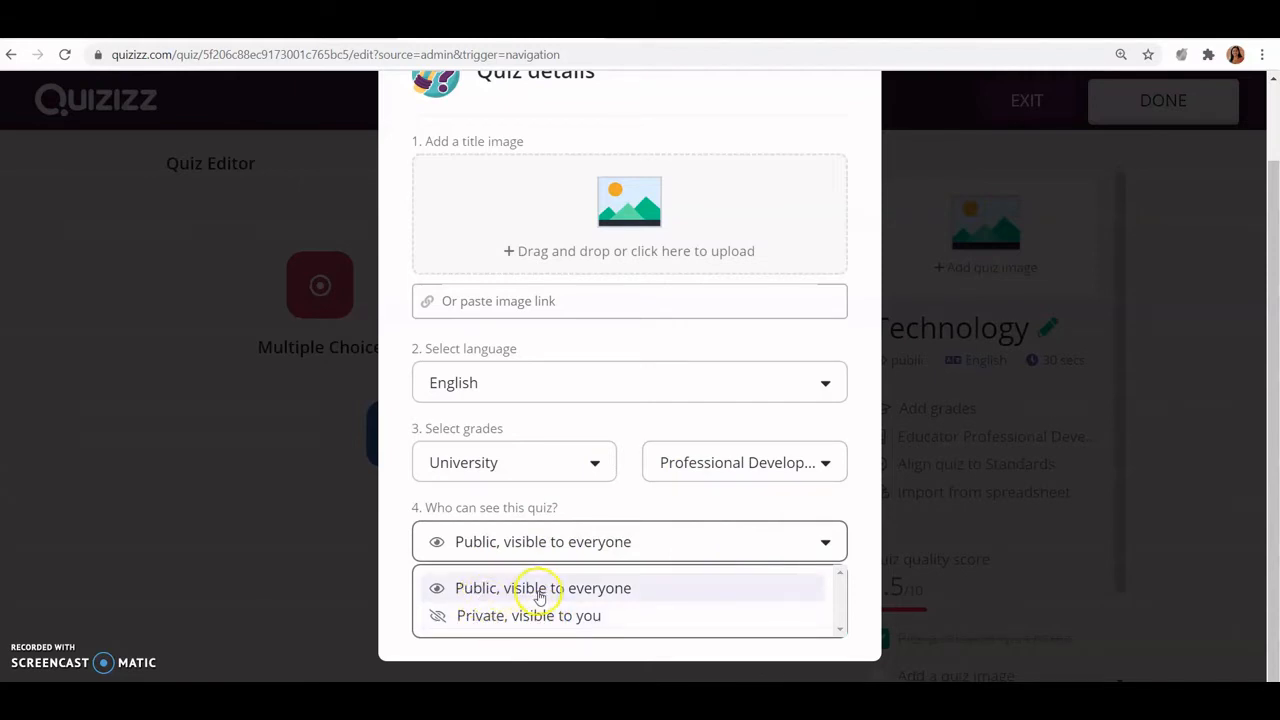
pyautogui.click(505, 595)
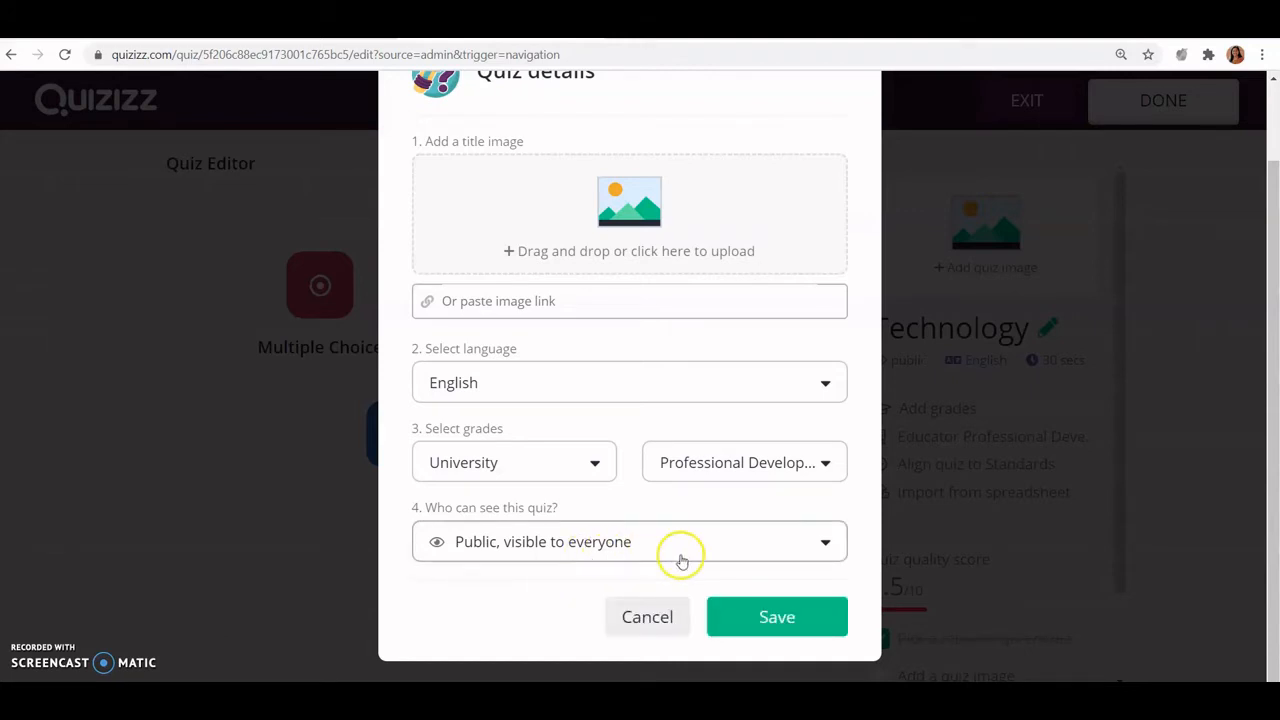
pyautogui.click(776, 618)
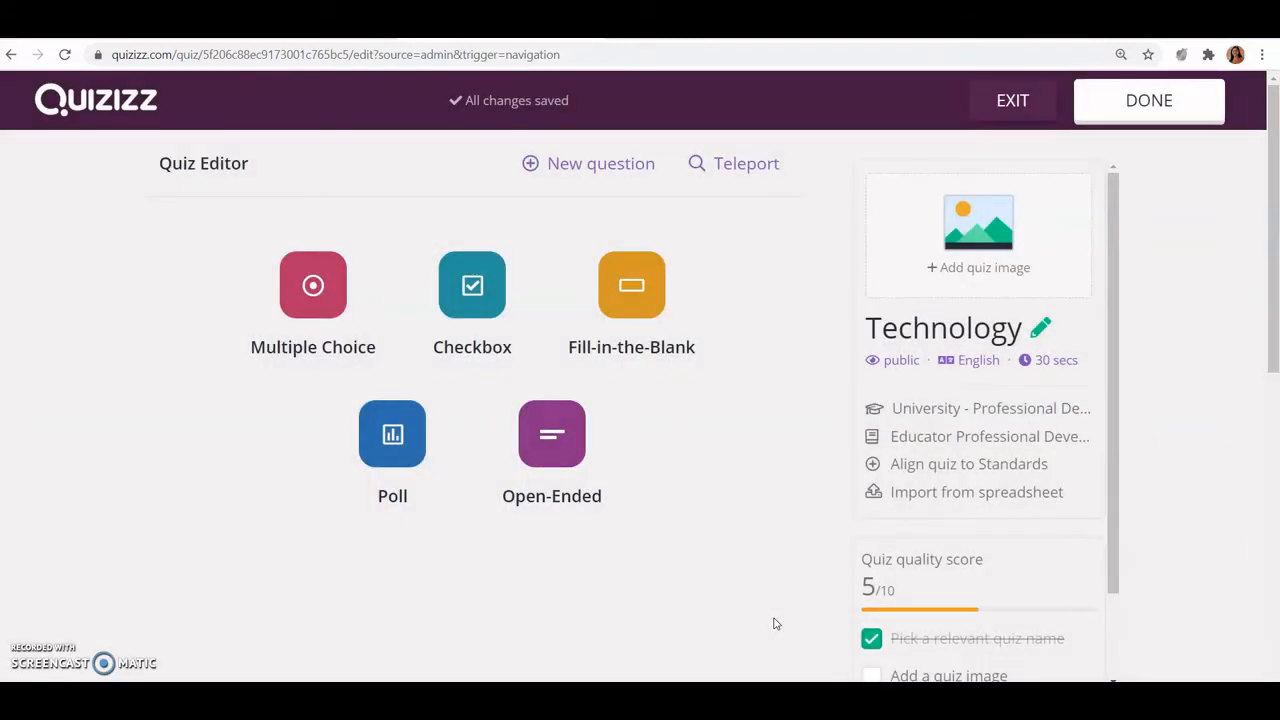
# Examine the quiz quality score checklist and the available question types in the quiz editor
pyautogui.moveTo(1271, 237); pyautogui.dragTo(1271, 257)
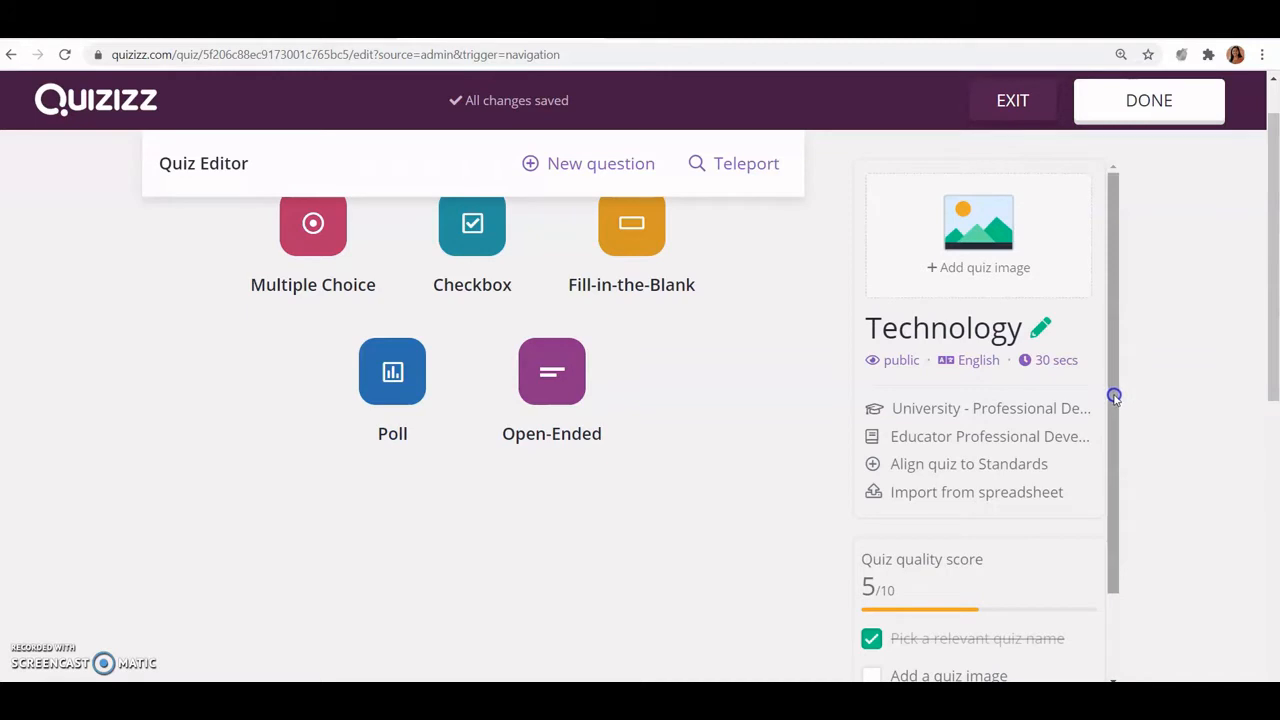
pyautogui.moveTo(1114, 397); pyautogui.dragTo(1114, 434)
pyautogui.moveTo(1112, 470); pyautogui.dragTo(1111, 483)
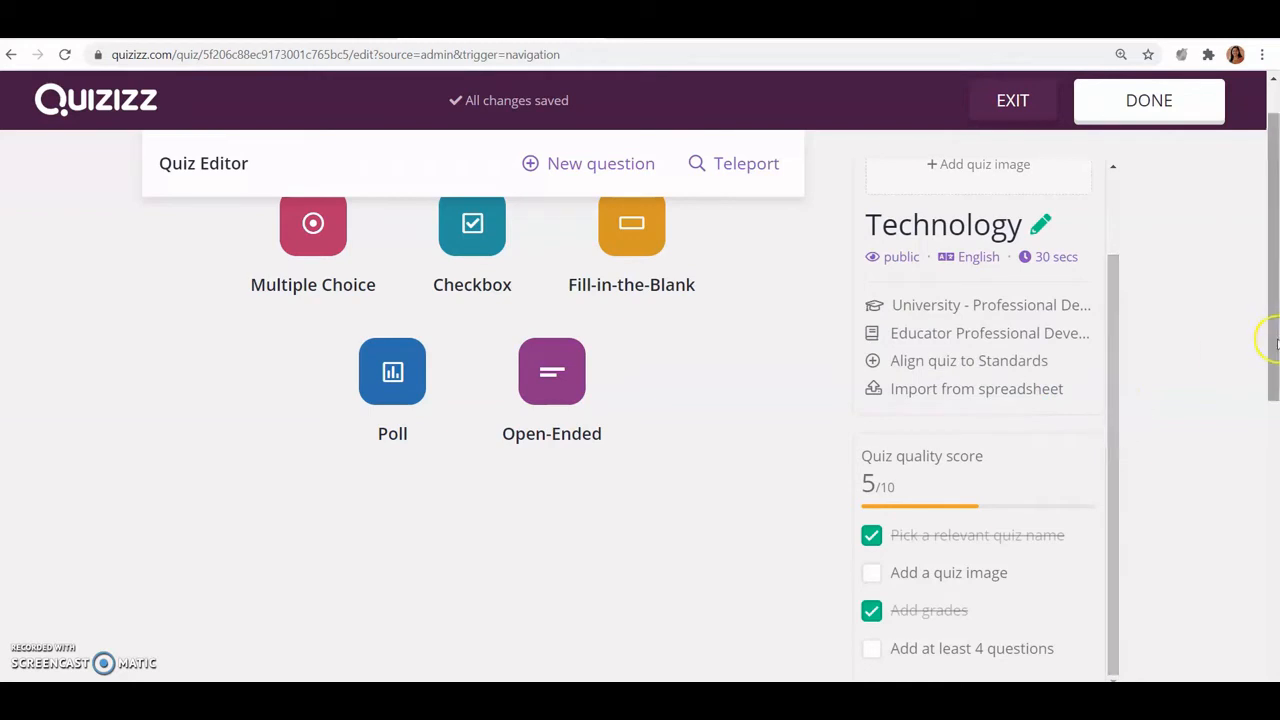
pyautogui.moveTo(1273, 342); pyautogui.dragTo(1273, 372)
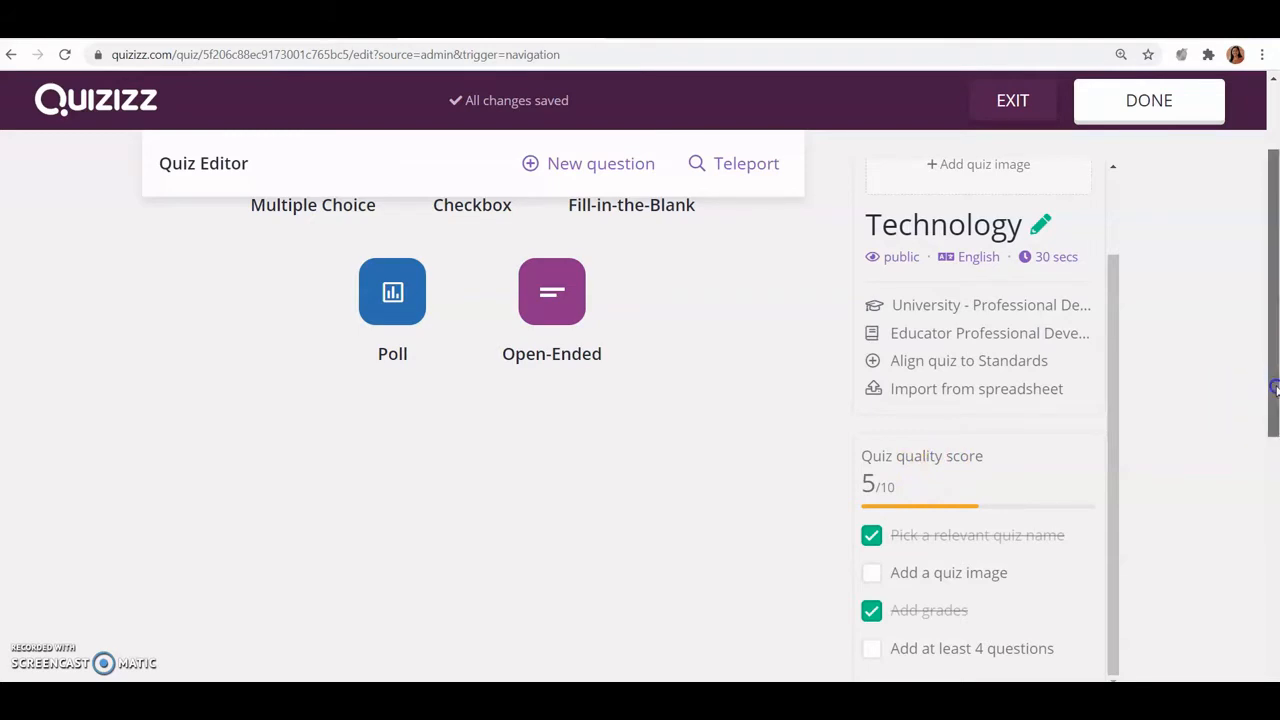
pyautogui.moveTo(1275, 390); pyautogui.dragTo(1274, 318)
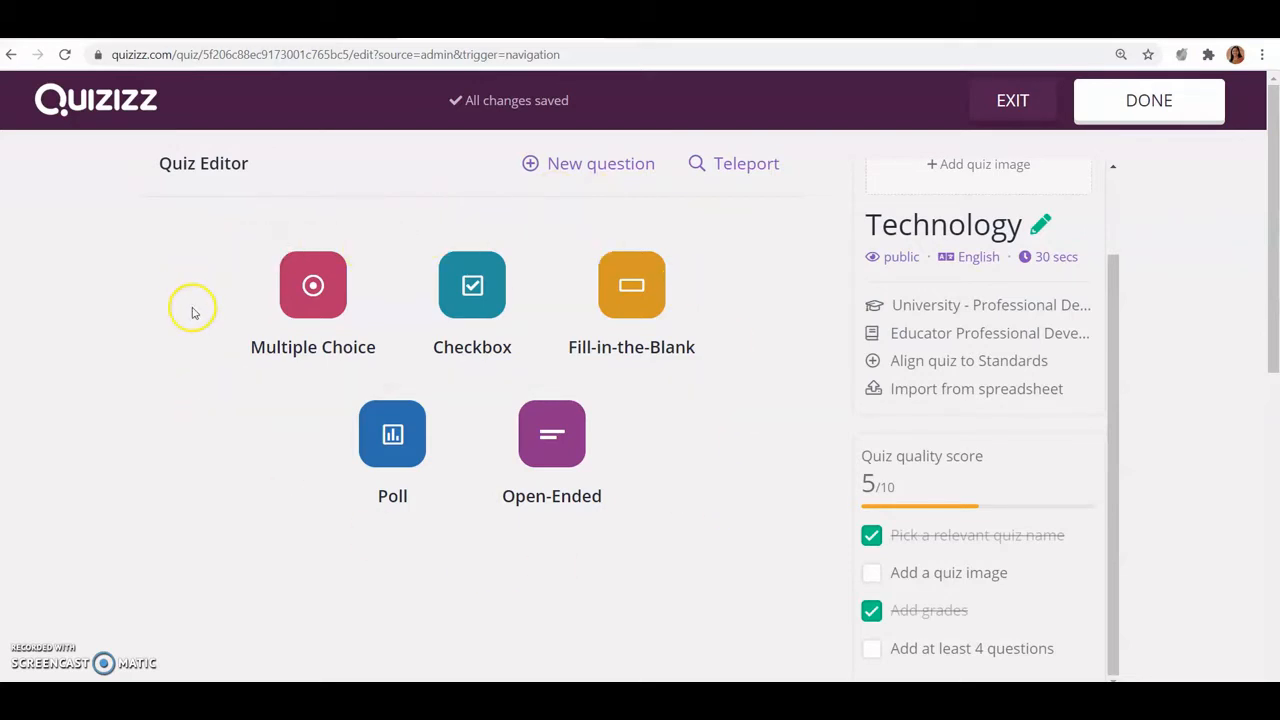
# Add a Multiple Choice question to the quiz and look over its form and preview
pyautogui.click(311, 313)
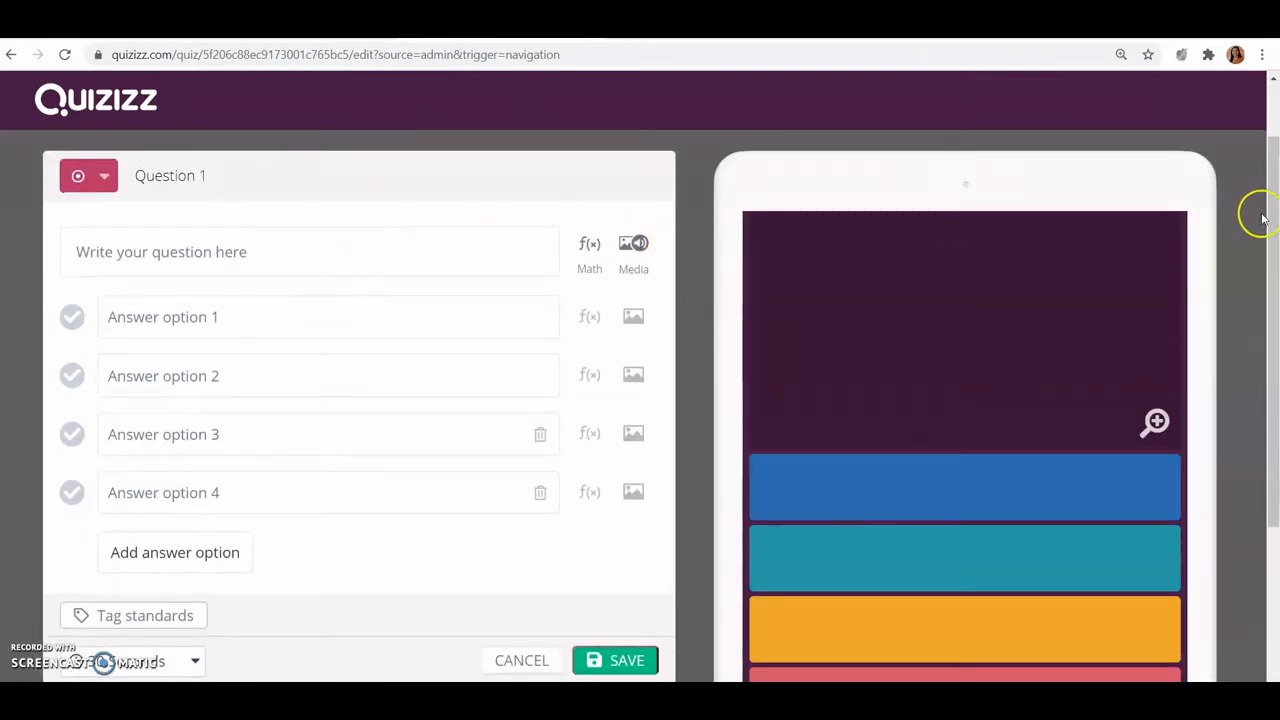
pyautogui.moveTo(1275, 217)
pyautogui.mouseDown()
pyautogui.moveTo(1275, 248)
pyautogui.moveTo(1275, 213)
pyautogui.moveTo(1275, 226)
pyautogui.mouseUp()
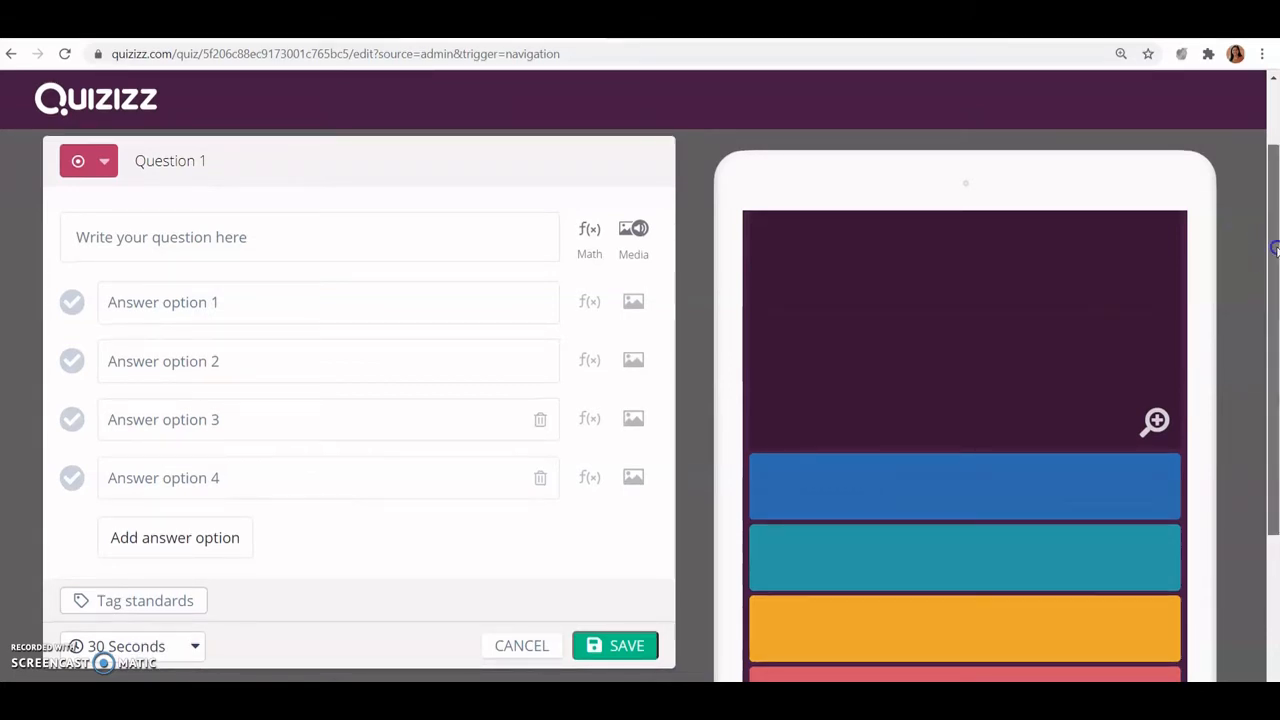
pyautogui.moveTo(1269, 248)
pyautogui.mouseDown()
pyautogui.moveTo(1276, 305)
pyautogui.moveTo(1275, 240)
pyautogui.mouseUp()
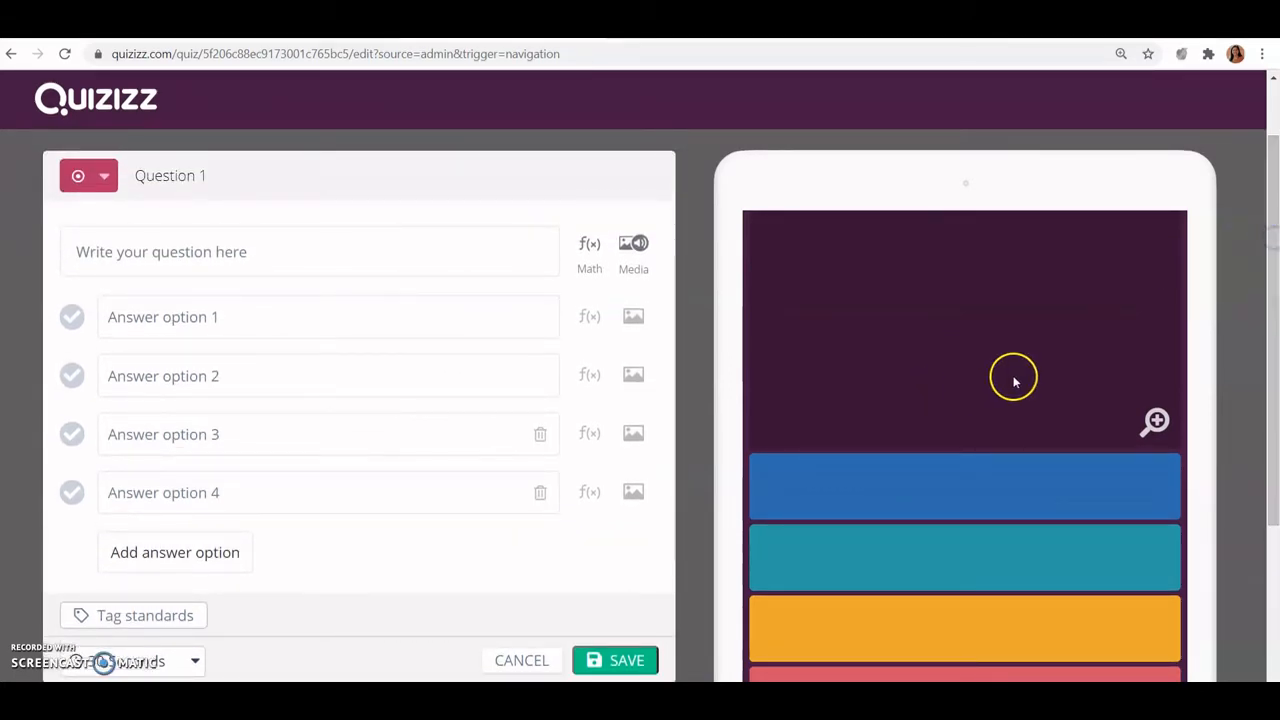
# Write the text of Question 1 as "Which Google app is used to make presentation?"
pyautogui.click(248, 248)
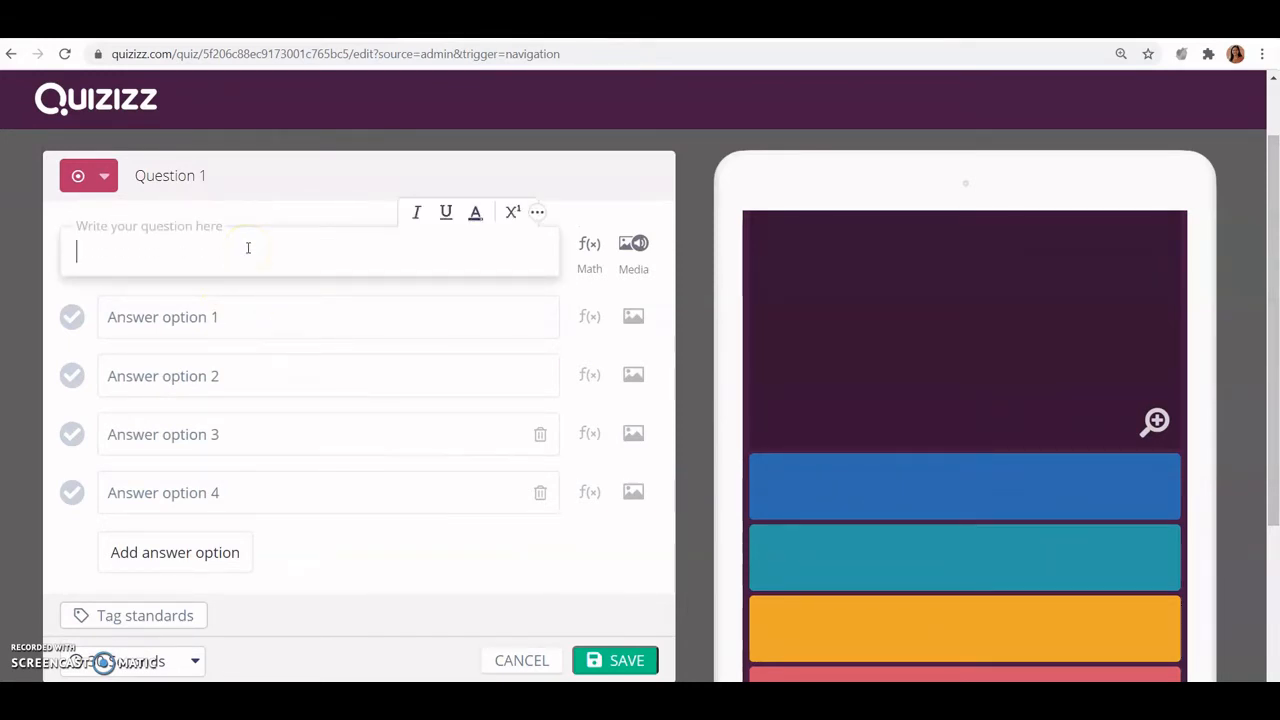
pyautogui.write('Google ')
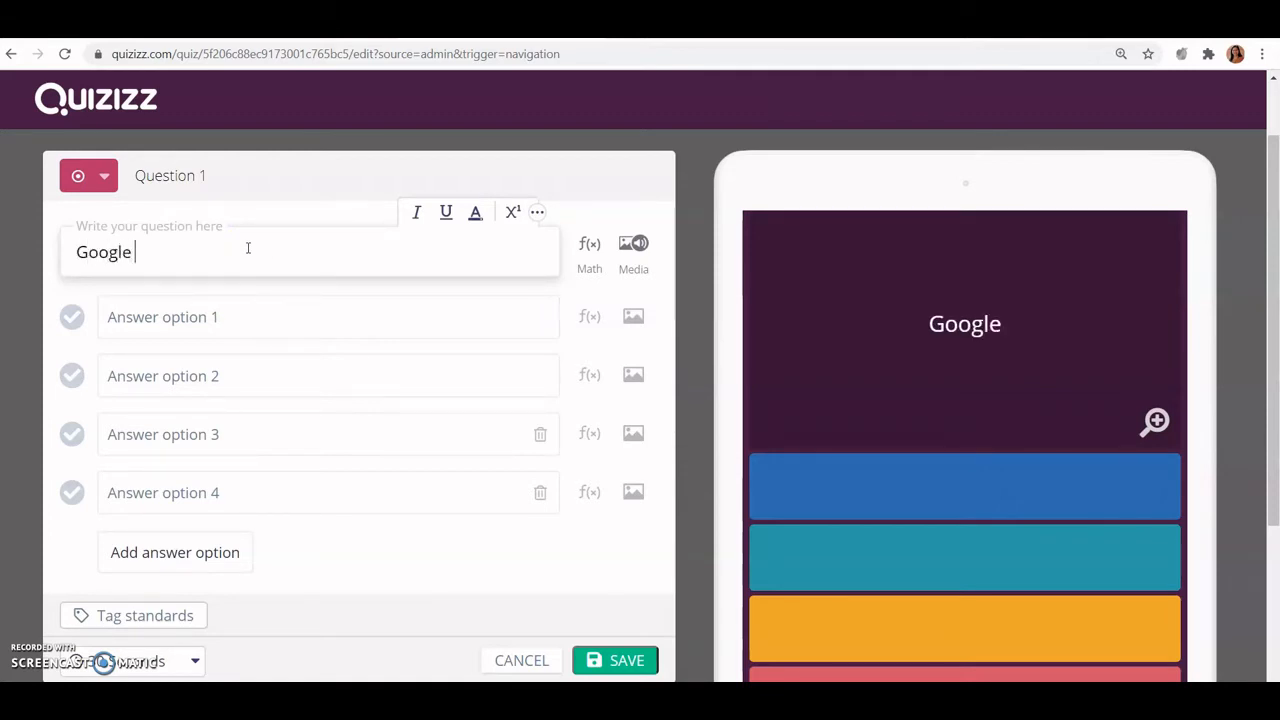
pyautogui.write('app')
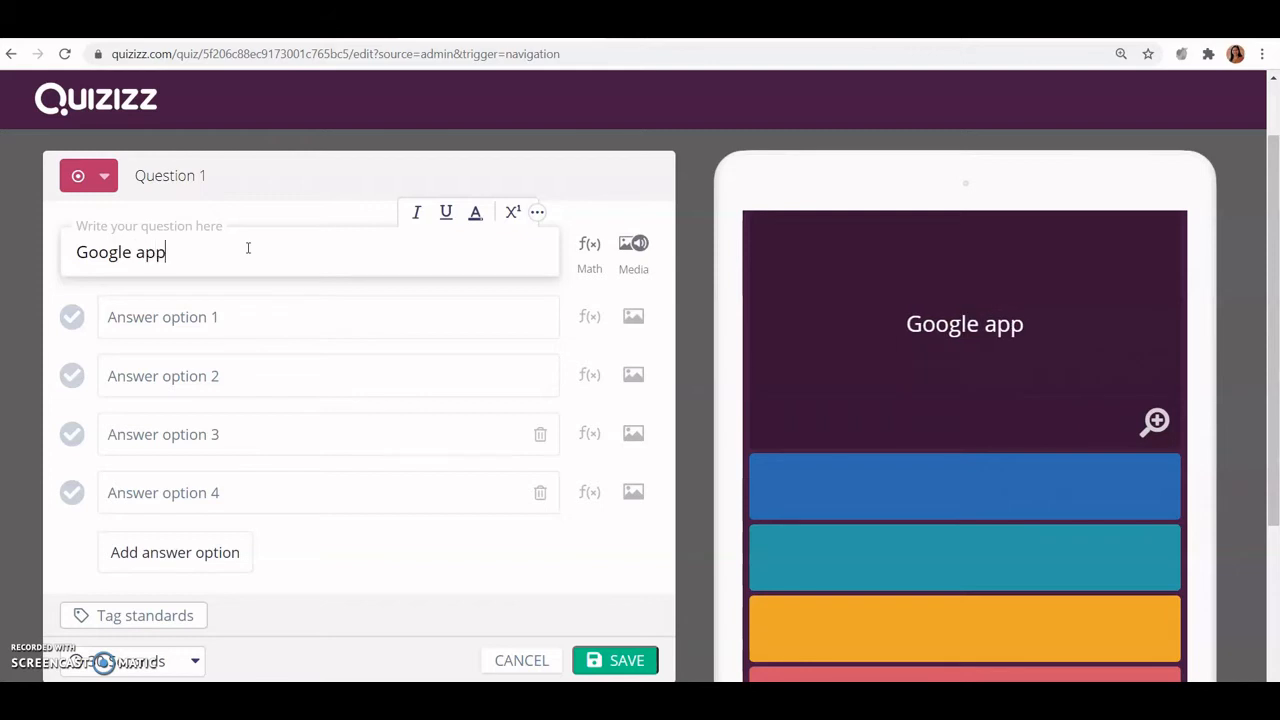
pyautogui.write(' is us')
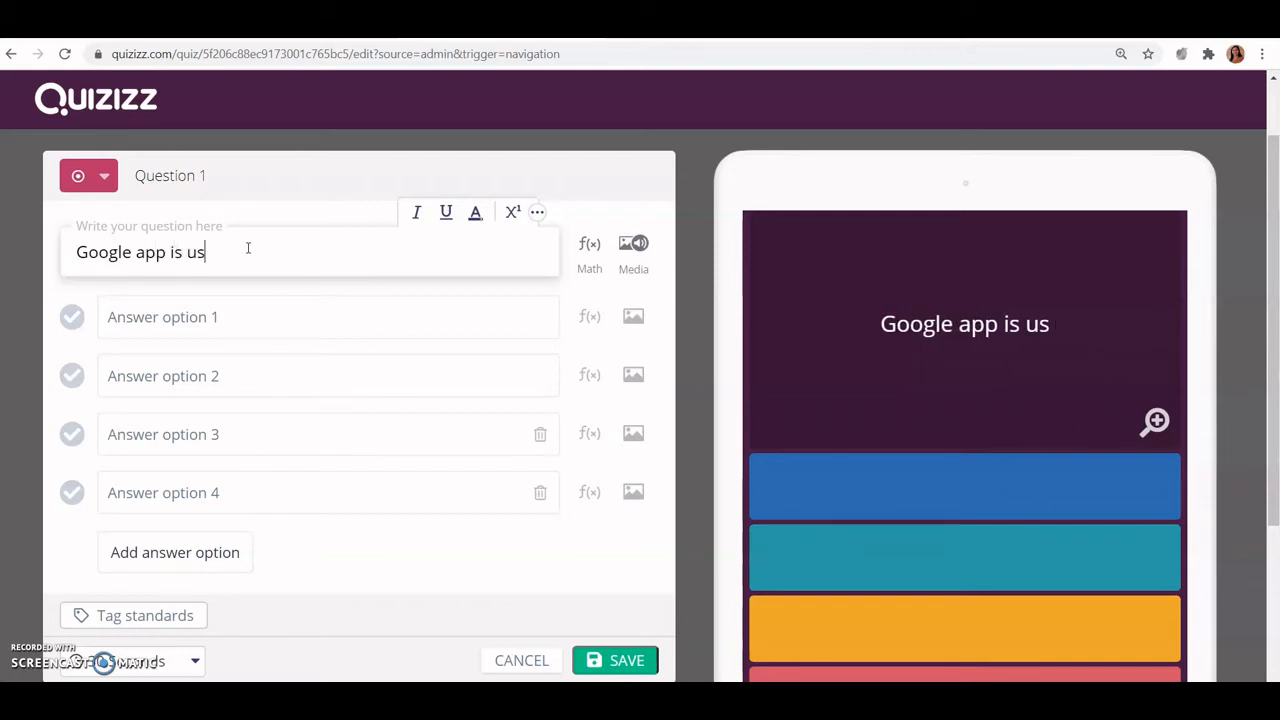
pyautogui.write('ed to make')
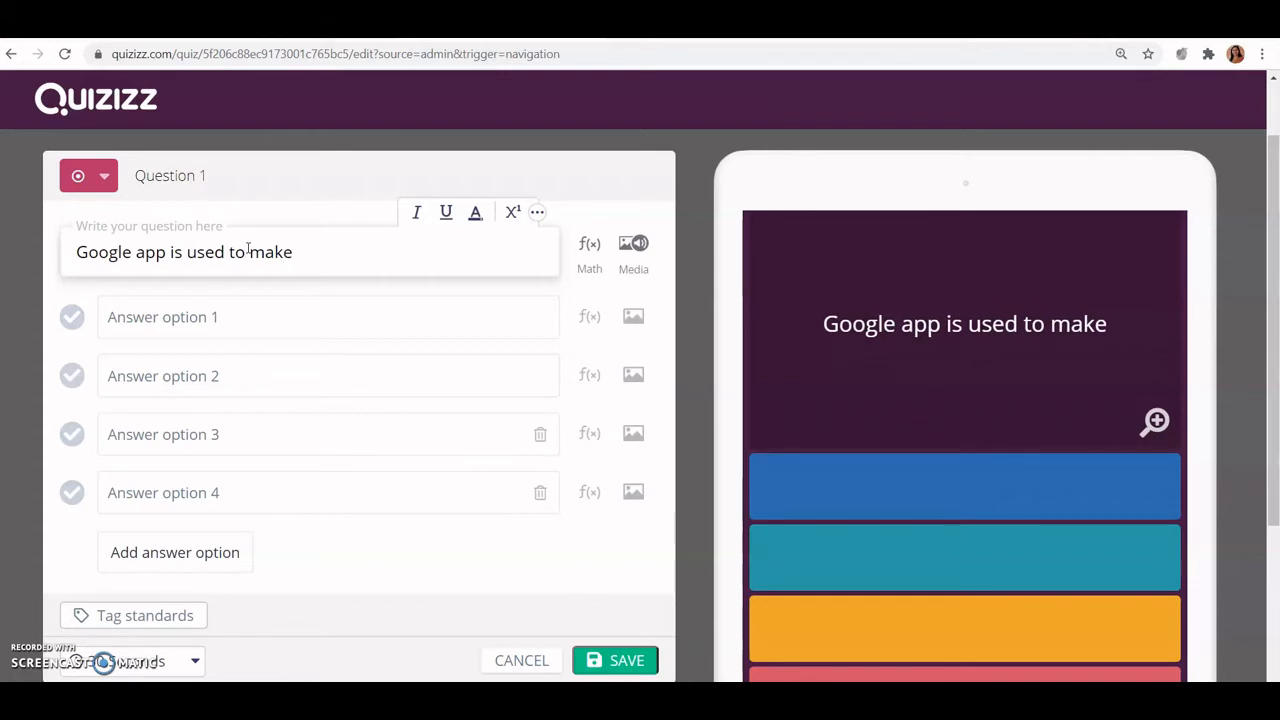
pyautogui.write(' pre')
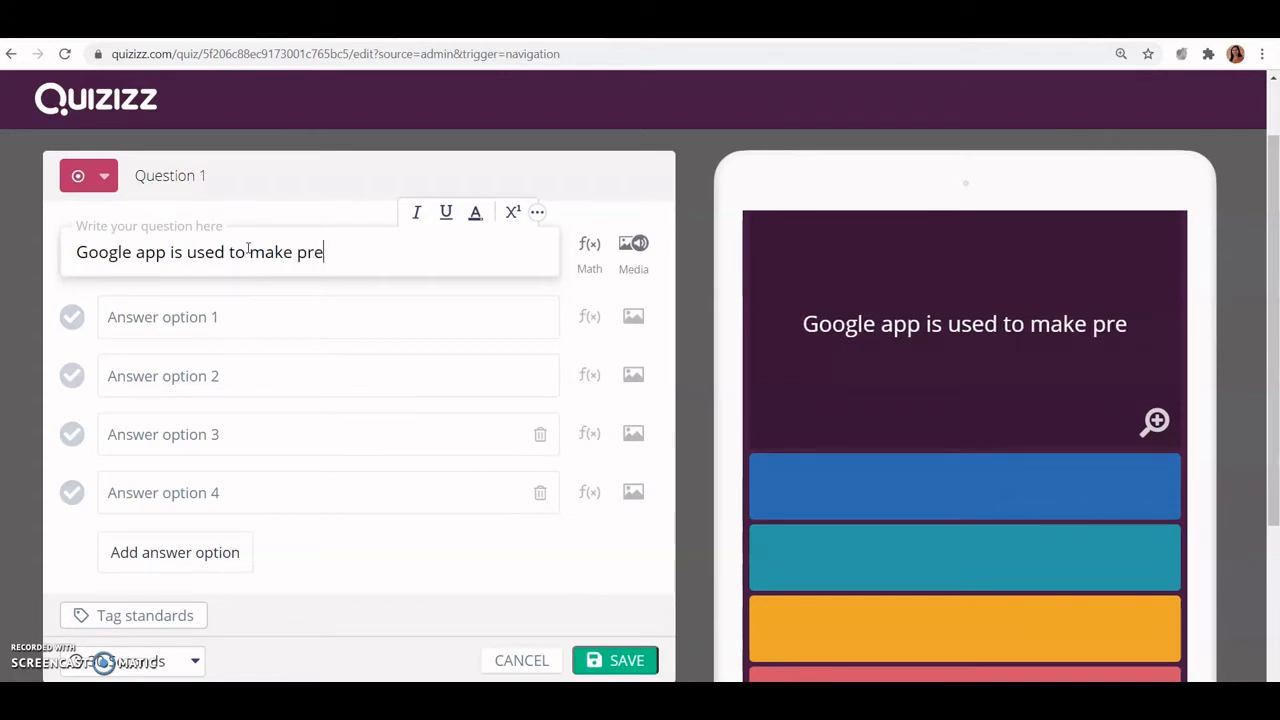
pyautogui.write('sentation')
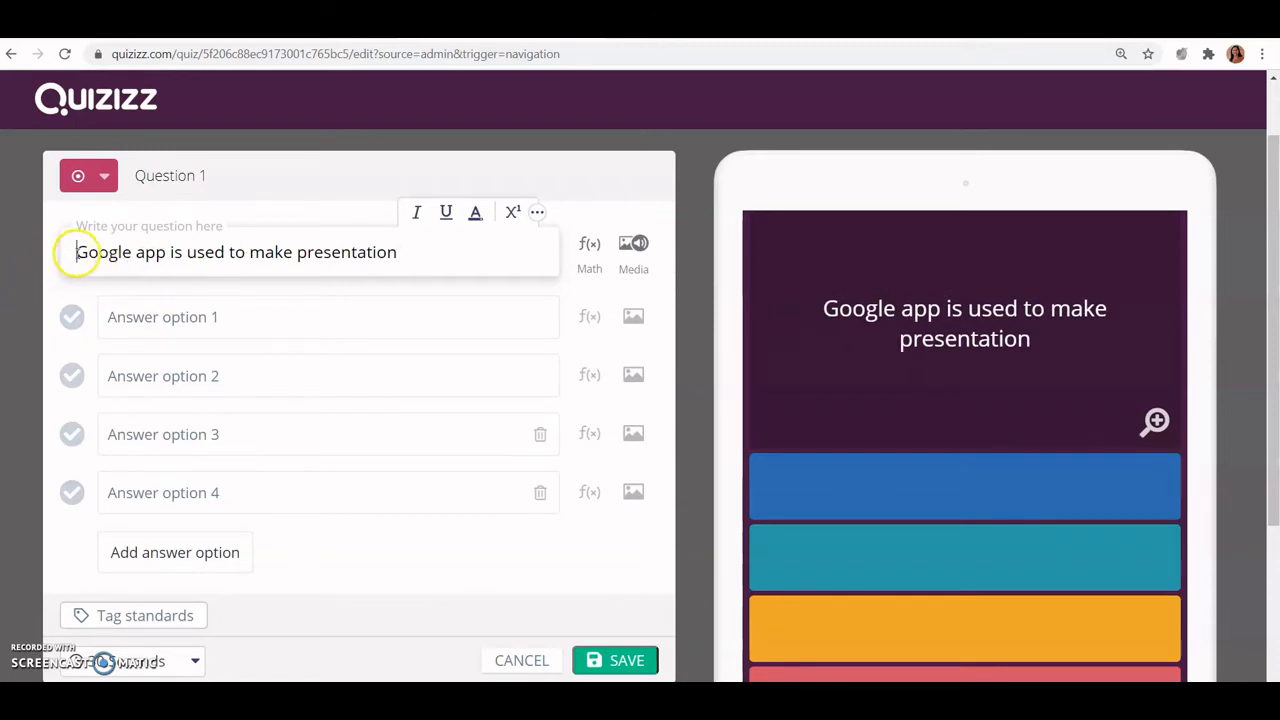
pyautogui.write('Which')
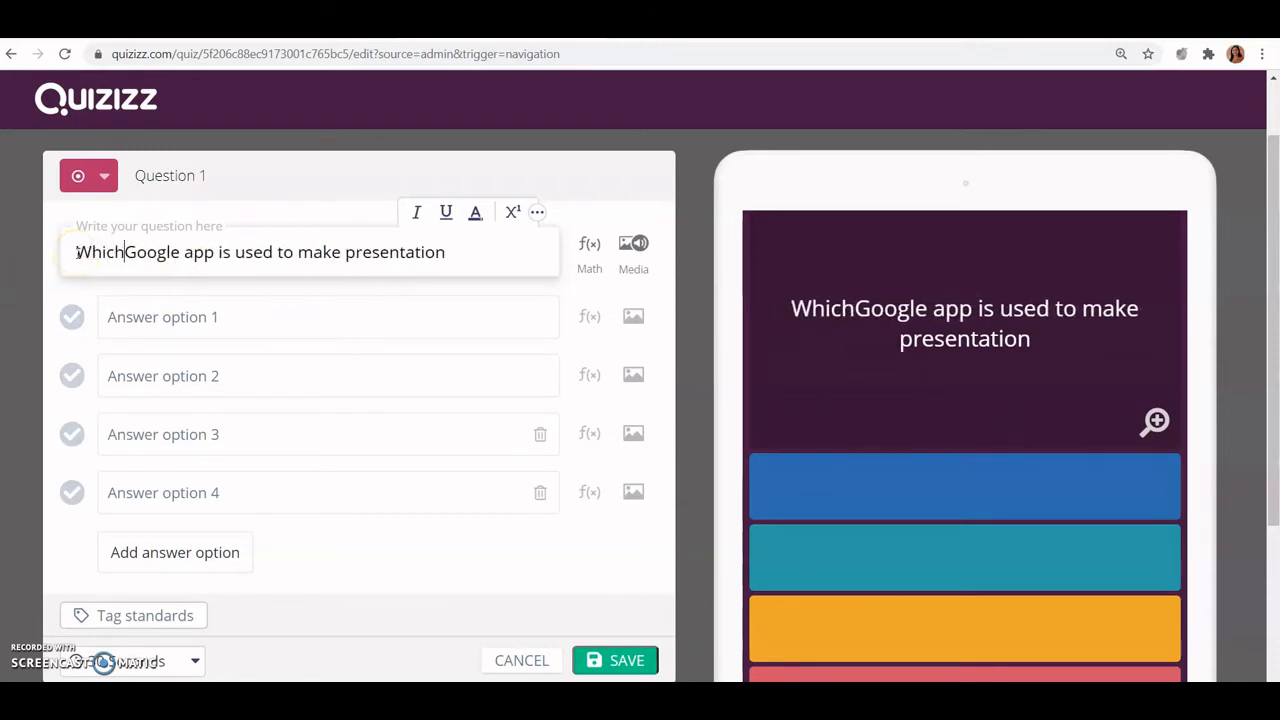
pyautogui.click(466, 257)
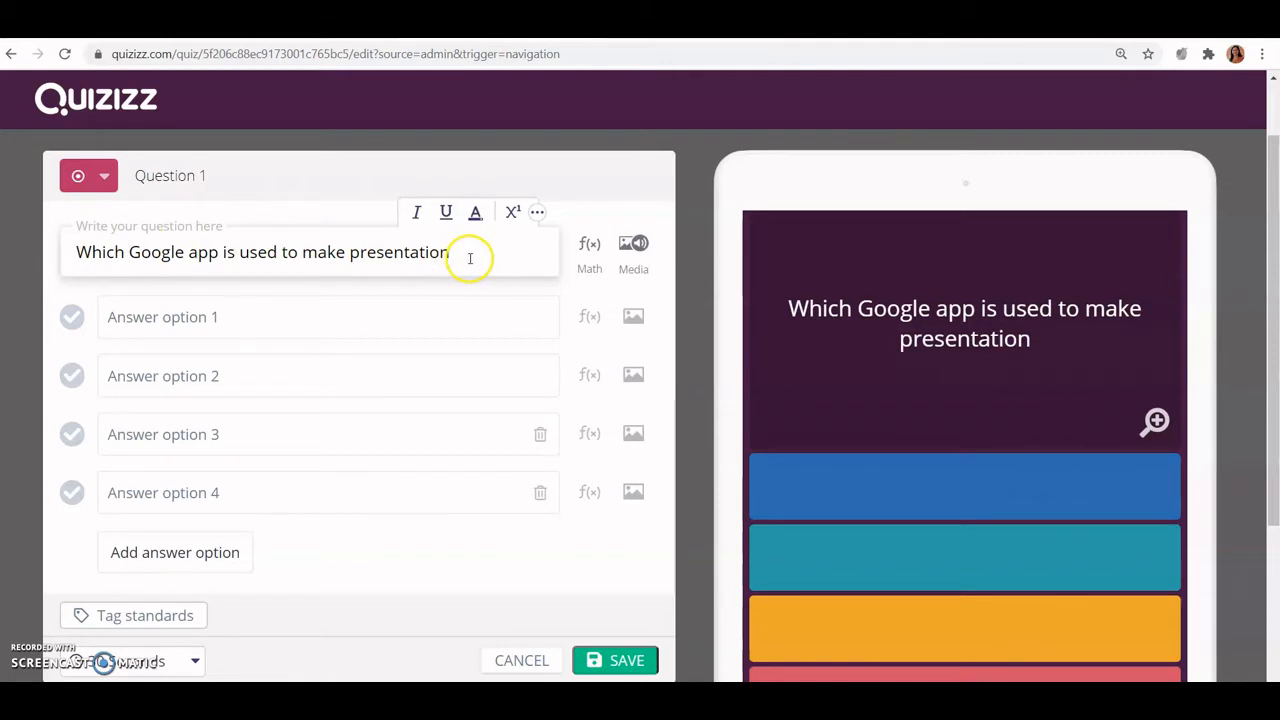
pyautogui.write('?')
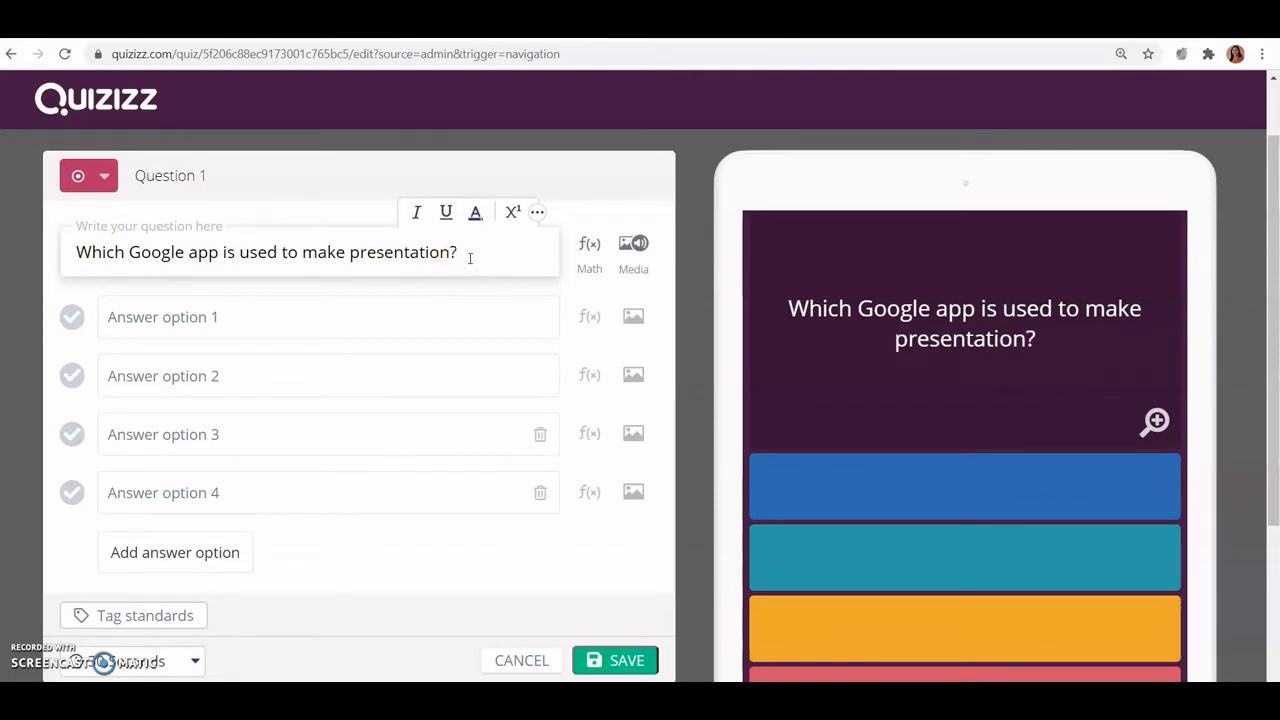
# Look over the question's text formatting options and the image and audio options for adding media
pyautogui.click(420, 214)
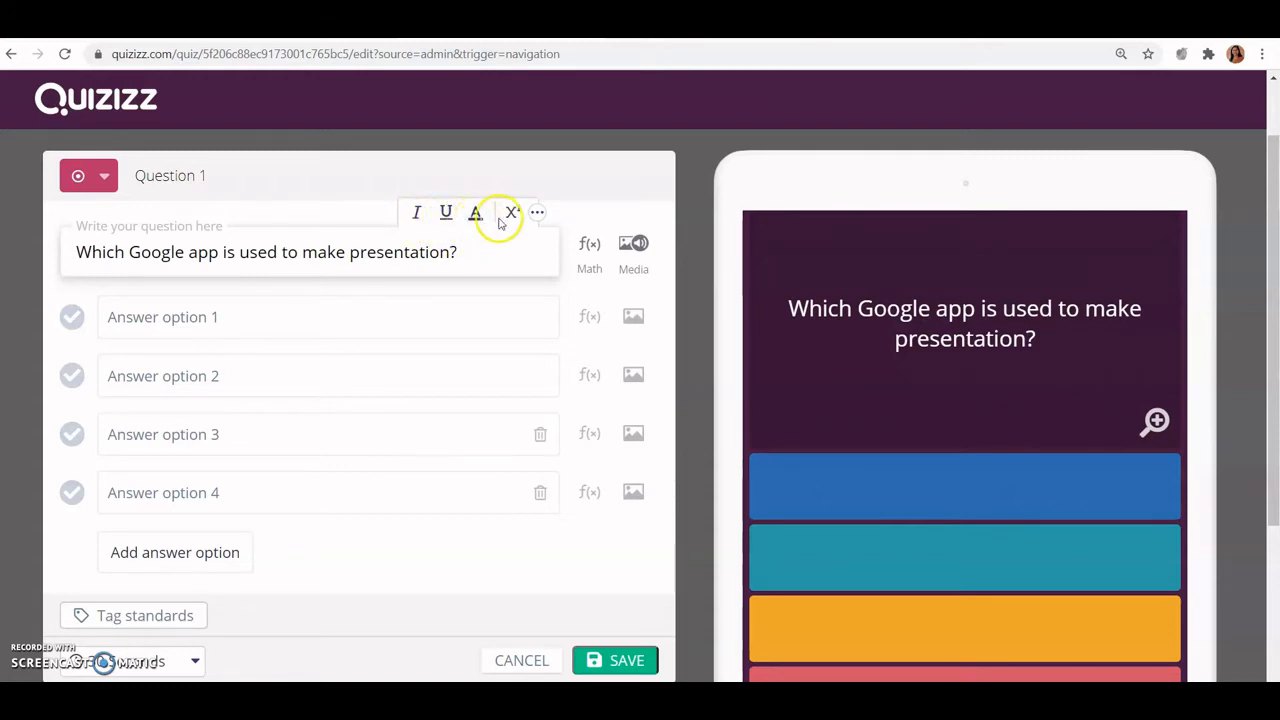
pyautogui.click(537, 214)
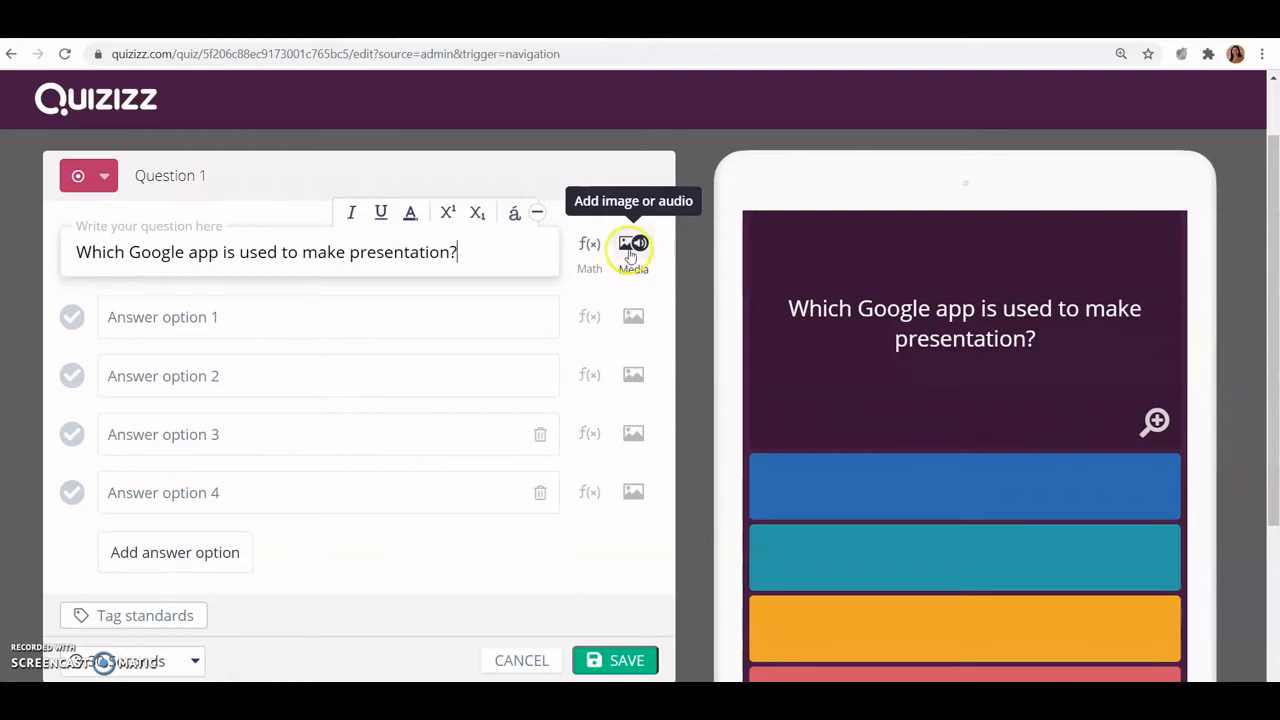
pyautogui.click(630, 243)
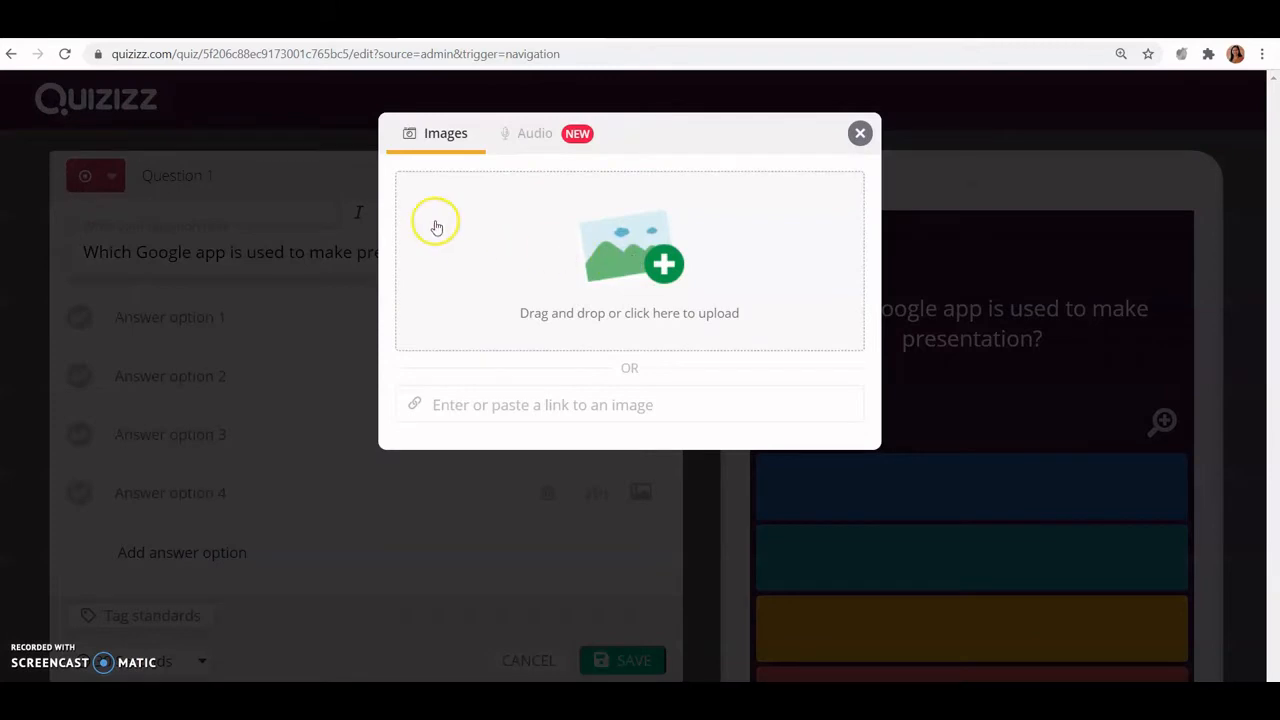
pyautogui.click(529, 136)
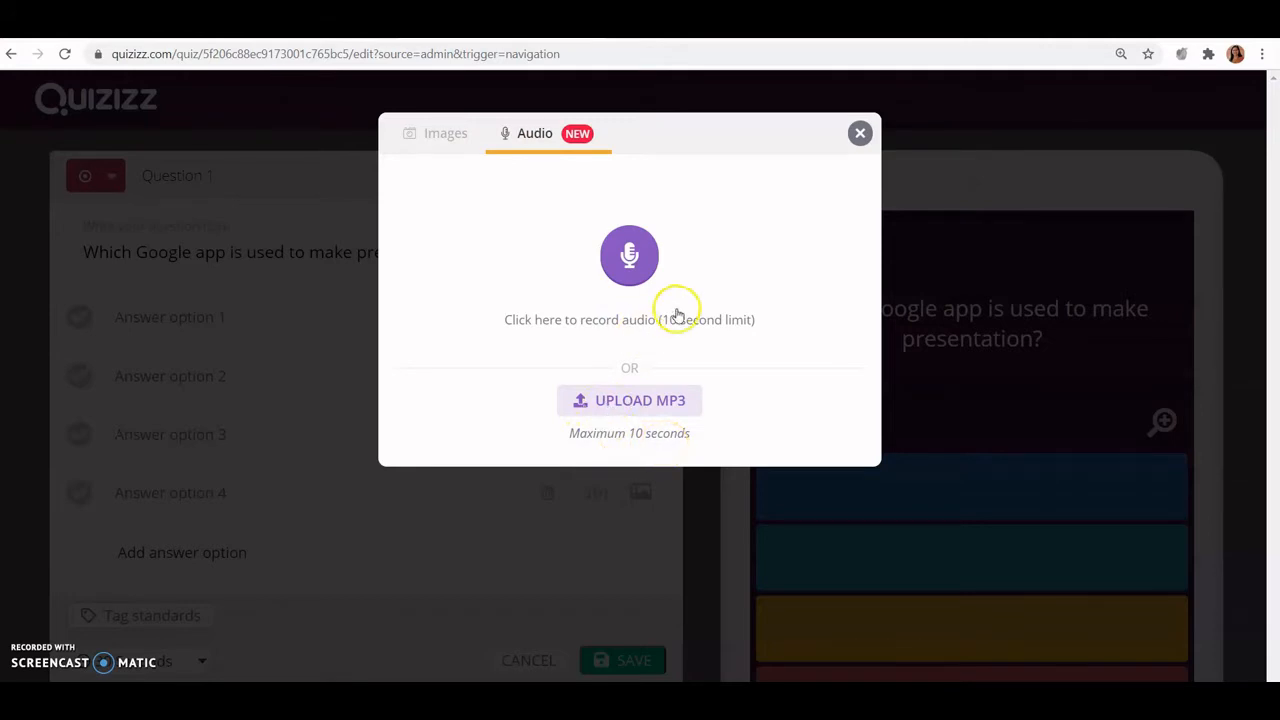
pyautogui.click(859, 135)
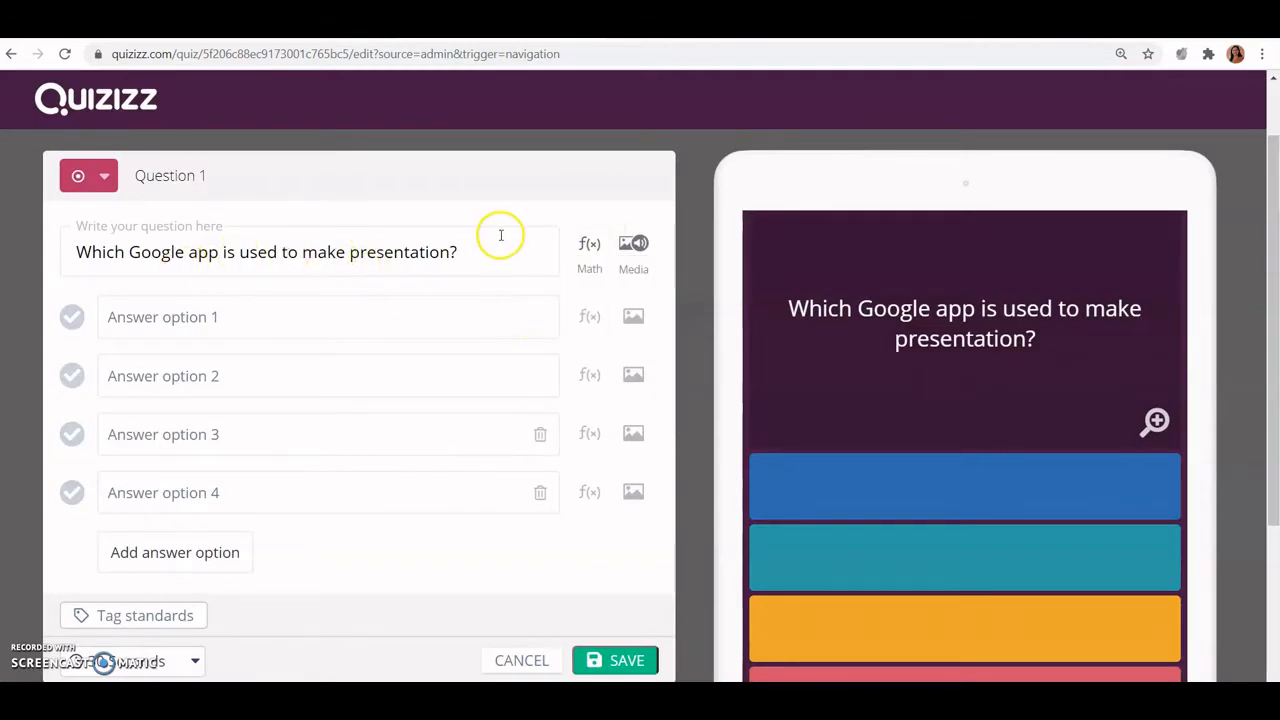
# Enter Doc, Sheet, Slides and Gmail as the four answer options and mark Slides as the correct answer
pyautogui.click(222, 317)
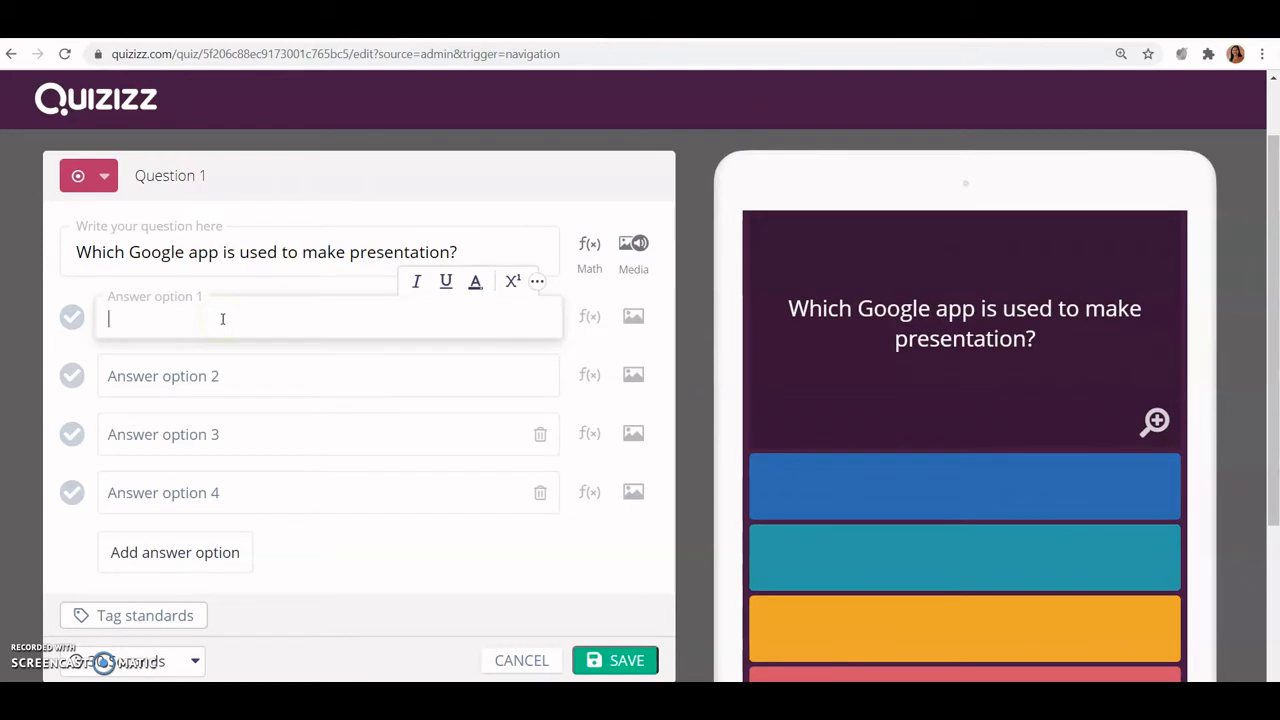
pyautogui.write('Doc')
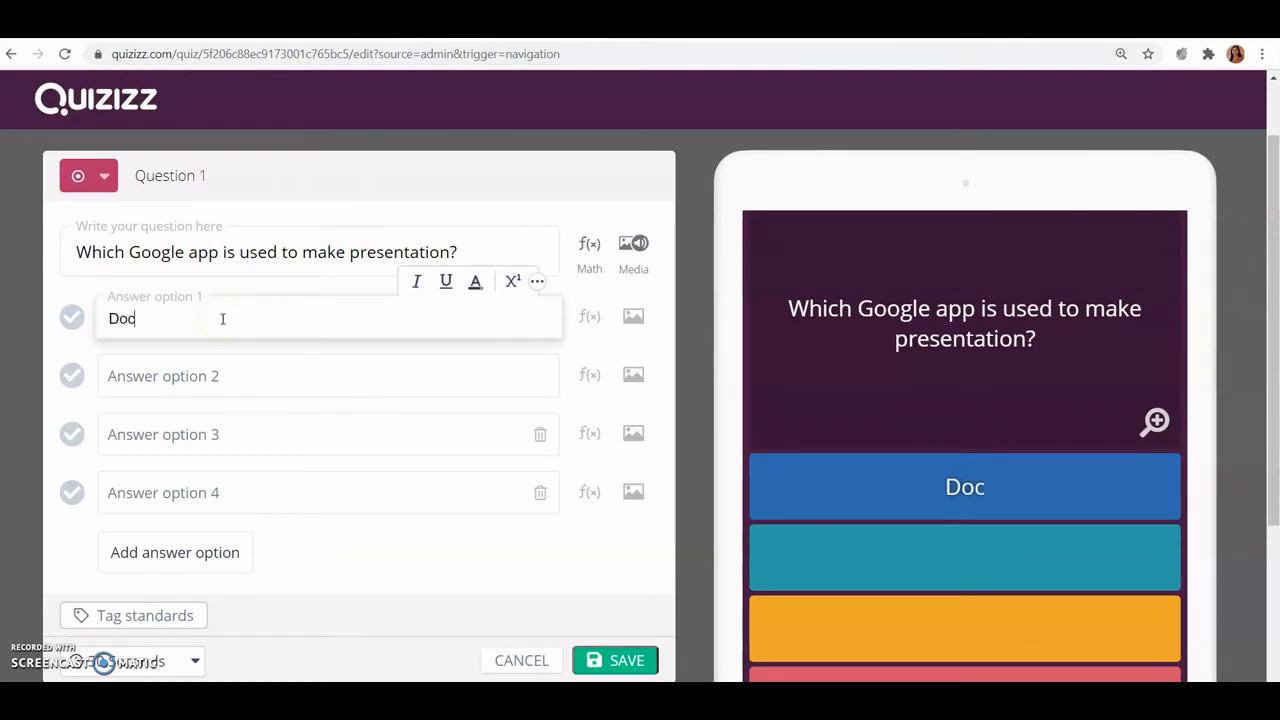
pyautogui.click(200, 380)
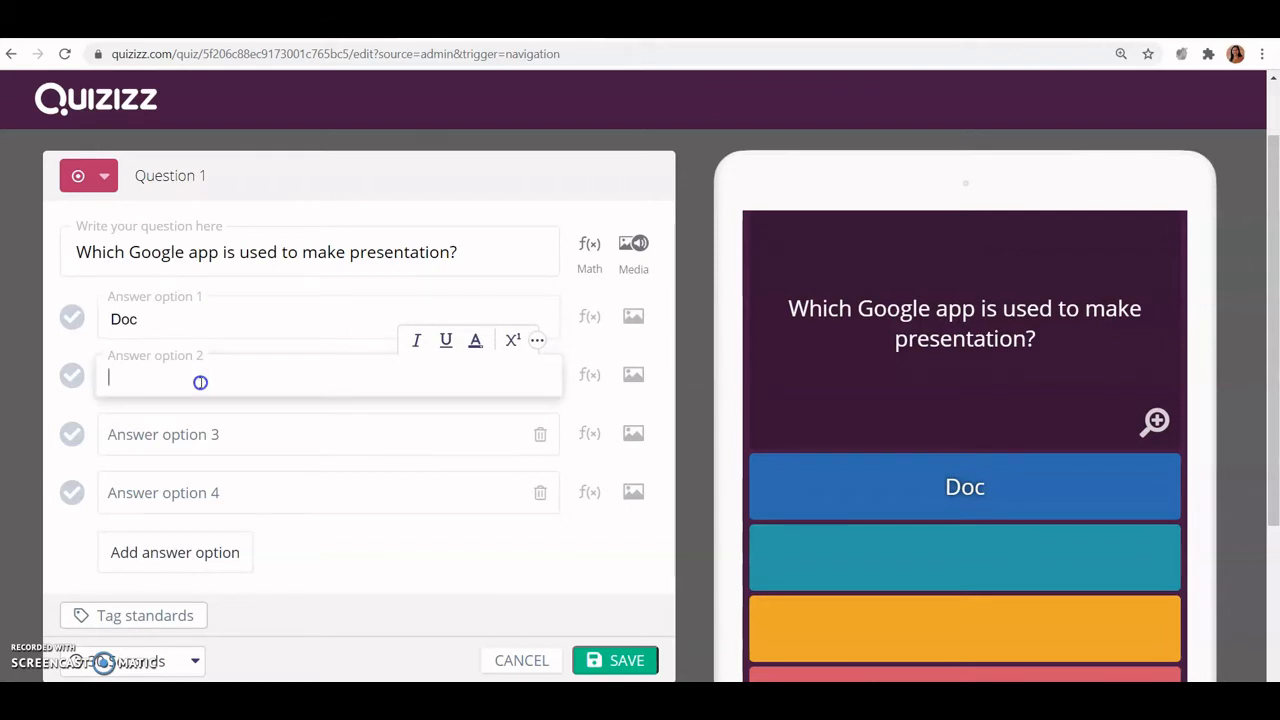
pyautogui.write('Sheet')
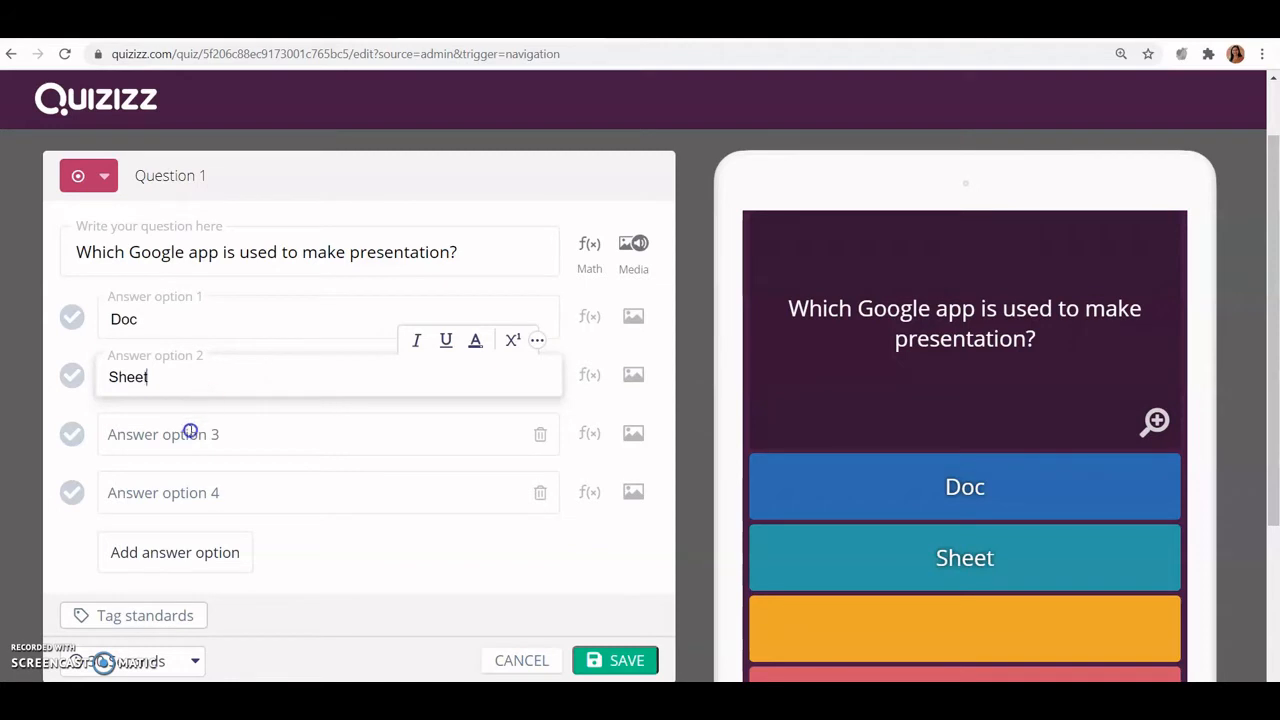
pyautogui.click(190, 431)
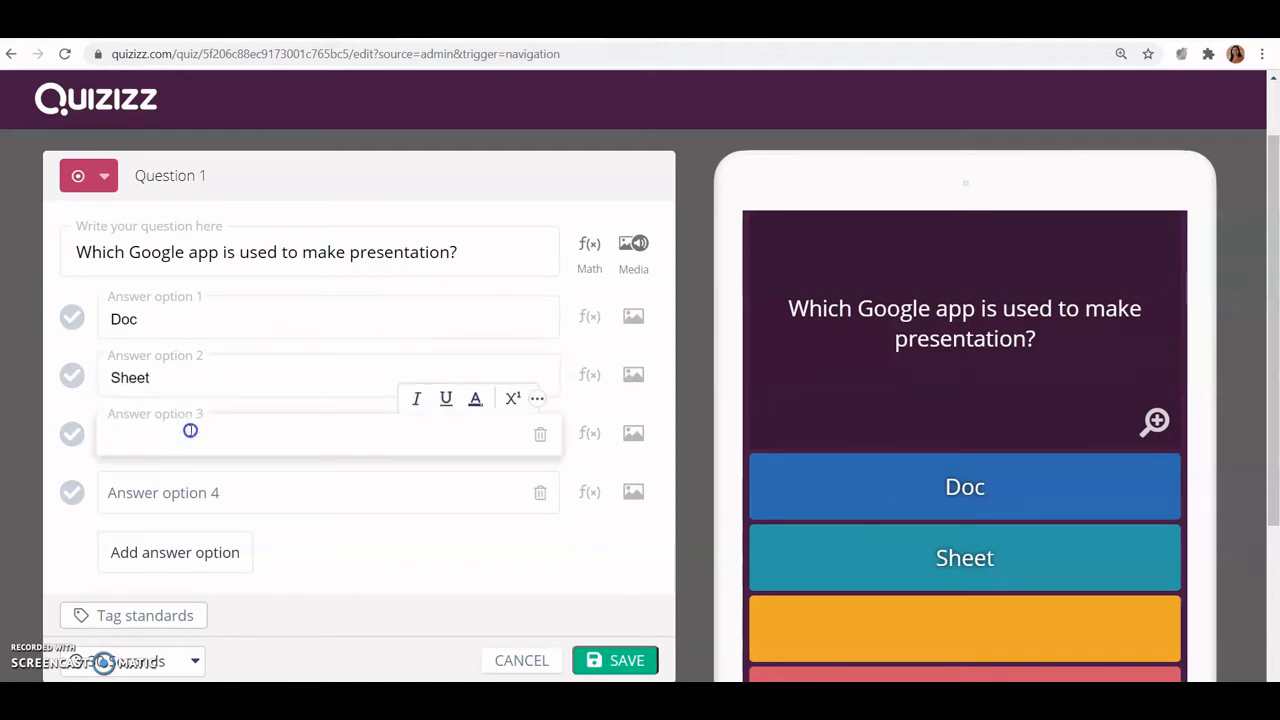
pyautogui.write('Slides')
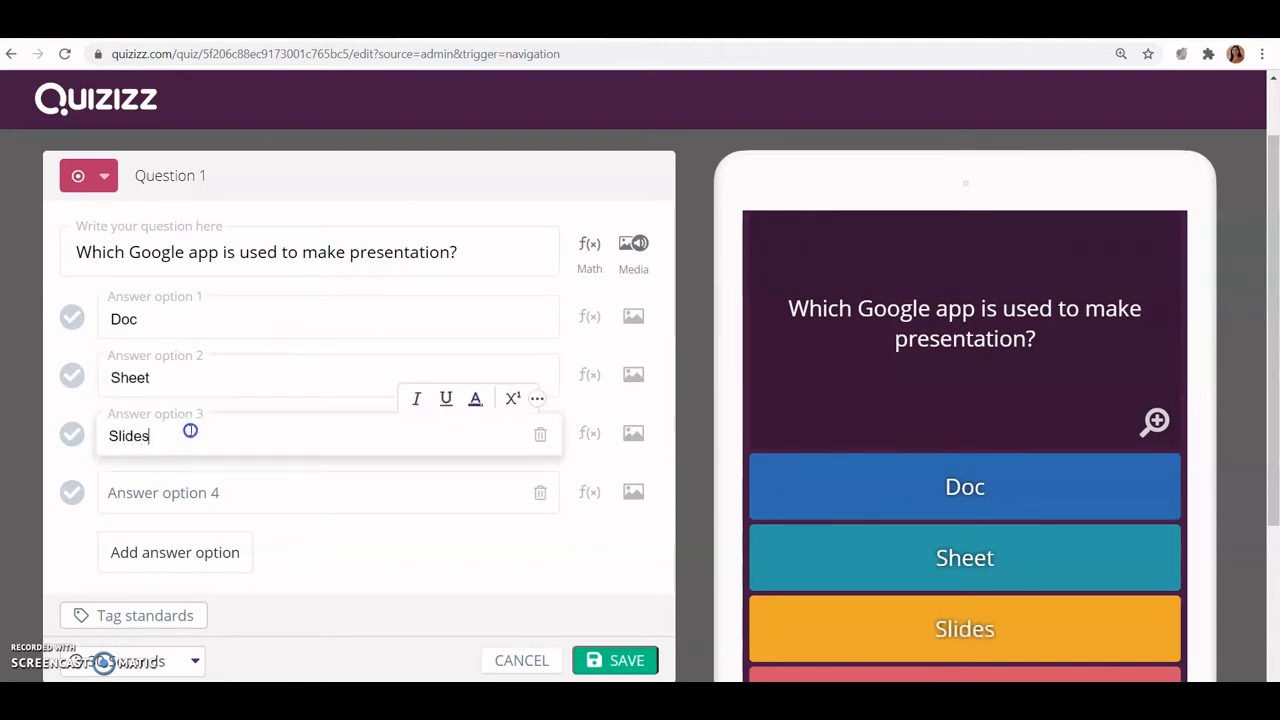
pyautogui.click(167, 491)
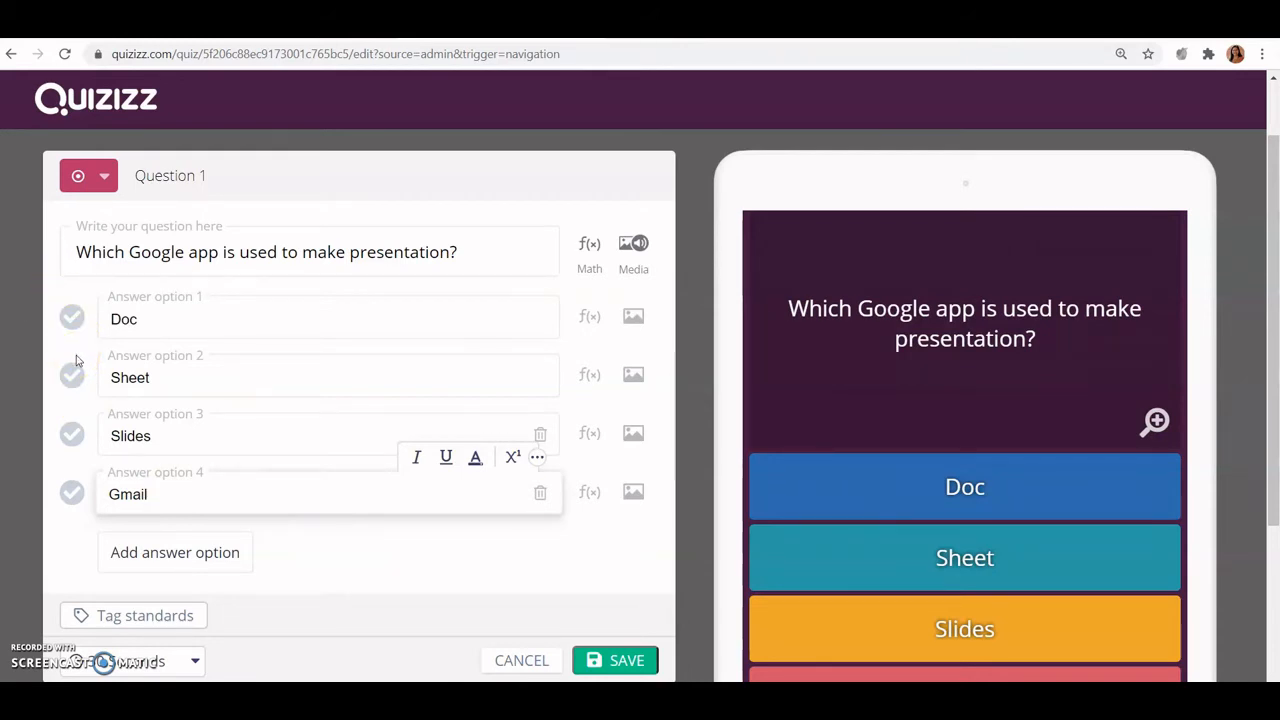
pyautogui.click(71, 437)
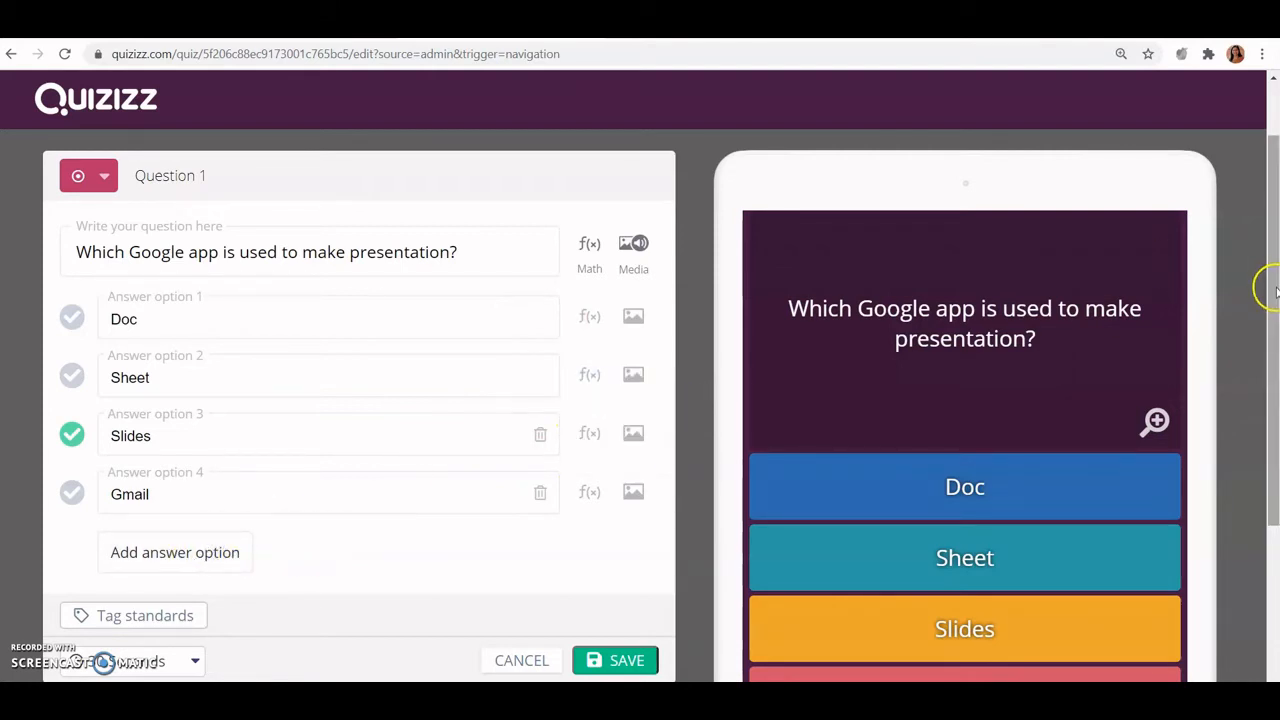
# Set the time limit of Question 1 to 20 Seconds and save the question
pyautogui.scroll(-1, 1275, 293)
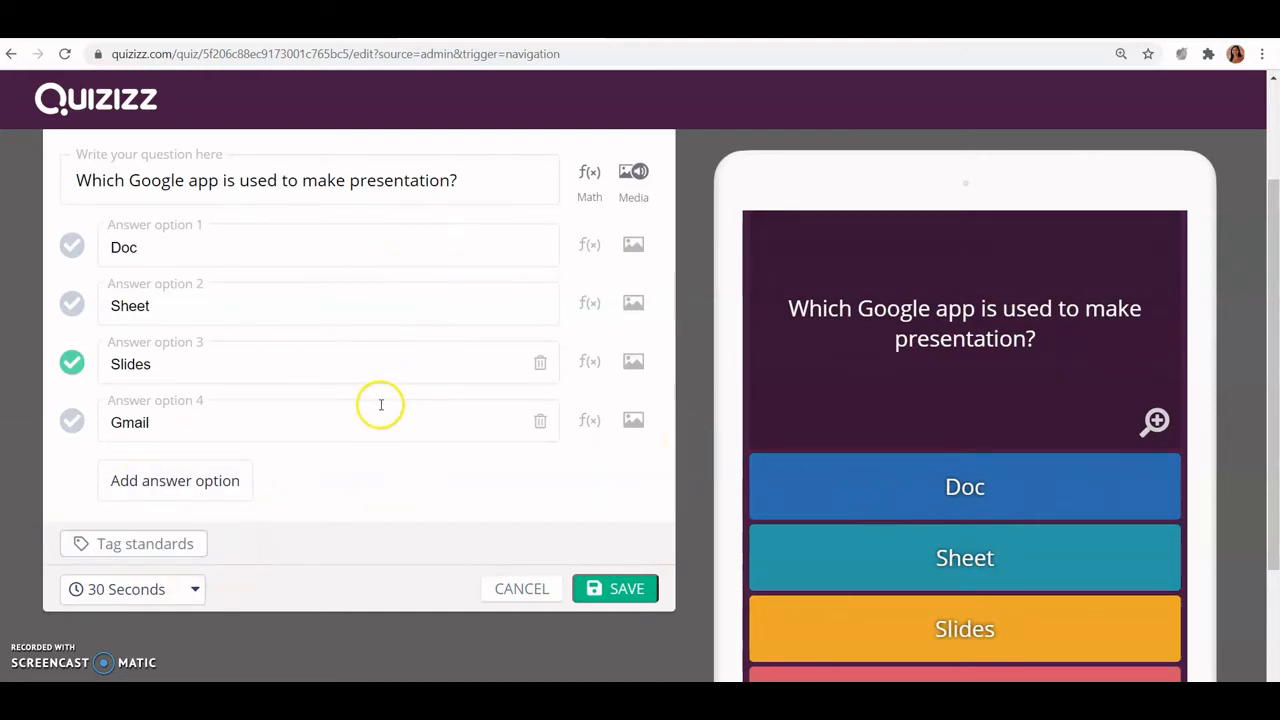
pyautogui.click(190, 590)
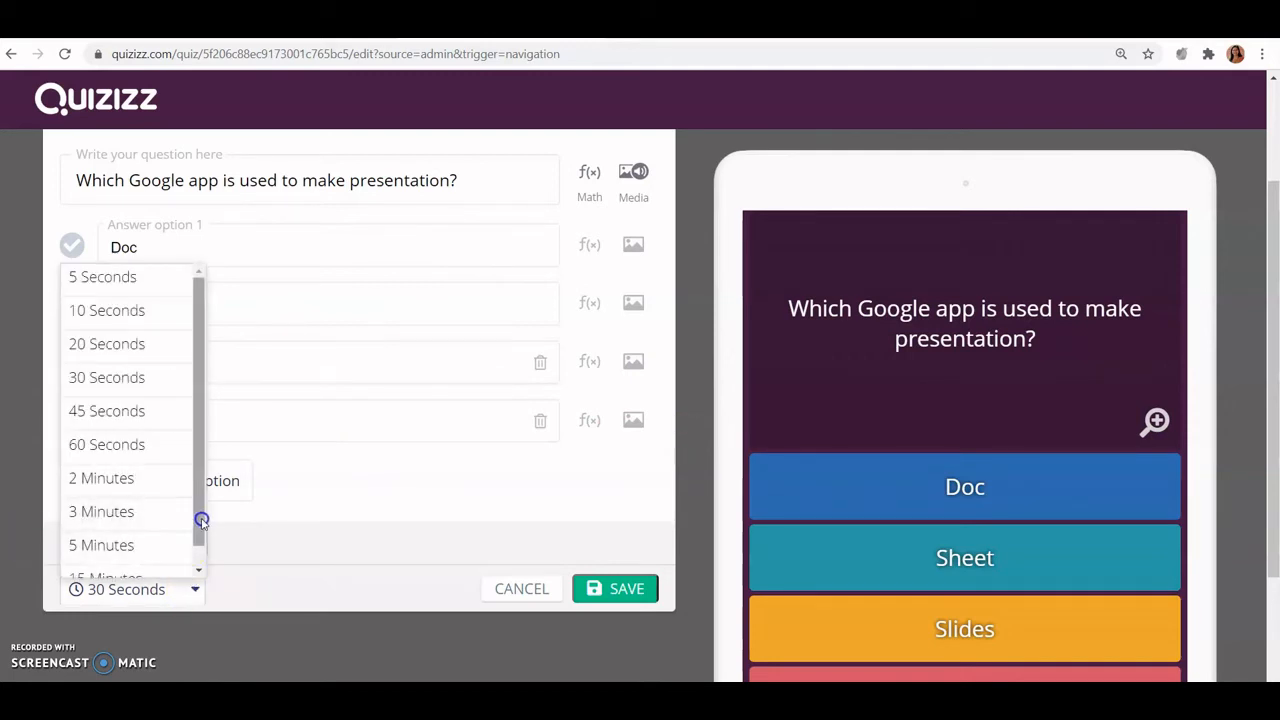
pyautogui.moveTo(202, 518); pyautogui.dragTo(202, 470)
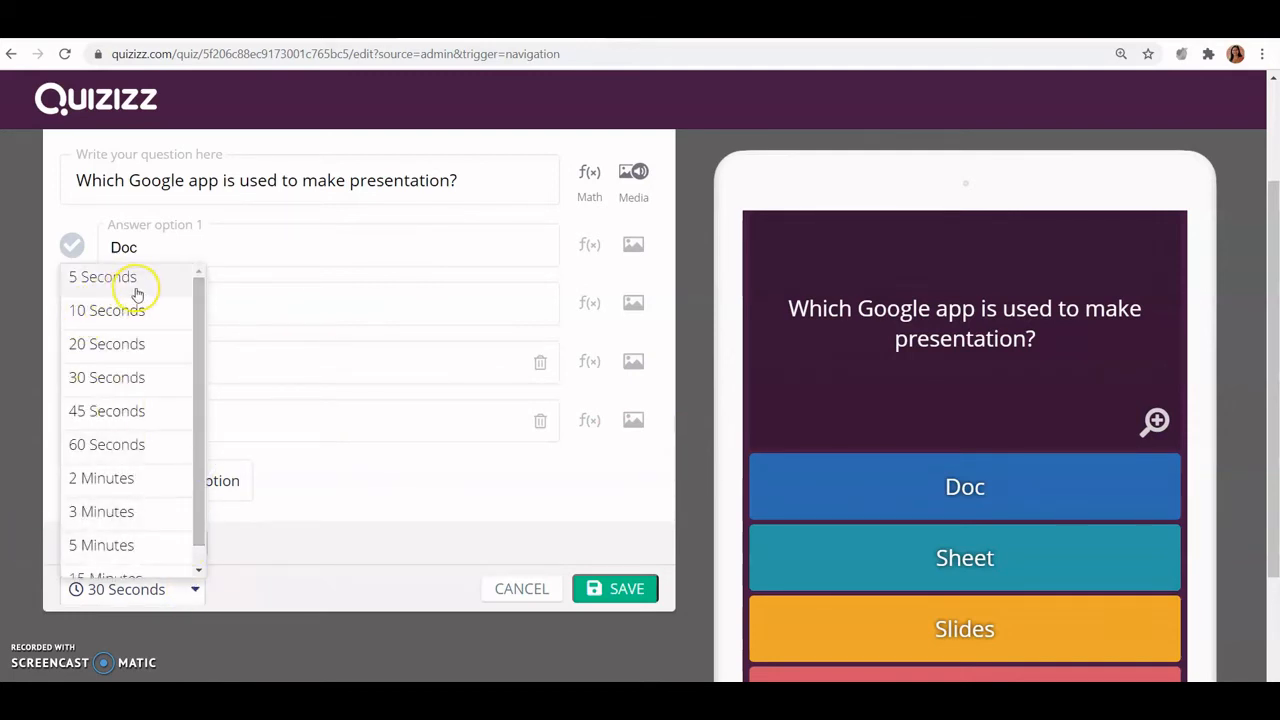
pyautogui.moveTo(193, 360); pyautogui.dragTo(195, 465)
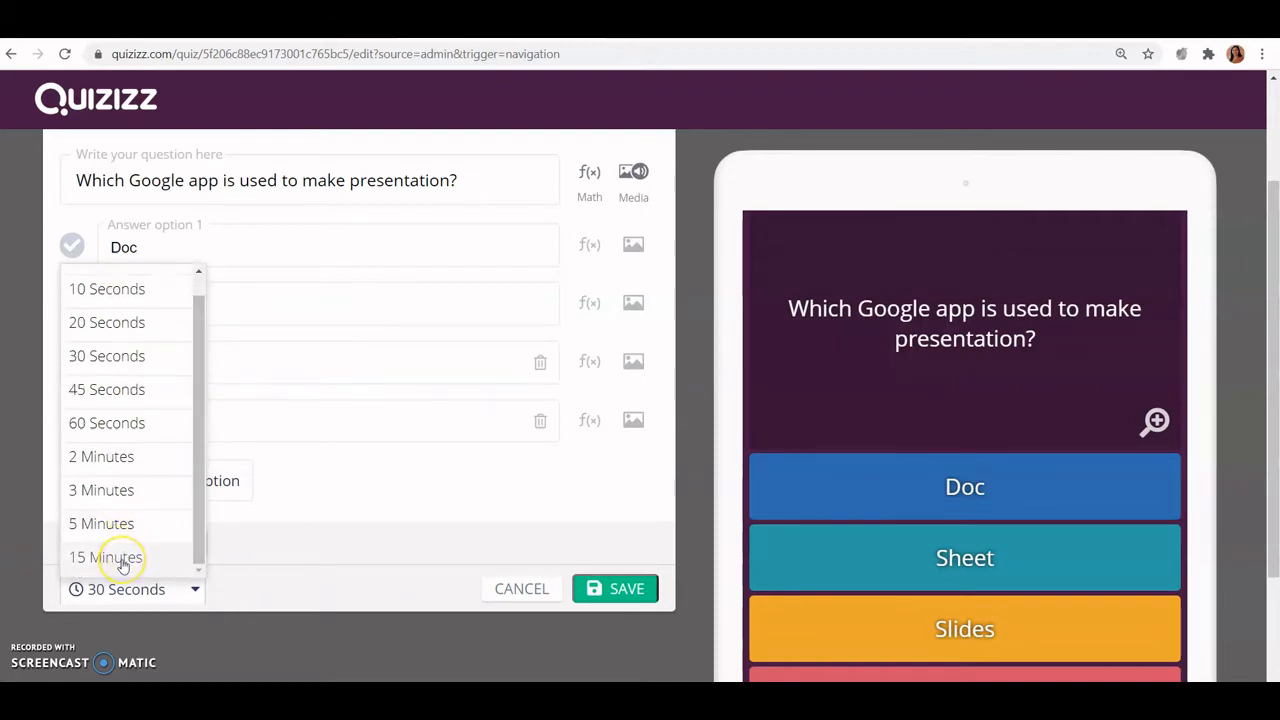
pyautogui.click(140, 325)
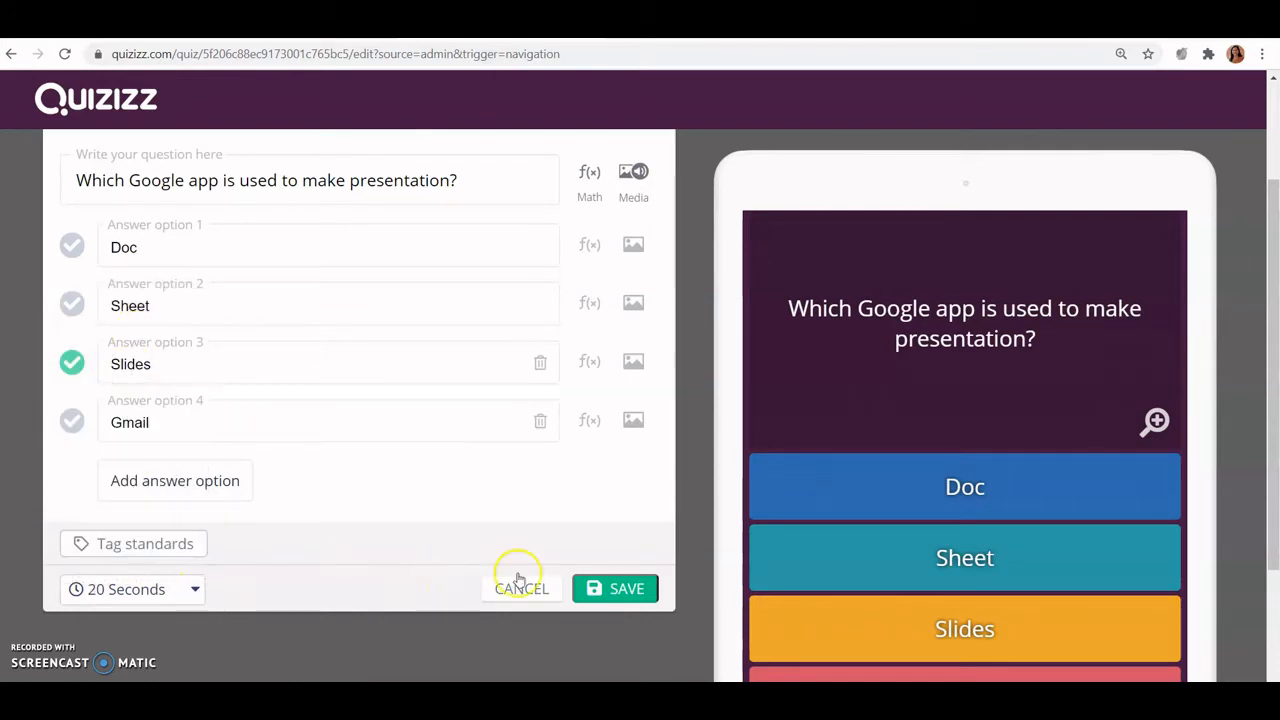
pyautogui.click(620, 590)
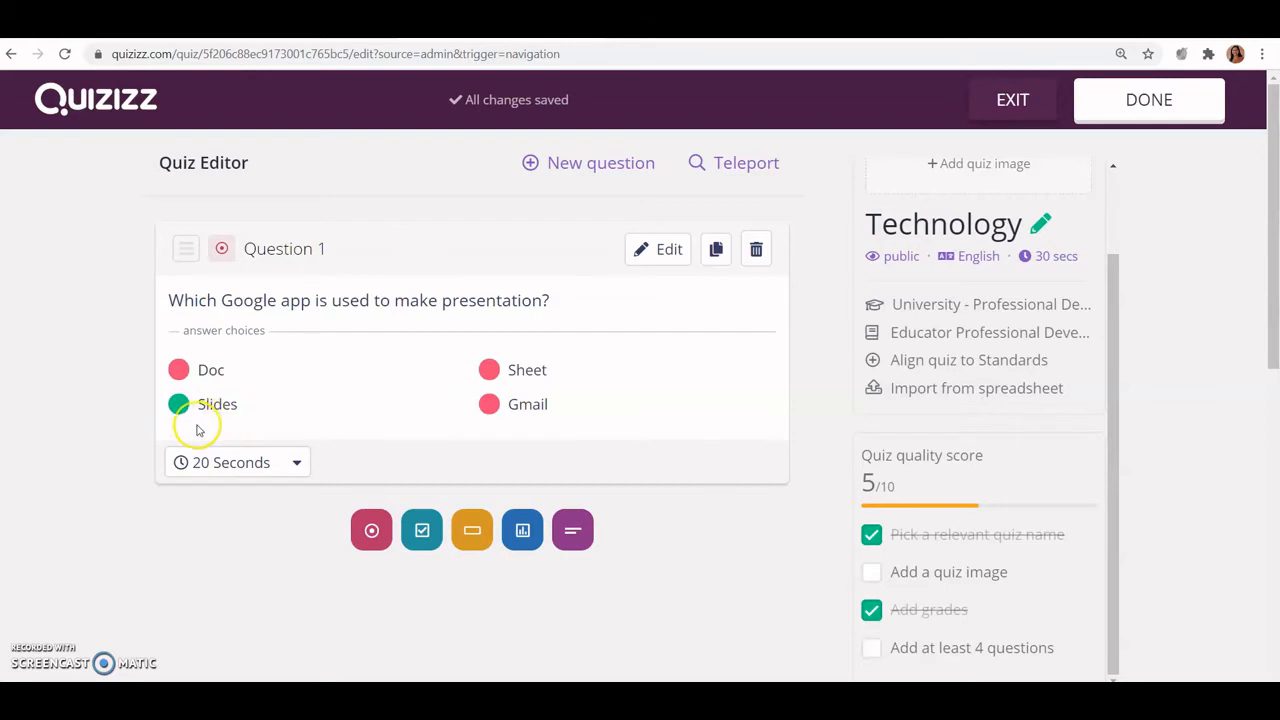
# Add a checkbox question as Question 2 with the text "What is required to attend online classes"
pyautogui.click(421, 531)
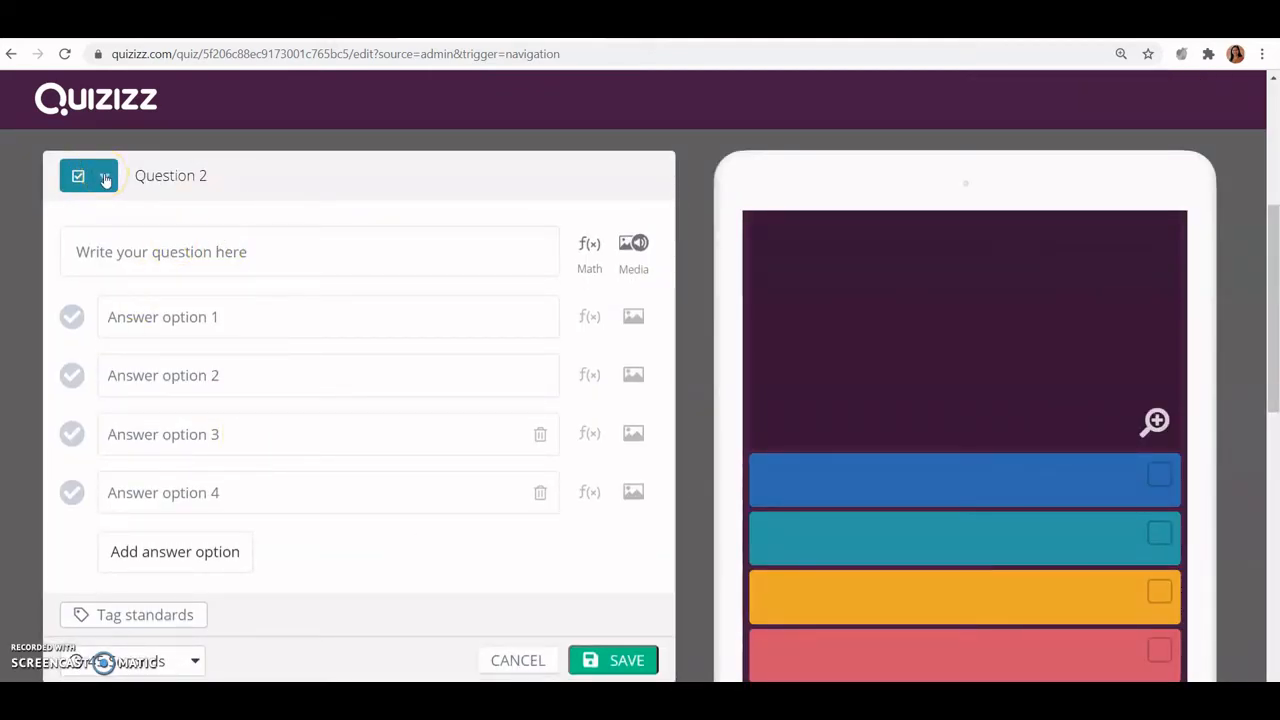
pyautogui.click(131, 250)
pyautogui.write('W')
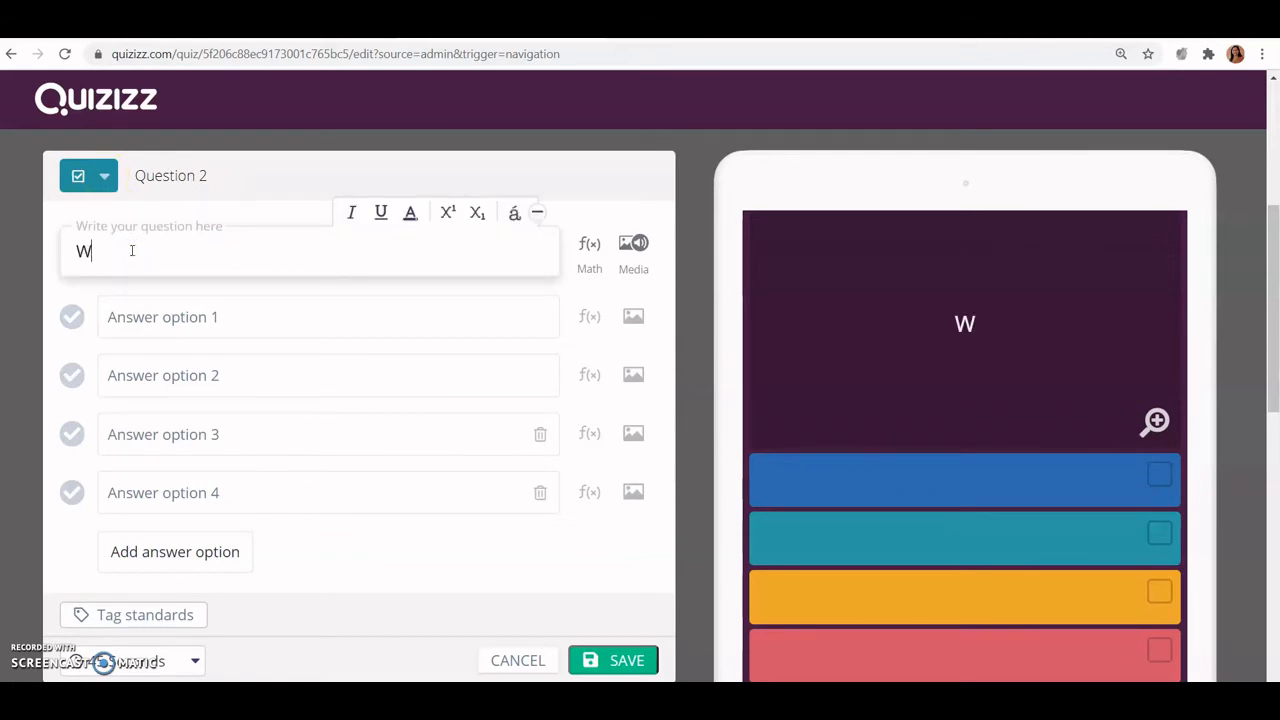
pyautogui.write('hat i')
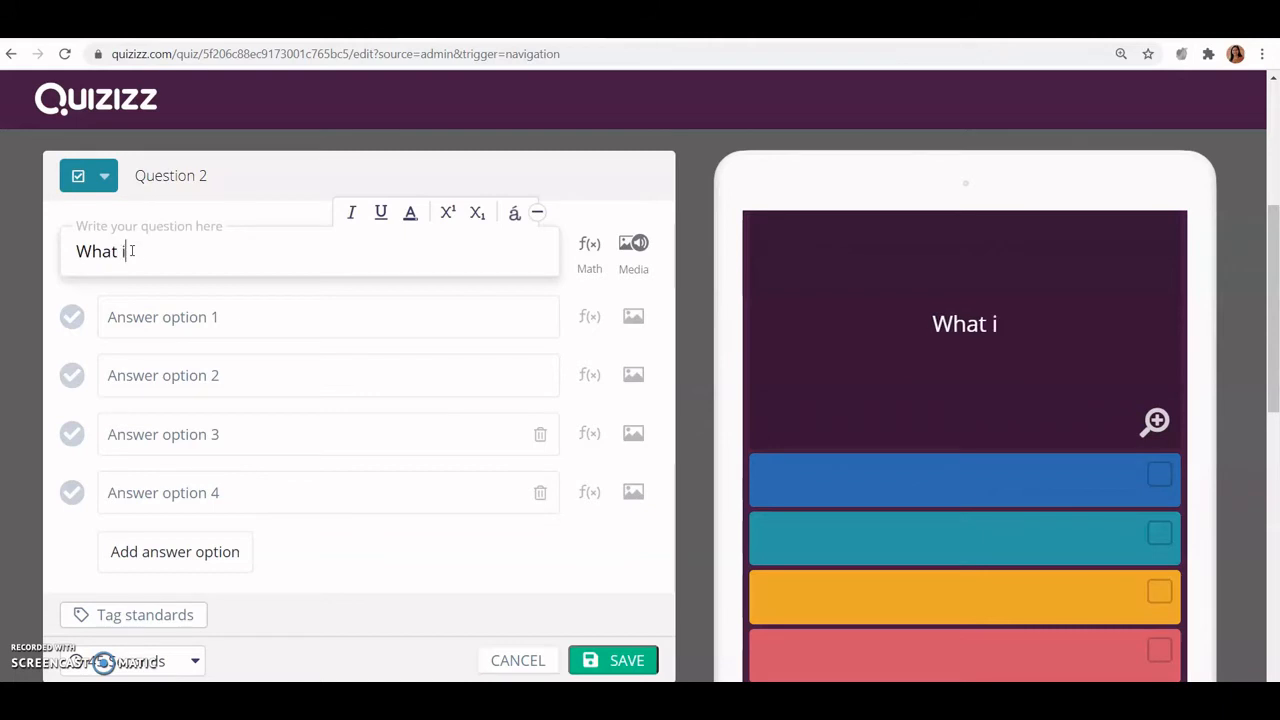
pyautogui.write('s required')
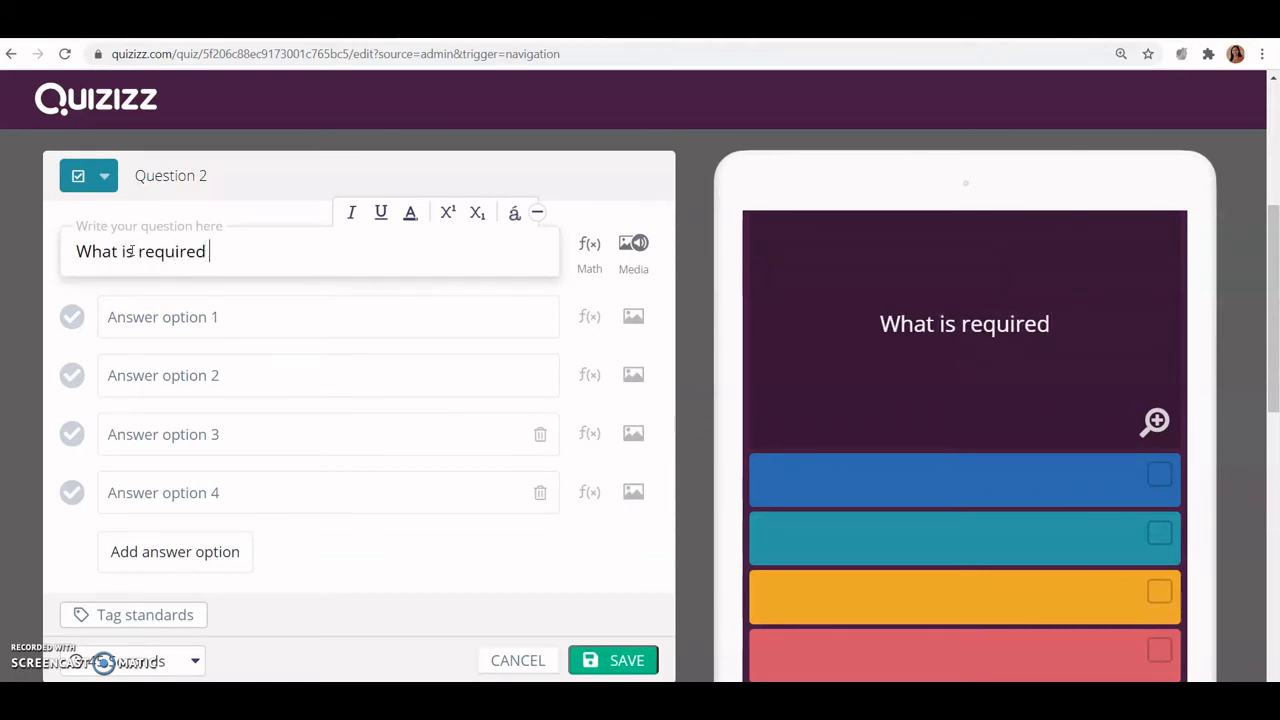
pyautogui.write(' to atten')
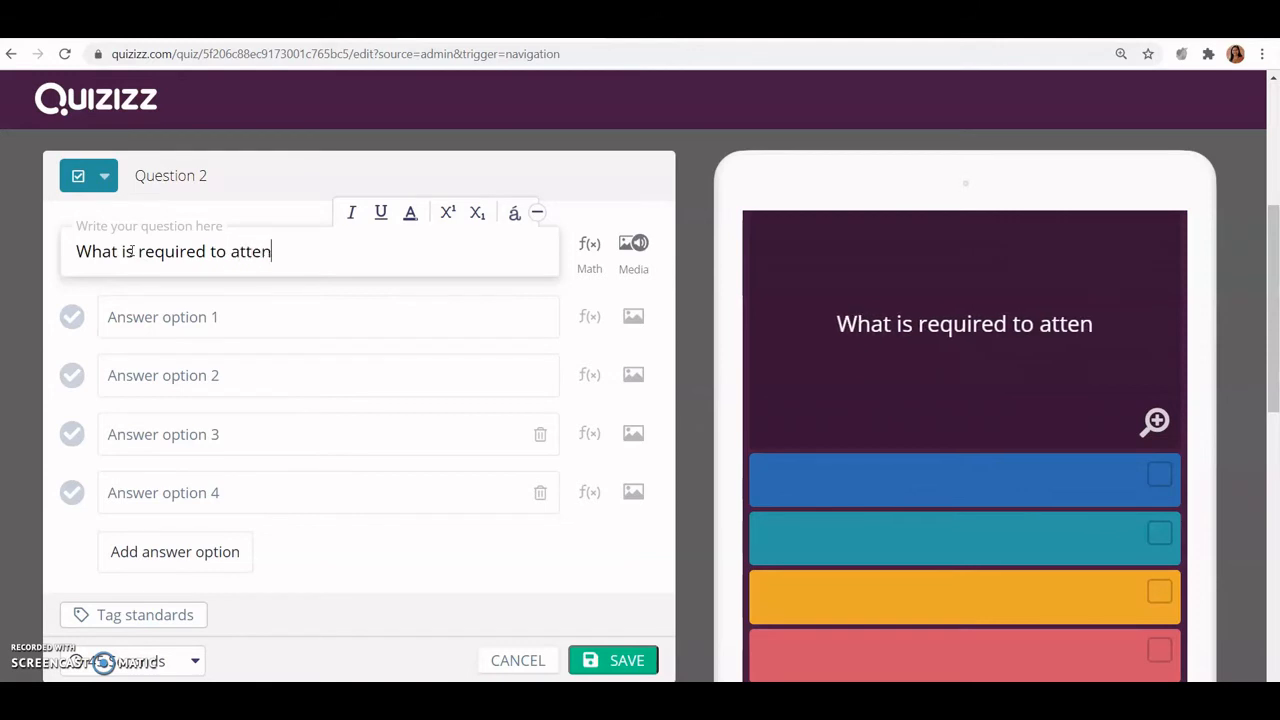
pyautogui.write('d ')
pyautogui.write('onlin')
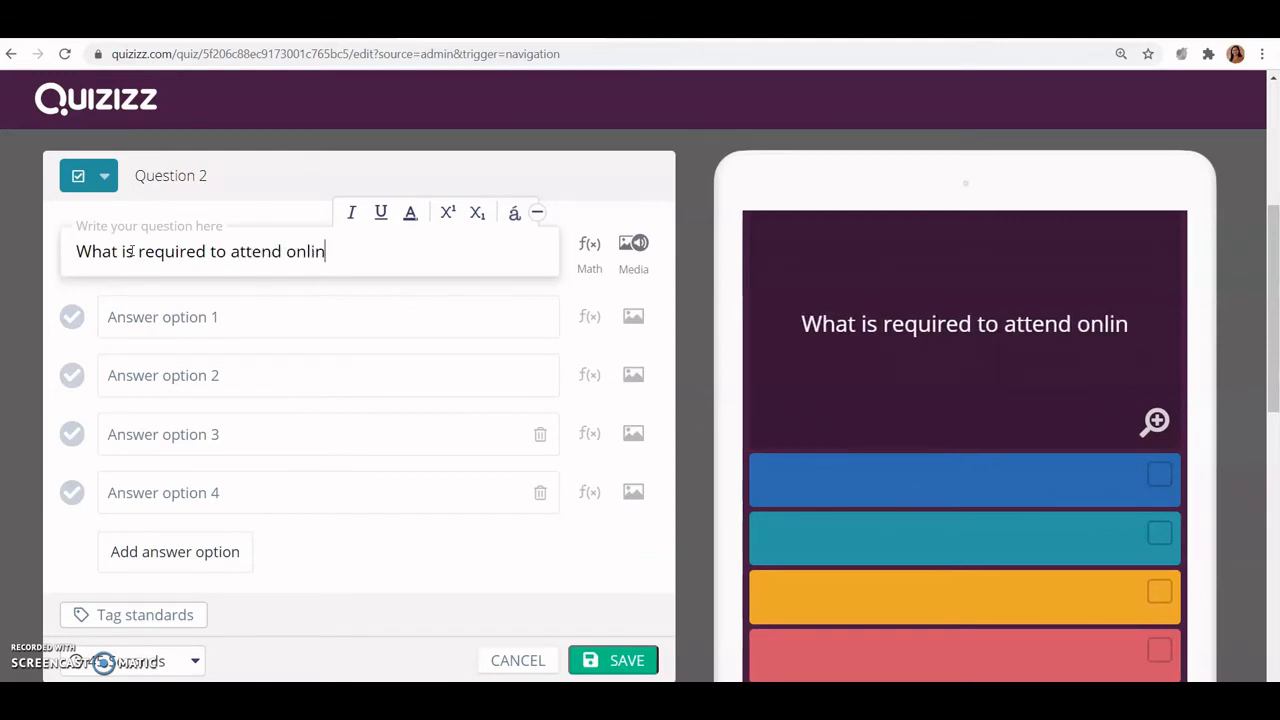
pyautogui.write('e classes')
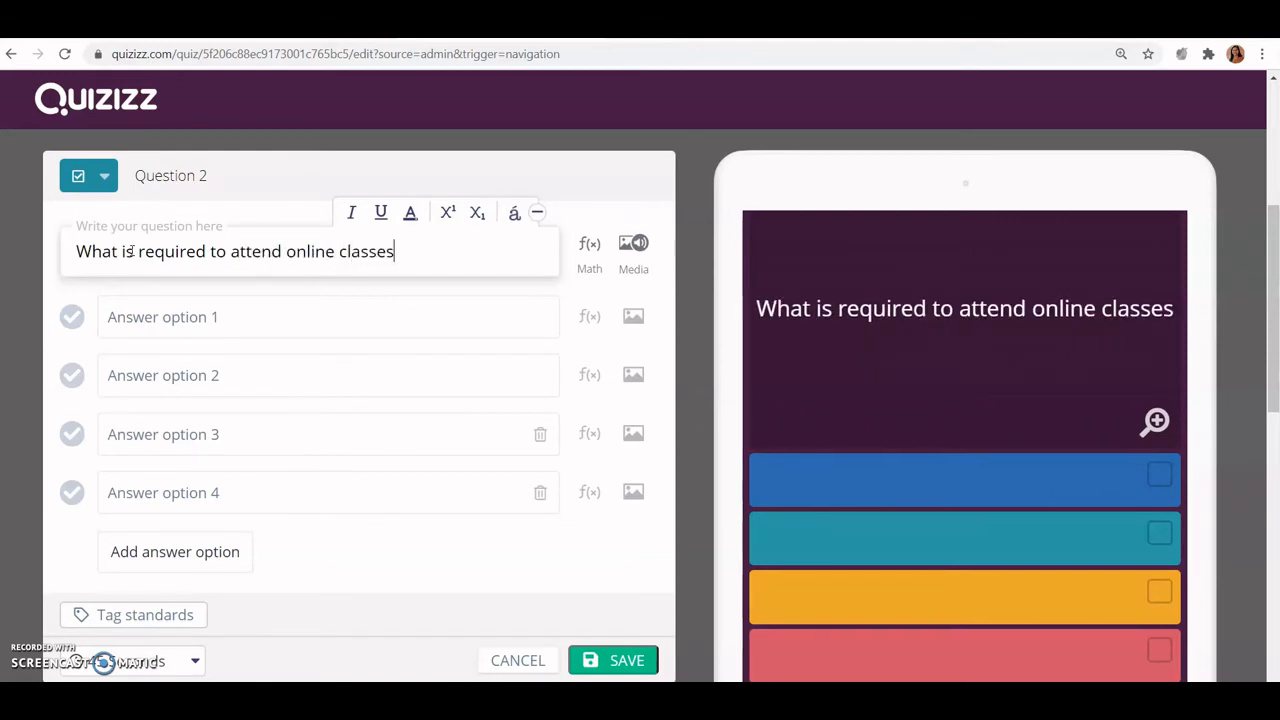
# Enter Computers, Smart Phone, TV and Internet as the answer options and mark Computers, Smart Phone and Internet as correct
pyautogui.click(151, 329)
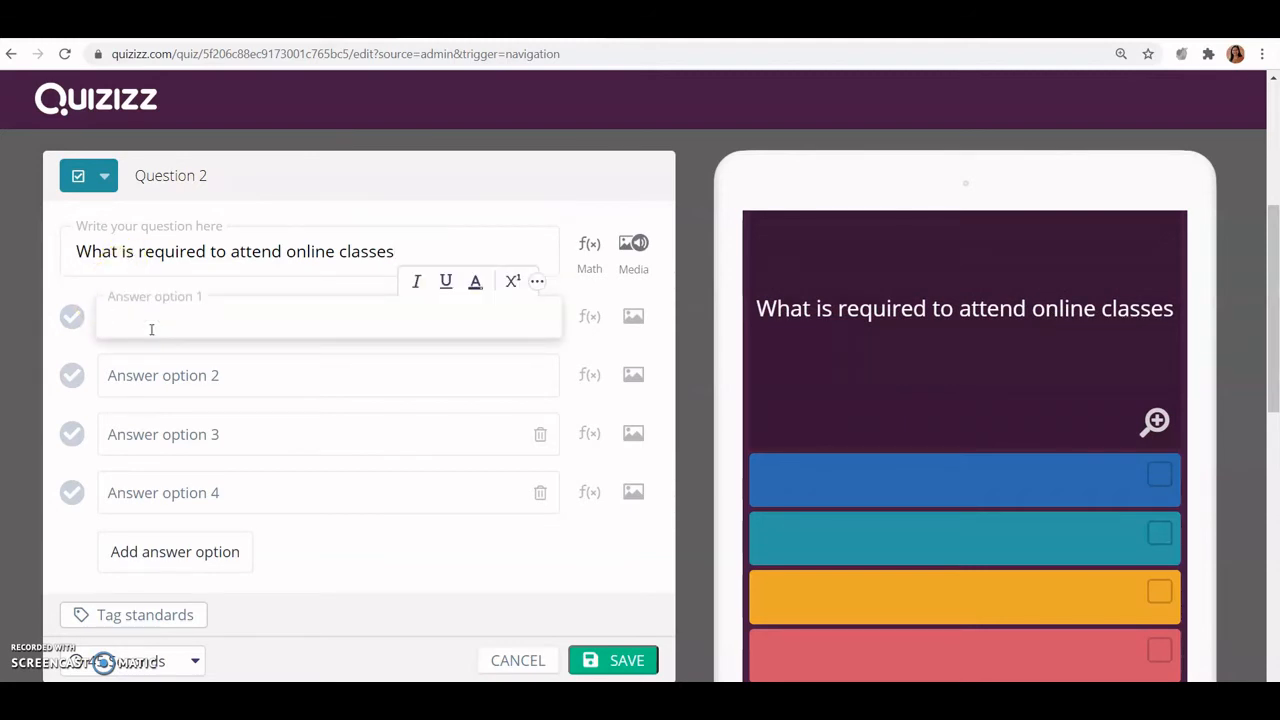
pyautogui.write('Computers')
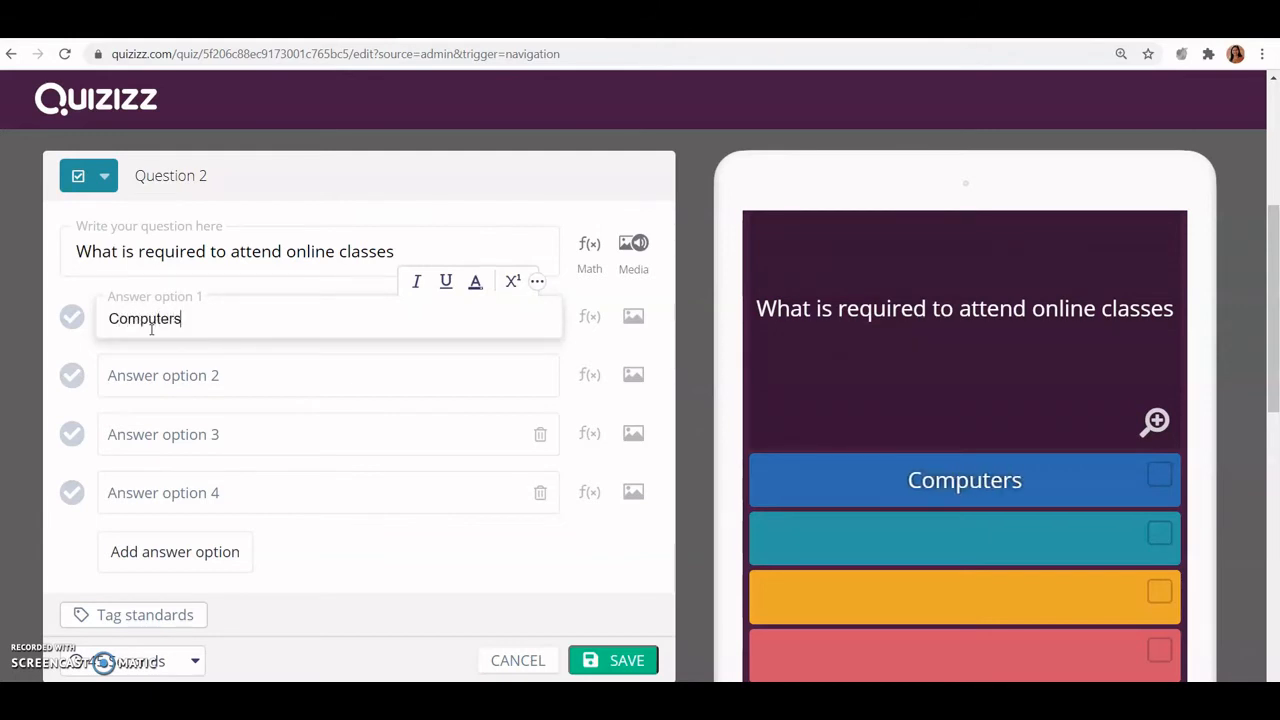
pyautogui.click(155, 378)
pyautogui.write('S')
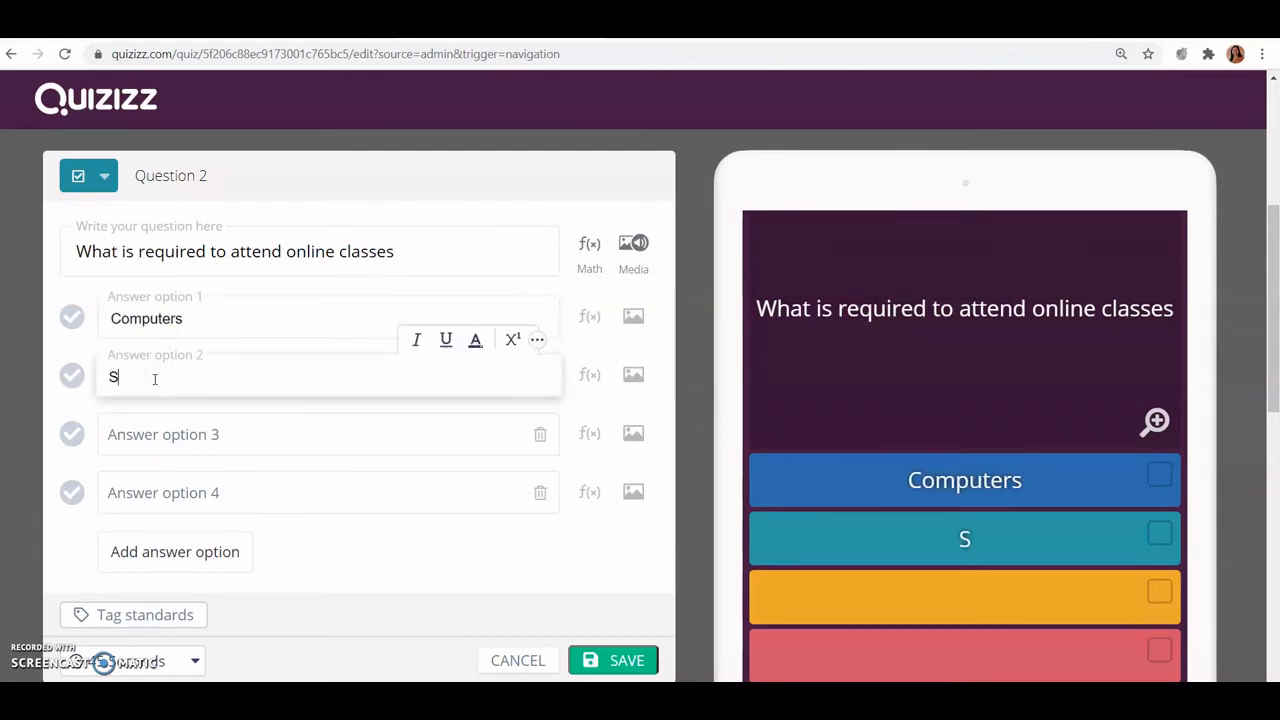
pyautogui.write('mart ')
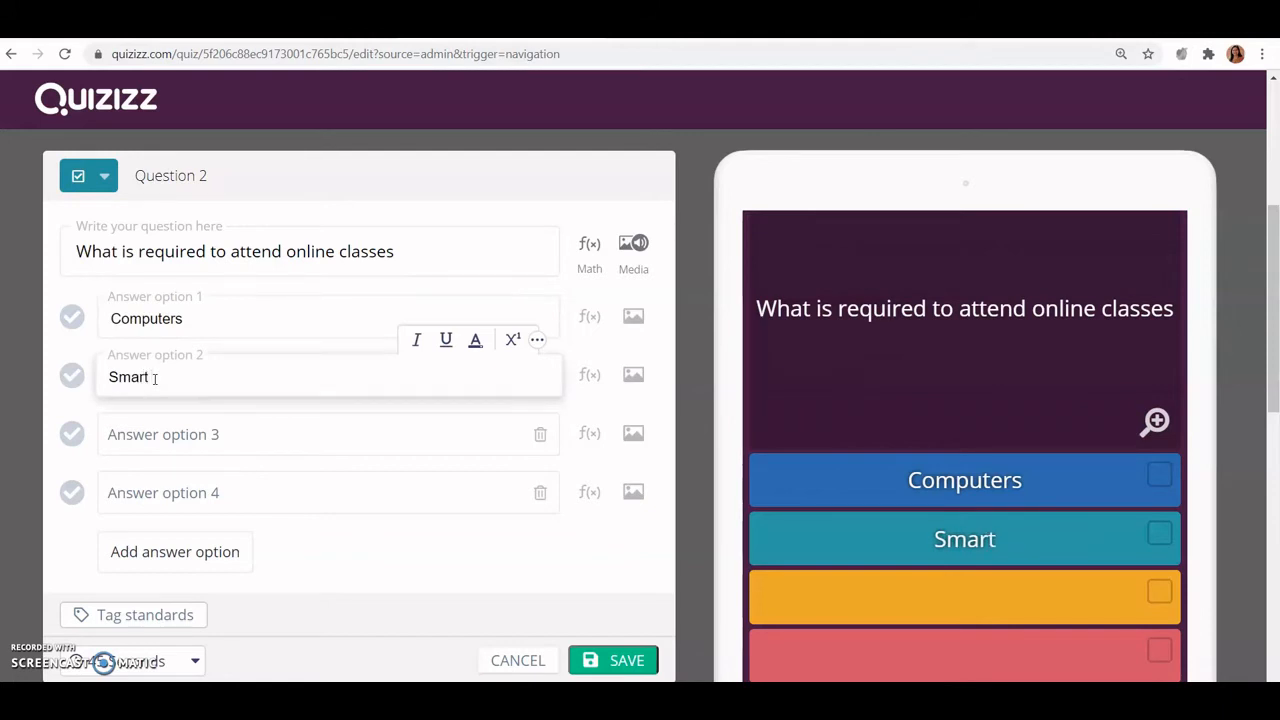
pyautogui.write('Phone')
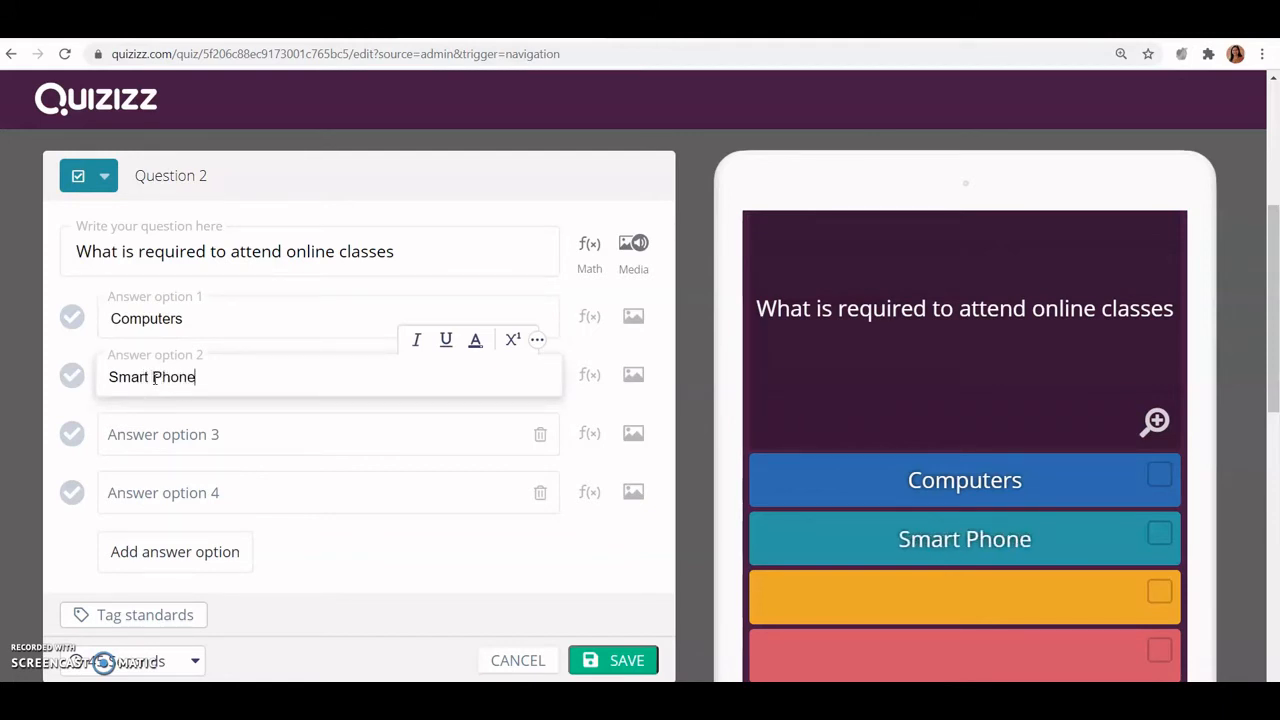
pyautogui.click(160, 436)
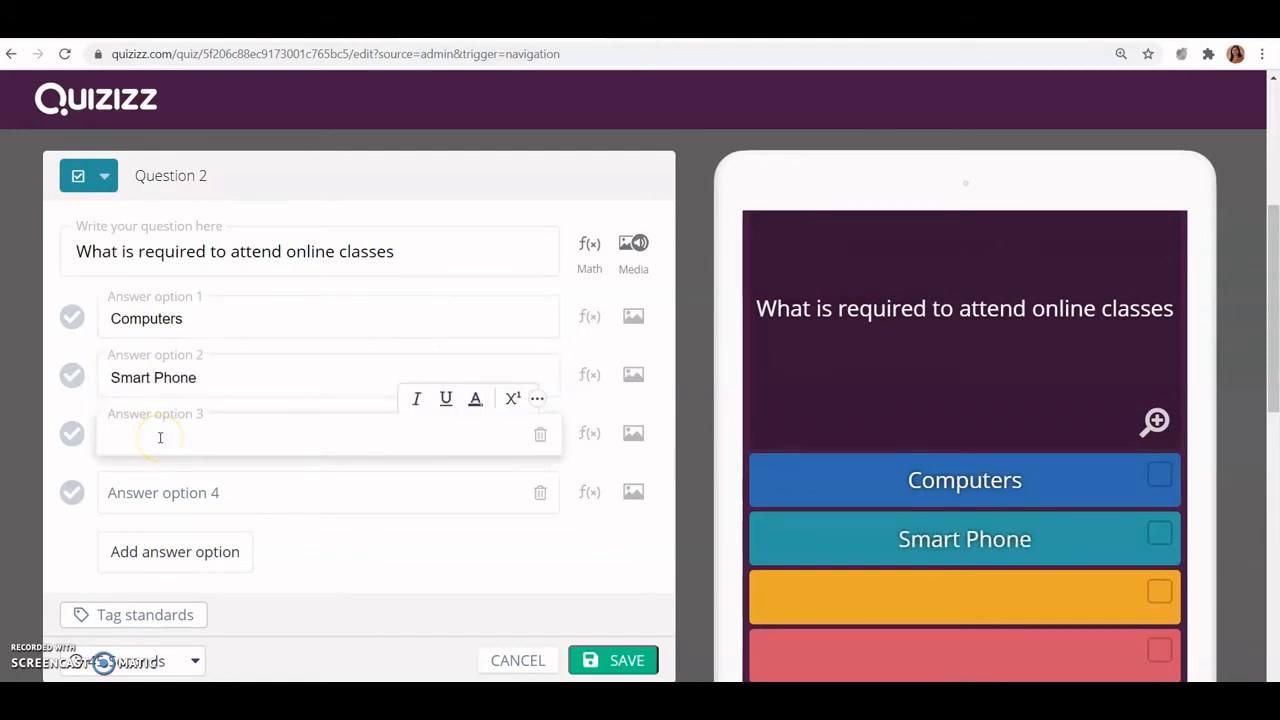
pyautogui.click(145, 492)
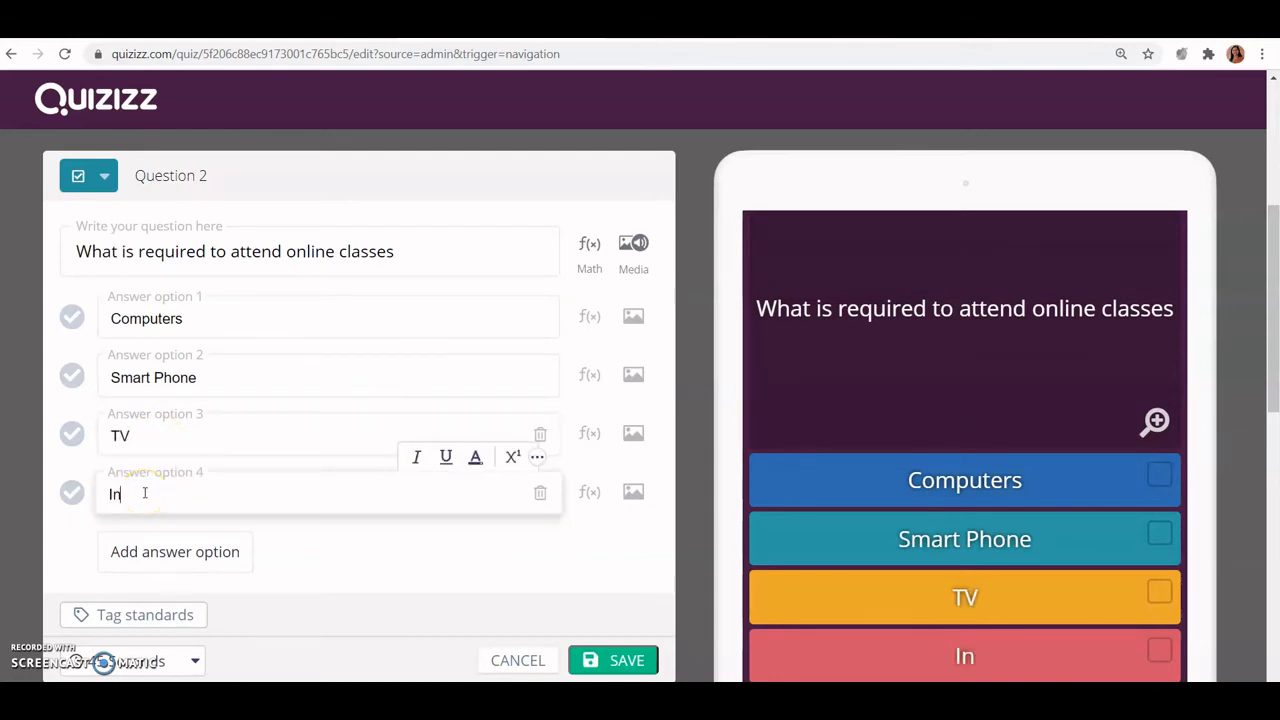
pyautogui.write('Internet')
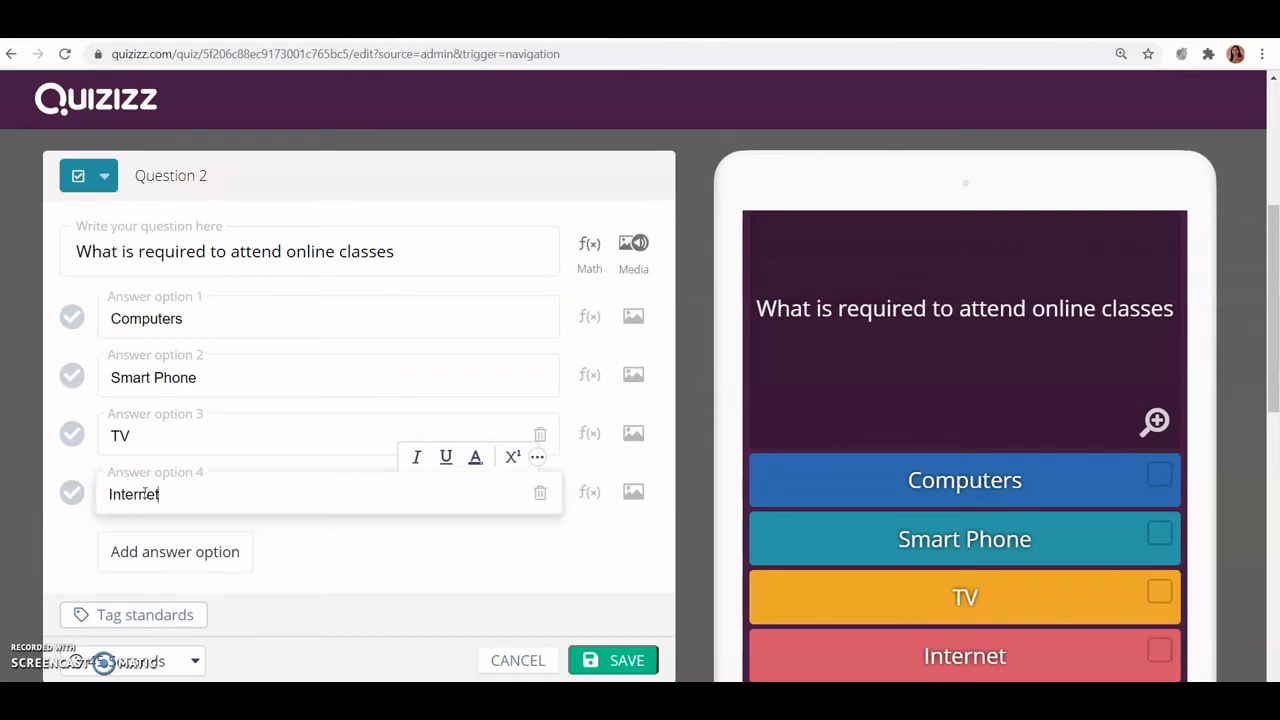
pyautogui.click(71, 318)
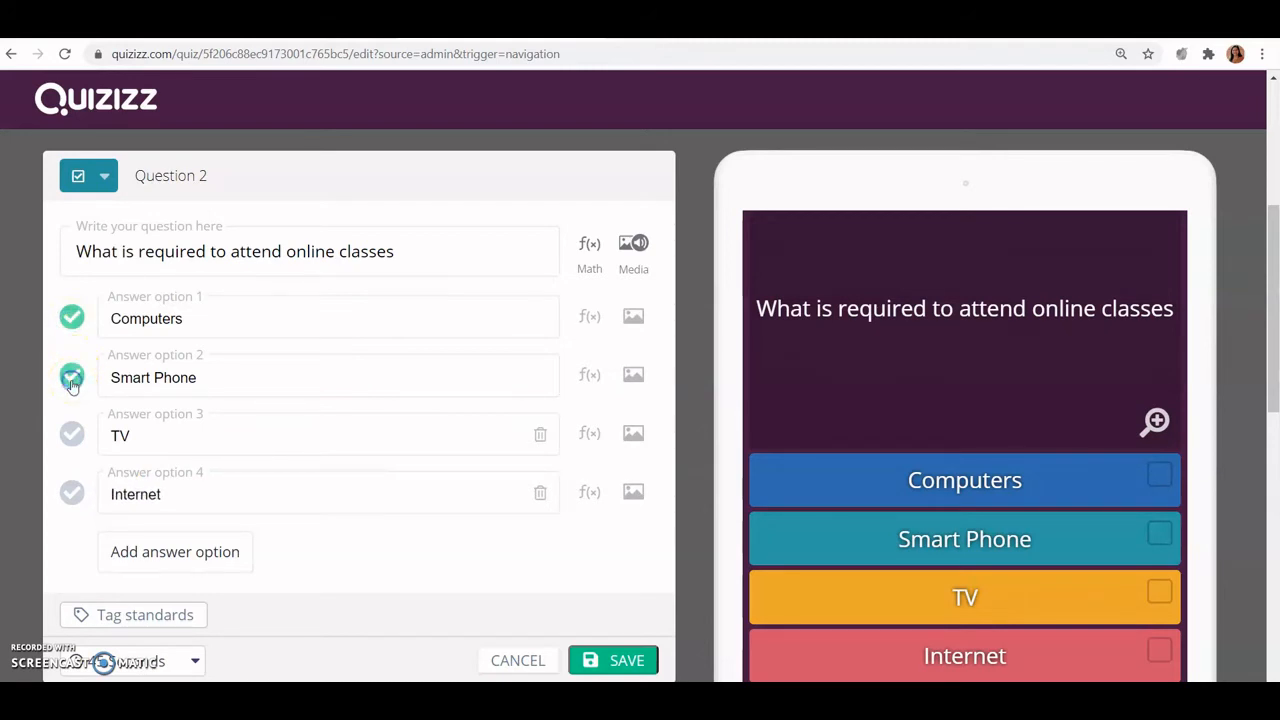
pyautogui.click(71, 496)
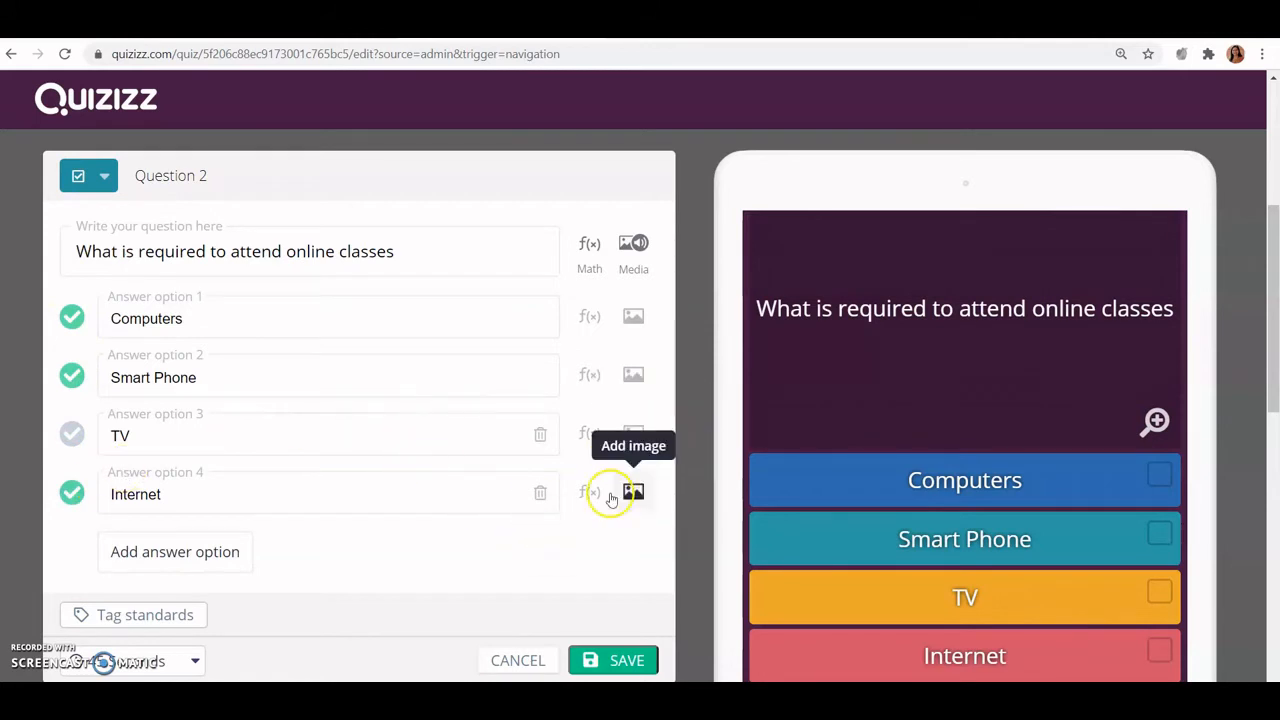
# Set the time limit of Question 2 to 30 Seconds and save the question
pyautogui.moveTo(1266, 277); pyautogui.dragTo(1275, 338)
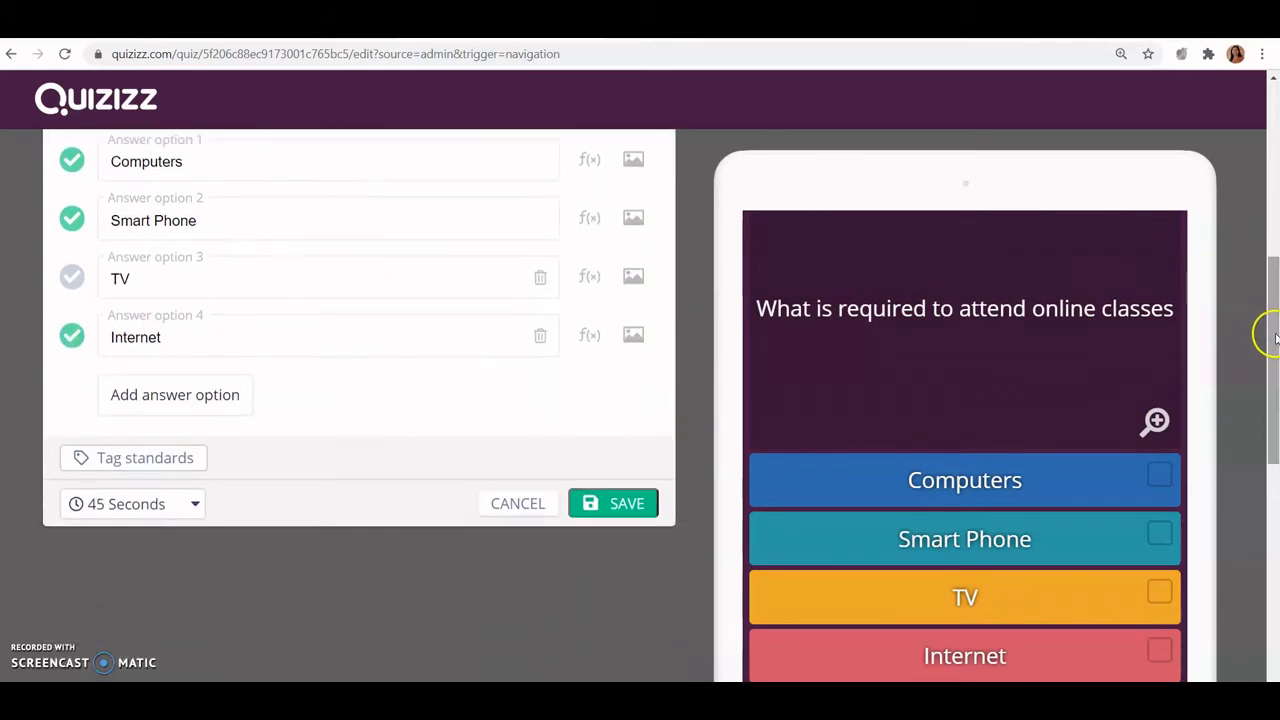
pyautogui.click(197, 506)
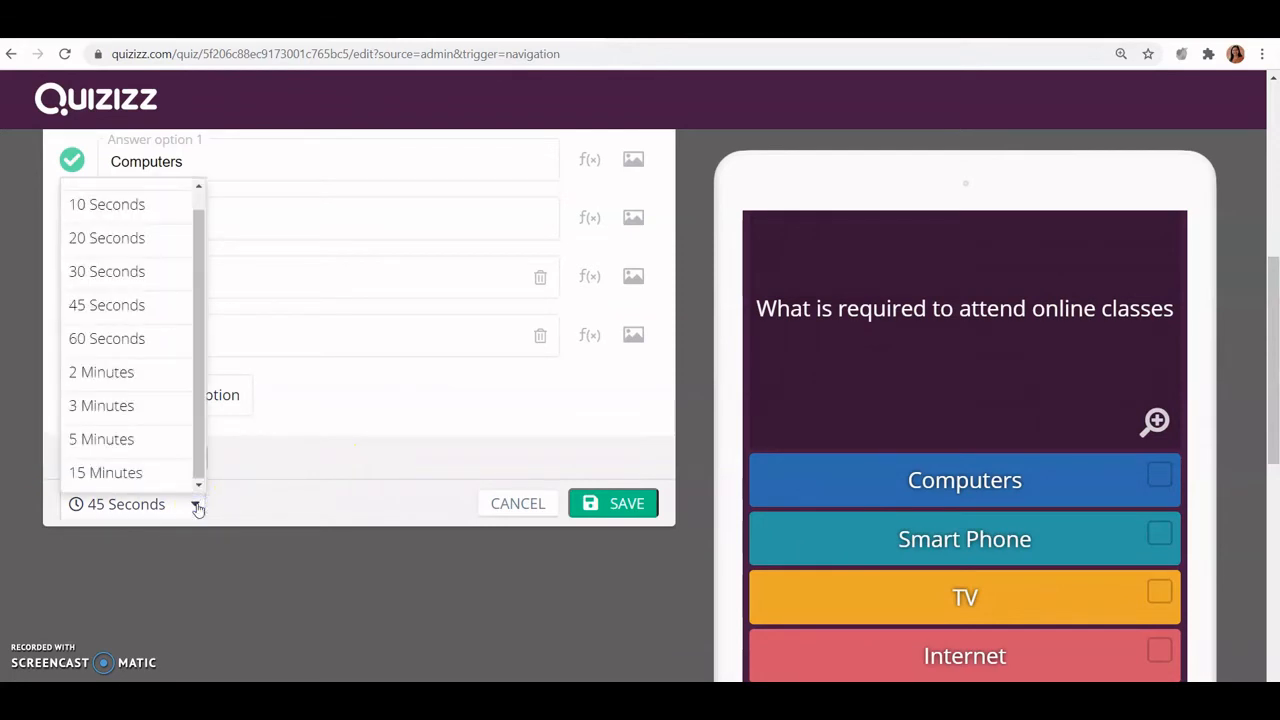
pyautogui.click(145, 271)
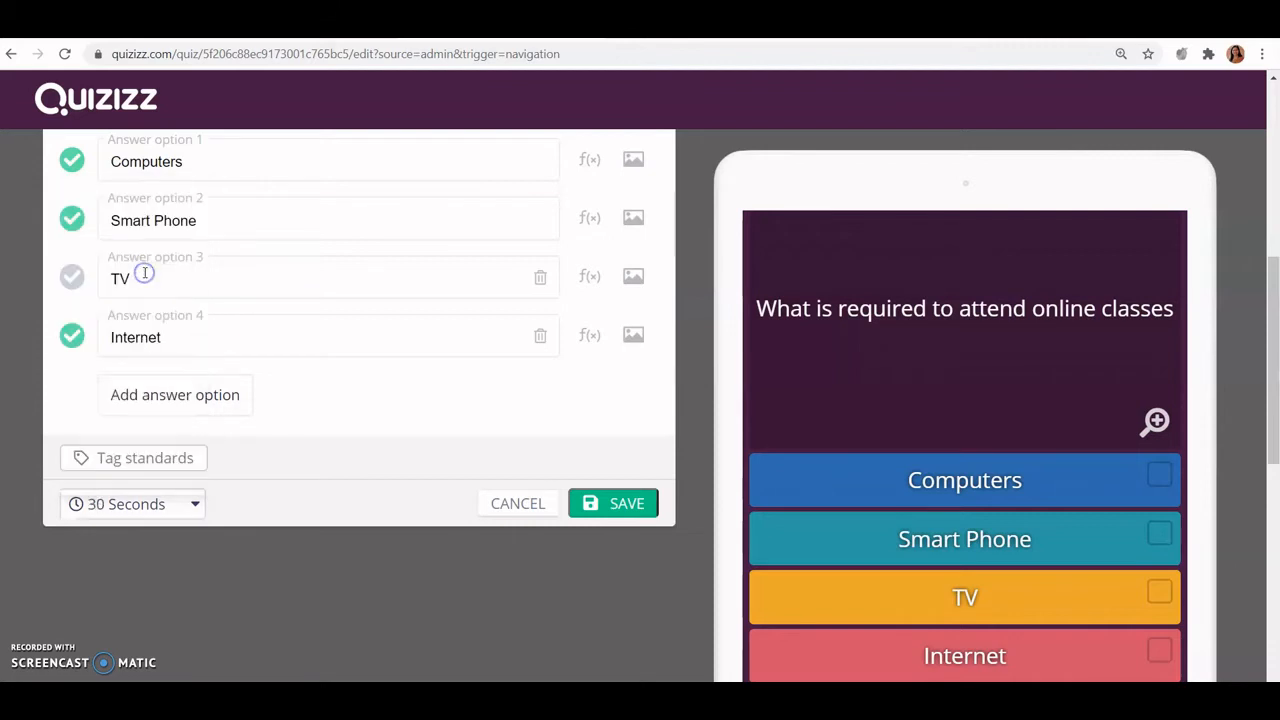
pyautogui.click(634, 506)
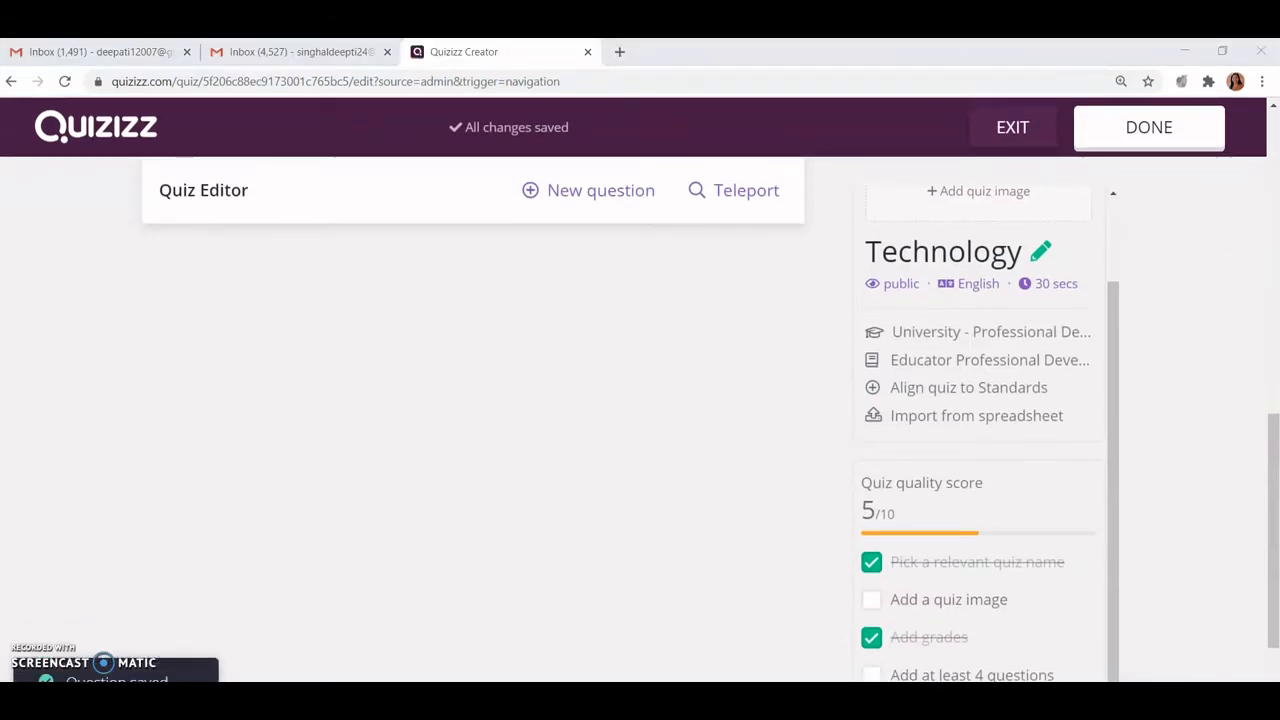
# Add a poll as Question 3 with the text "Do you think that technology can increase the efficiency of a teacher"
pyautogui.moveTo(1277, 381); pyautogui.dragTo(1277, 286)
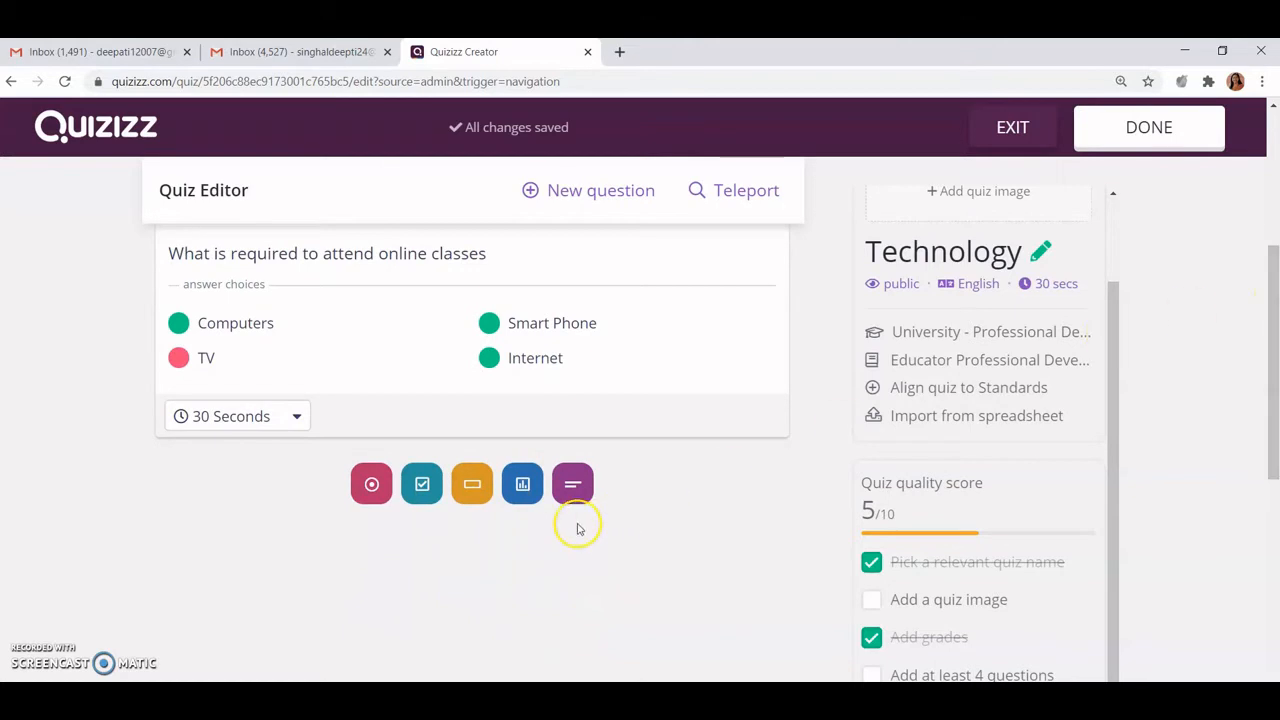
pyautogui.click(521, 486)
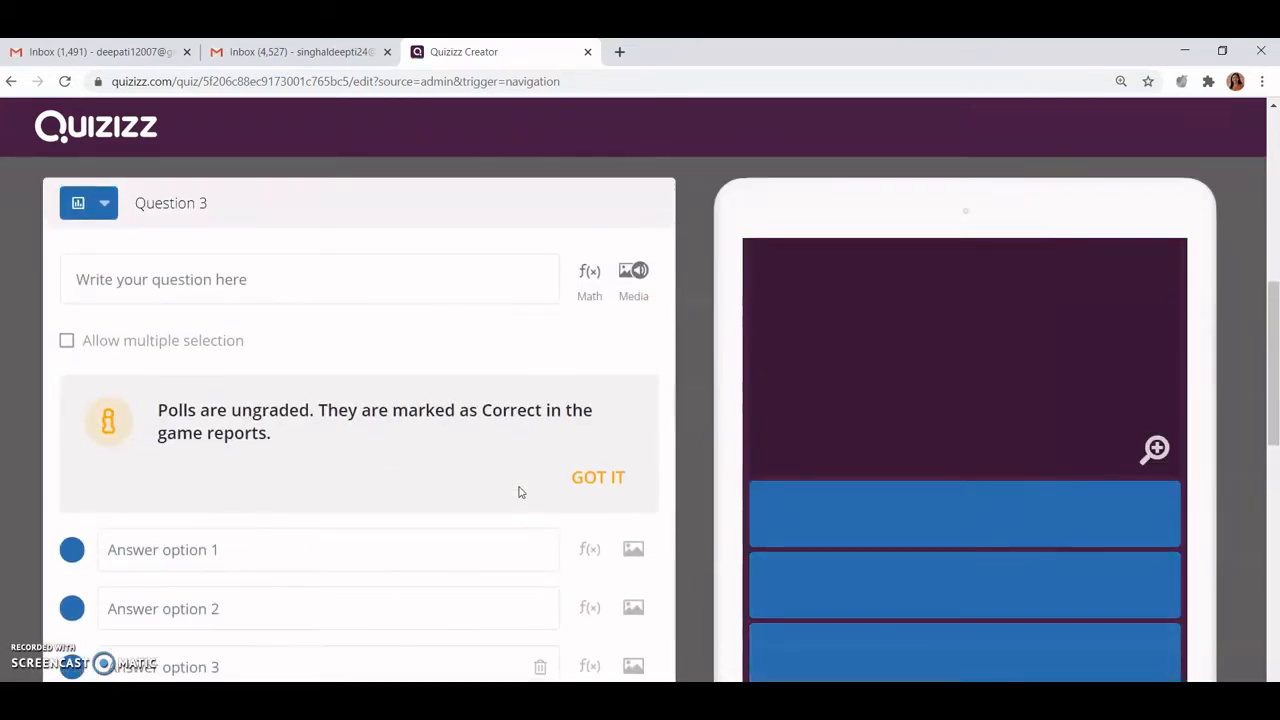
pyautogui.click(209, 289)
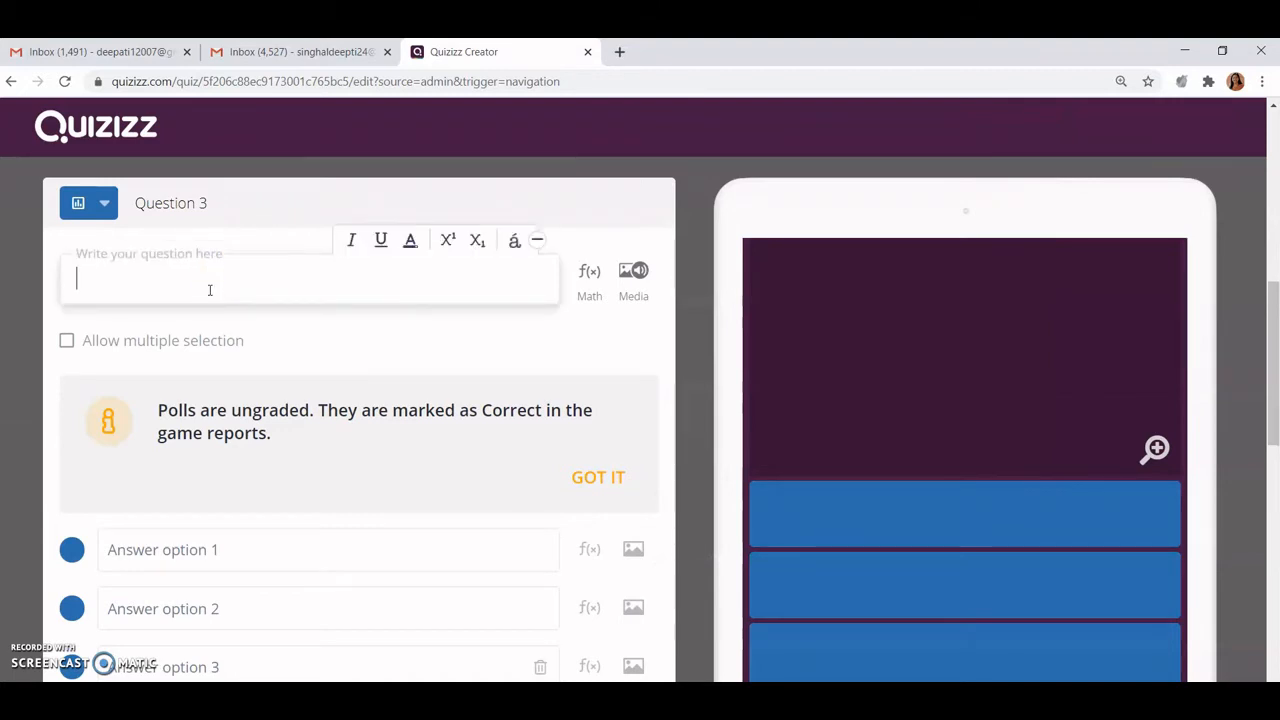
pyautogui.write('Do you th')
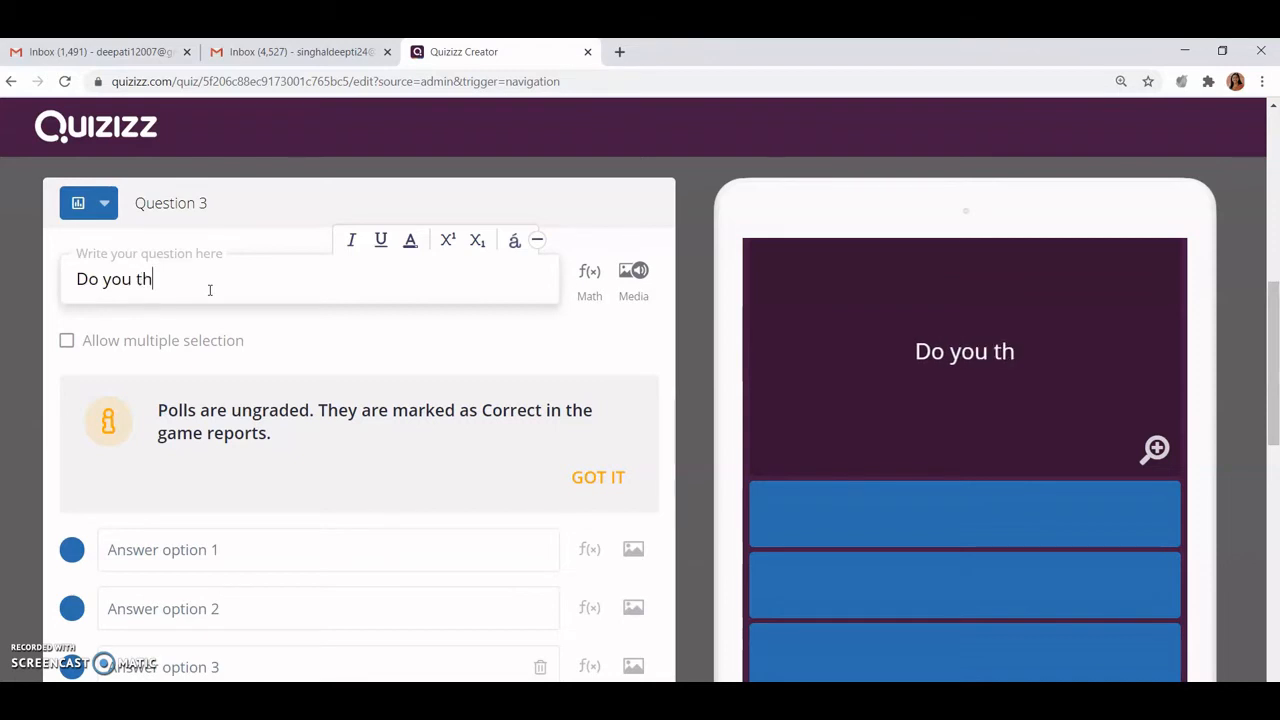
pyautogui.write('ink t')
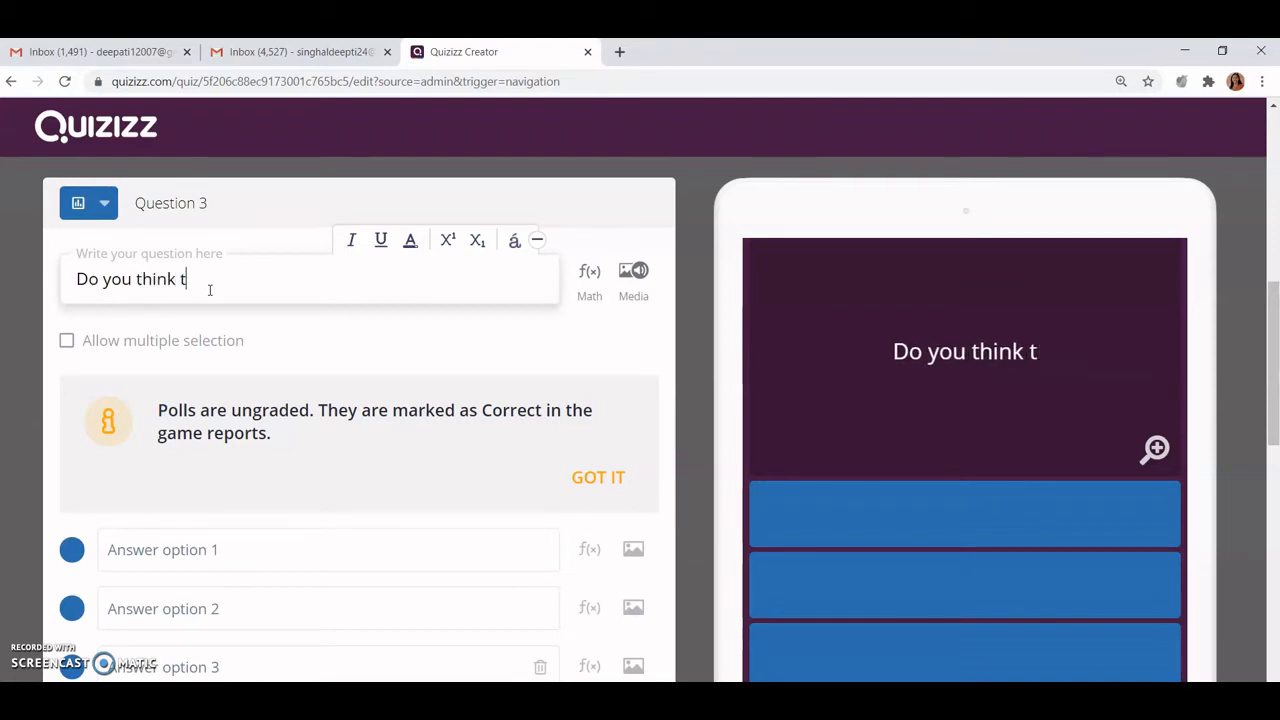
pyautogui.write('hat technology')
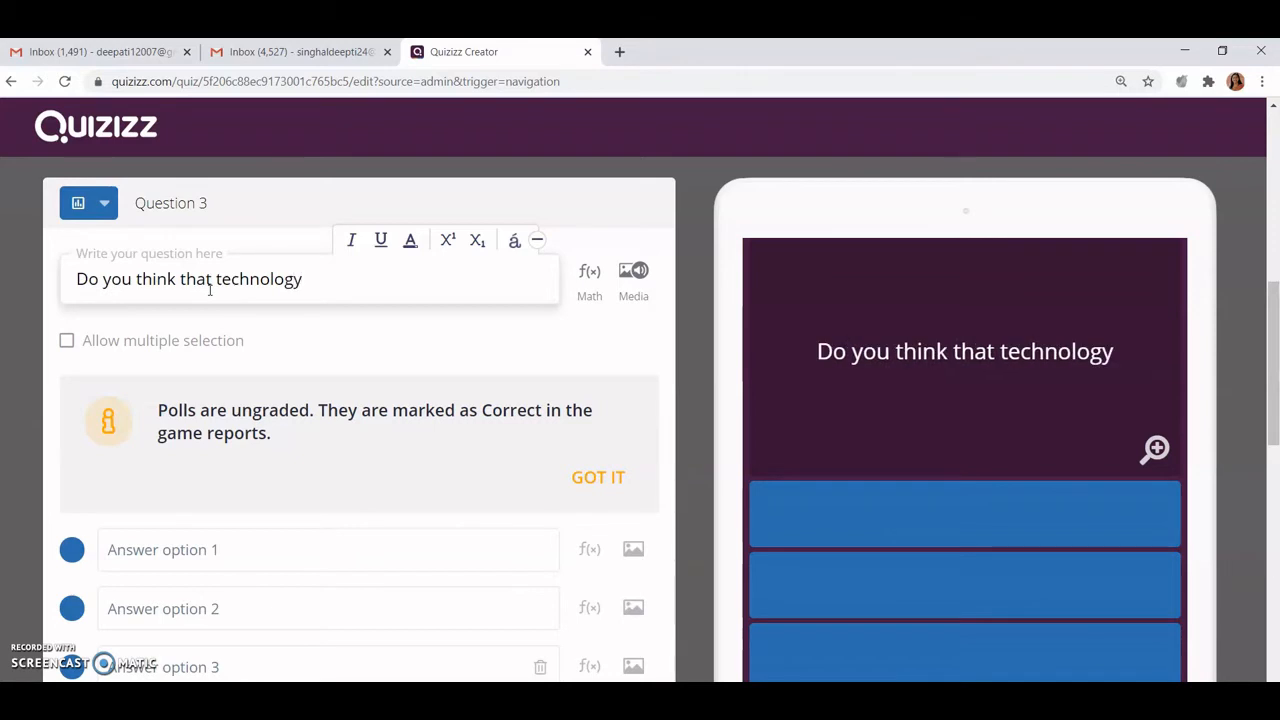
pyautogui.write(' can increas')
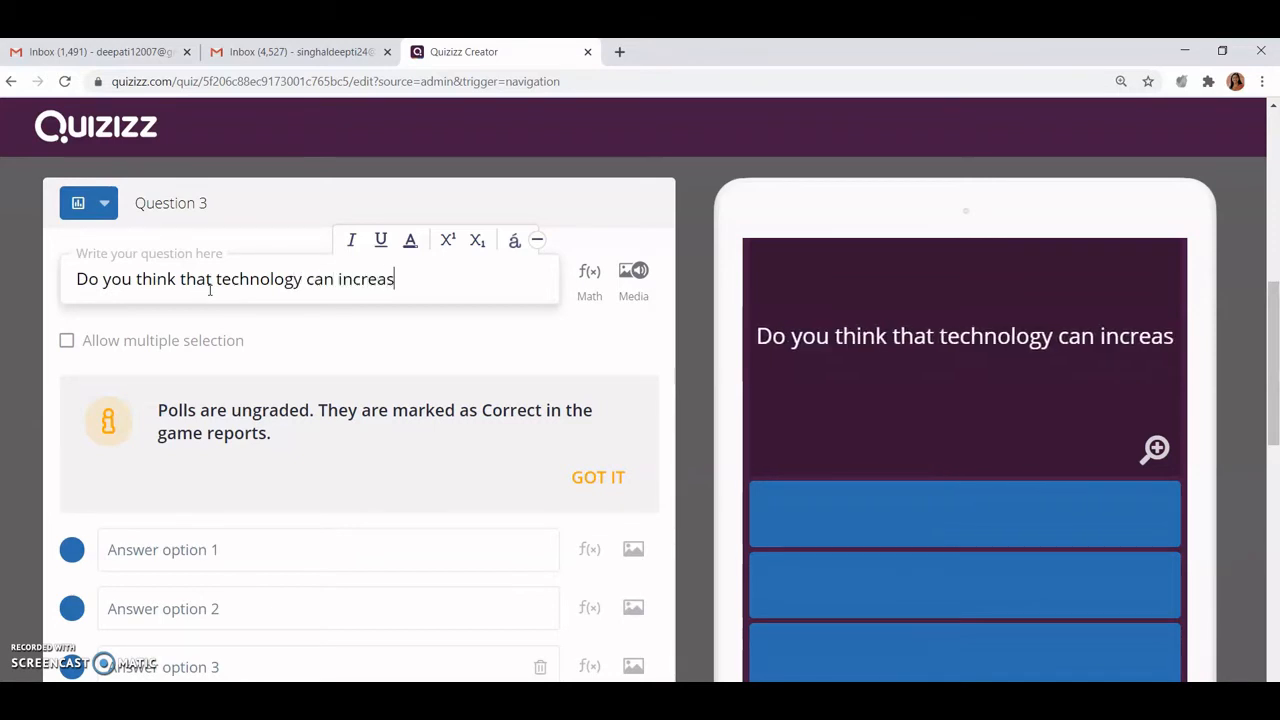
pyautogui.write('e the eff')
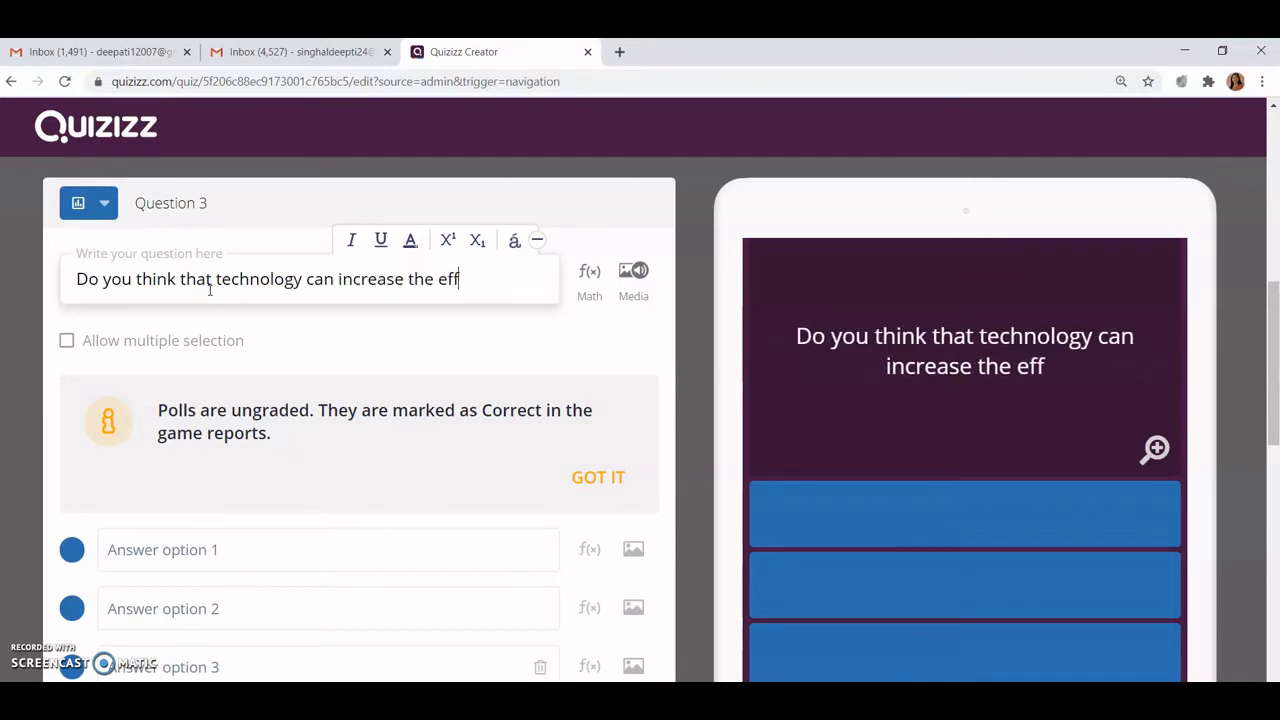
pyautogui.write('iciency ')
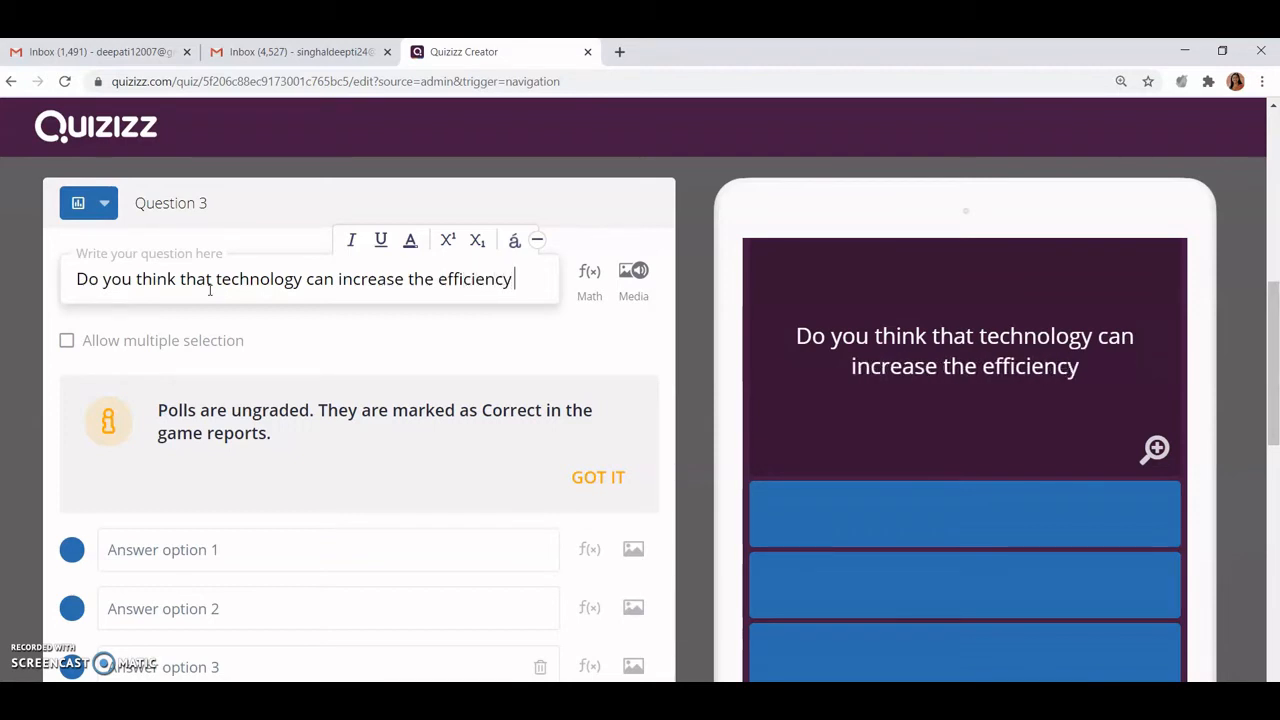
pyautogui.write('od')
pyautogui.press('BackSpace')
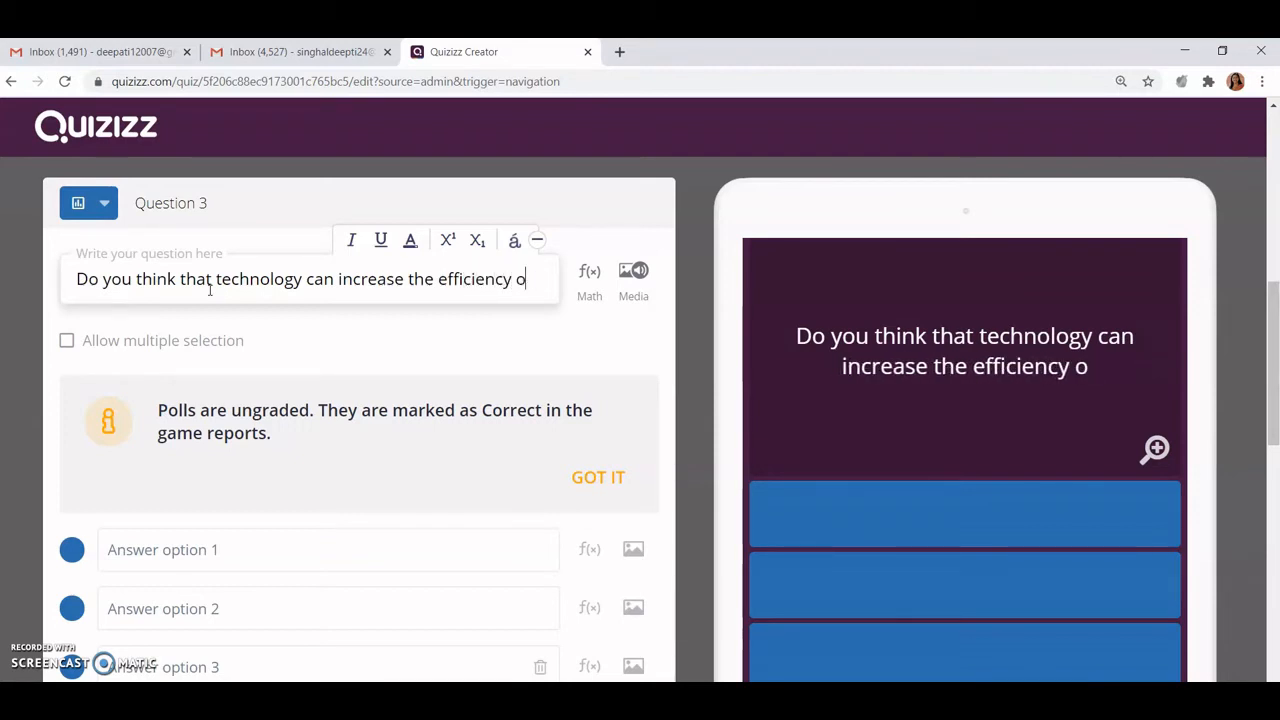
pyautogui.write('f a teache')
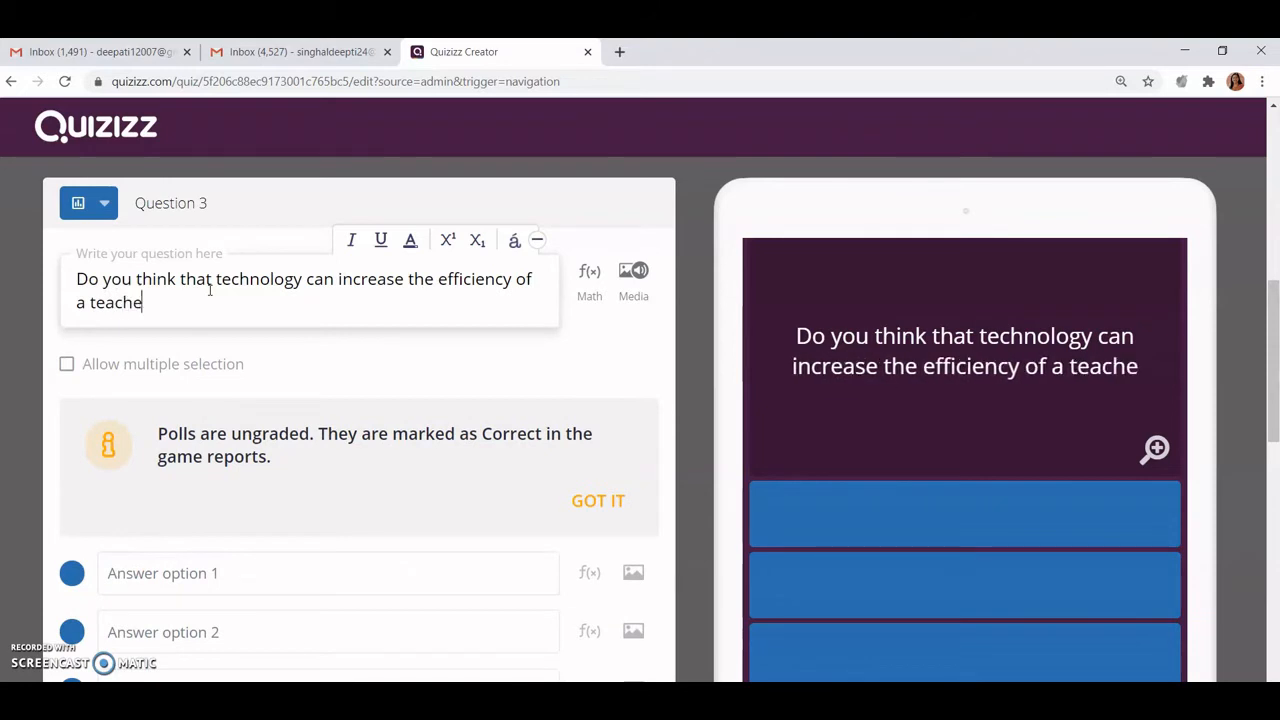
pyautogui.write('r')
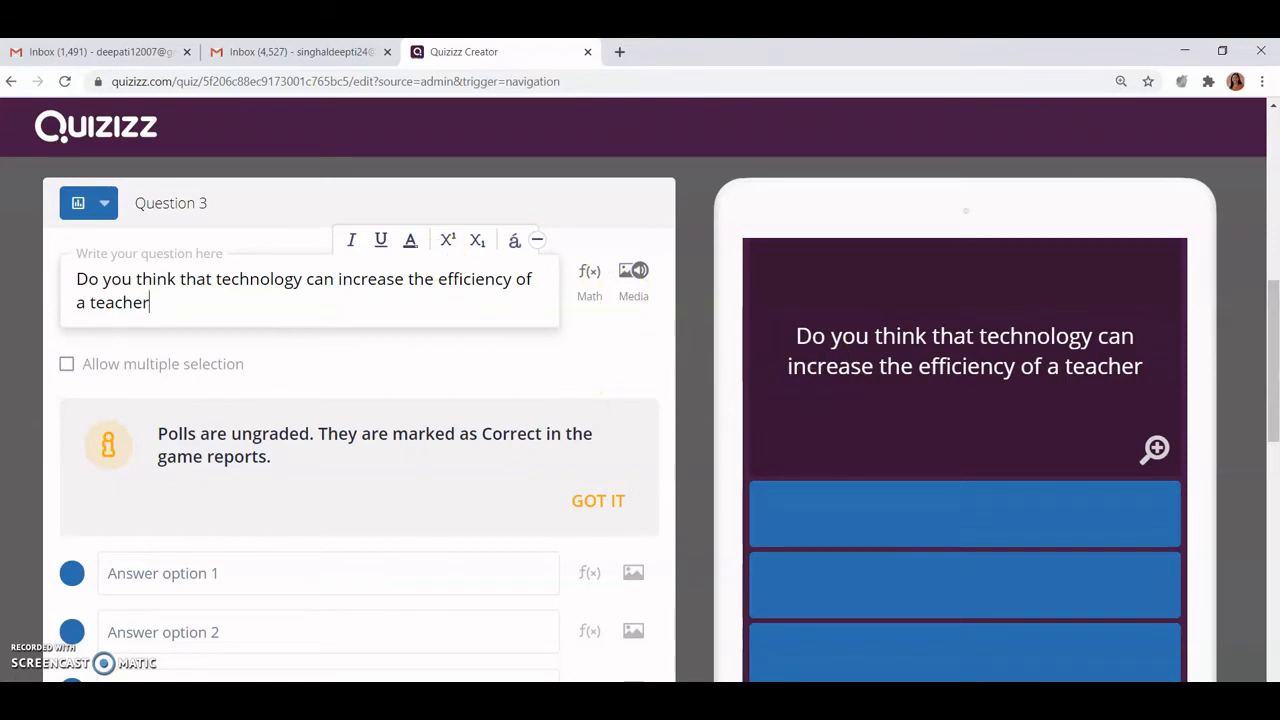
# Enter Yes, No and May be as the poll's answer options and delete the empty fourth option
pyautogui.moveTo(1271, 346); pyautogui.dragTo(1272, 397)
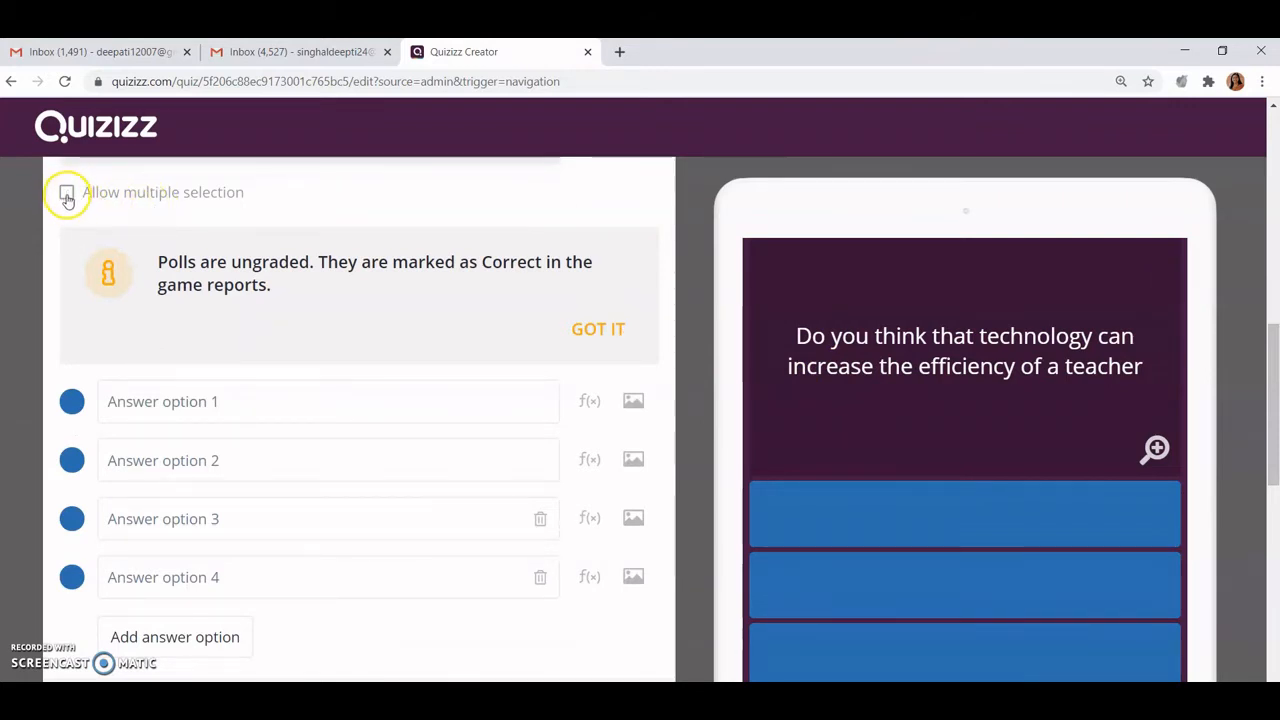
pyautogui.click(182, 405)
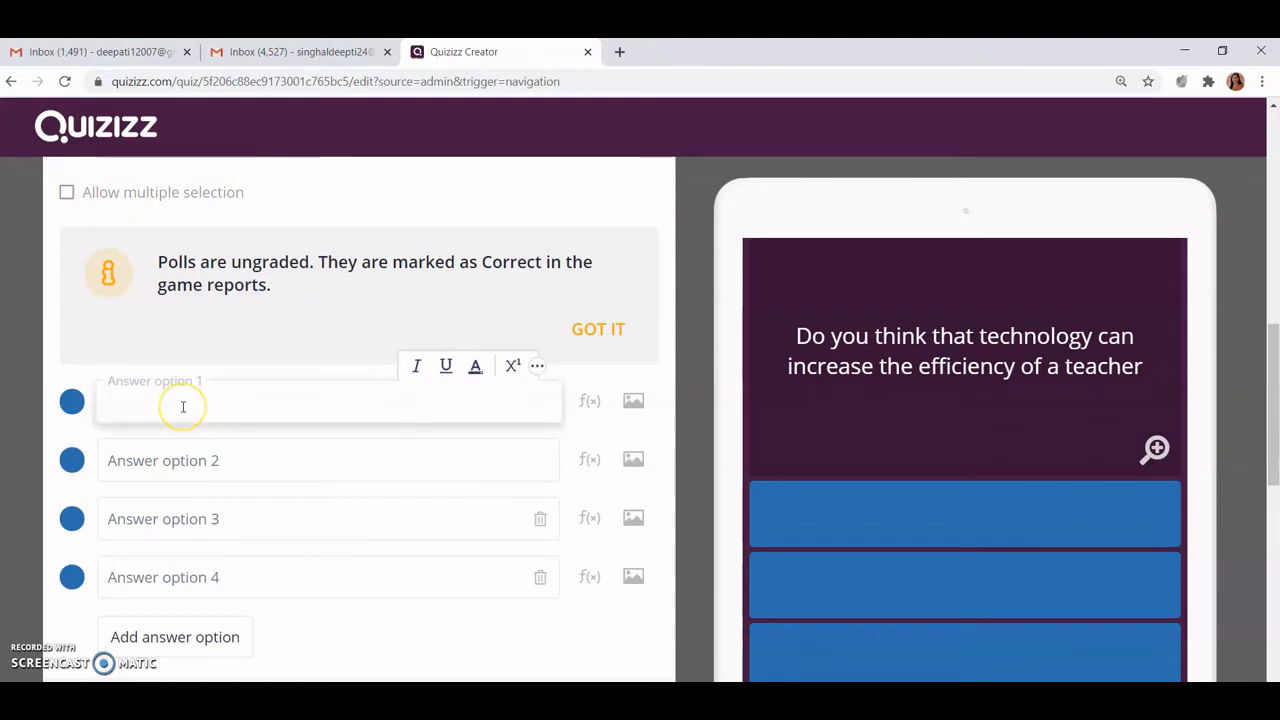
pyautogui.write('Yes')
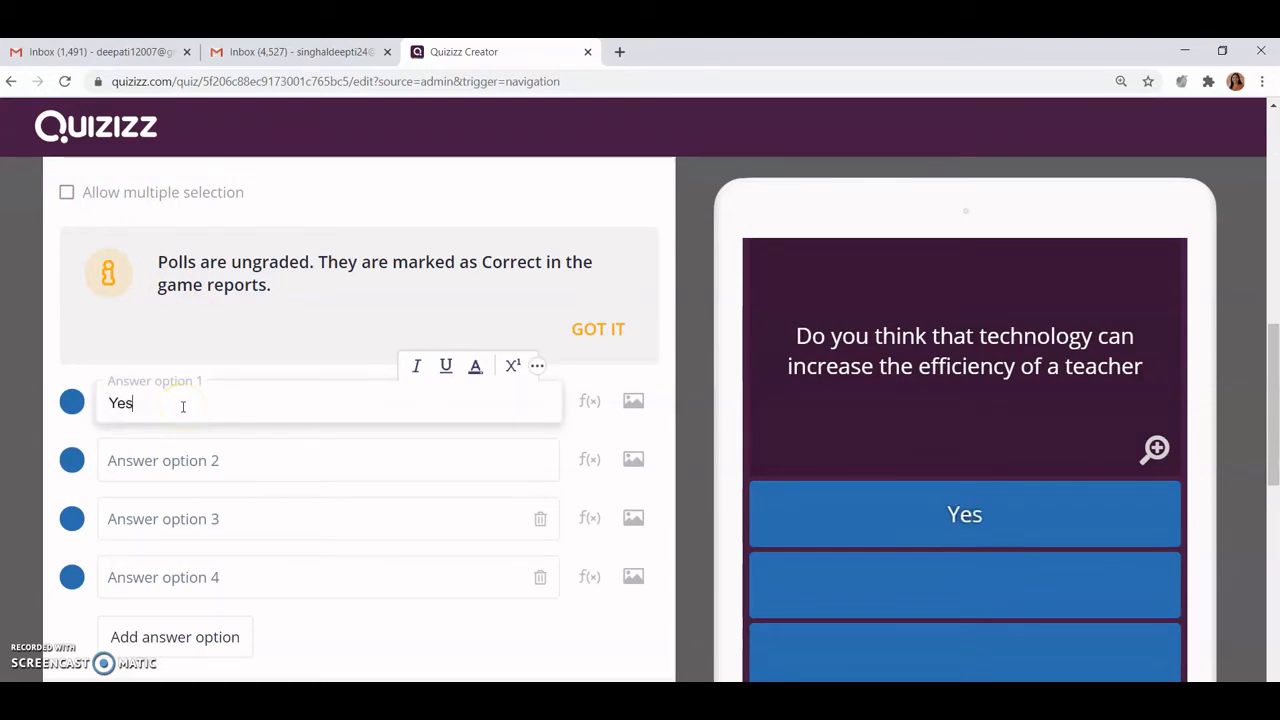
pyautogui.click(181, 456)
pyautogui.write('No')
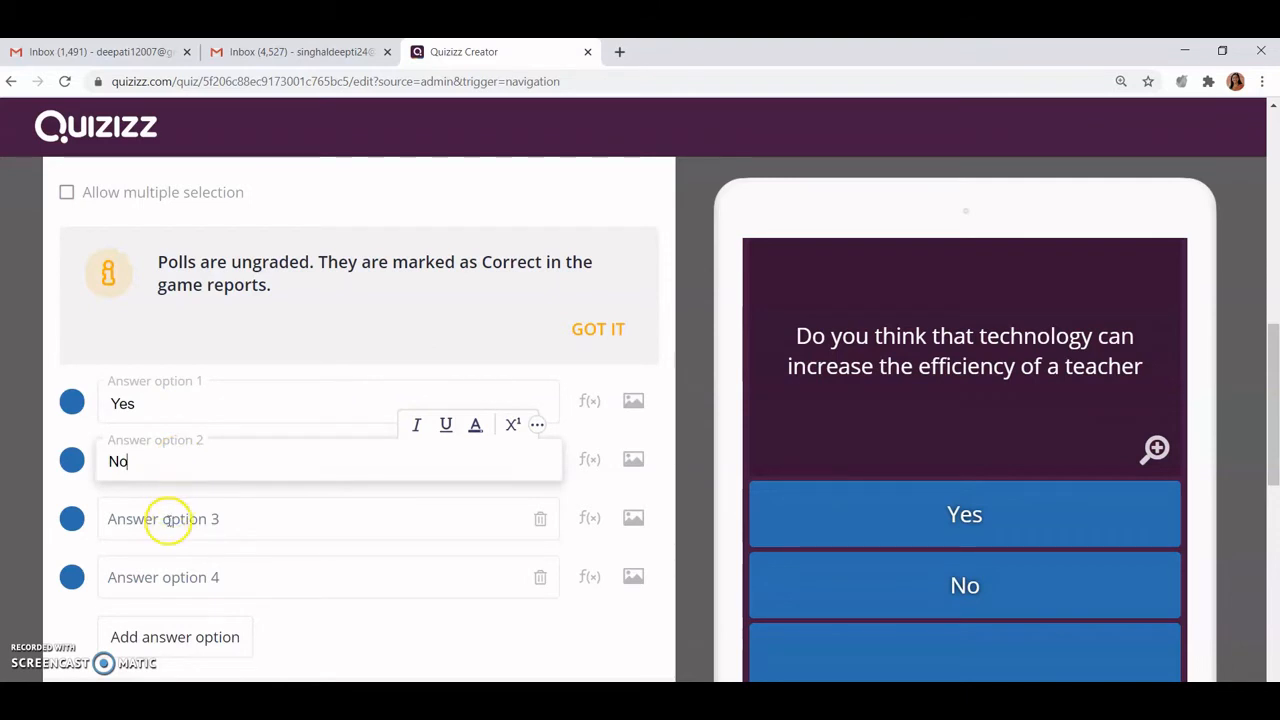
pyautogui.click(167, 519)
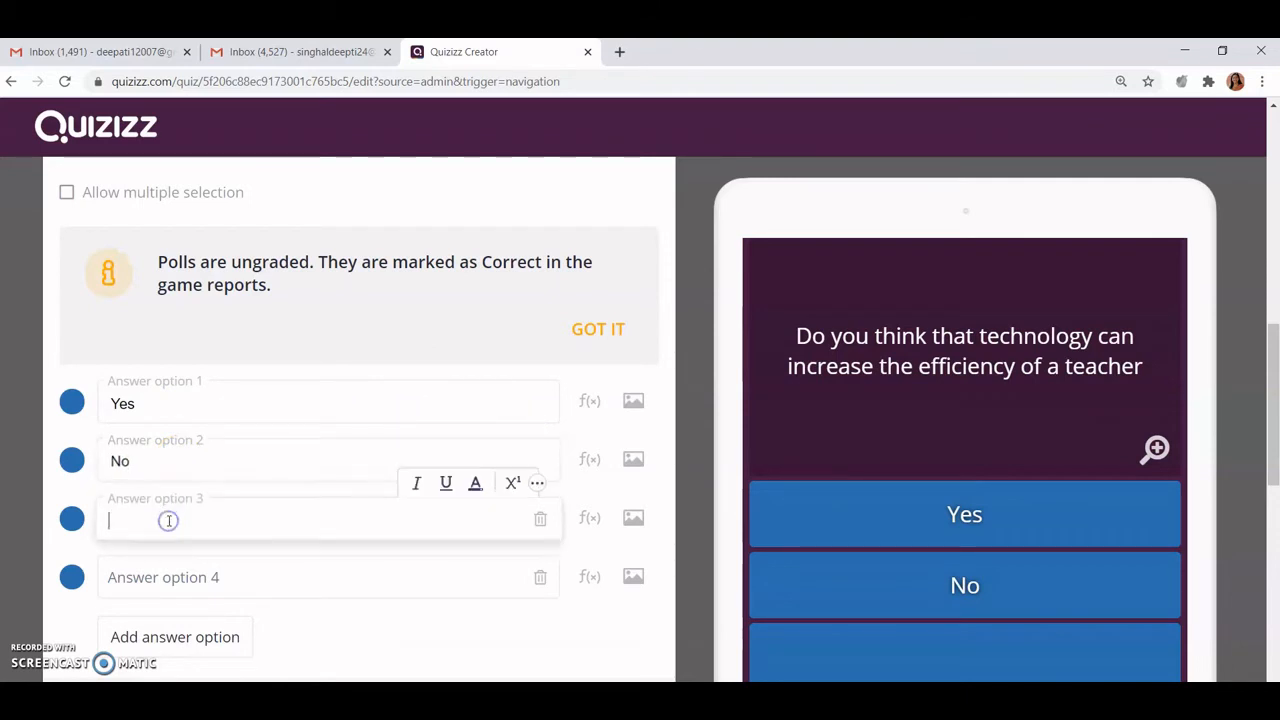
pyautogui.write('May be')
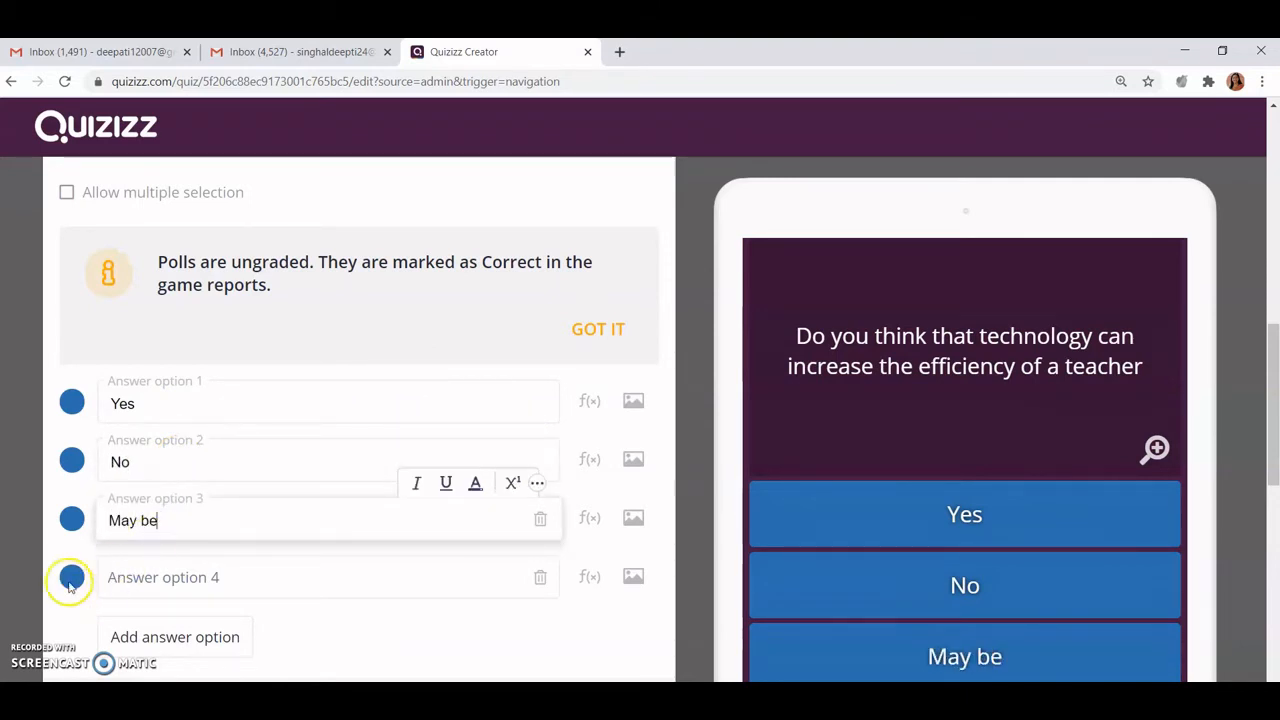
pyautogui.click(540, 580)
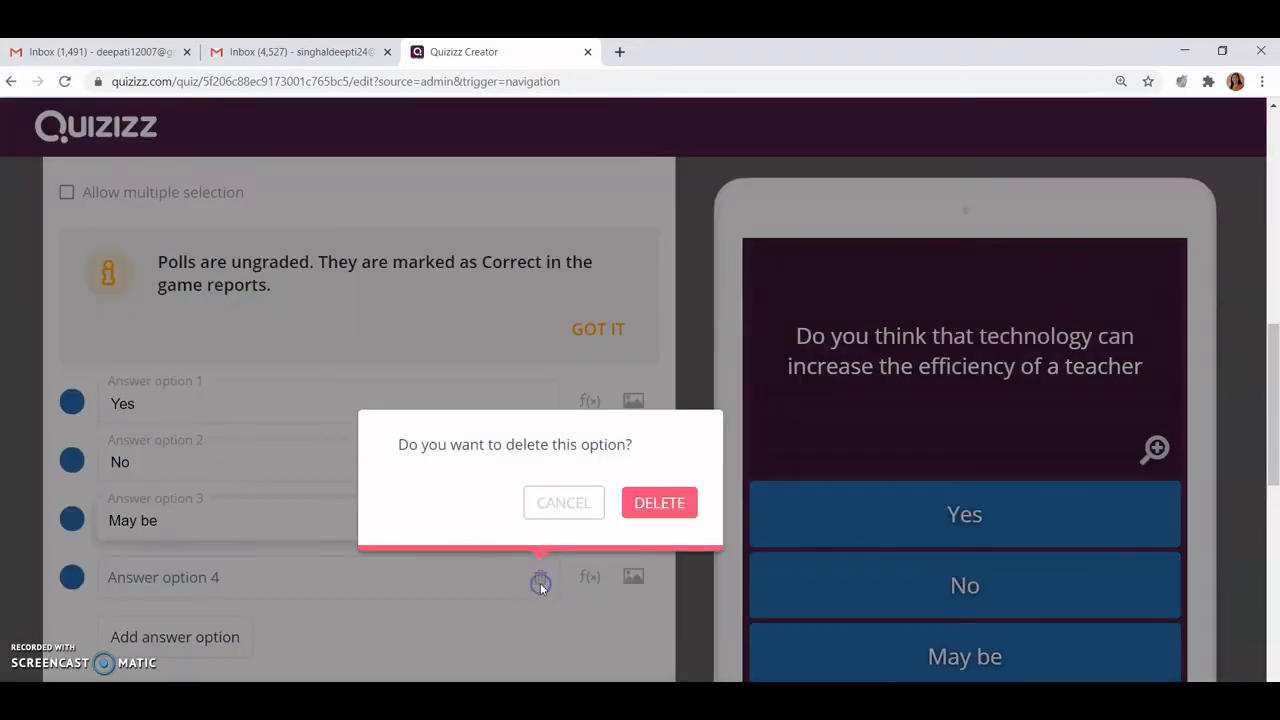
pyautogui.click(660, 503)
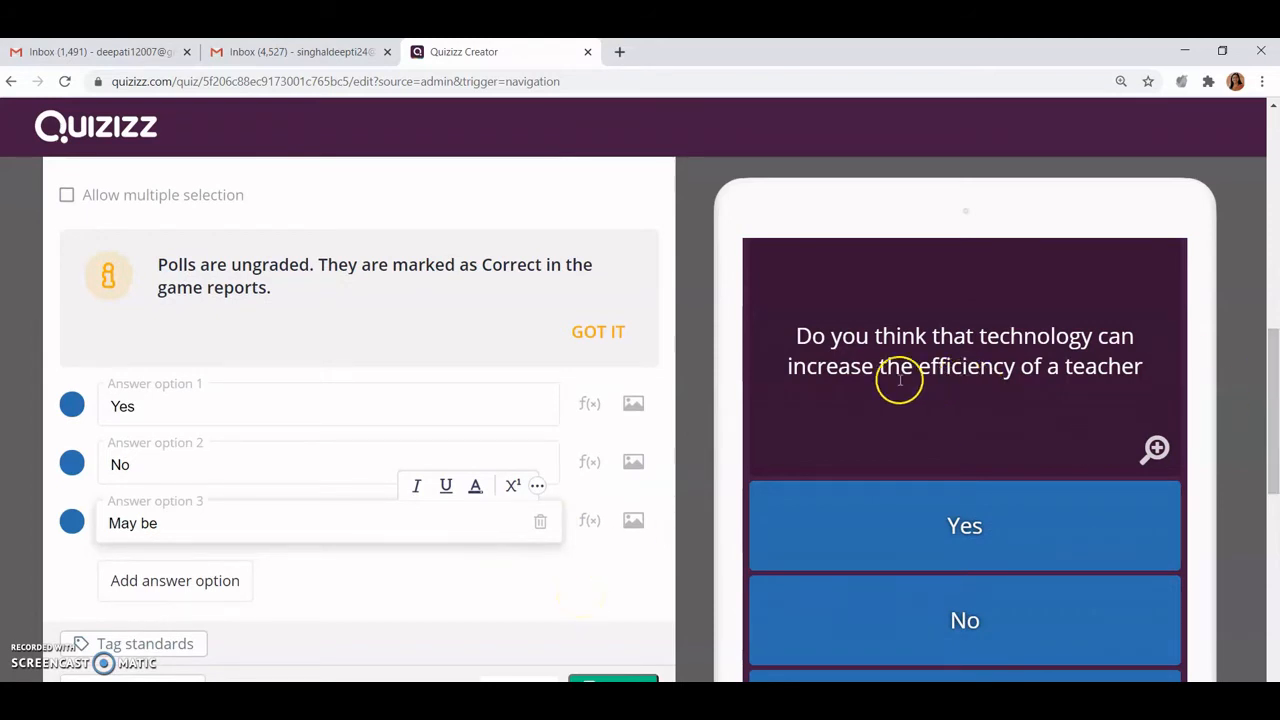
# Set the time limit of the Question 3 poll to 10 Seconds and save the question
pyautogui.scroll(-1, 1272, 404)
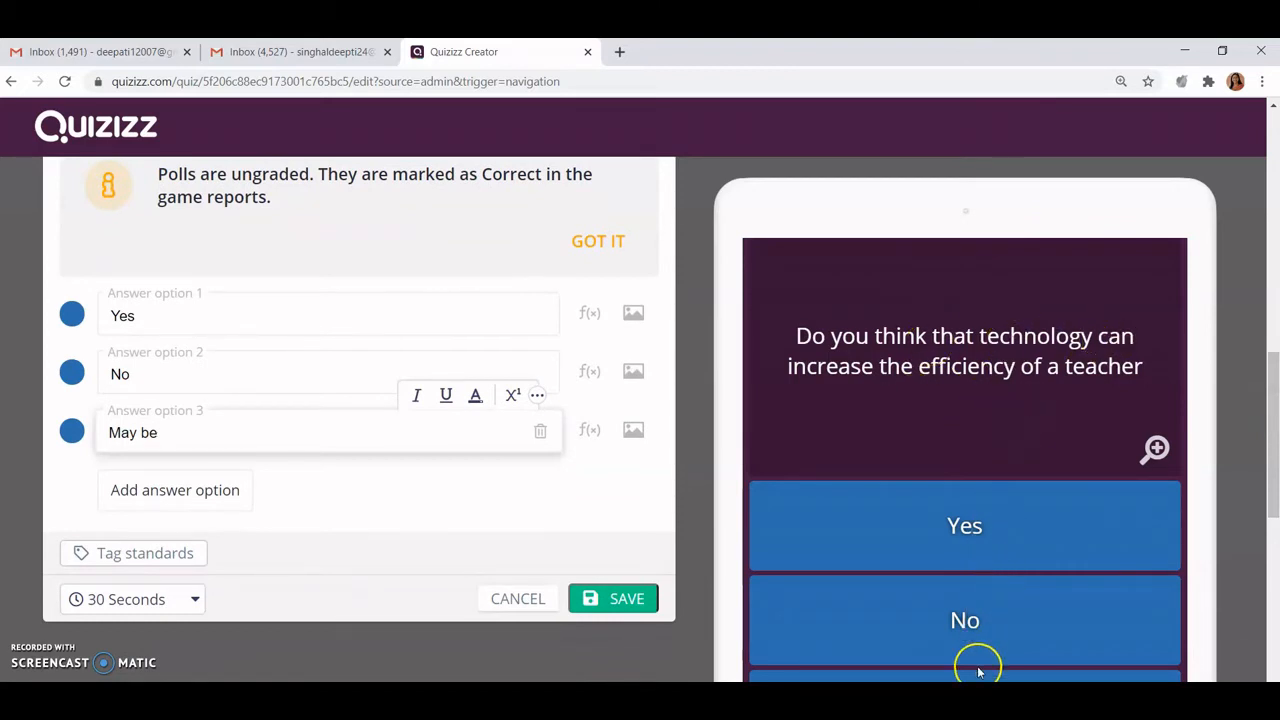
pyautogui.click(190, 600)
pyautogui.click(143, 317)
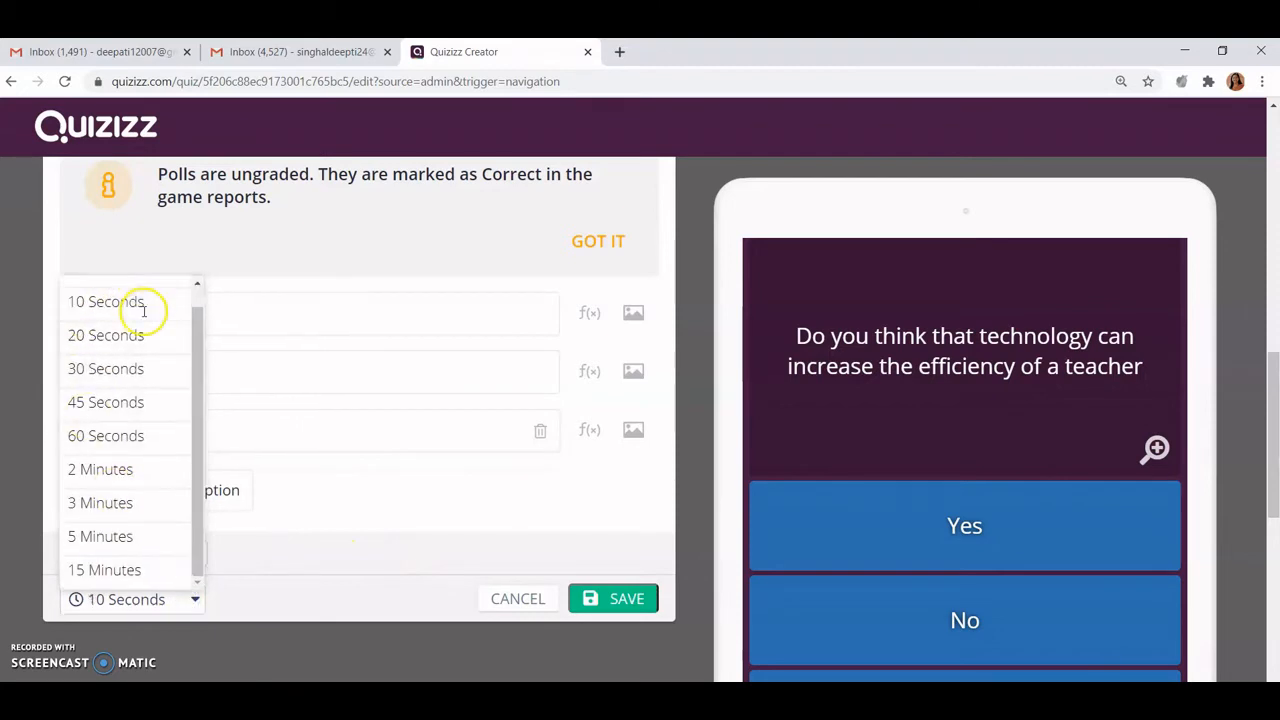
pyautogui.click(626, 599)
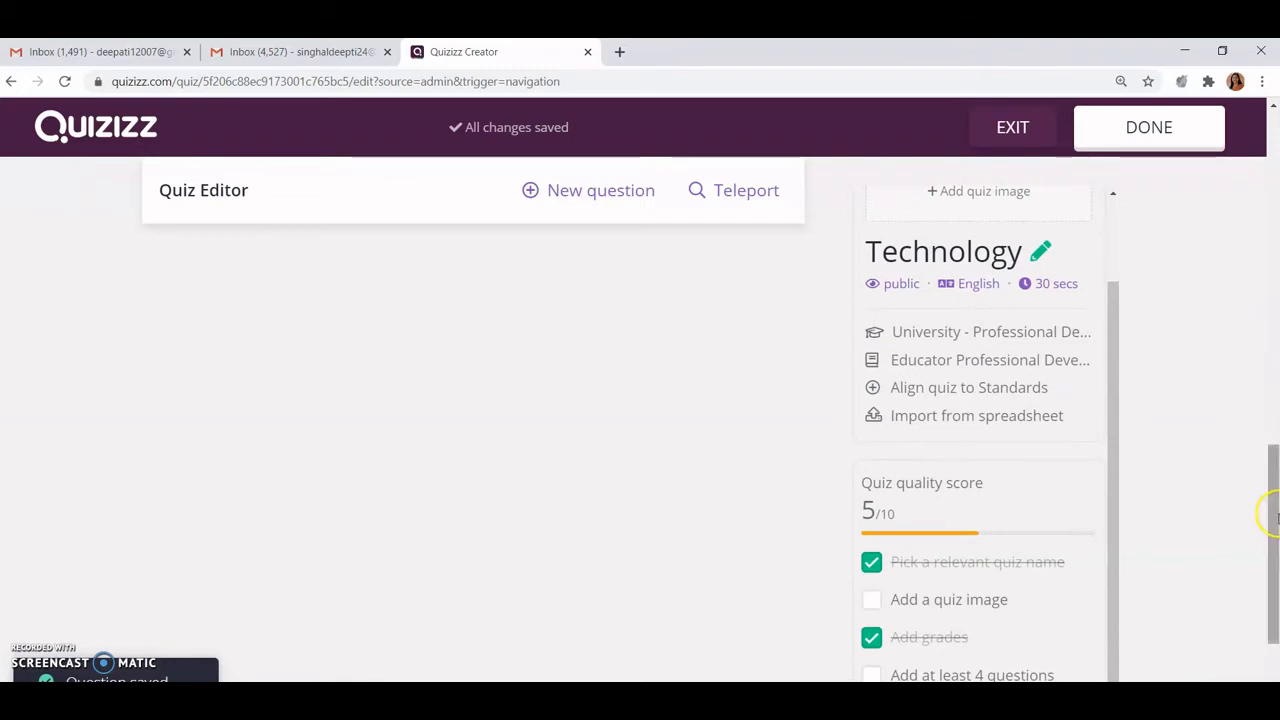
# Add an open-ended question as Question 4 with the text "What is ICT?"
pyautogui.moveTo(1271, 514); pyautogui.dragTo(1275, 320)
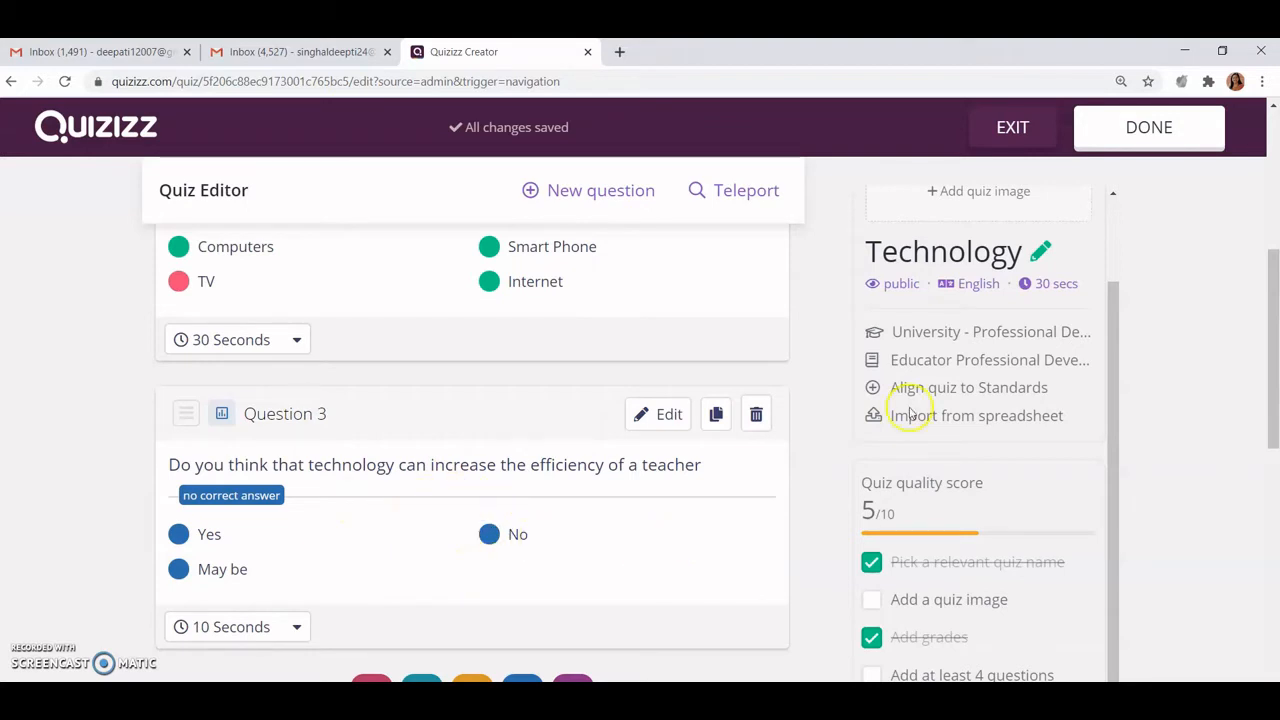
pyautogui.moveTo(1272, 375); pyautogui.dragTo(1272, 437)
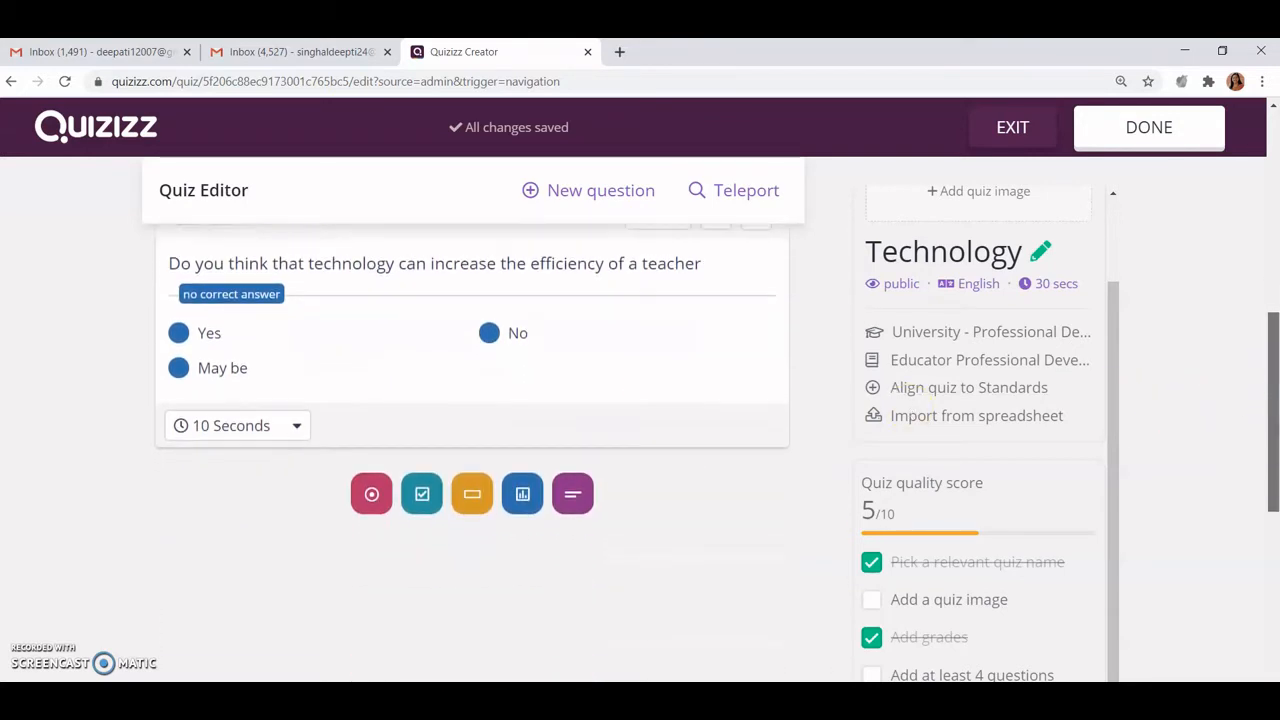
pyautogui.click(572, 491)
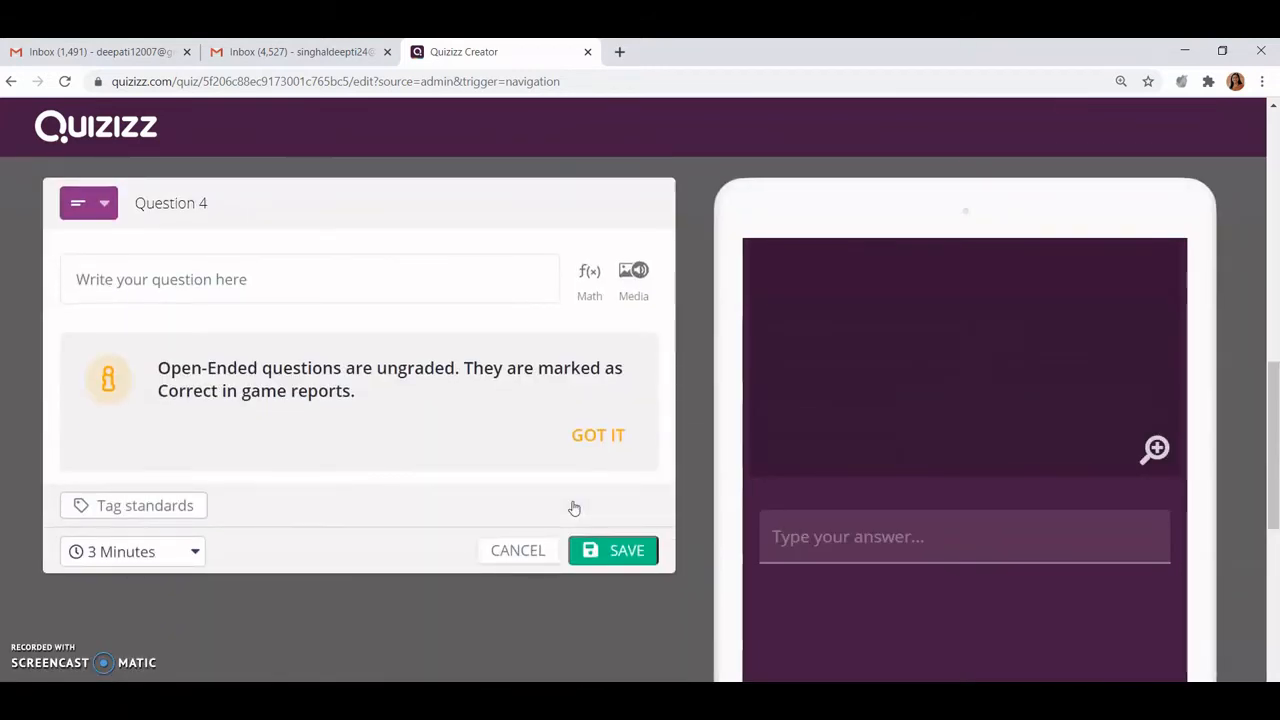
pyautogui.click(237, 281)
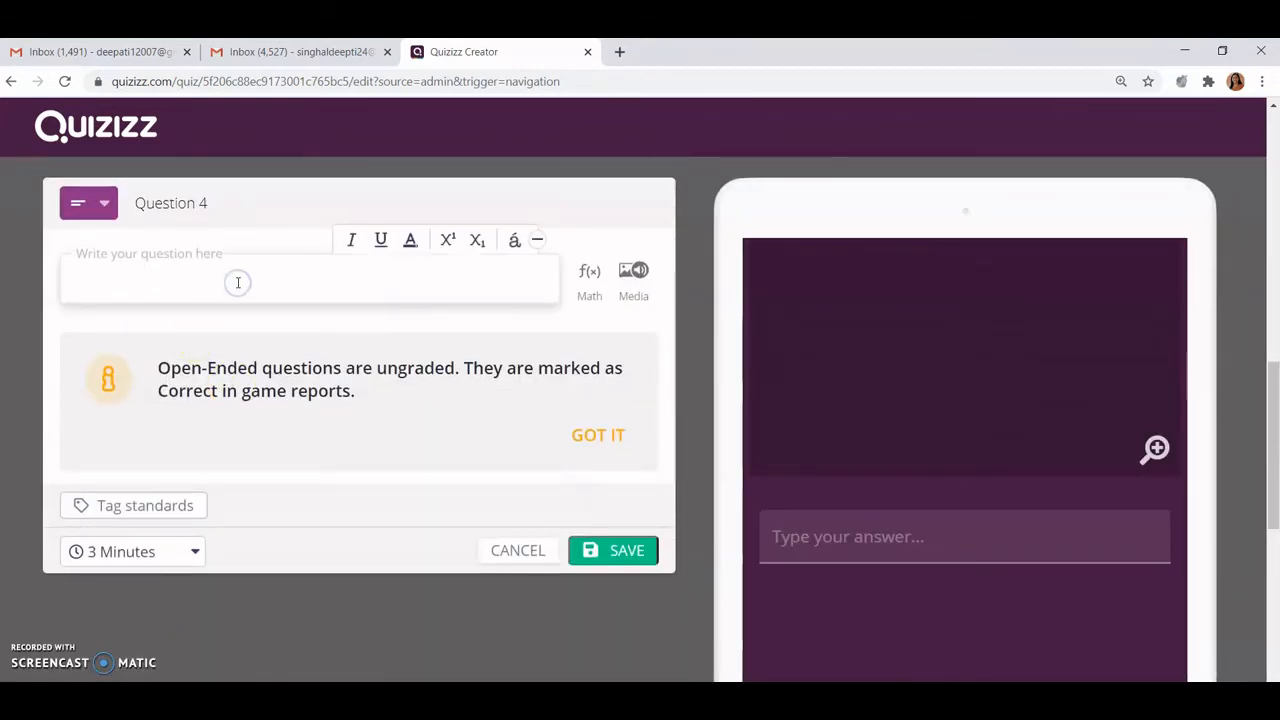
pyautogui.write('What i')
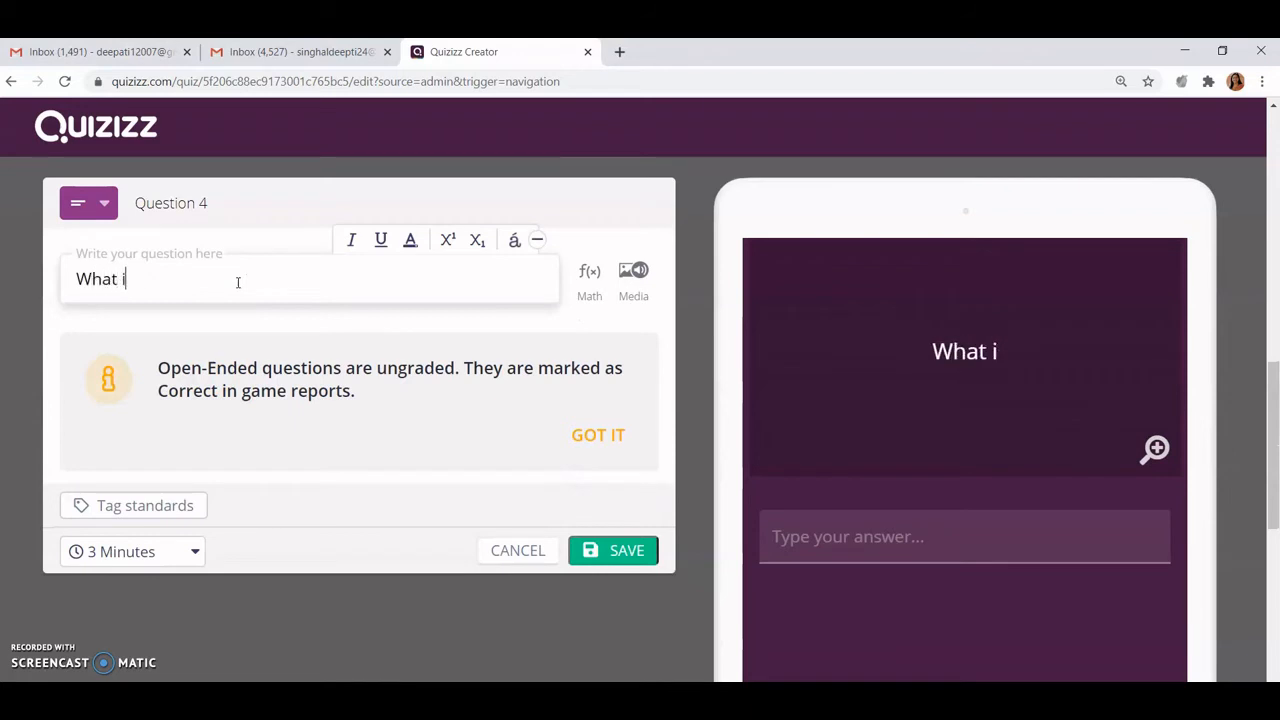
pyautogui.write('s ICT')
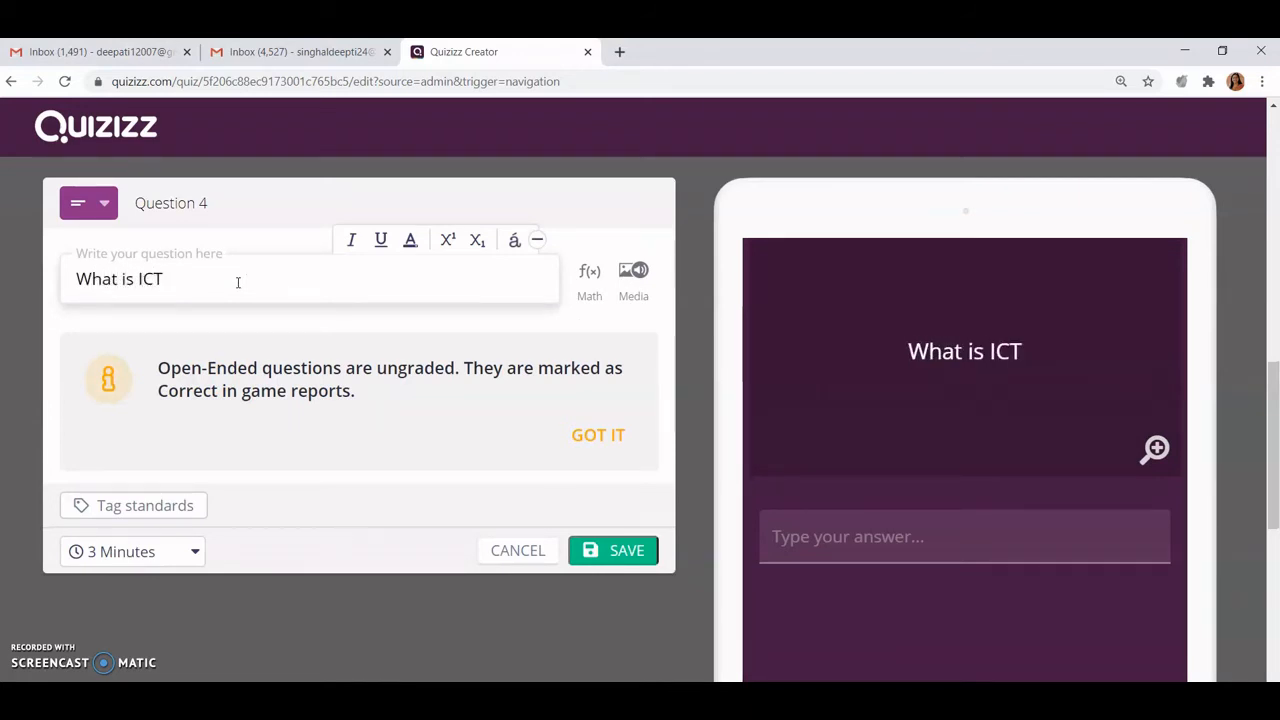
pyautogui.write('?')
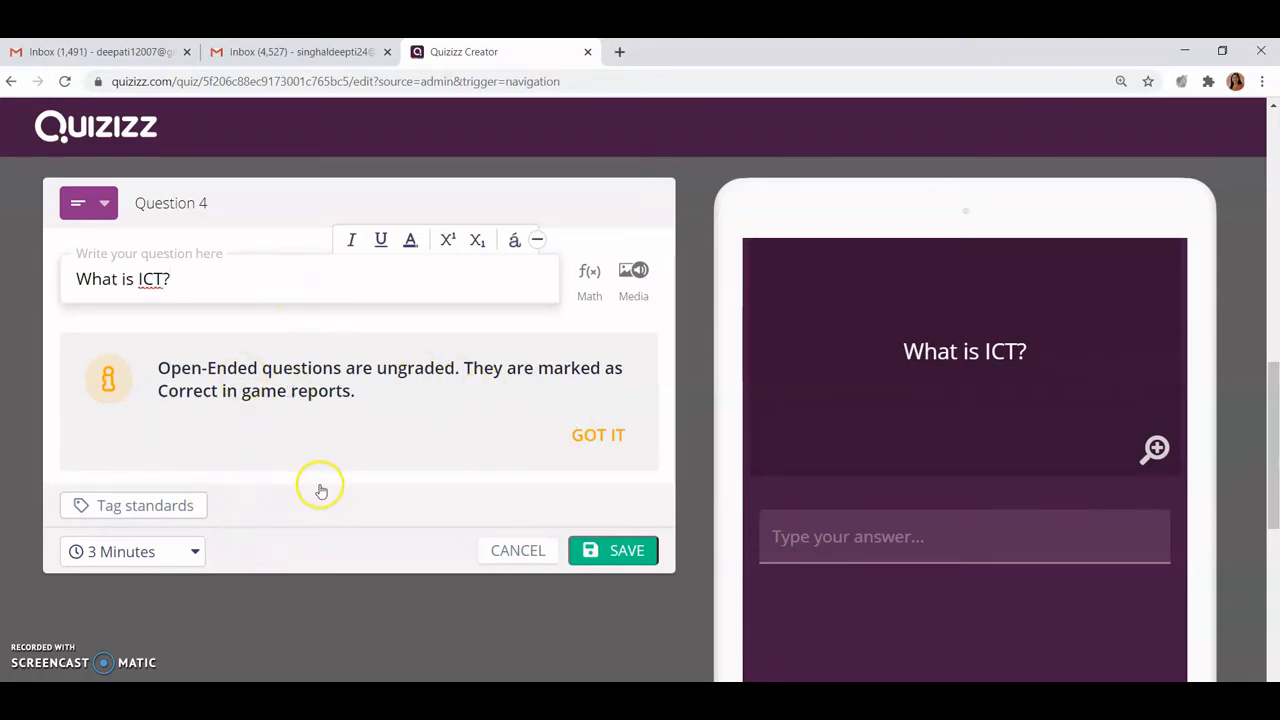
# Set the time limit of Question 4 to 2 Minutes and save the question
pyautogui.click(193, 555)
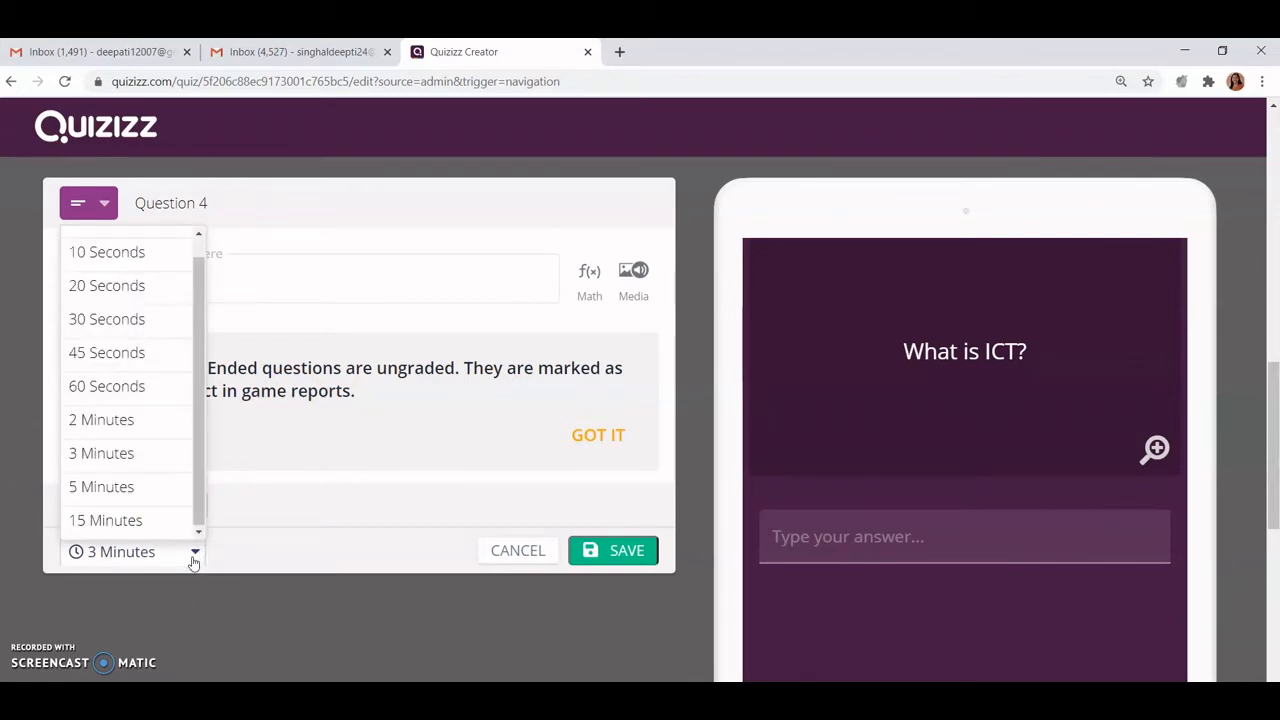
pyautogui.click(125, 419)
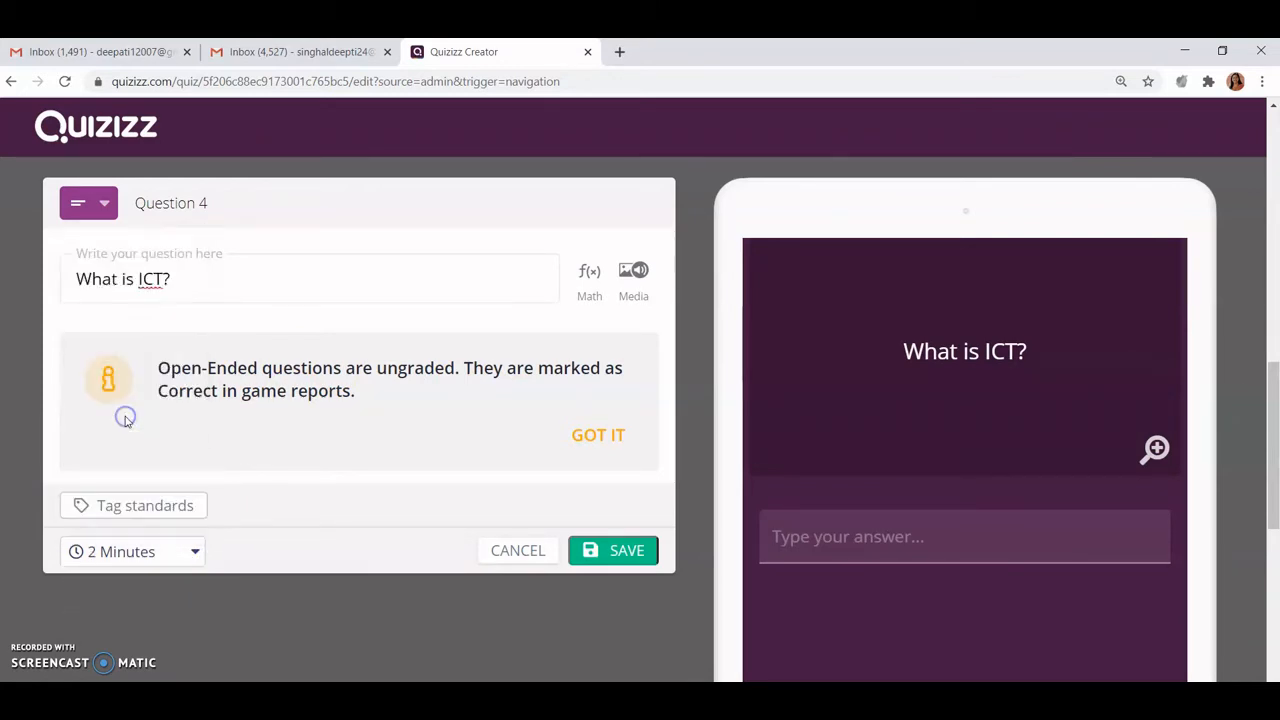
pyautogui.click(625, 554)
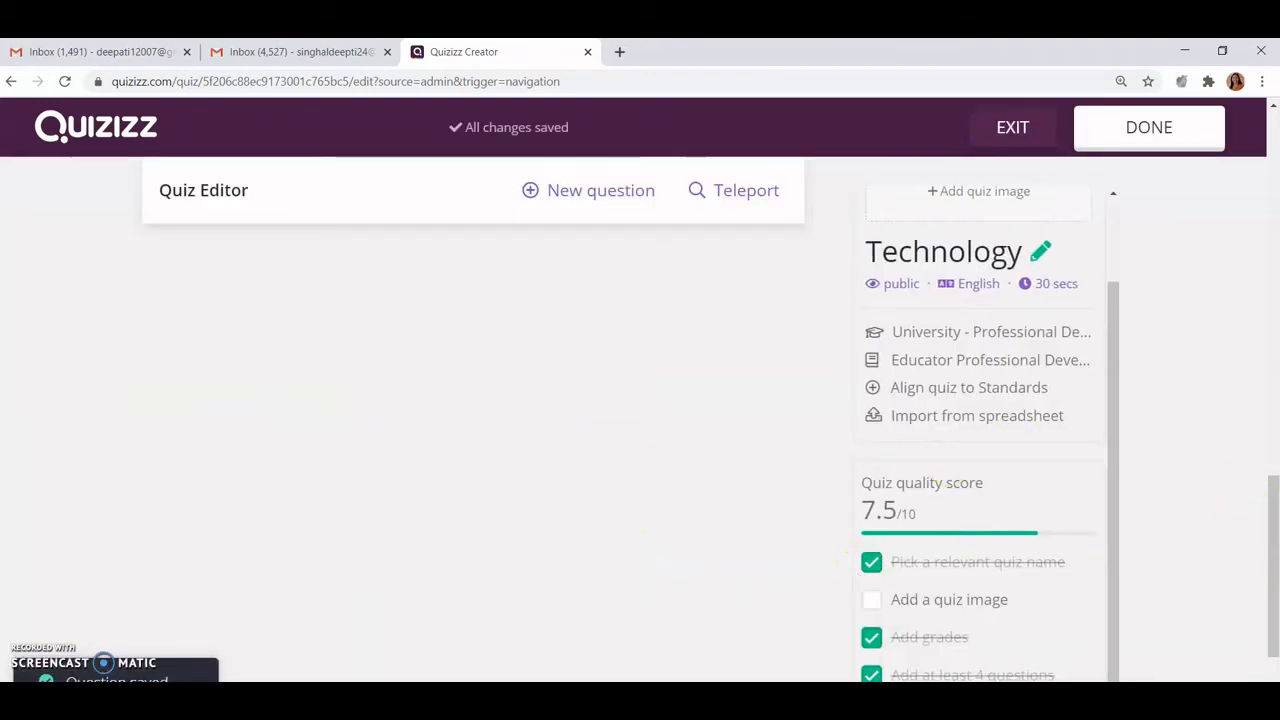
# Teleport the question "Which of the following browsers work best when using Google Apps?" from a public Technology quiz into this quiz
pyautogui.moveTo(1274, 540); pyautogui.dragTo(1274, 190)
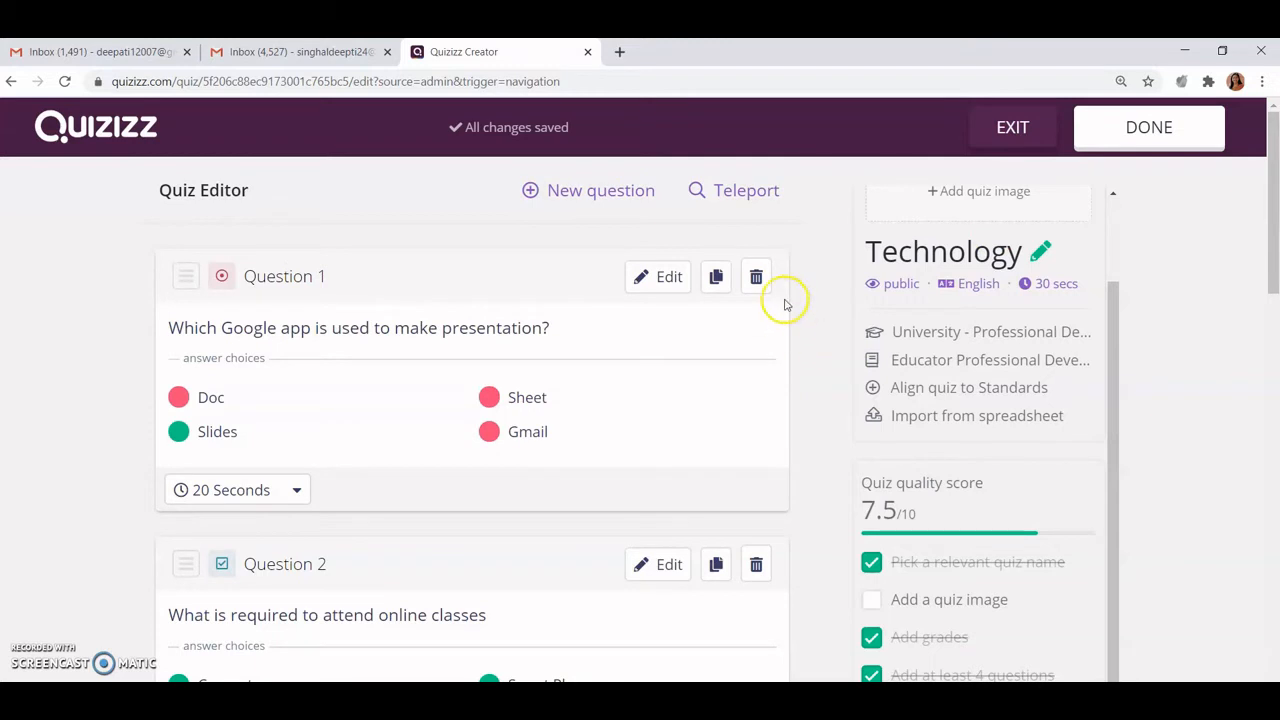
pyautogui.click(1133, 143)
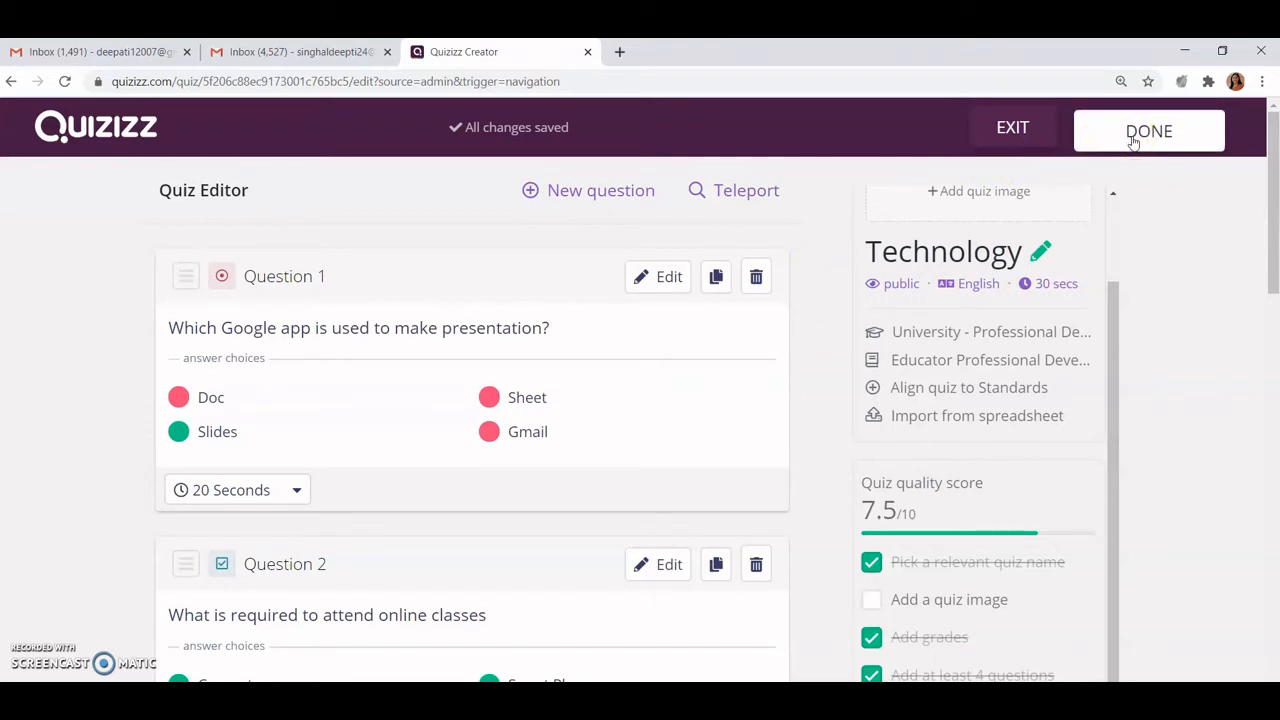
pyautogui.click(772, 194)
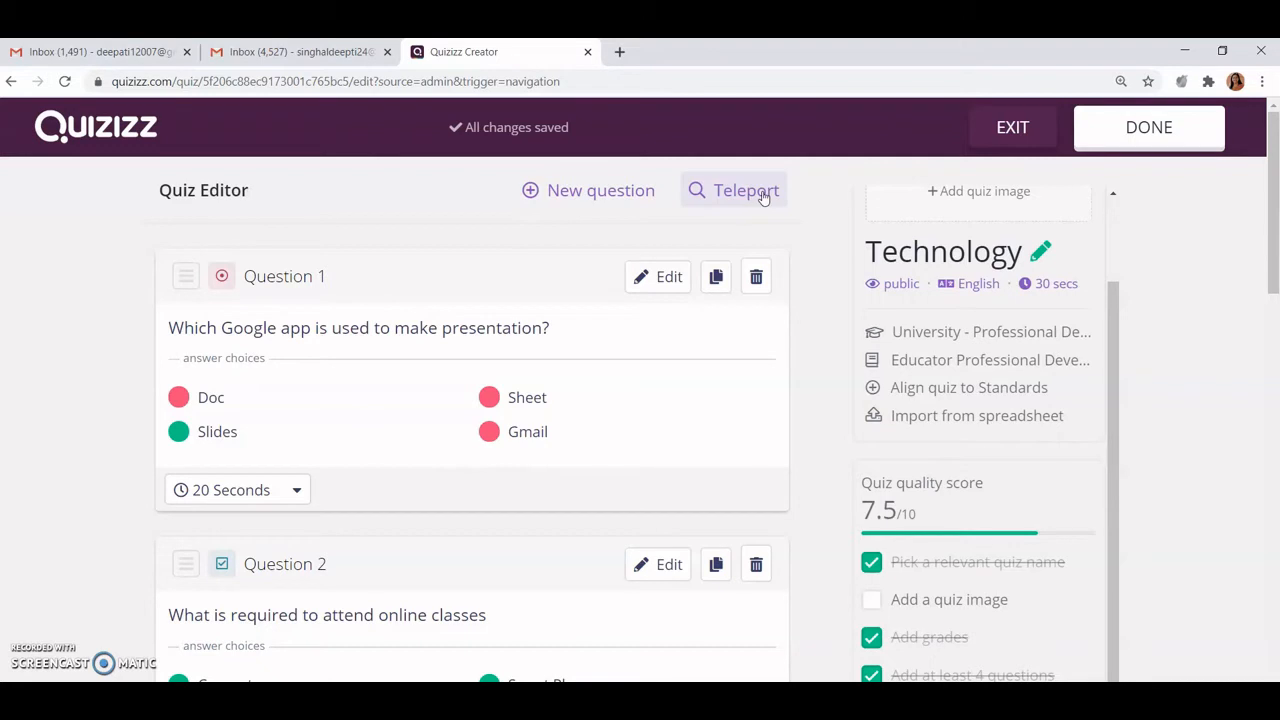
pyautogui.click(763, 194)
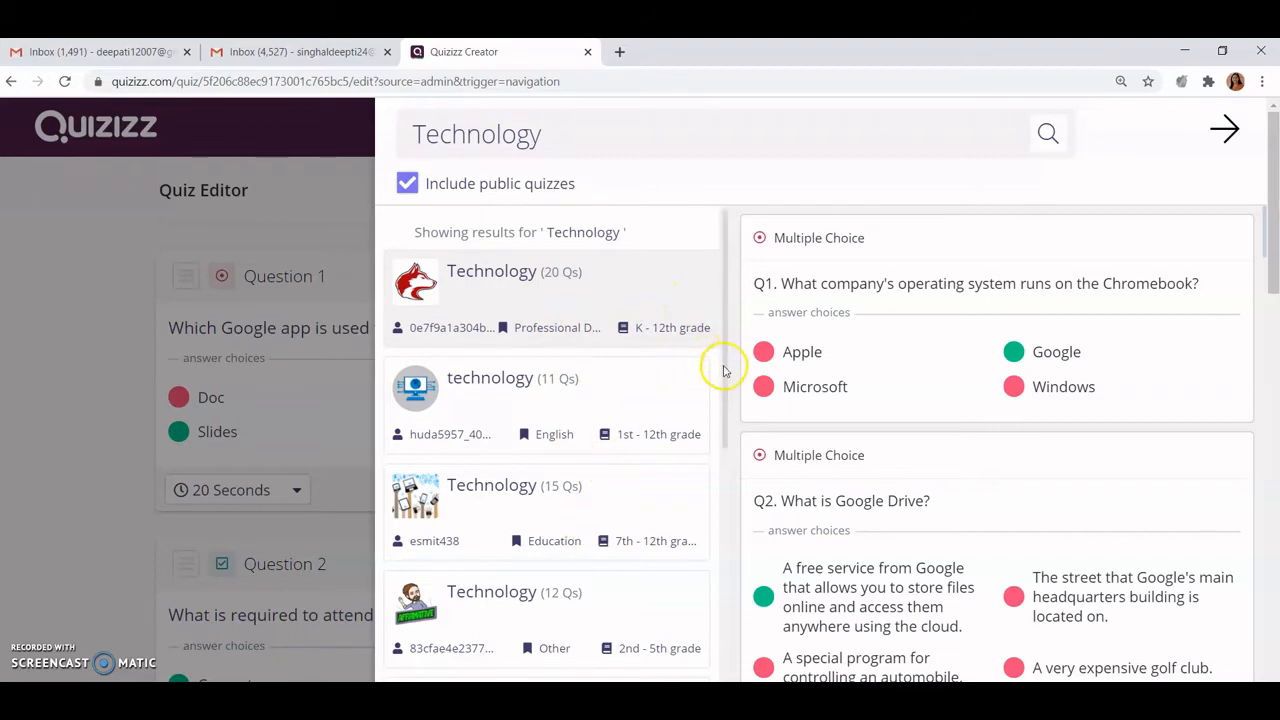
pyautogui.moveTo(725, 366); pyautogui.dragTo(718, 562)
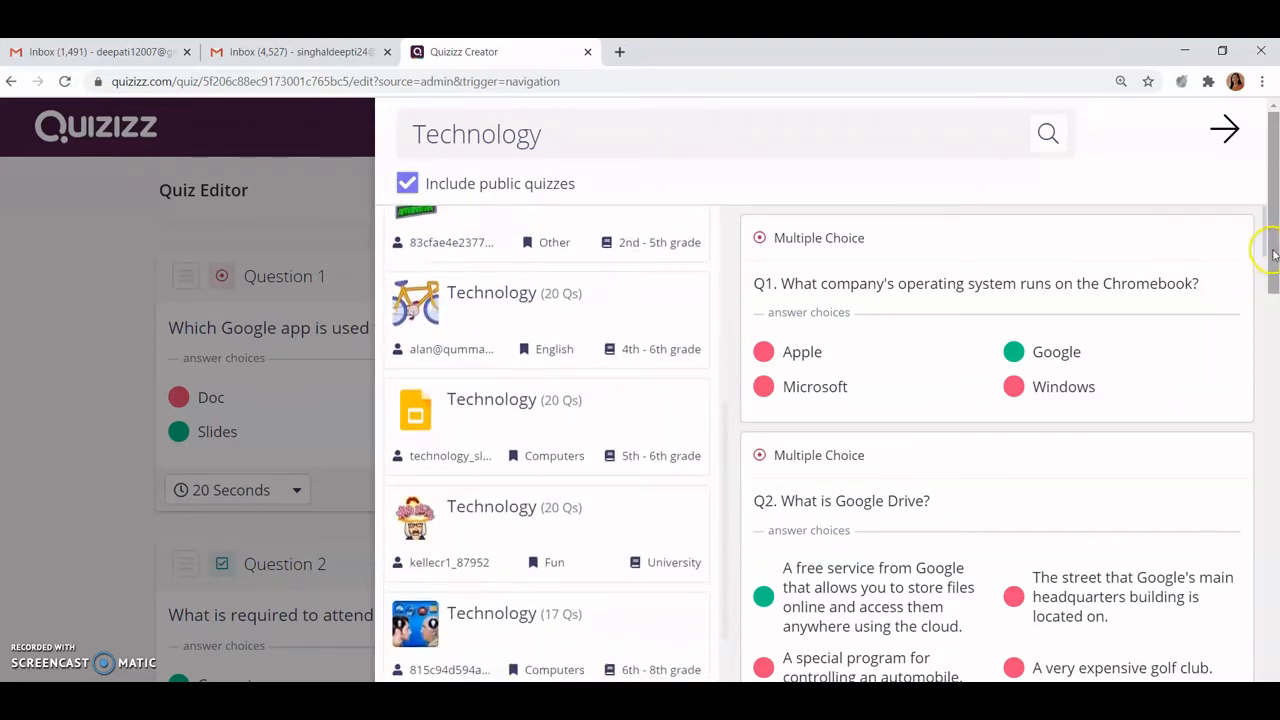
pyautogui.moveTo(1275, 258); pyautogui.dragTo(1274, 274)
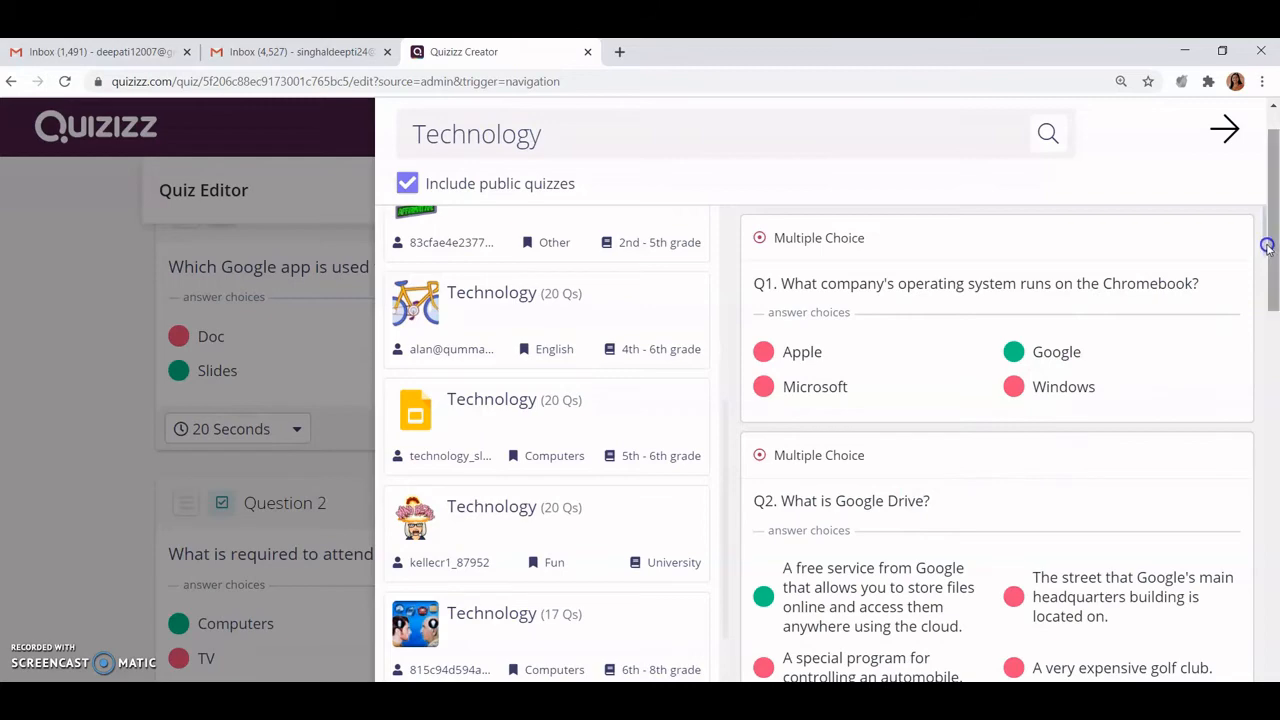
pyautogui.moveTo(1265, 250); pyautogui.dragTo(1266, 380)
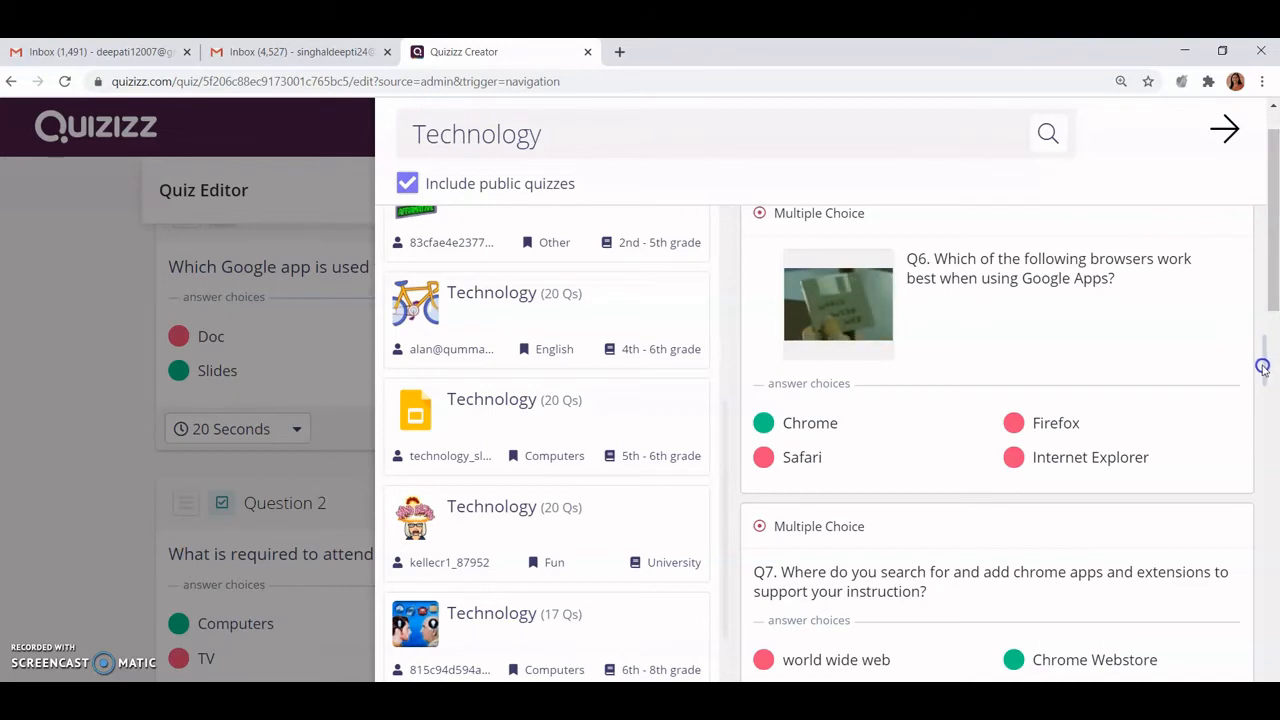
pyautogui.moveTo(1206, 230)
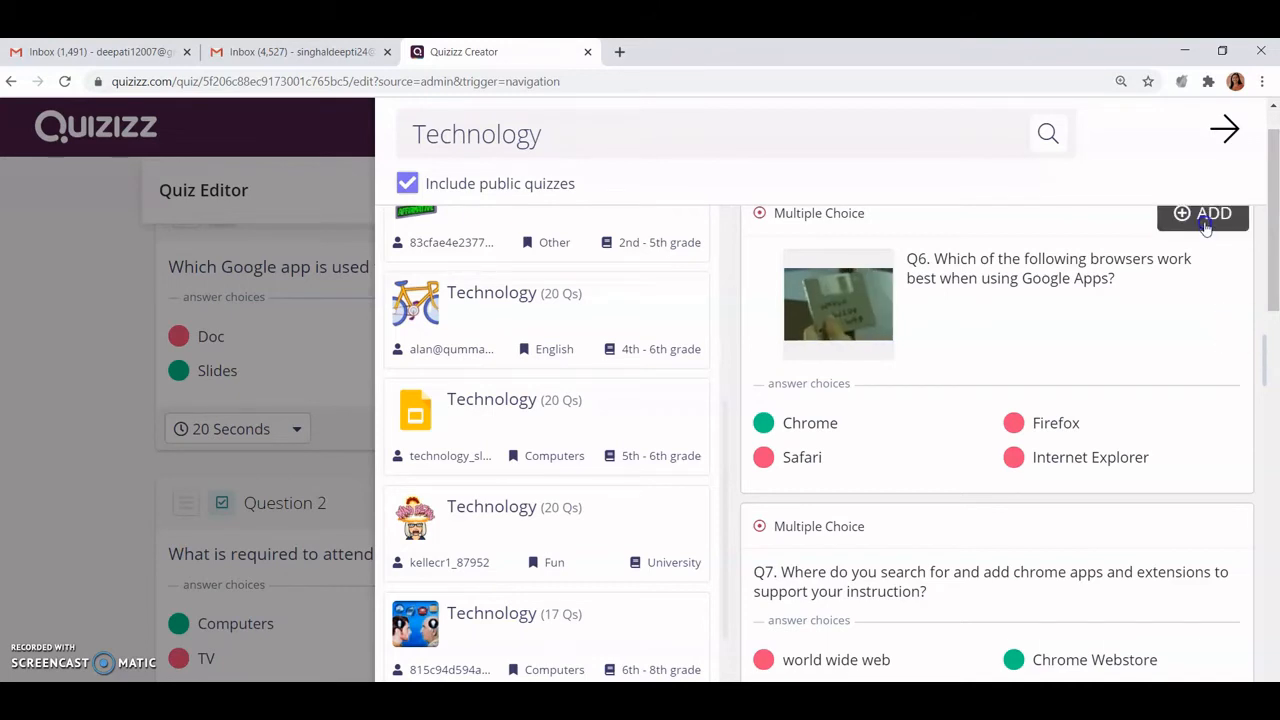
pyautogui.click(1206, 220)
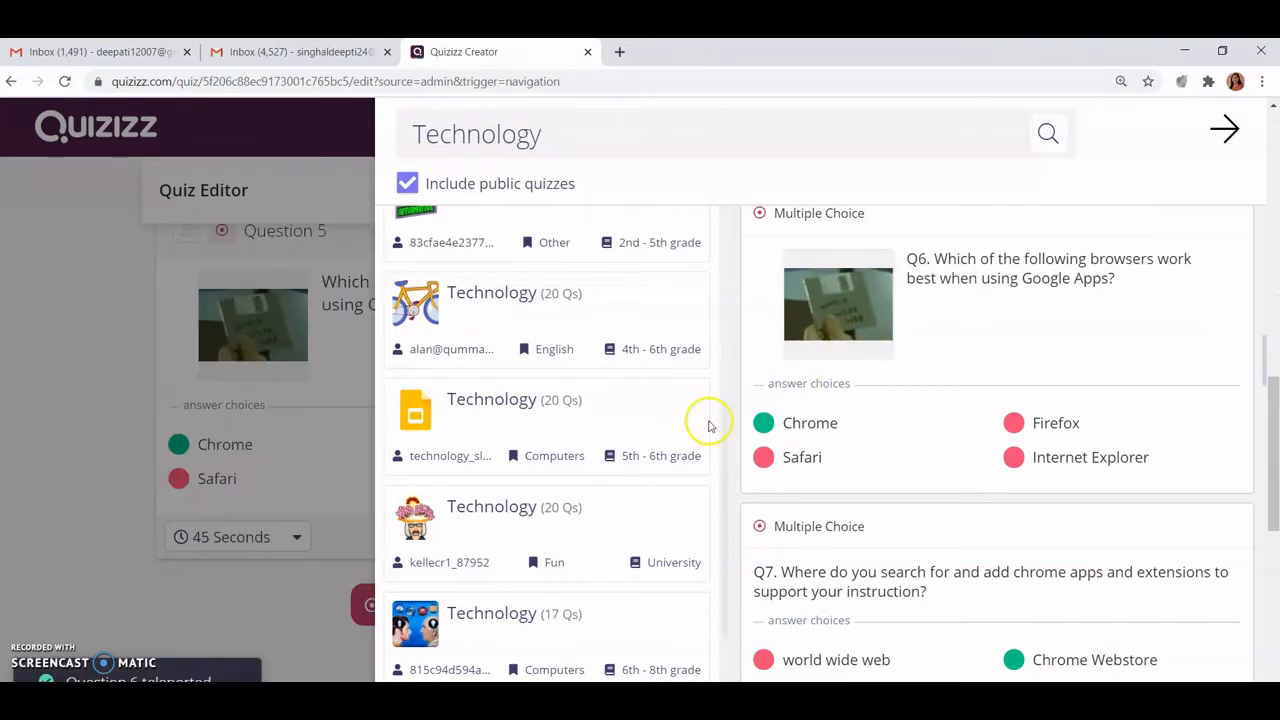
pyautogui.click(1222, 130)
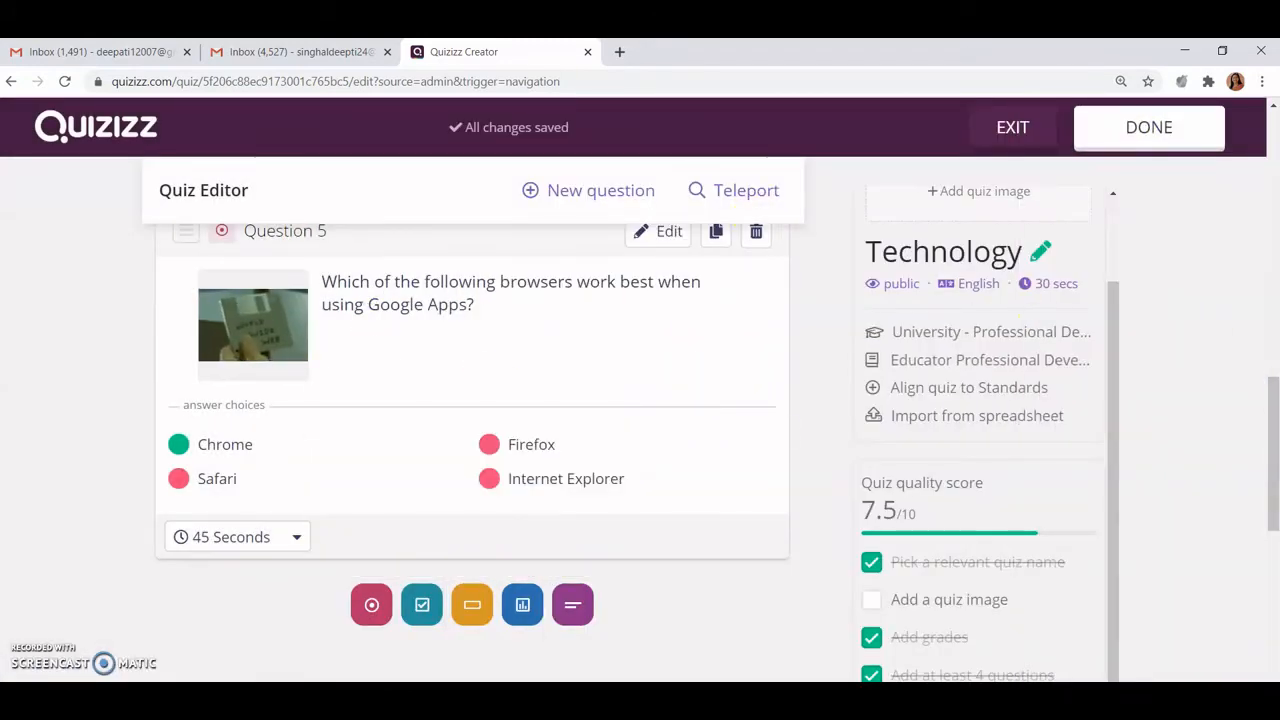
# Set the time limit of the teleported Question 5 to 20 Seconds
pyautogui.moveTo(1274, 418); pyautogui.dragTo(1273, 406)
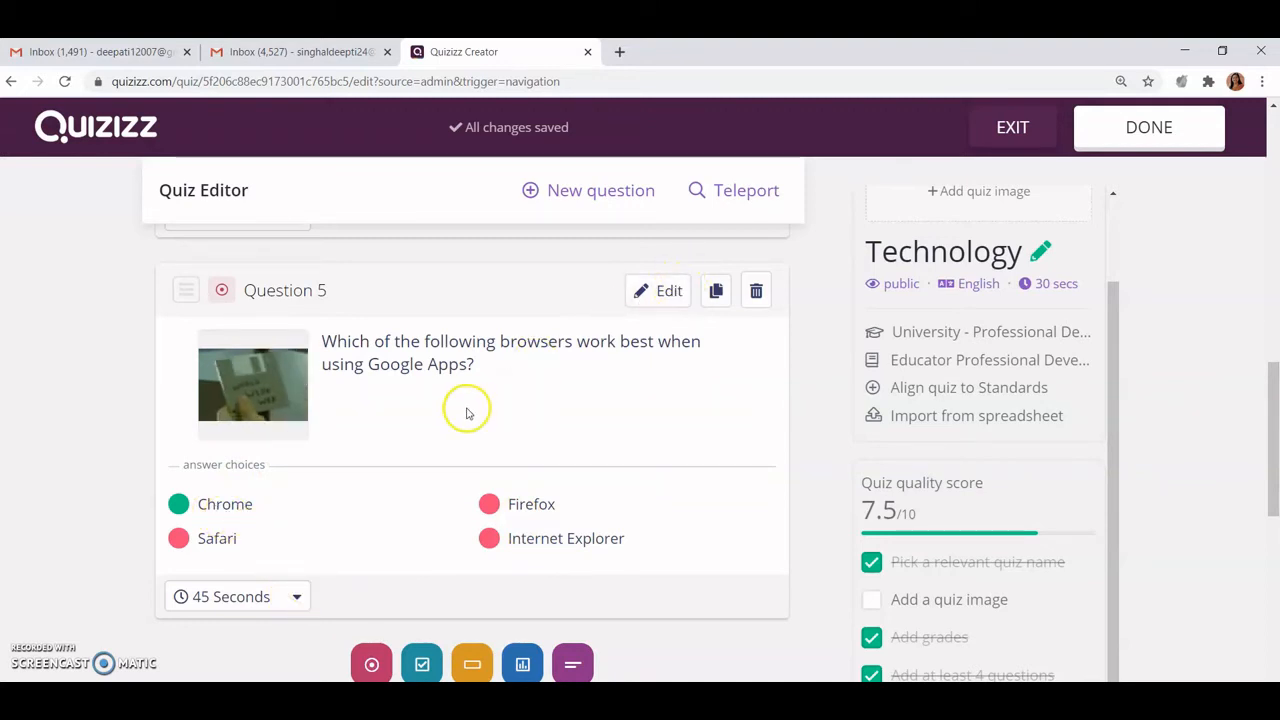
pyautogui.click(295, 598)
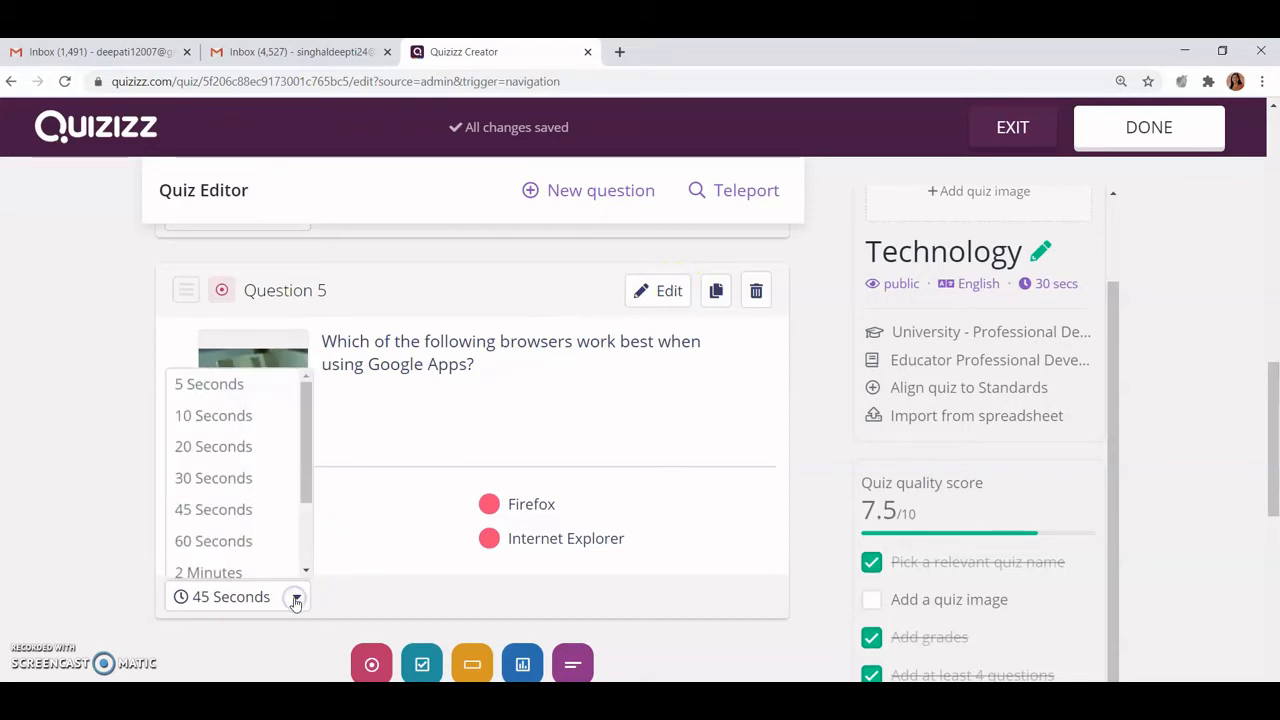
pyautogui.click(235, 448)
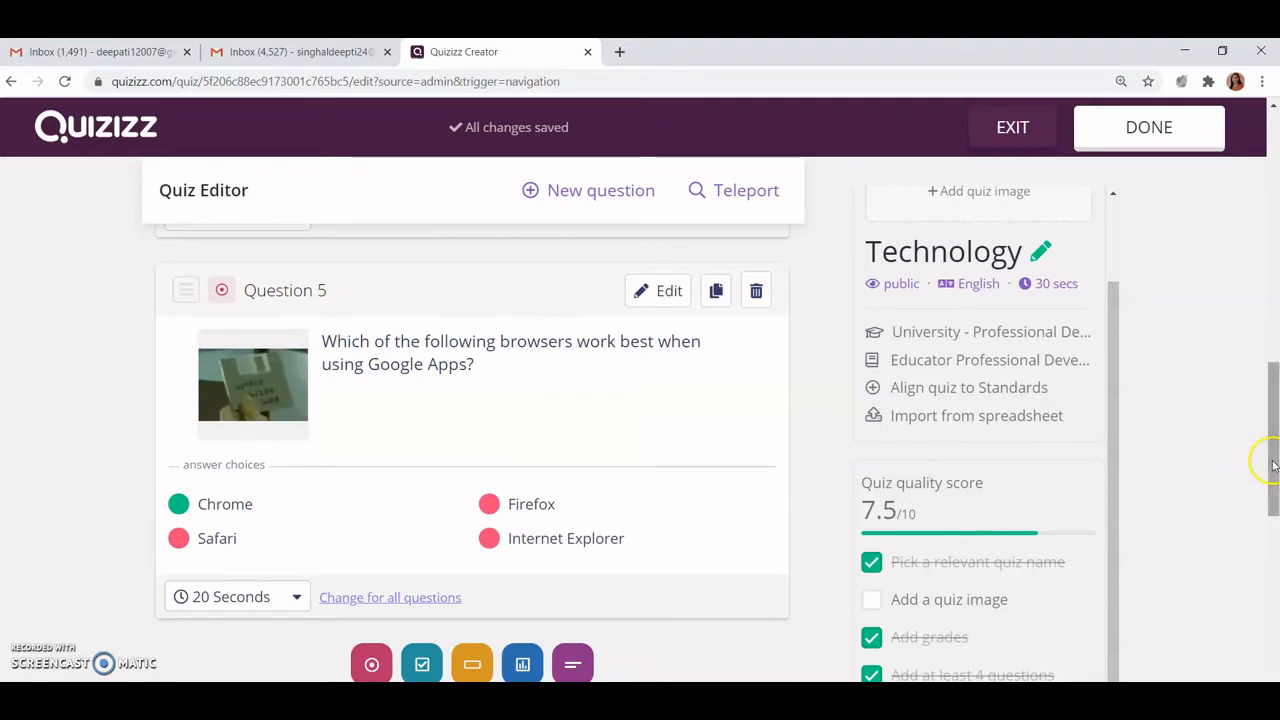
pyautogui.moveTo(1268, 457)
pyautogui.mouseDown()
pyautogui.moveTo(1266, 503)
pyautogui.moveTo(1279, 345)
pyautogui.moveTo(1268, 458)
pyautogui.mouseUp()
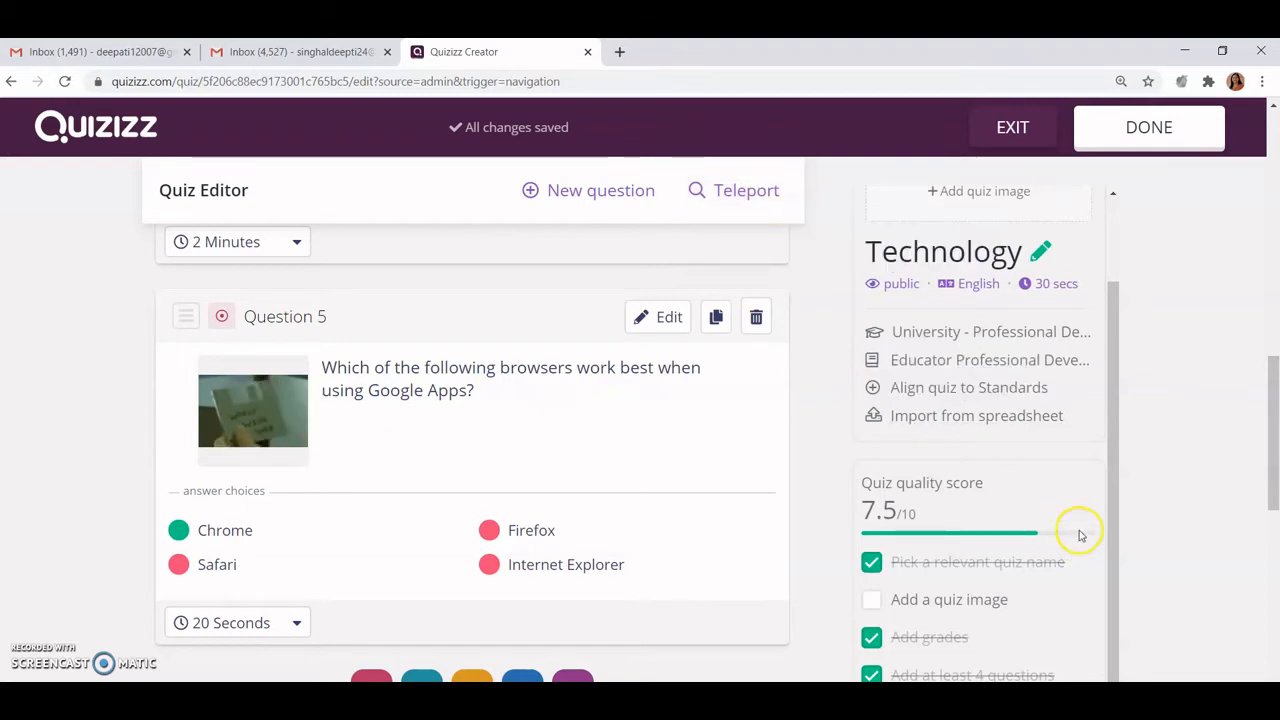
# Finish editing the Technology quiz and open its overview page
pyautogui.moveTo(1272, 425); pyautogui.dragTo(1271, 340)
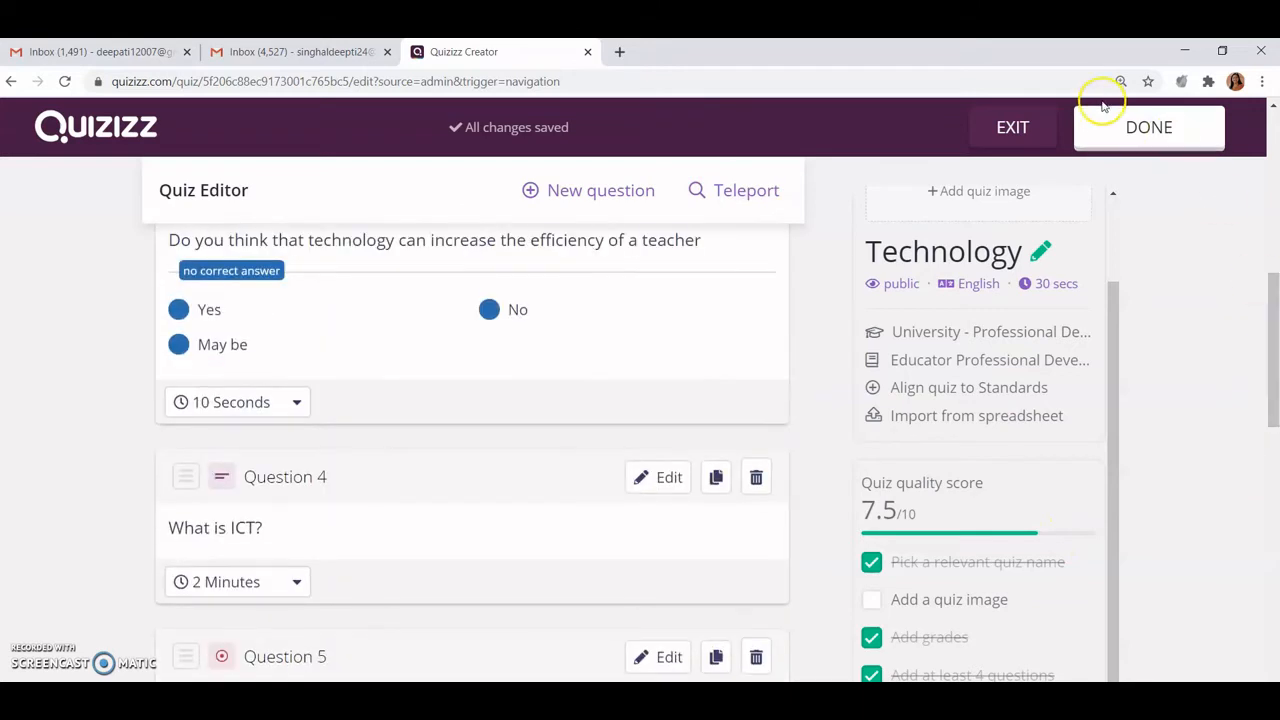
pyautogui.click(1125, 133)
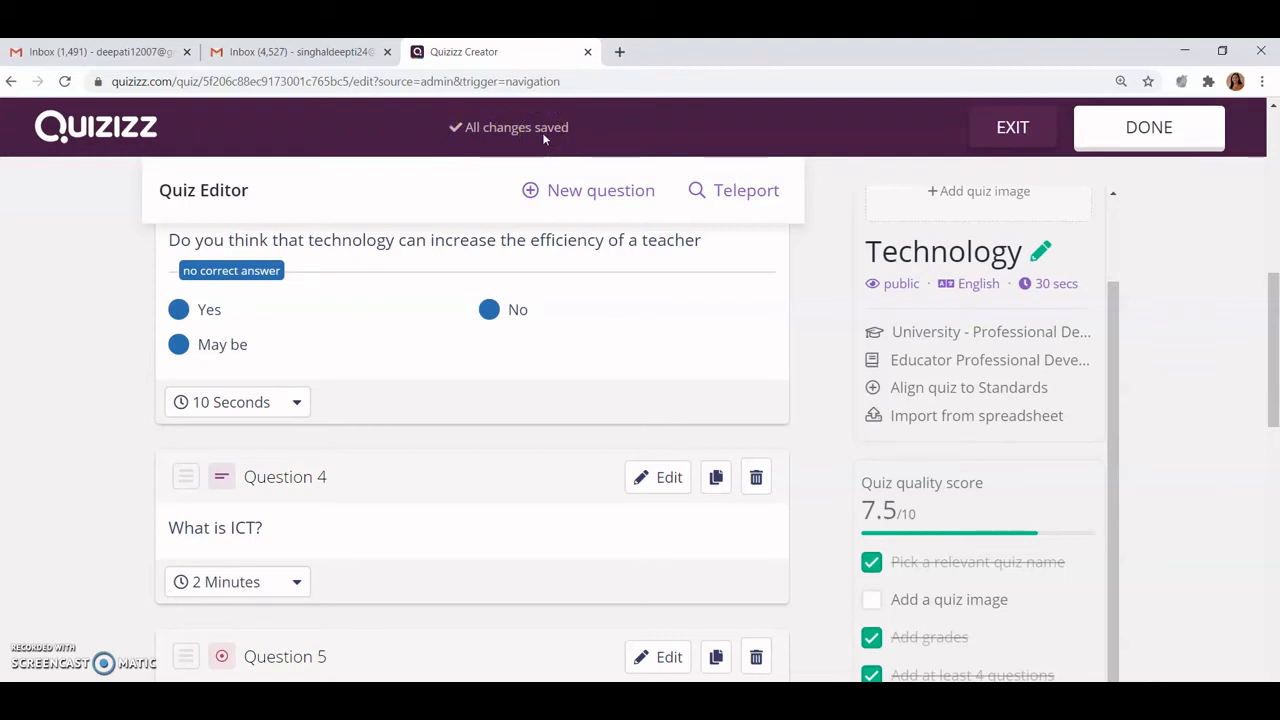
pyautogui.click(1130, 140)
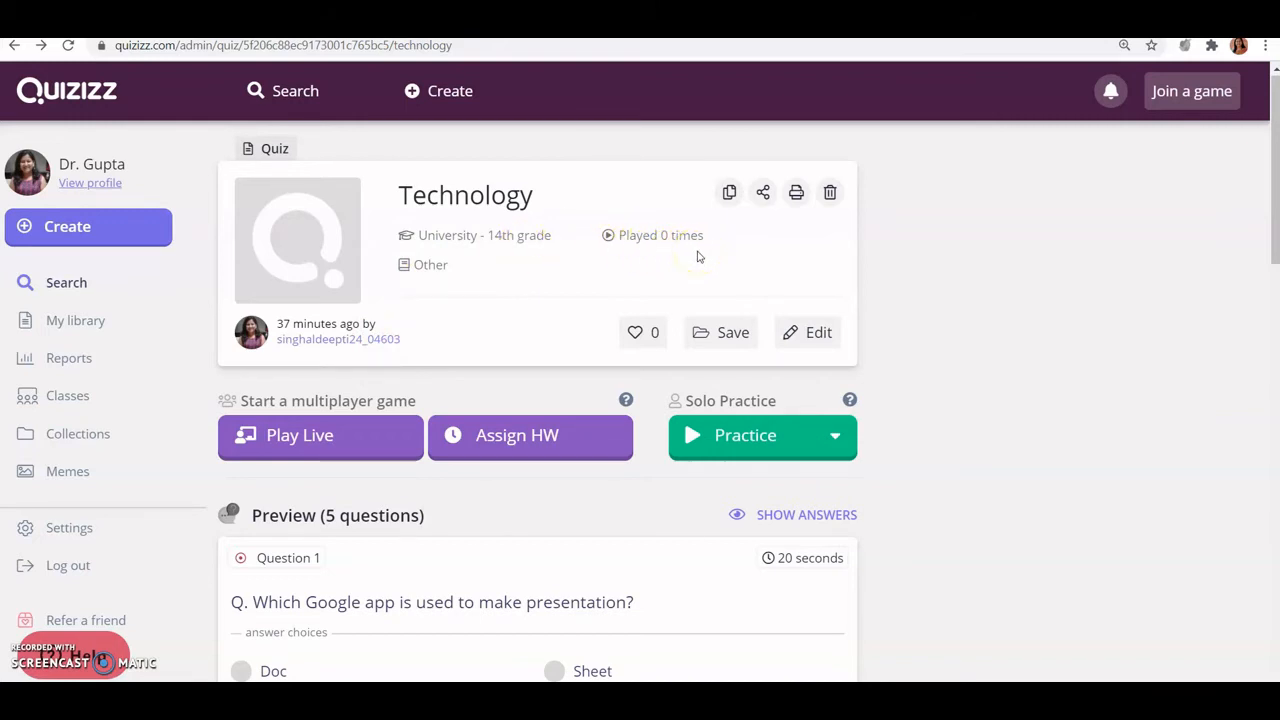
# Look through the Technology quiz's sharing options and the layout settings of its printable version
pyautogui.click(763, 195)
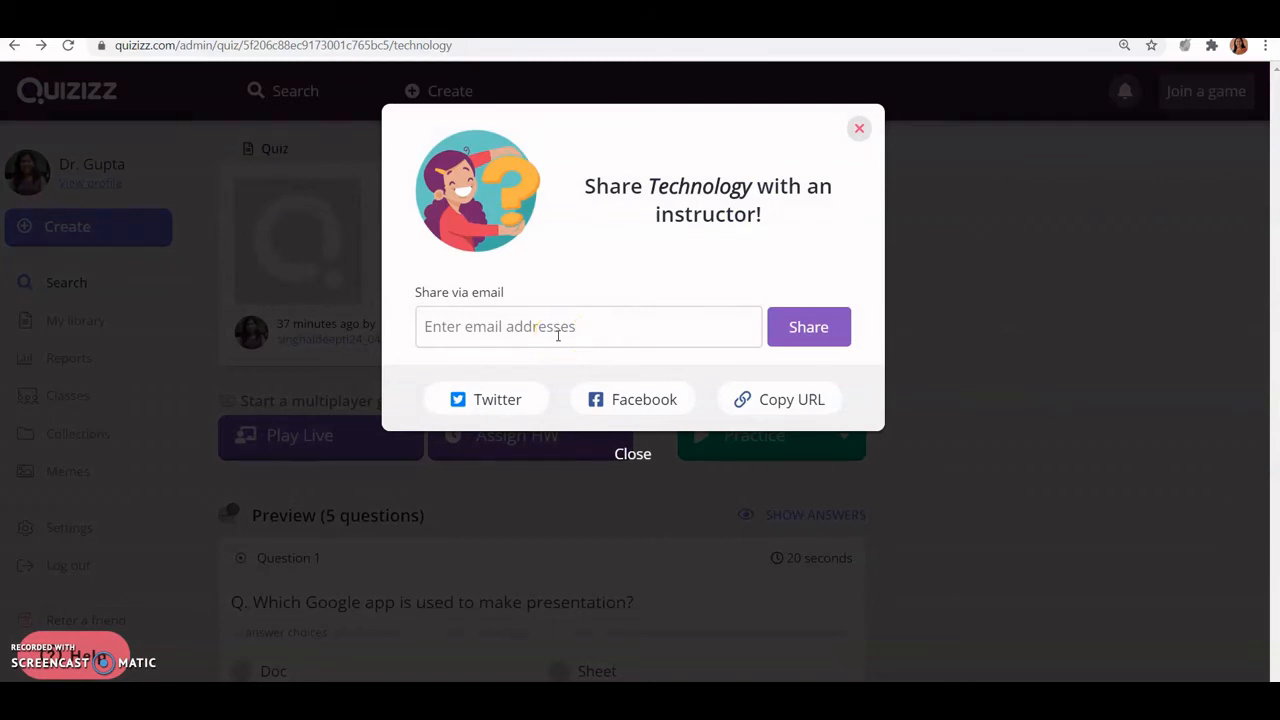
pyautogui.click(860, 132)
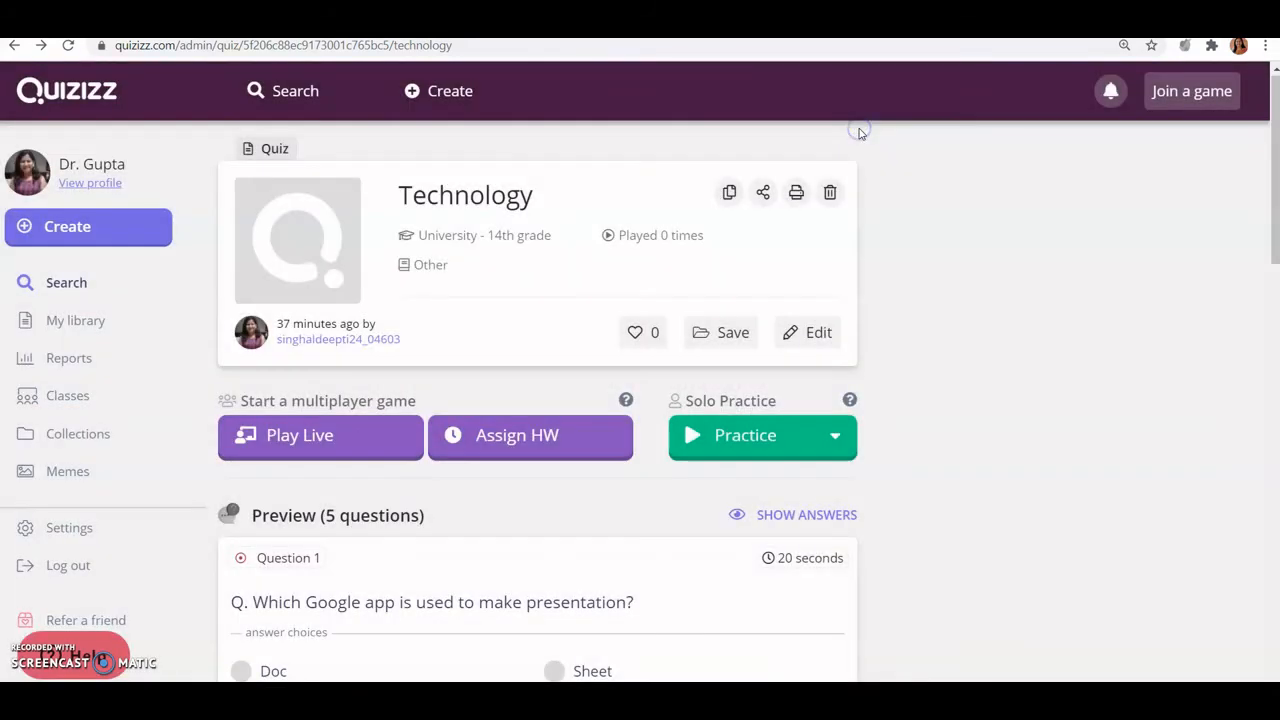
pyautogui.click(798, 195)
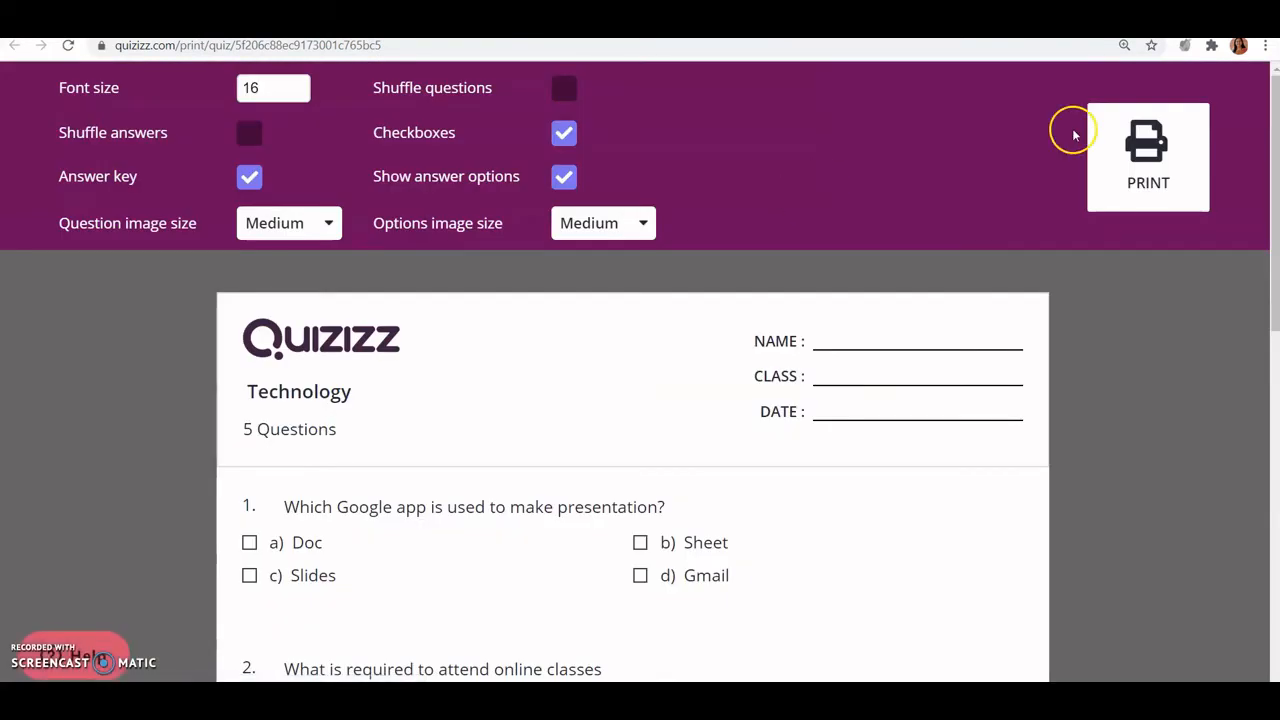
pyautogui.moveTo(1274, 158)
pyautogui.mouseDown()
pyautogui.moveTo(1274, 508)
pyautogui.moveTo(1272, 145)
pyautogui.mouseUp()
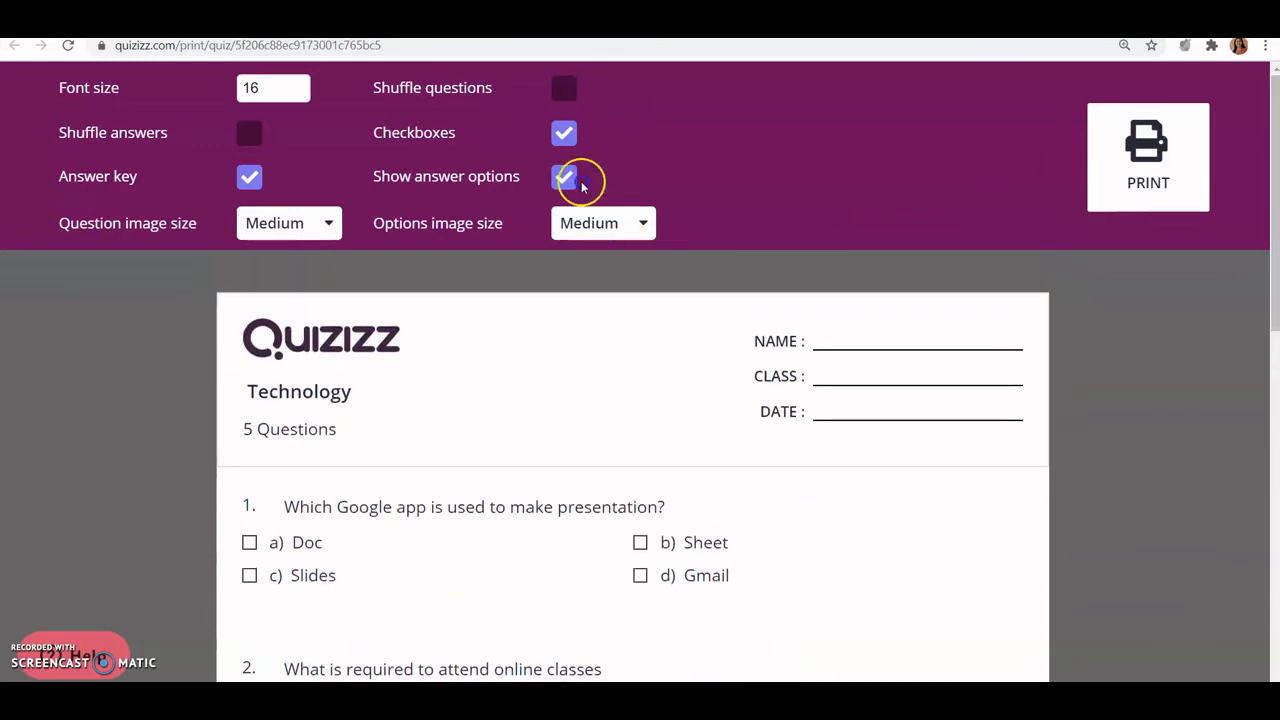
pyautogui.hotkey('ctrl', 'w')
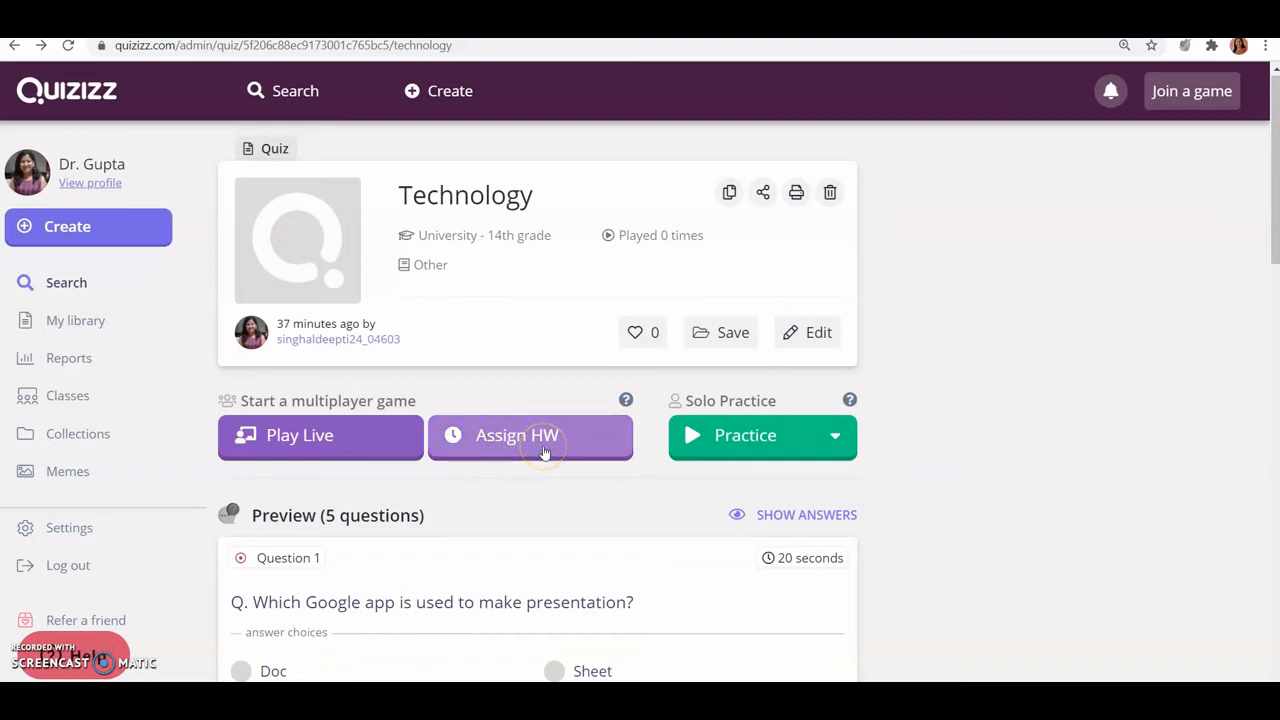
# Check the solo practice options offered for the Technology quiz
pyautogui.click(756, 450)
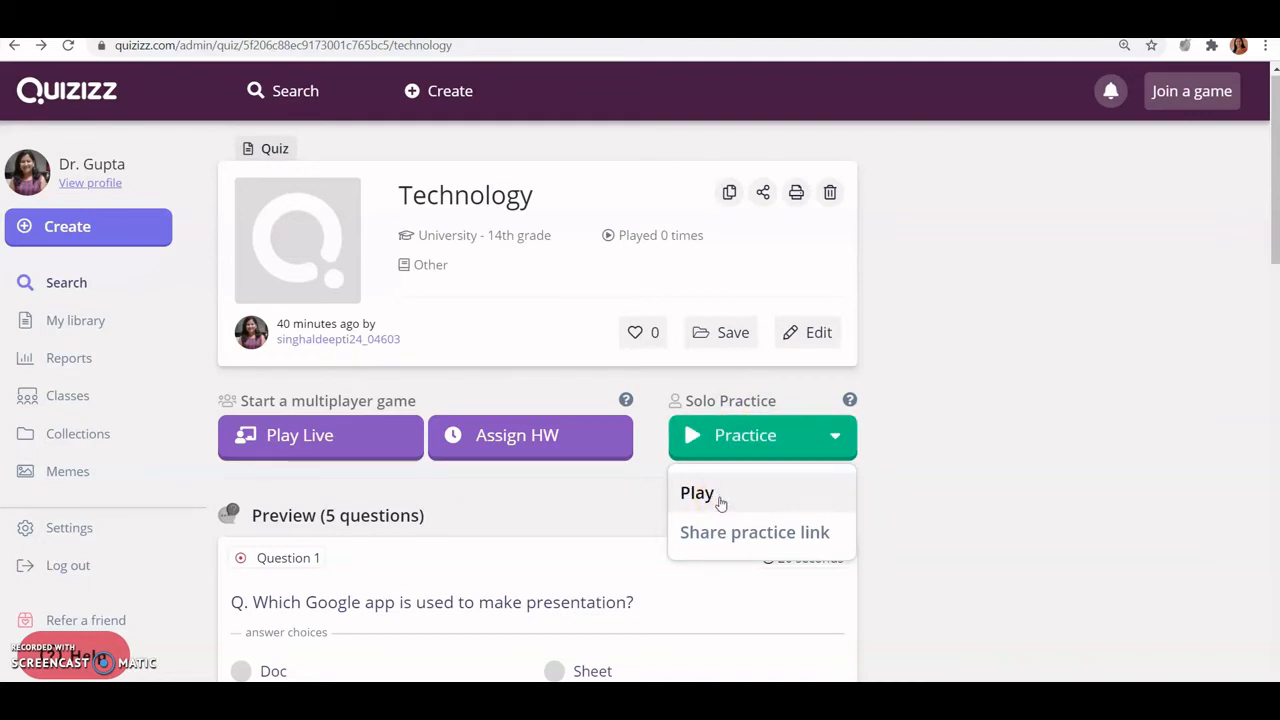
pyautogui.click(406, 491)
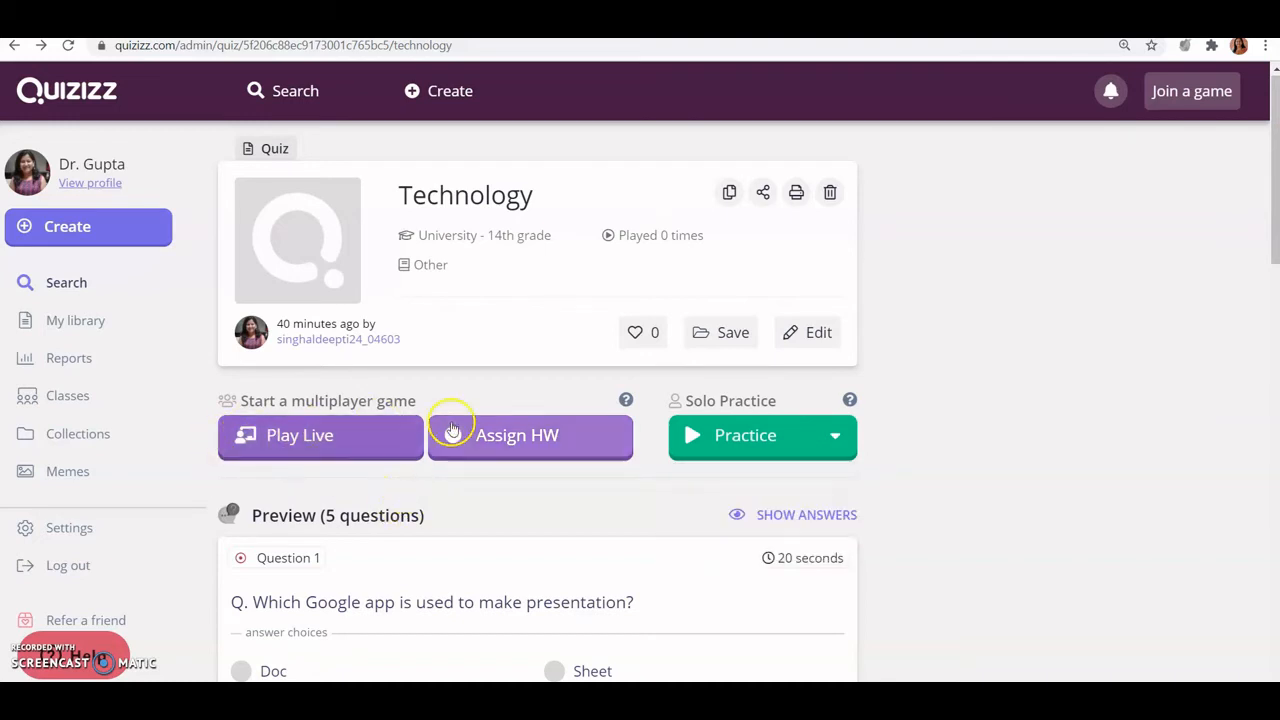
# Open the homework setup for the Technology quiz and go from its class selection to the Classes page
pyautogui.click(509, 441)
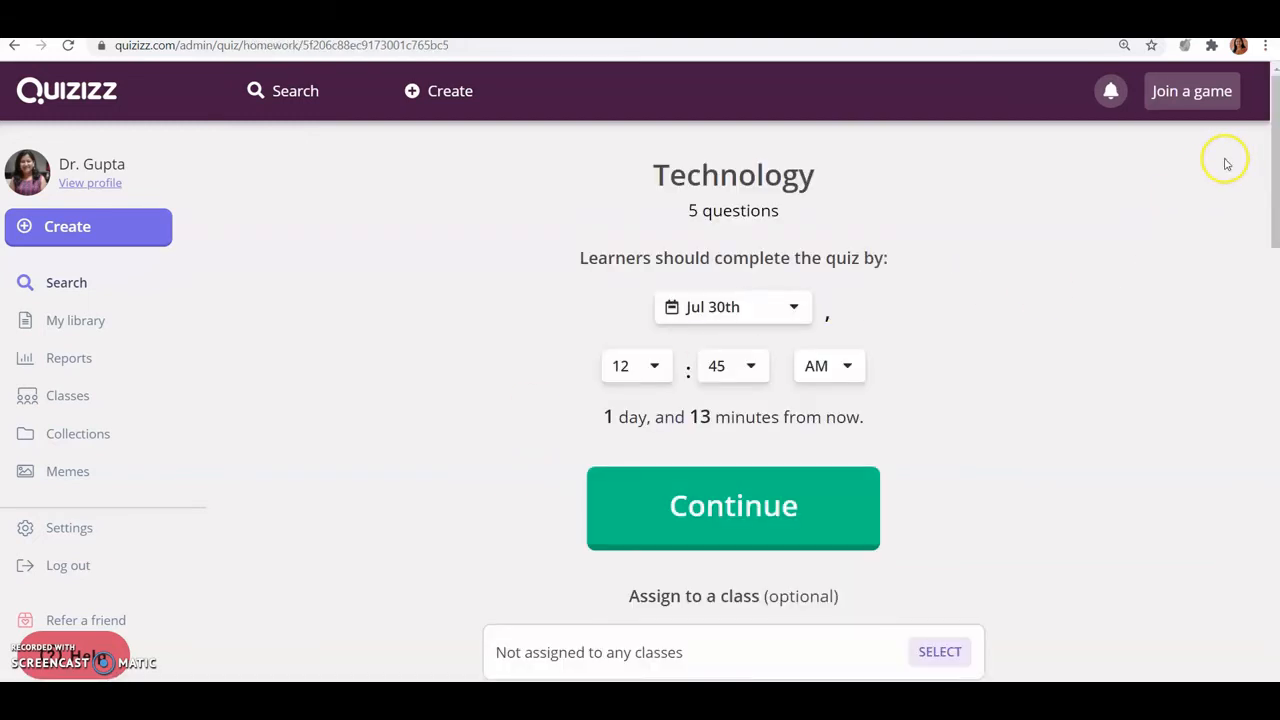
pyautogui.click(1272, 172)
pyautogui.moveTo(1272, 172)
pyautogui.mouseDown()
pyautogui.moveTo(1272, 195)
pyautogui.moveTo(1272, 181)
pyautogui.mouseUp()
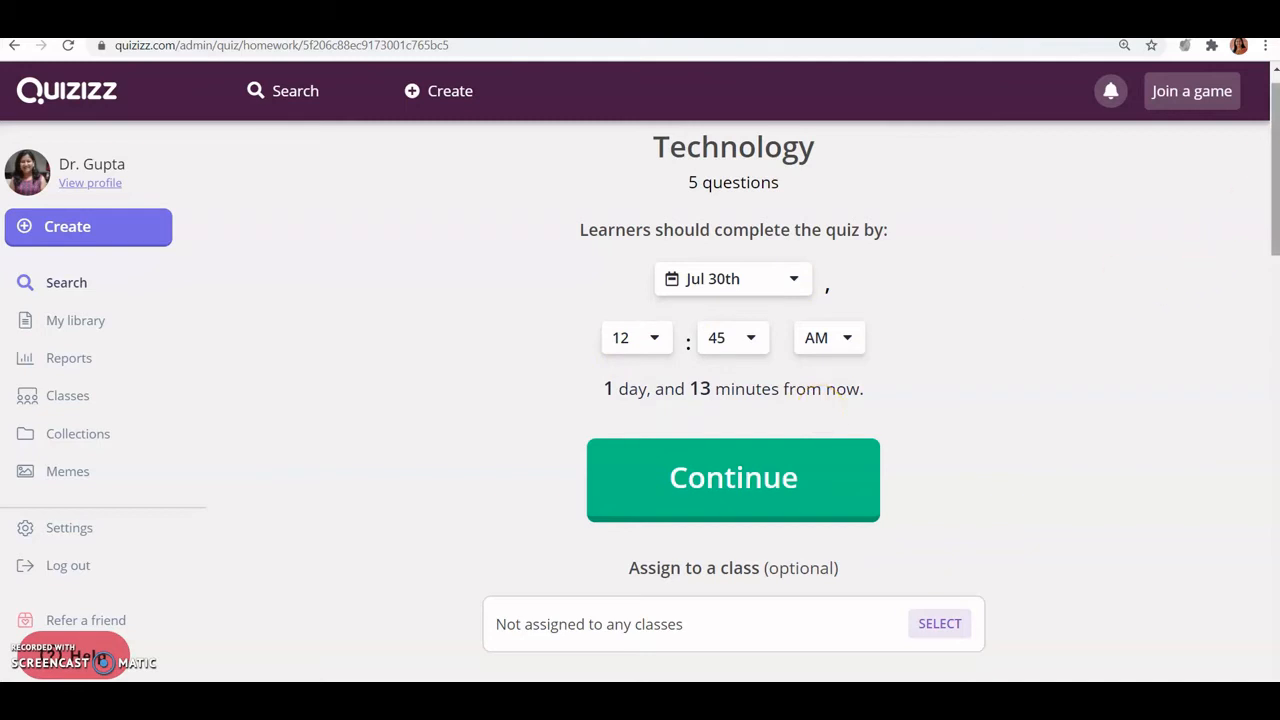
pyautogui.moveTo(1274, 207); pyautogui.dragTo(1276, 264)
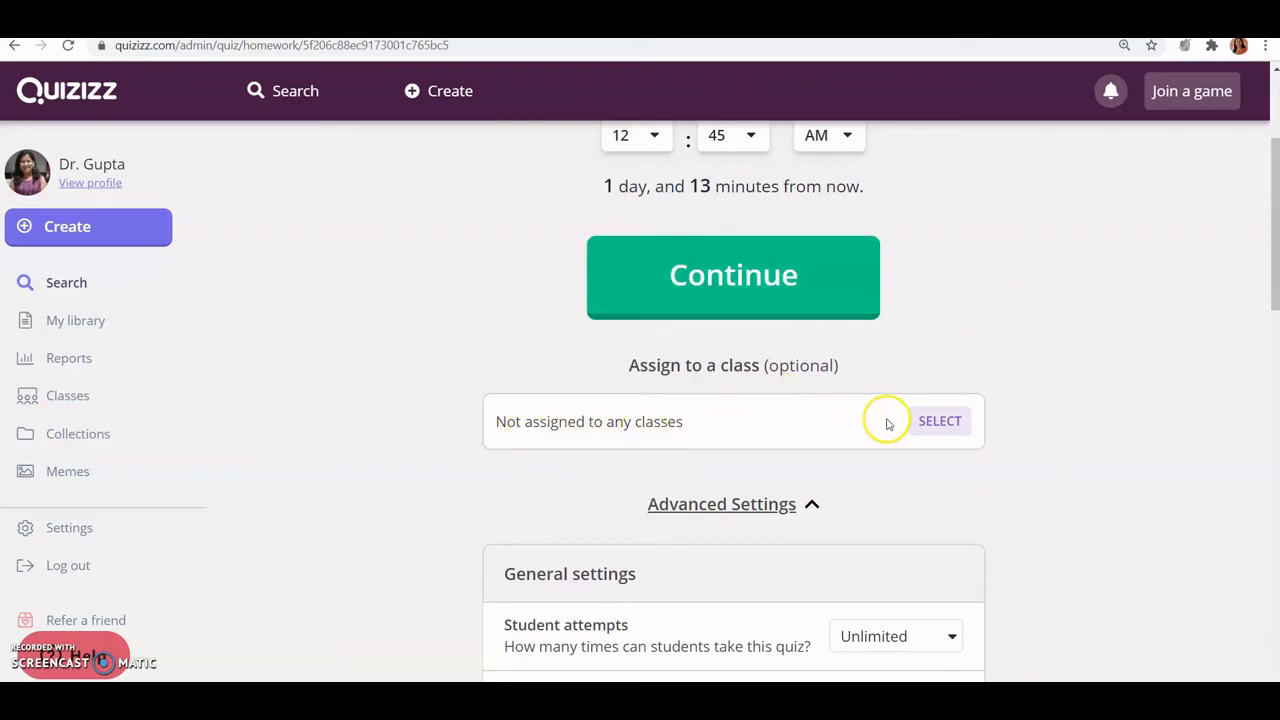
pyautogui.click(940, 428)
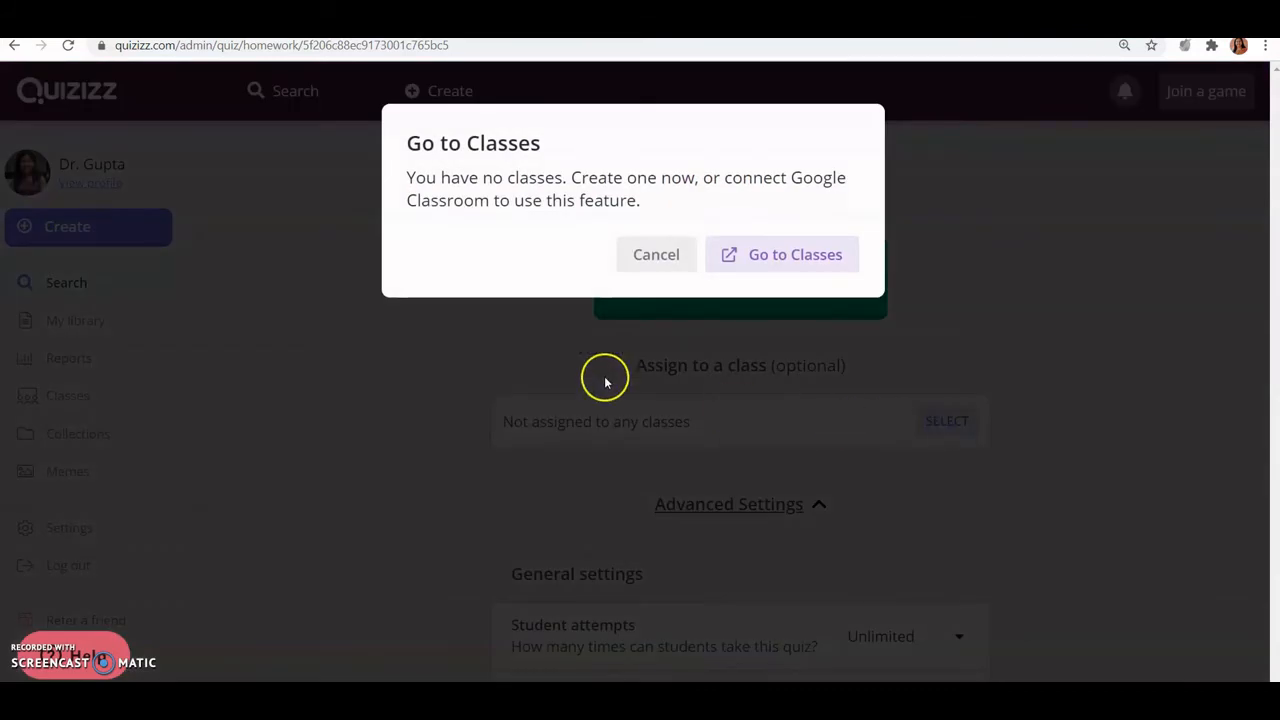
pyautogui.click(760, 256)
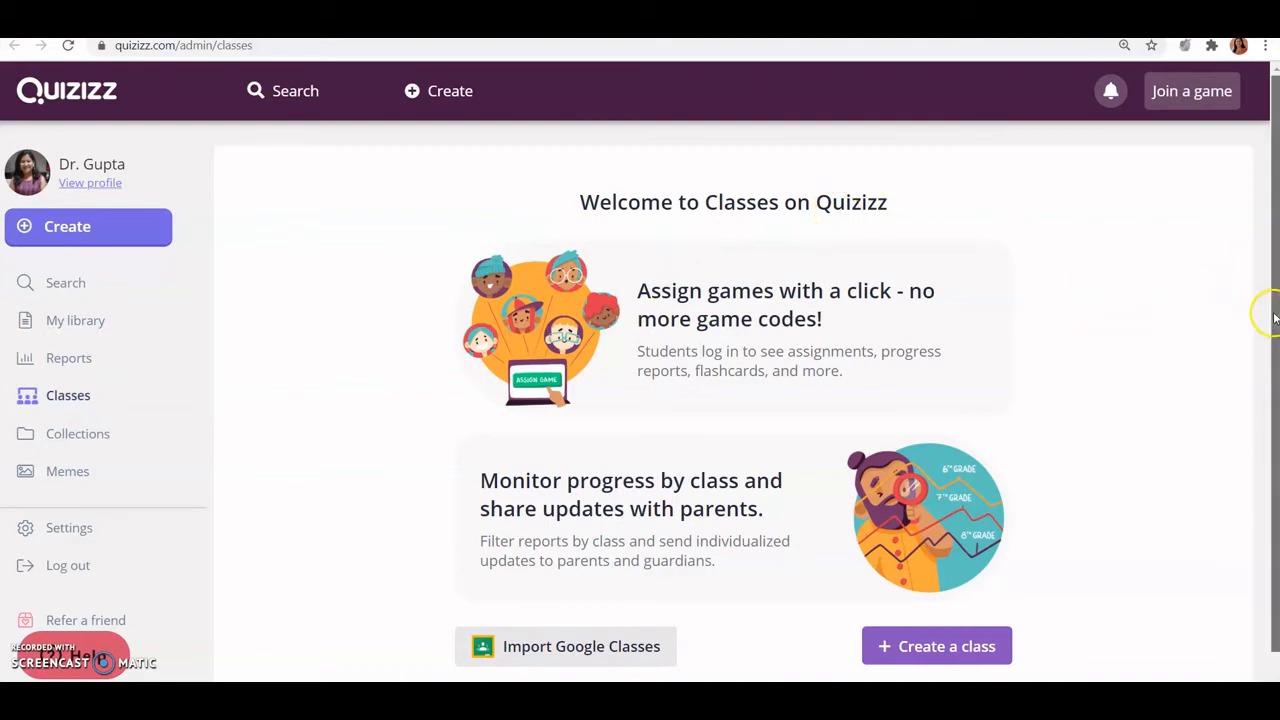
# Import the Google classes Virtual Environment (VE) and Virtual learning Environment (VLE), and show the student list of the VLE class
pyautogui.moveTo(1273, 318); pyautogui.dragTo(1266, 346)
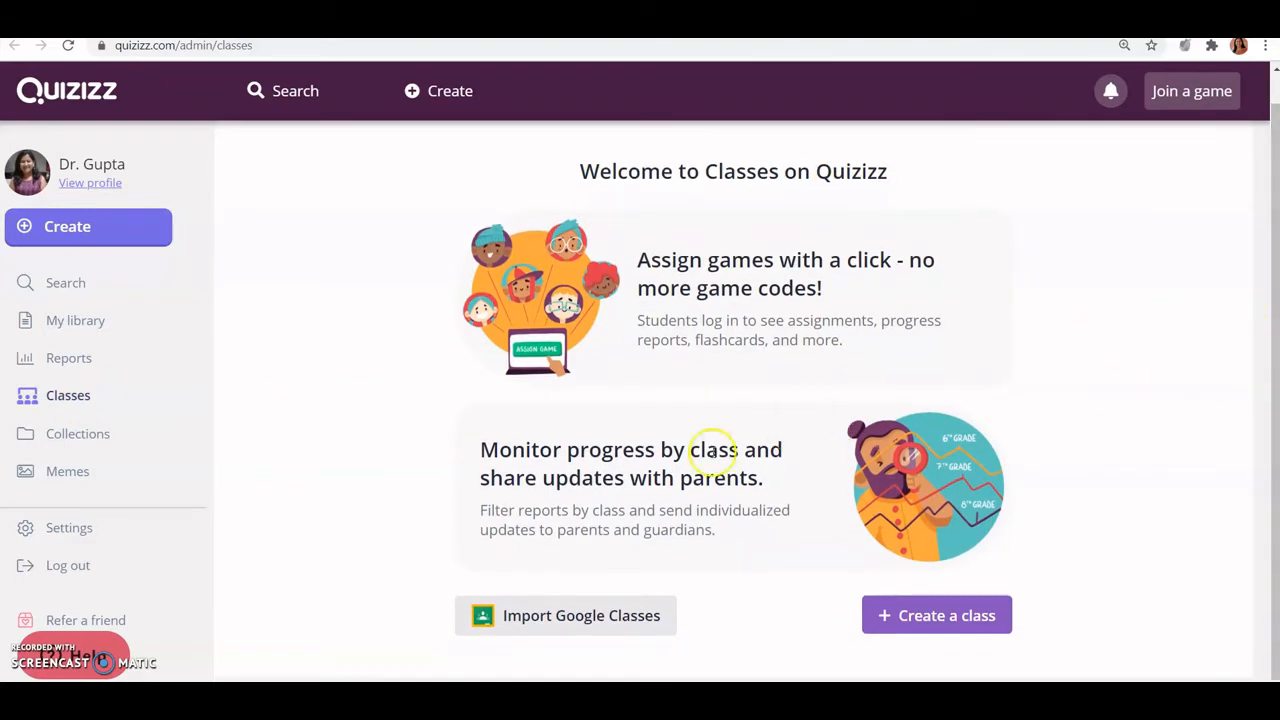
pyautogui.click(566, 618)
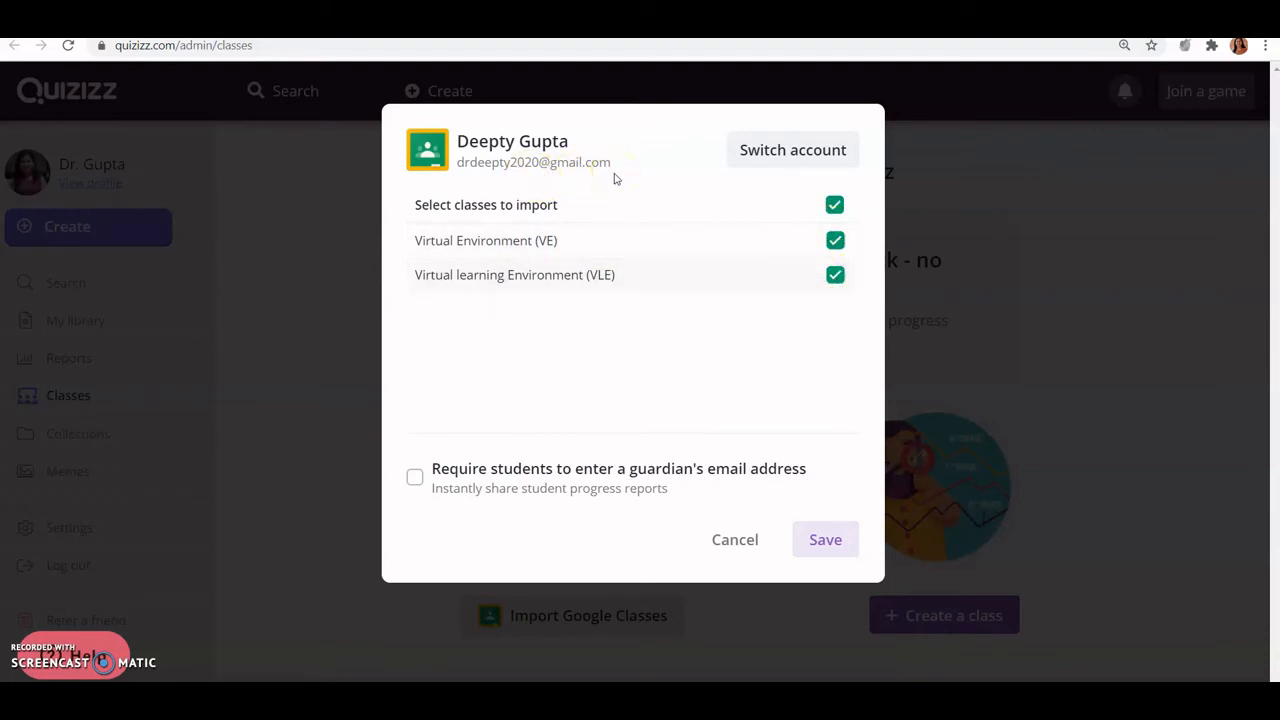
pyautogui.click(825, 540)
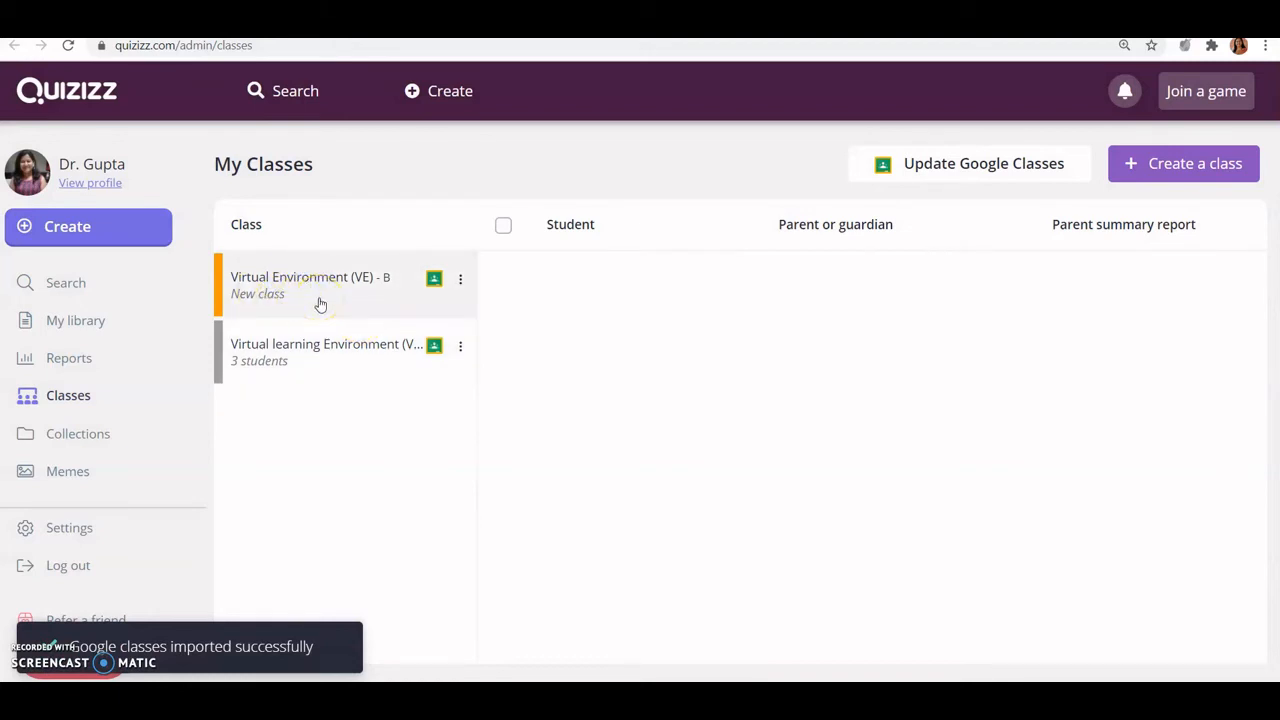
pyautogui.click(360, 355)
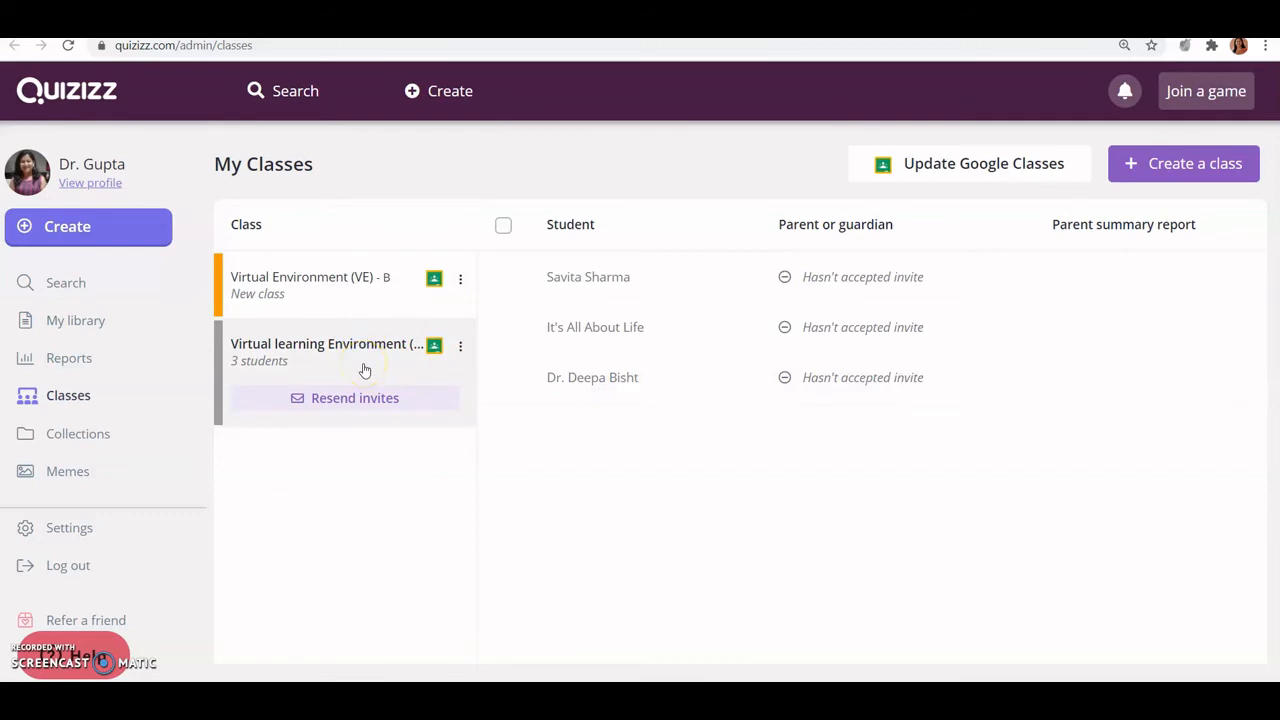
# Reopen the five-question Technology quiz from the library and start assigning it as homework
pyautogui.click(75, 330)
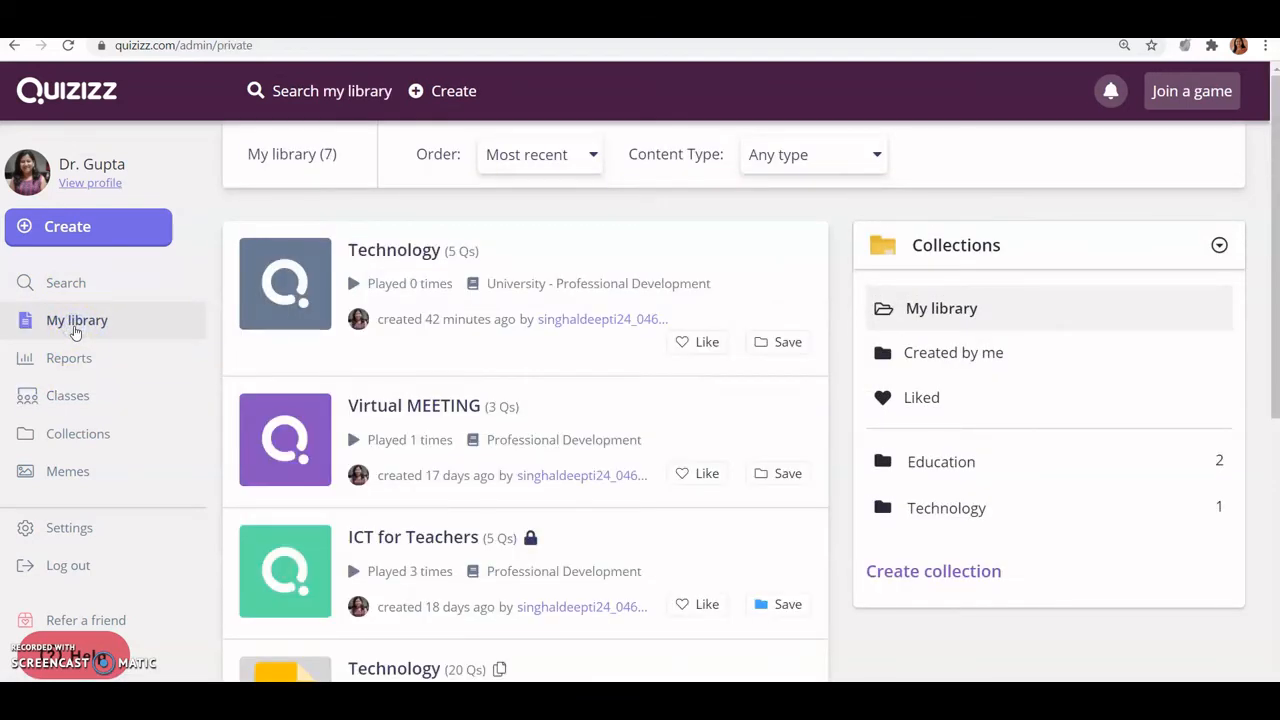
pyautogui.click(548, 261)
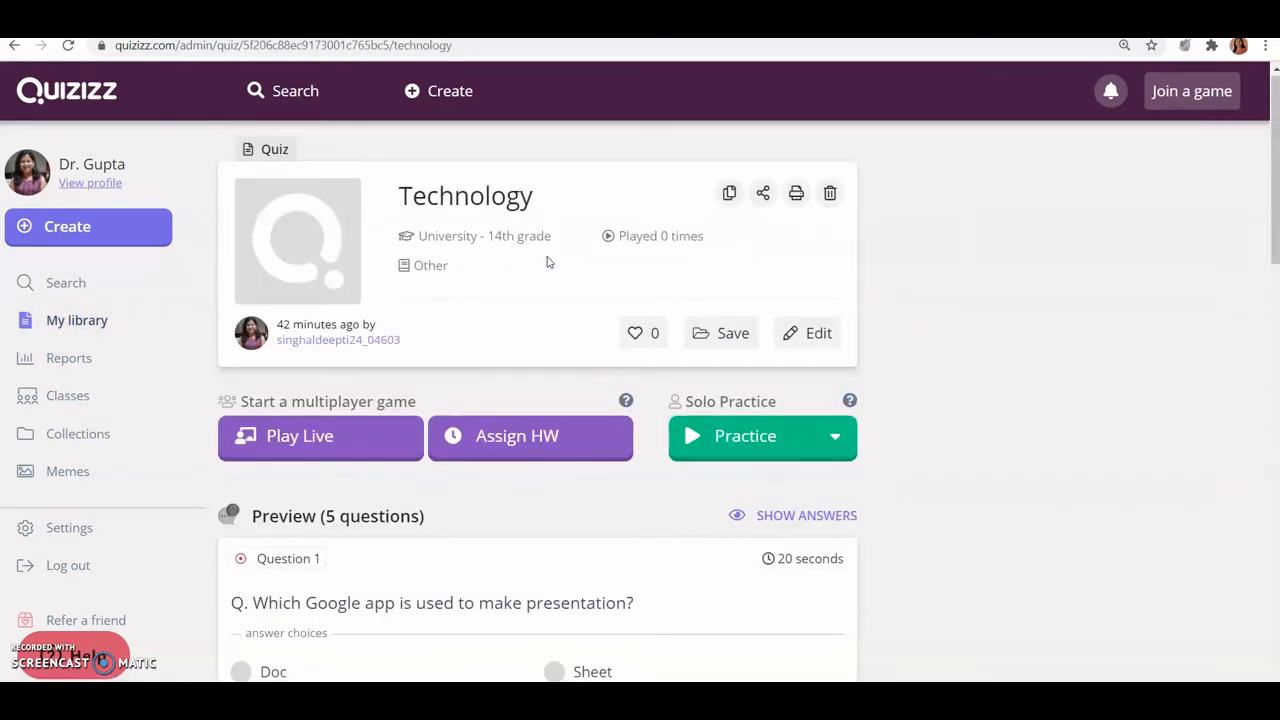
pyautogui.click(539, 381)
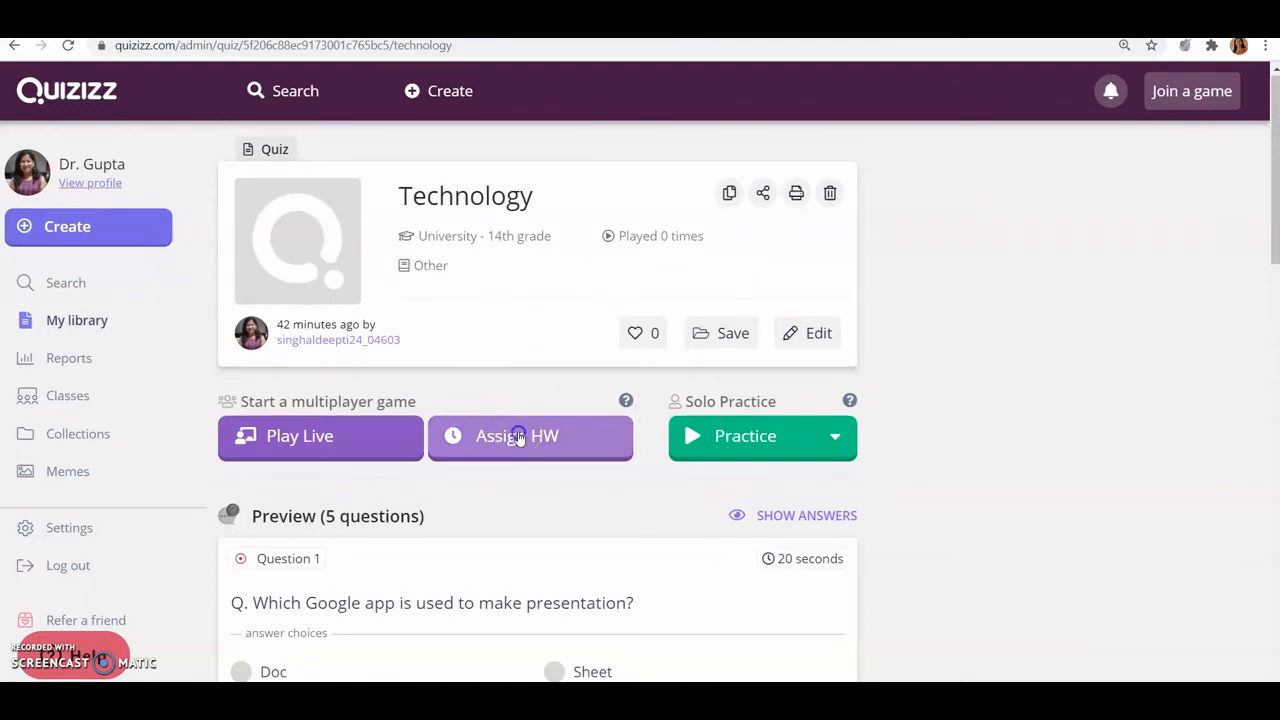
pyautogui.click(518, 437)
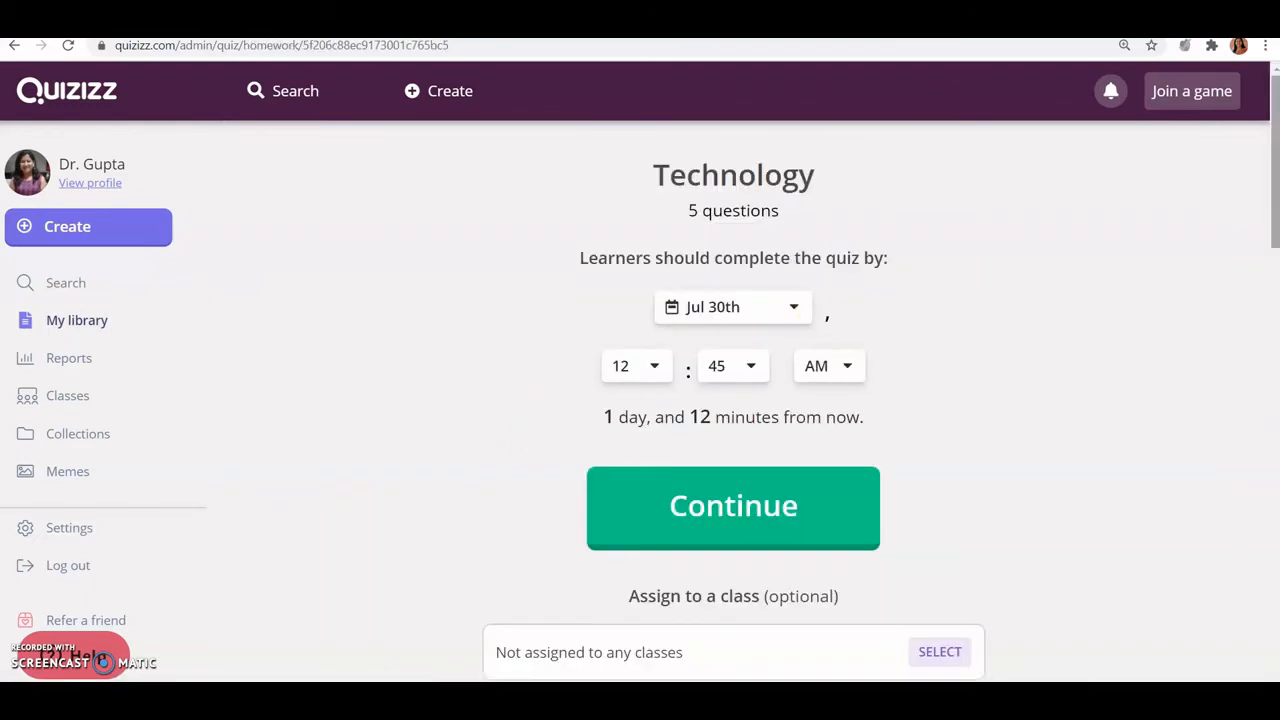
# Select the class Virtual learning Environment (VLE) - A for the homework, leaving the assignment title blank
pyautogui.moveTo(1272, 208); pyautogui.dragTo(1272, 296)
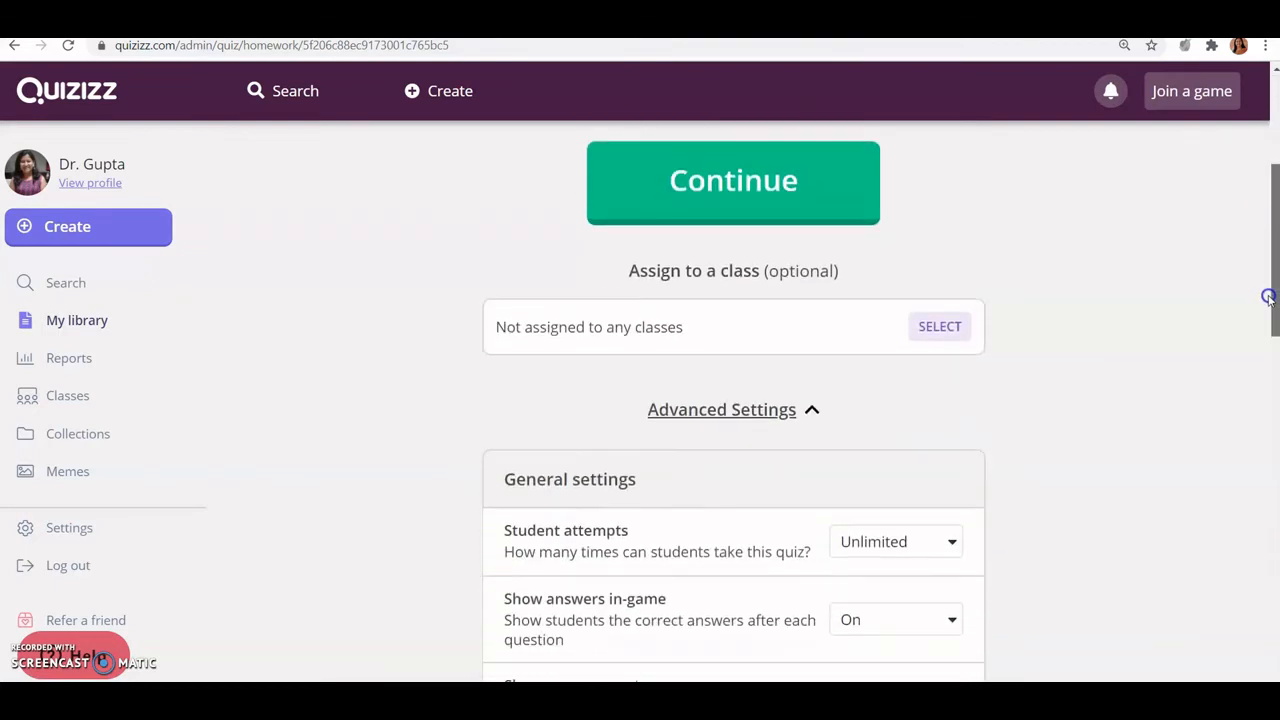
pyautogui.click(930, 333)
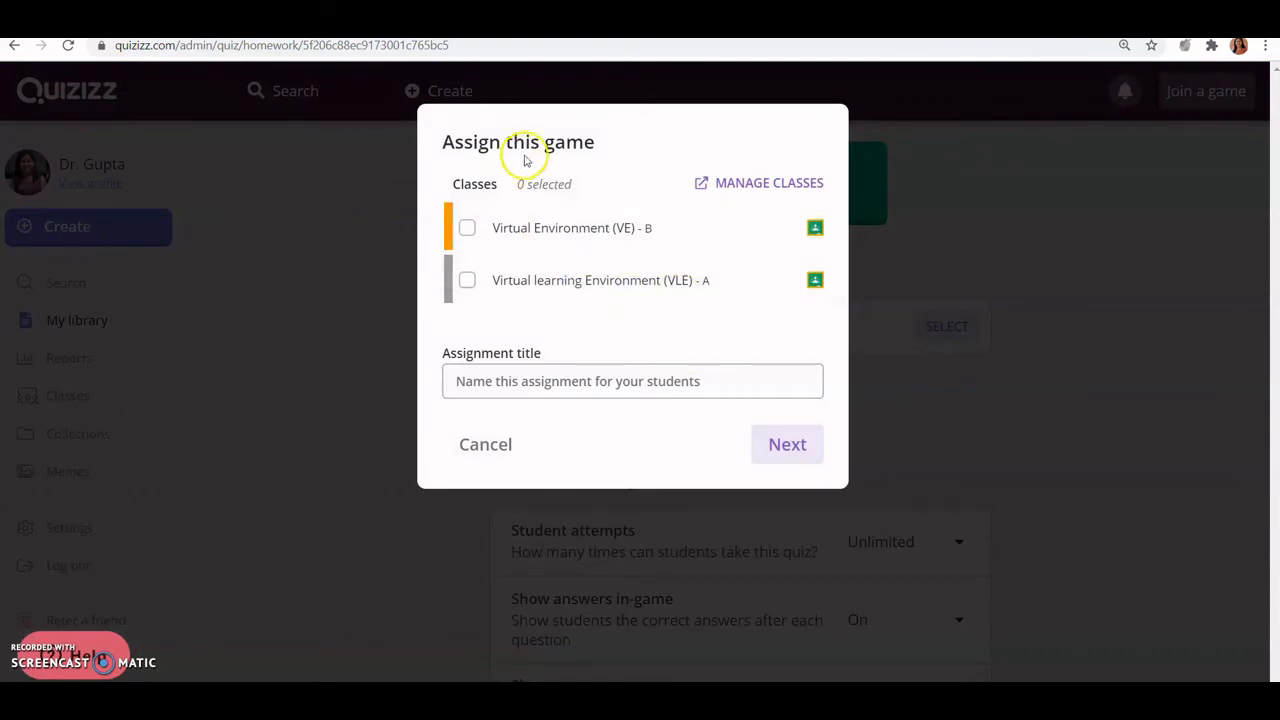
pyautogui.click(468, 283)
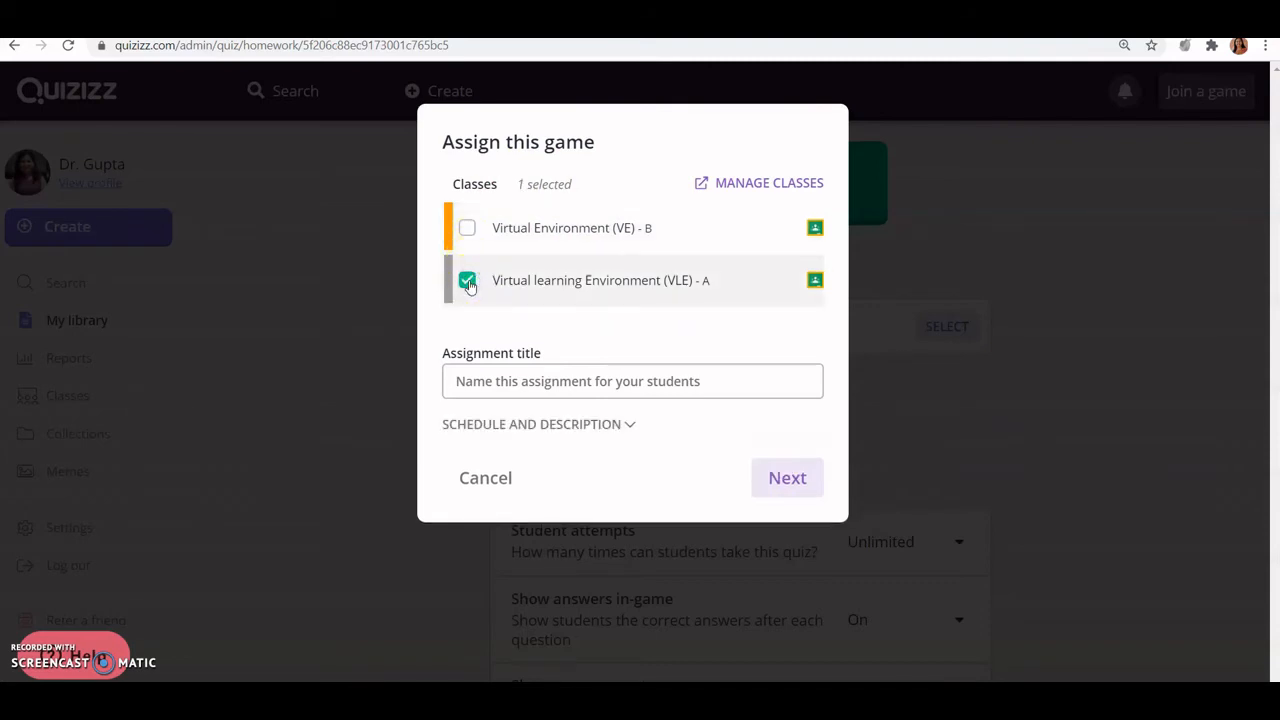
pyautogui.click(555, 382)
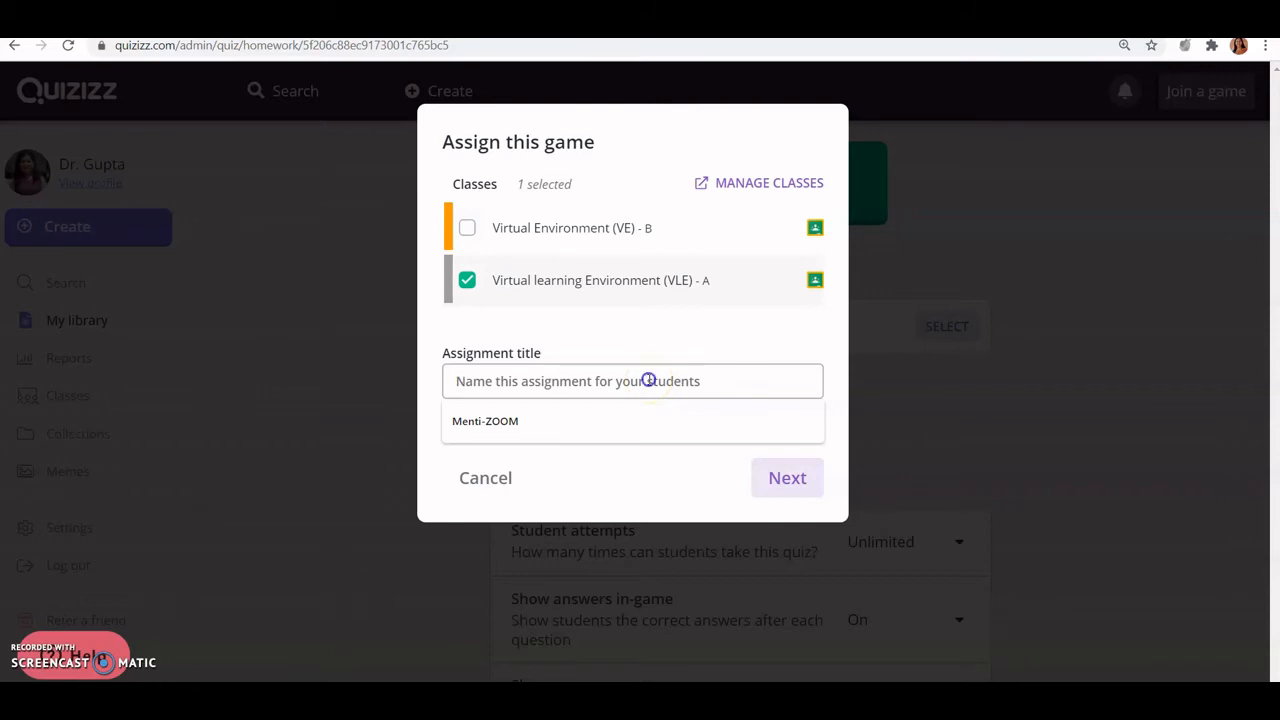
pyautogui.click(789, 478)
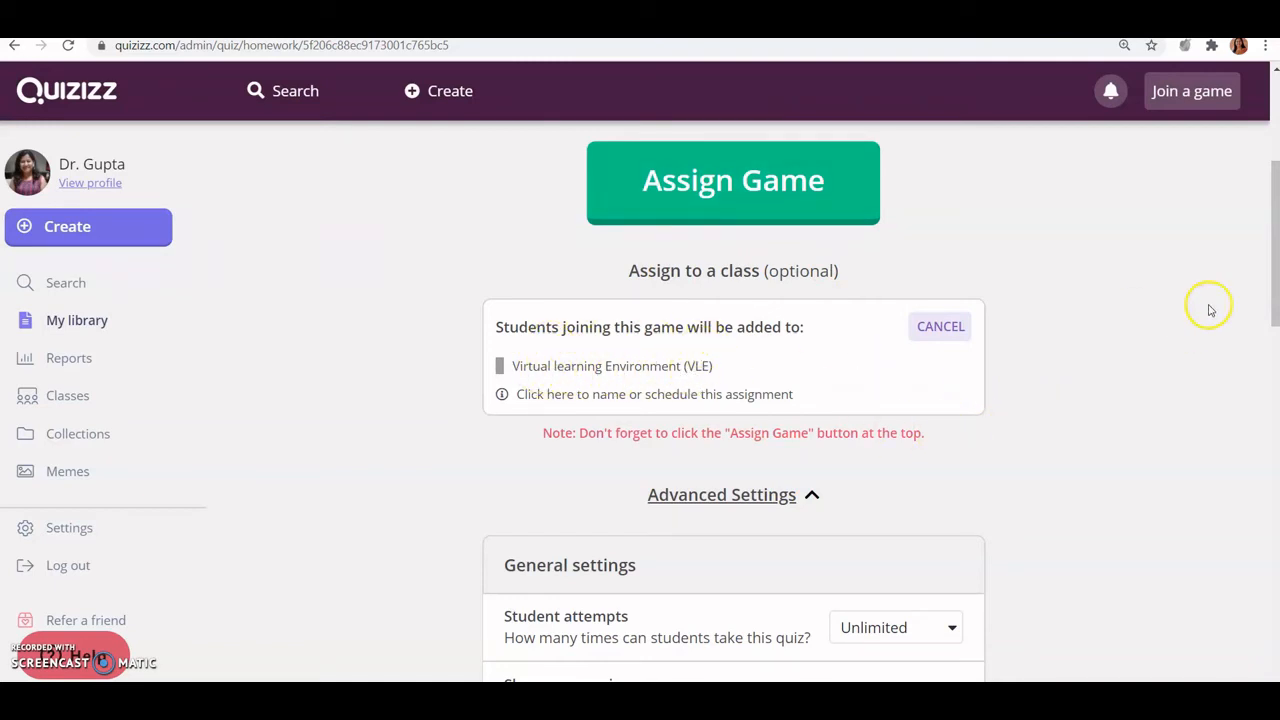
# Limit the student attempts for the homework quiz to 2 in the general settings
pyautogui.moveTo(1273, 278); pyautogui.dragTo(1273, 361)
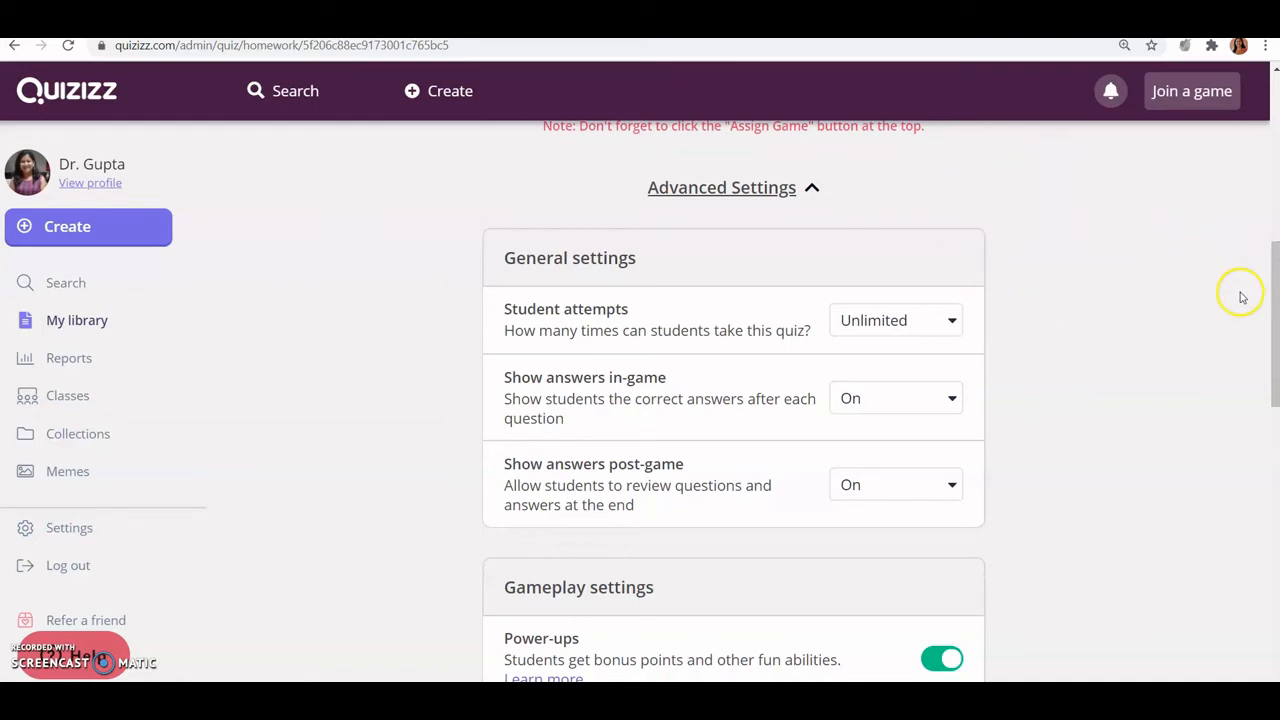
pyautogui.moveTo(1273, 322); pyautogui.dragTo(1274, 337)
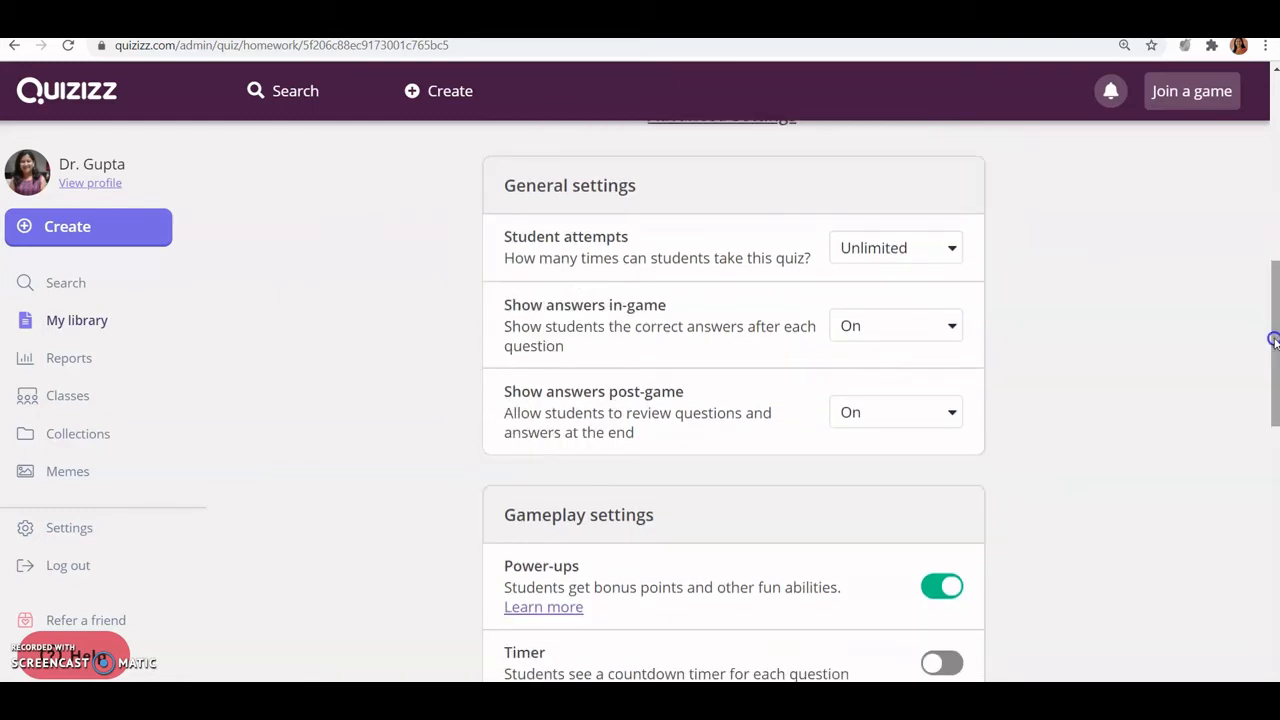
pyautogui.click(952, 249)
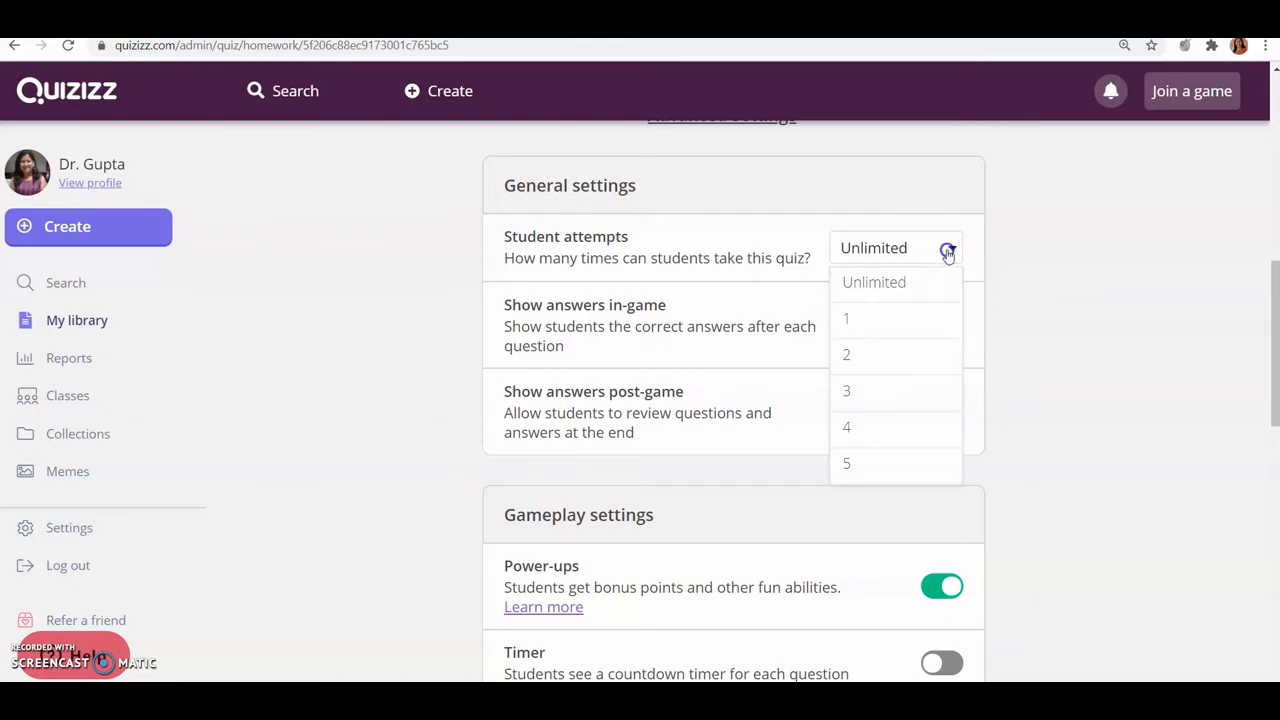
pyautogui.click(880, 369)
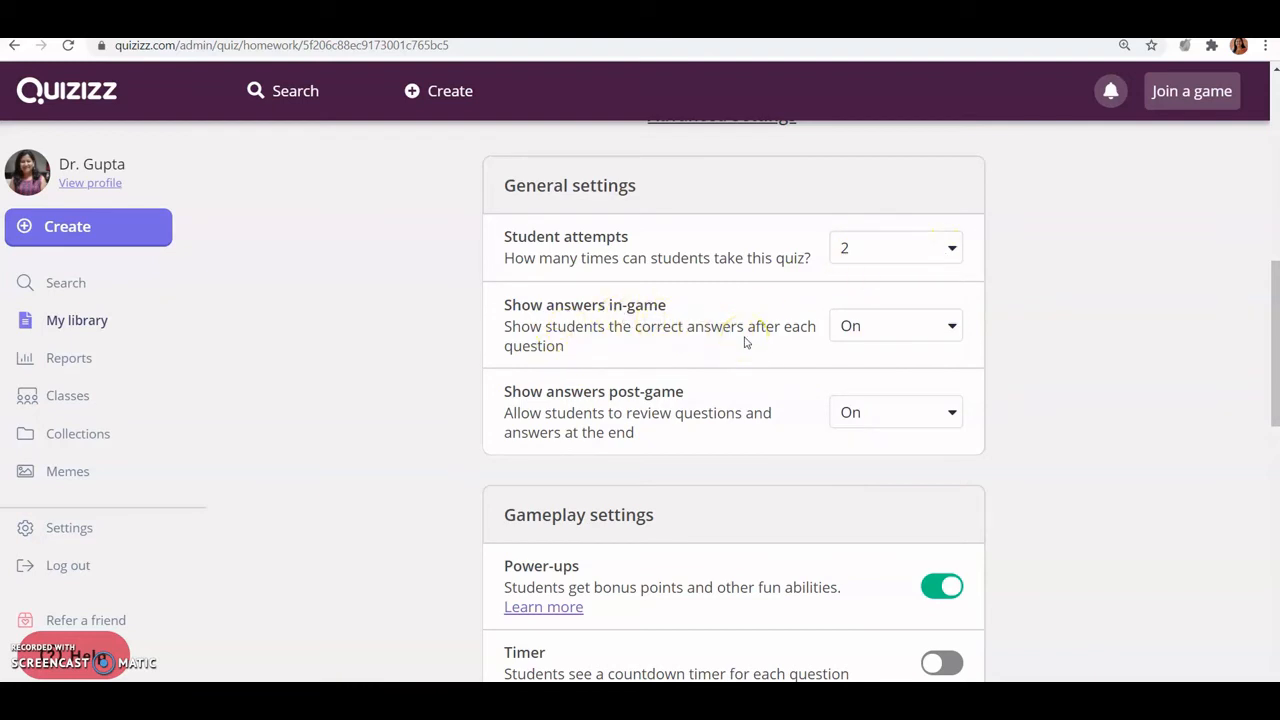
# Look through the available options for showing answers in-game and post-game, leaving both settings on
pyautogui.click(953, 330)
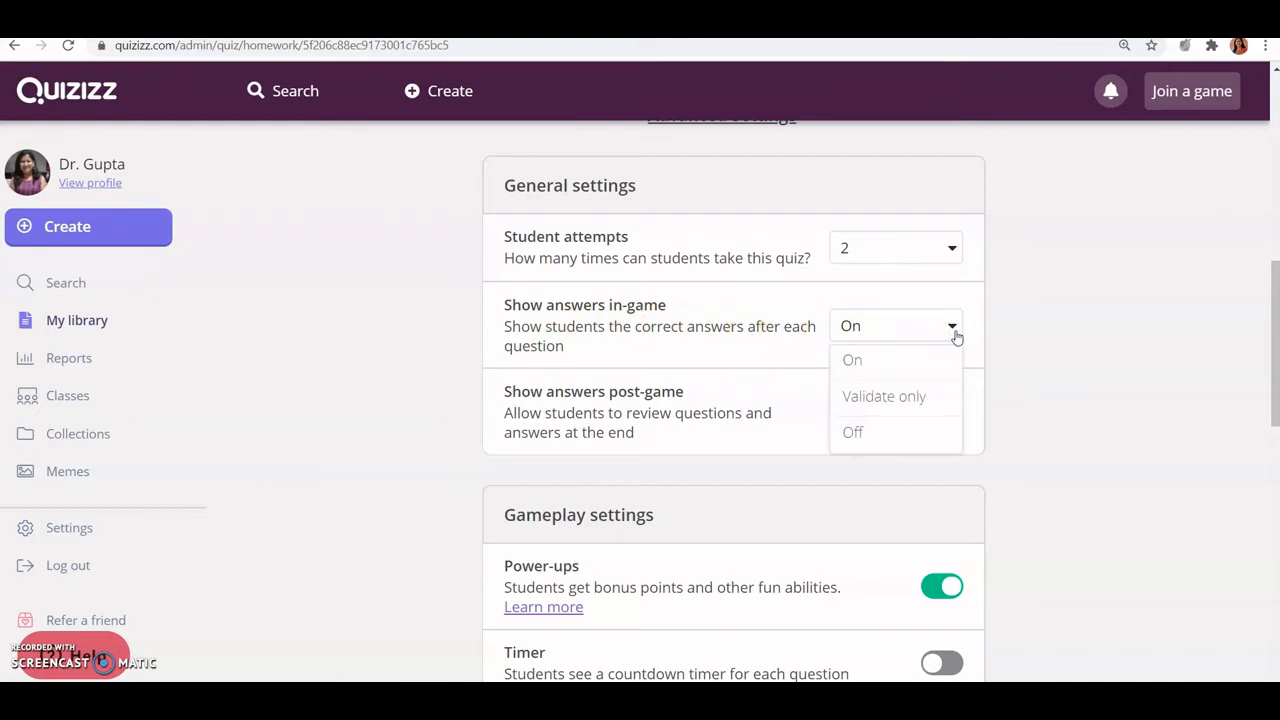
pyautogui.click(954, 334)
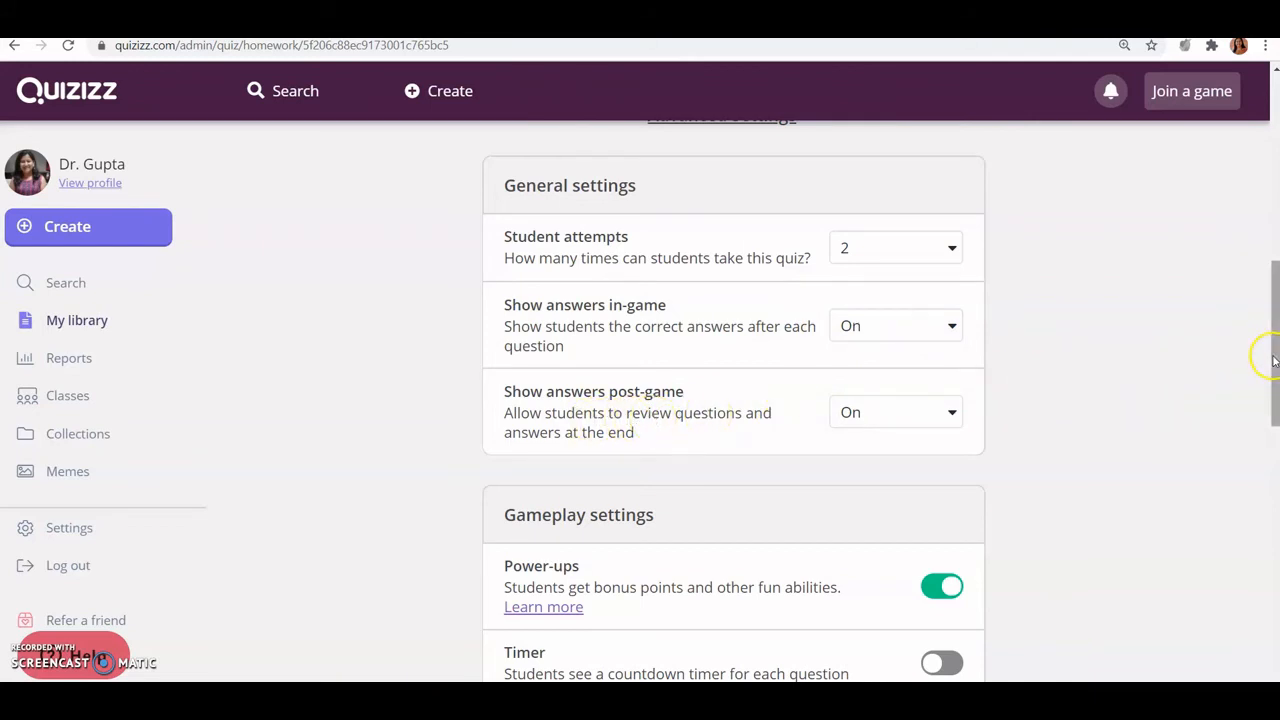
pyautogui.scroll(-2, 1268, 358)
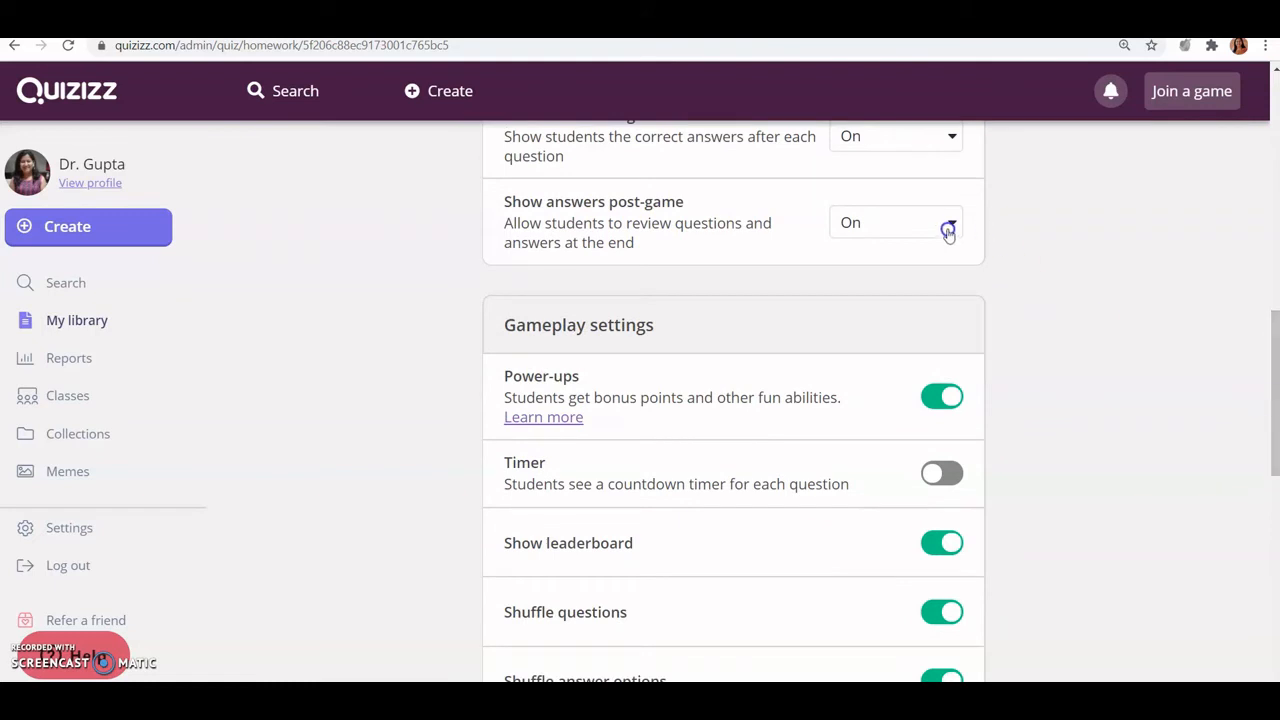
pyautogui.click(948, 231)
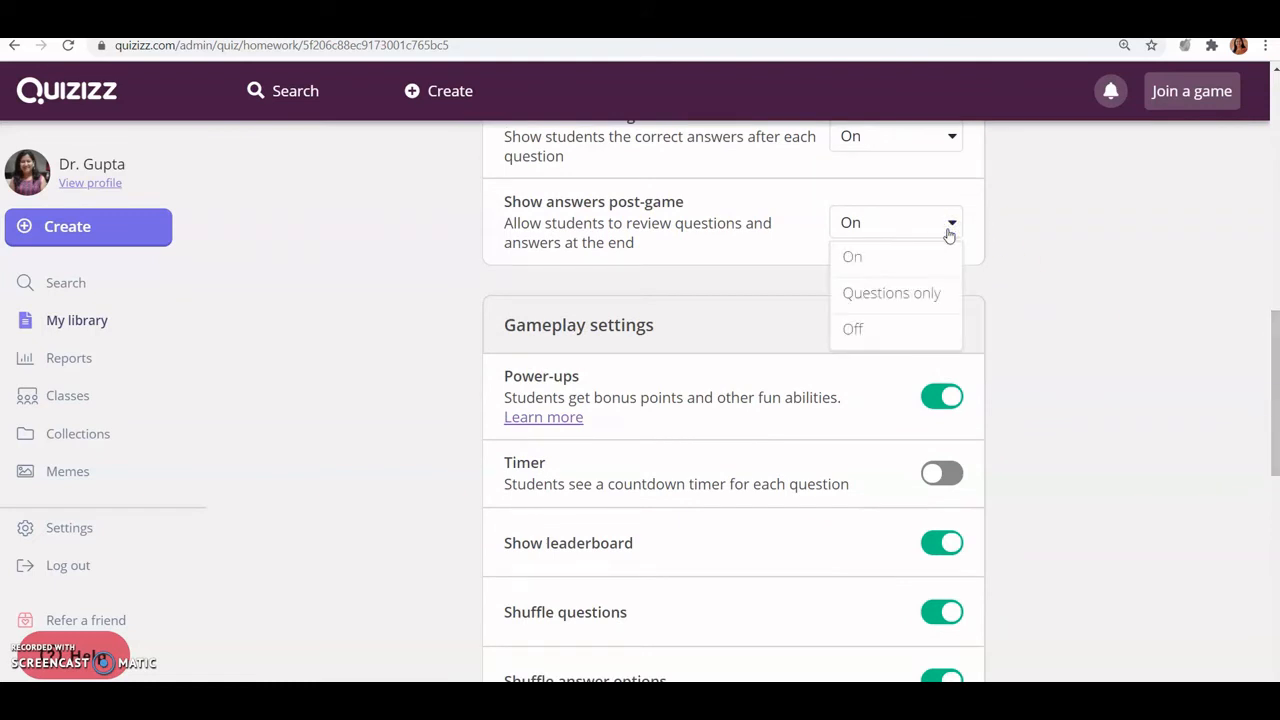
pyautogui.click(948, 231)
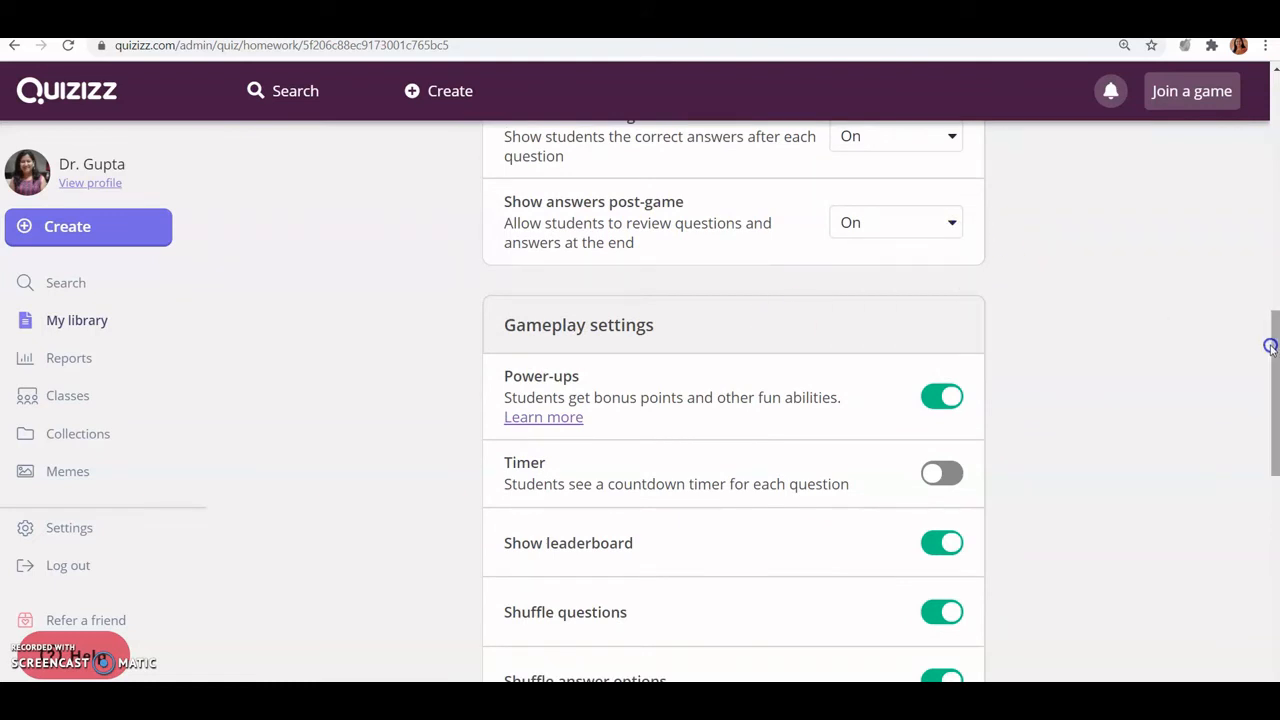
# Turn on the countdown timer for each question in the gameplay settings
pyautogui.moveTo(1274, 363); pyautogui.dragTo(1274, 402)
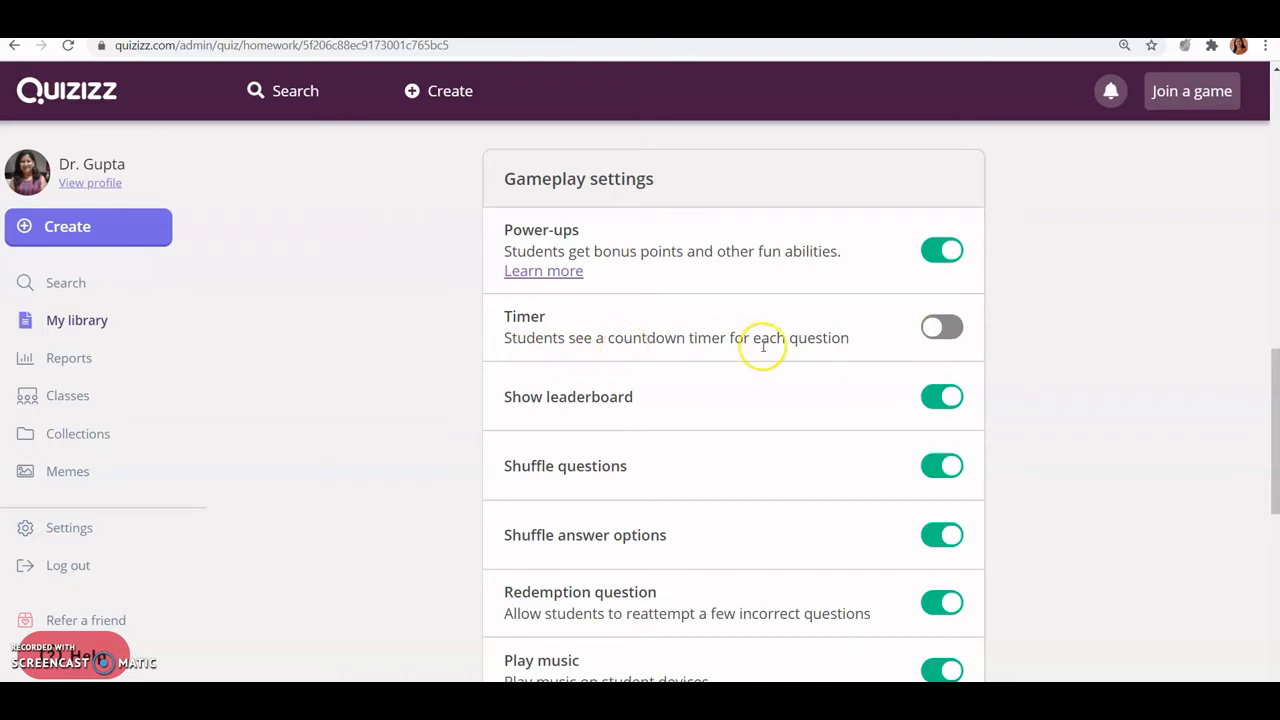
pyautogui.click(955, 337)
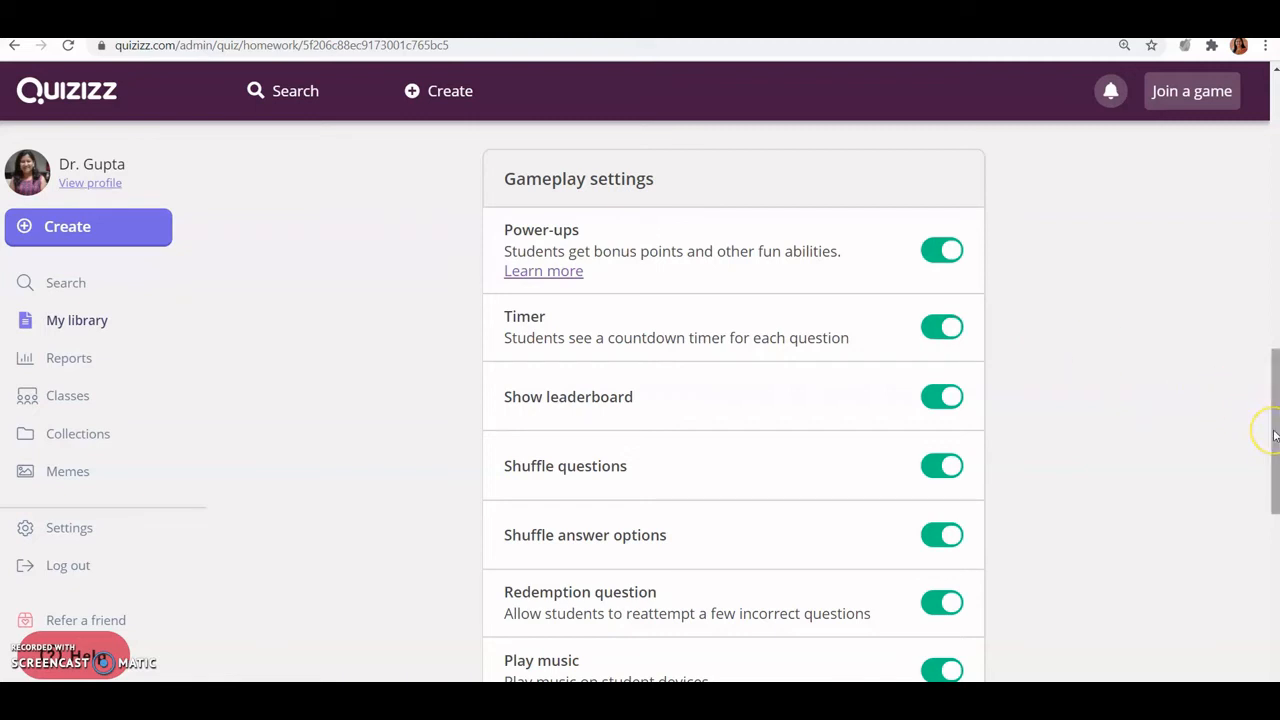
# Look through the meme sets, keep the Random set, and assign the homework game to the class
pyautogui.moveTo(1274, 432); pyautogui.dragTo(1269, 471)
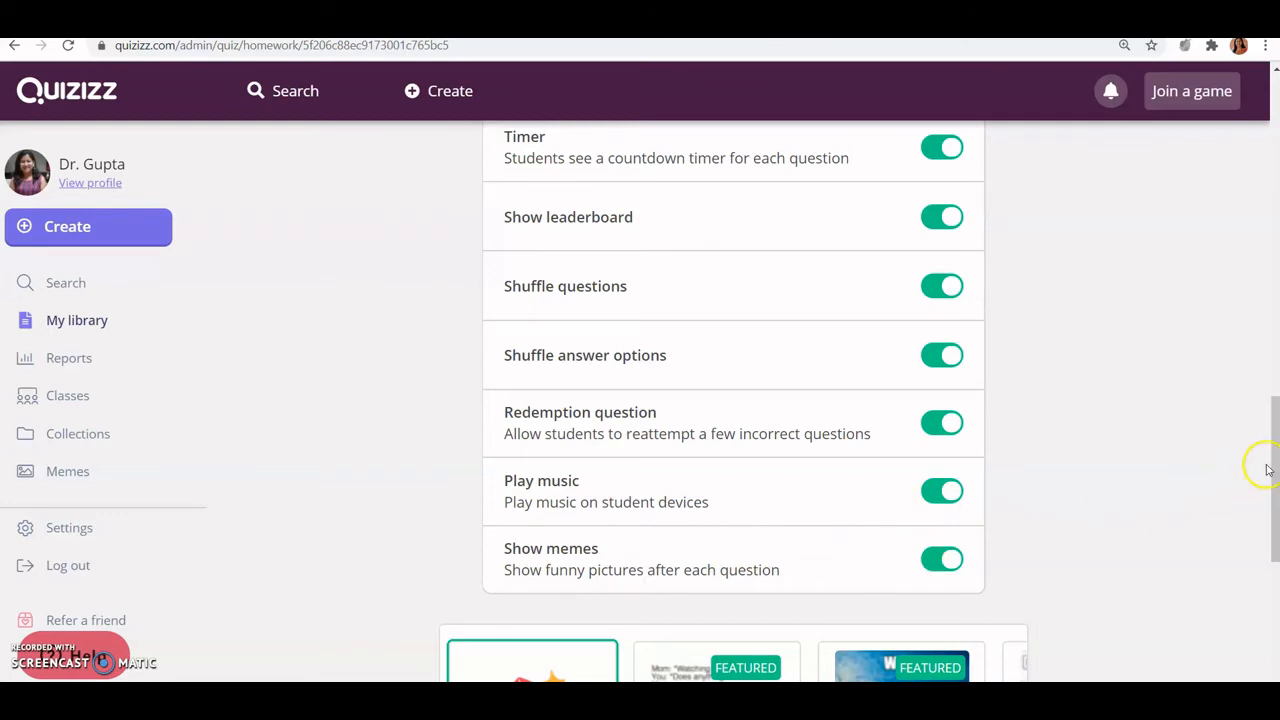
pyautogui.moveTo(1272, 470); pyautogui.dragTo(1273, 510)
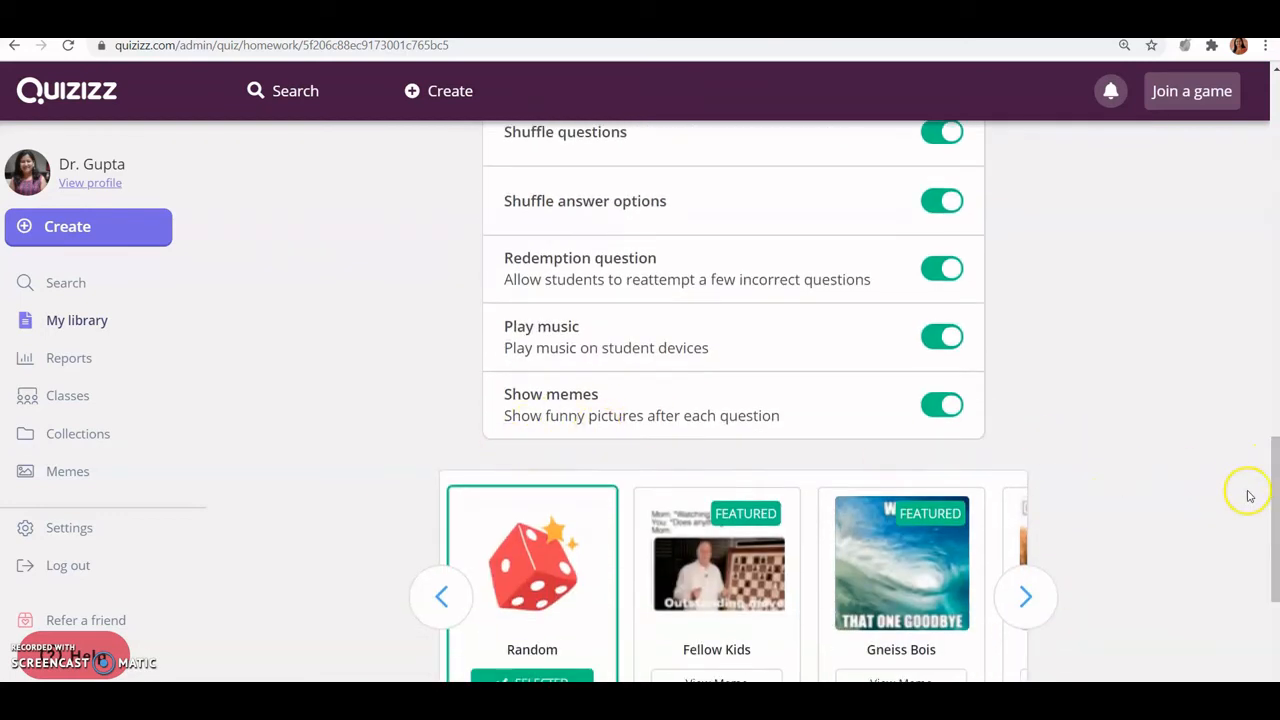
pyautogui.moveTo(1272, 510); pyautogui.dragTo(1276, 540)
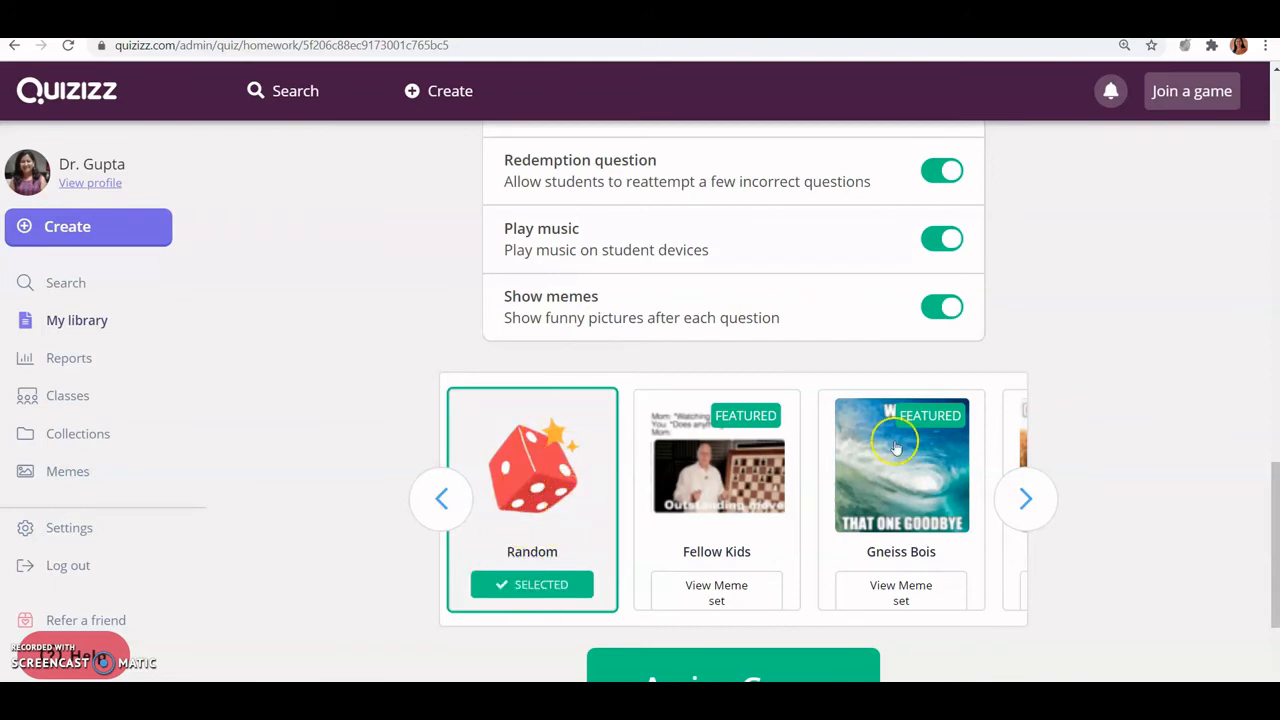
pyautogui.moveTo(1262, 528); pyautogui.dragTo(1274, 558)
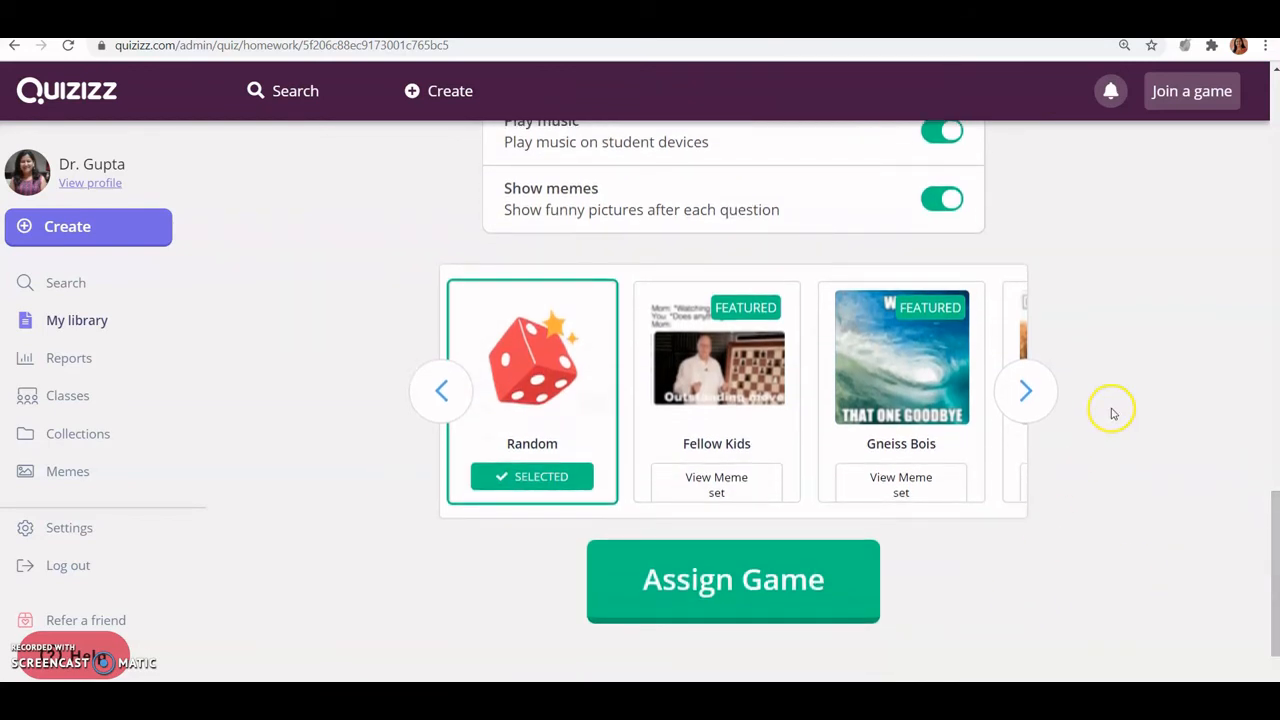
pyautogui.click(1026, 400)
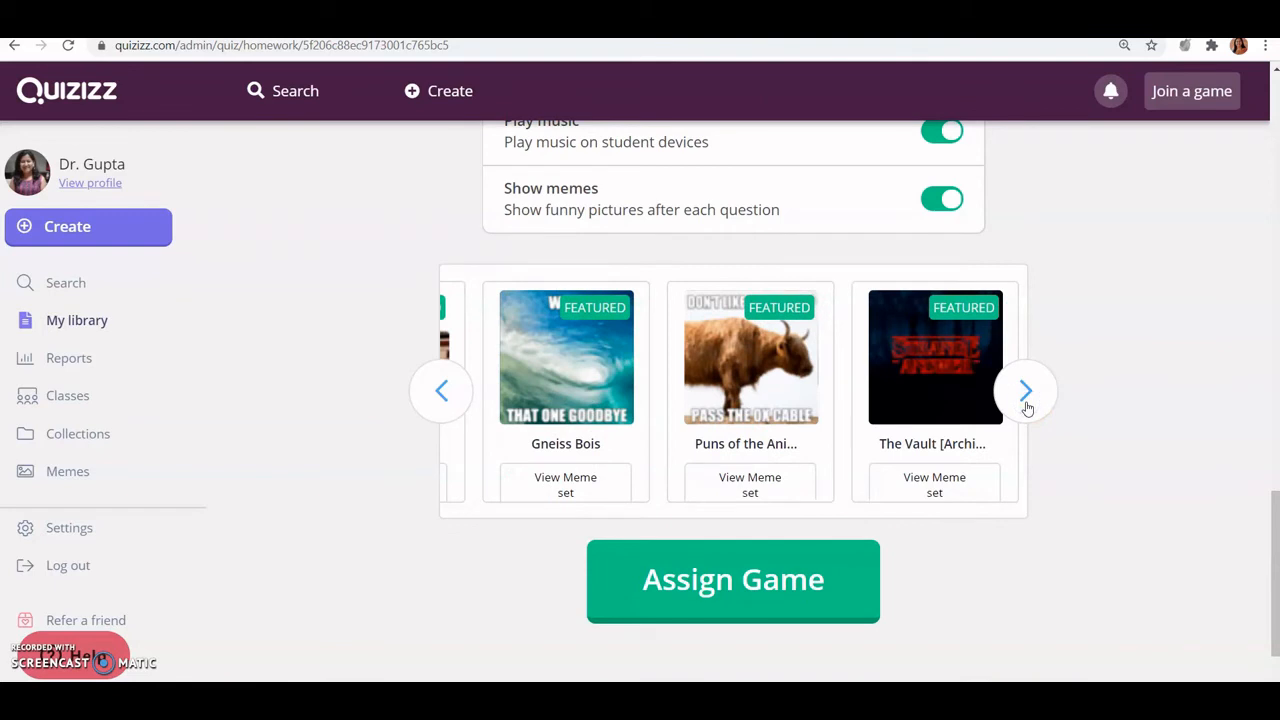
pyautogui.click(440, 393)
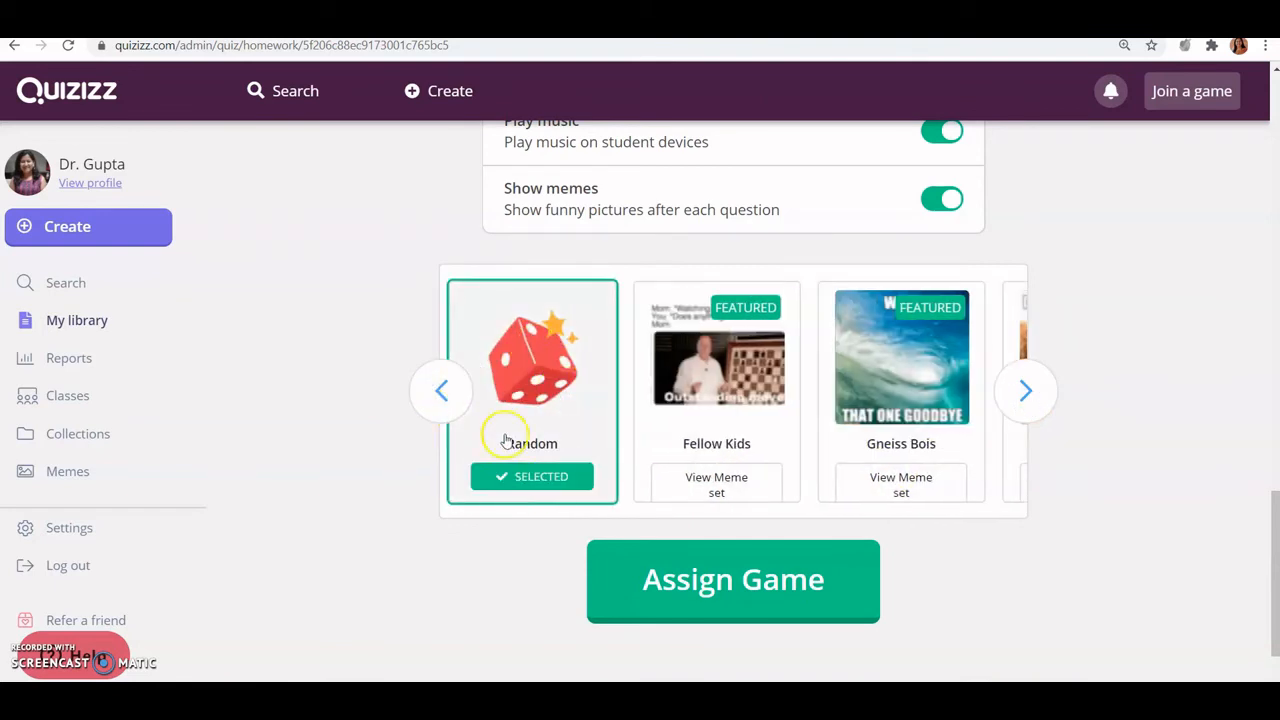
pyautogui.click(565, 490)
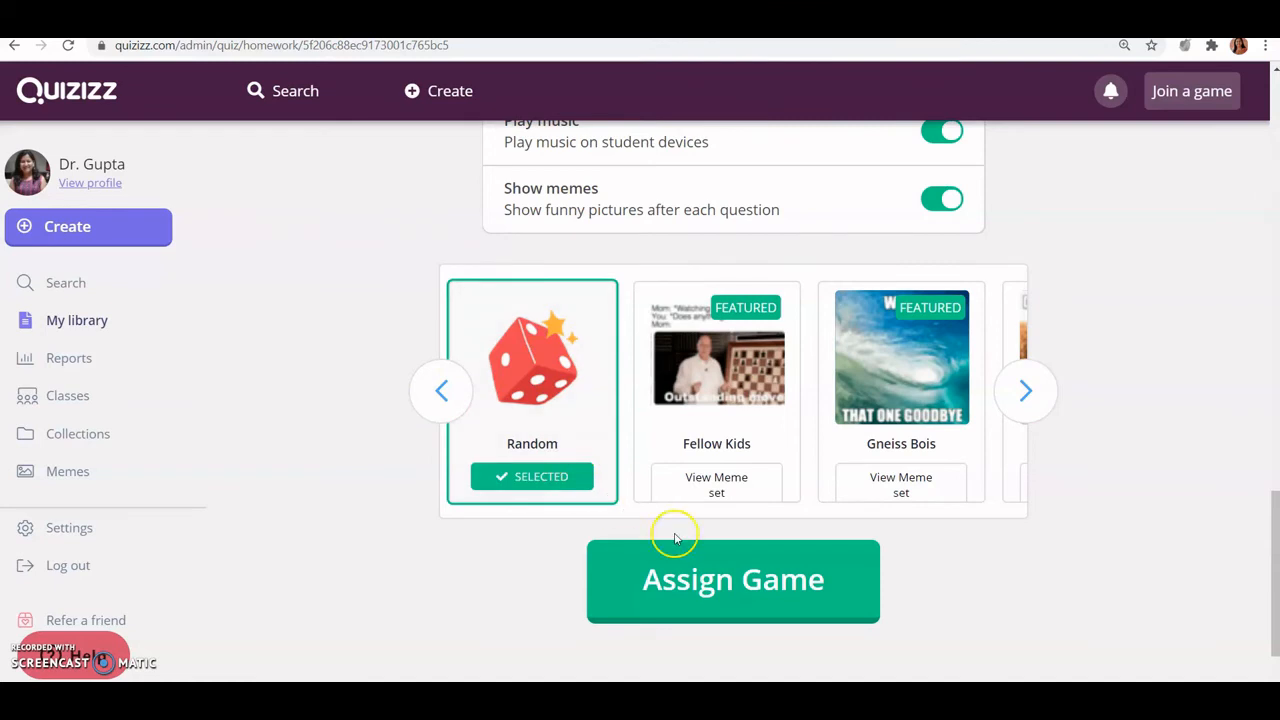
pyautogui.click(709, 583)
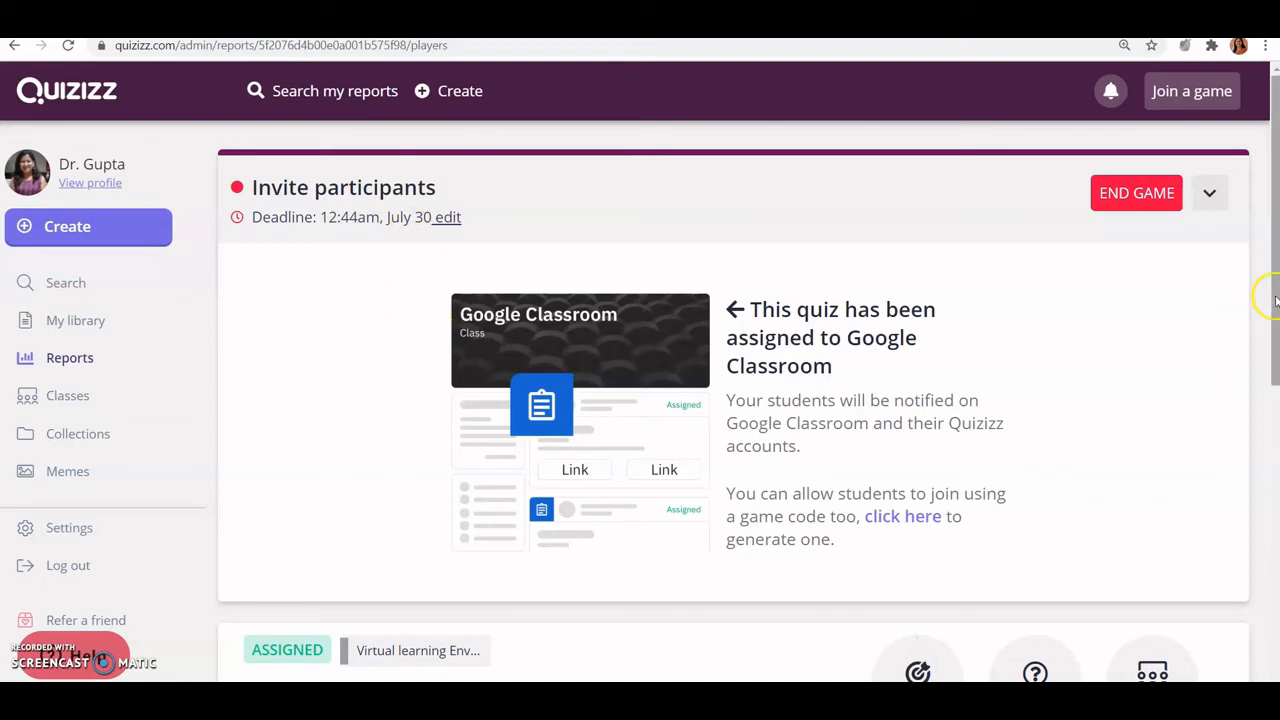
# Look over the assigned Technology quiz's report page, including its statistics and participants section
pyautogui.moveTo(1270, 295); pyautogui.dragTo(1268, 451)
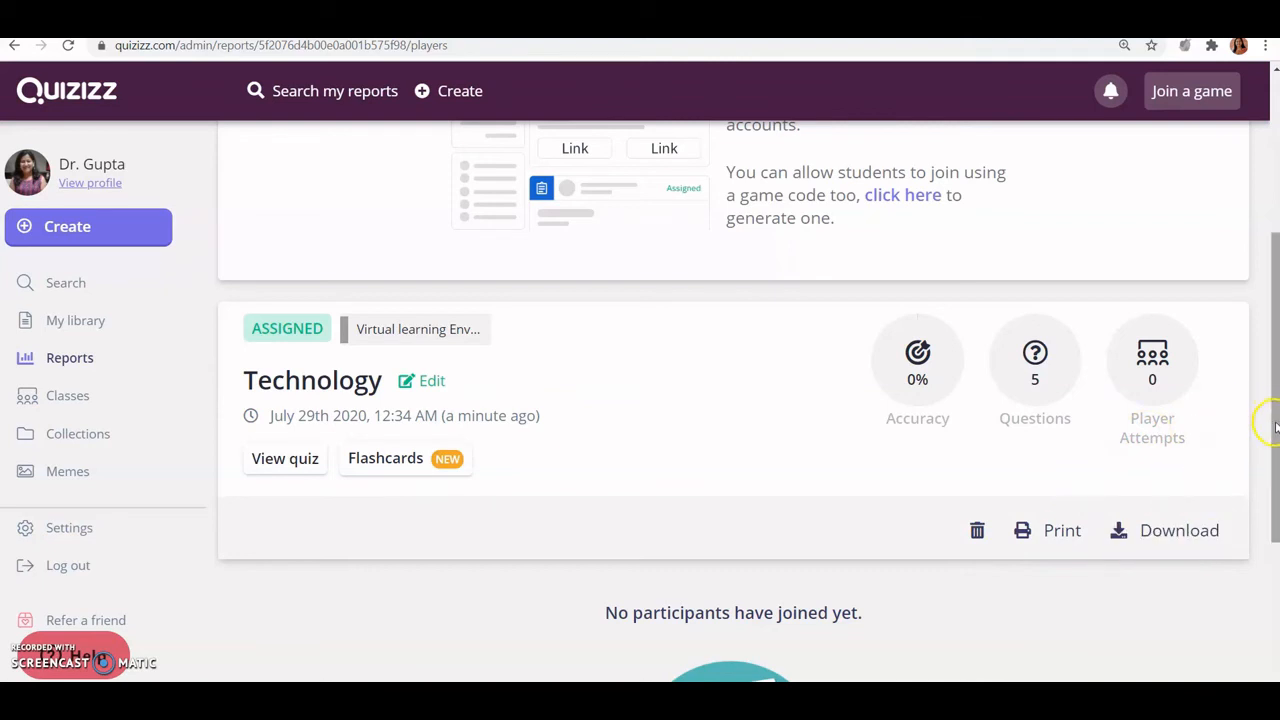
pyautogui.moveTo(1272, 424); pyautogui.dragTo(1270, 526)
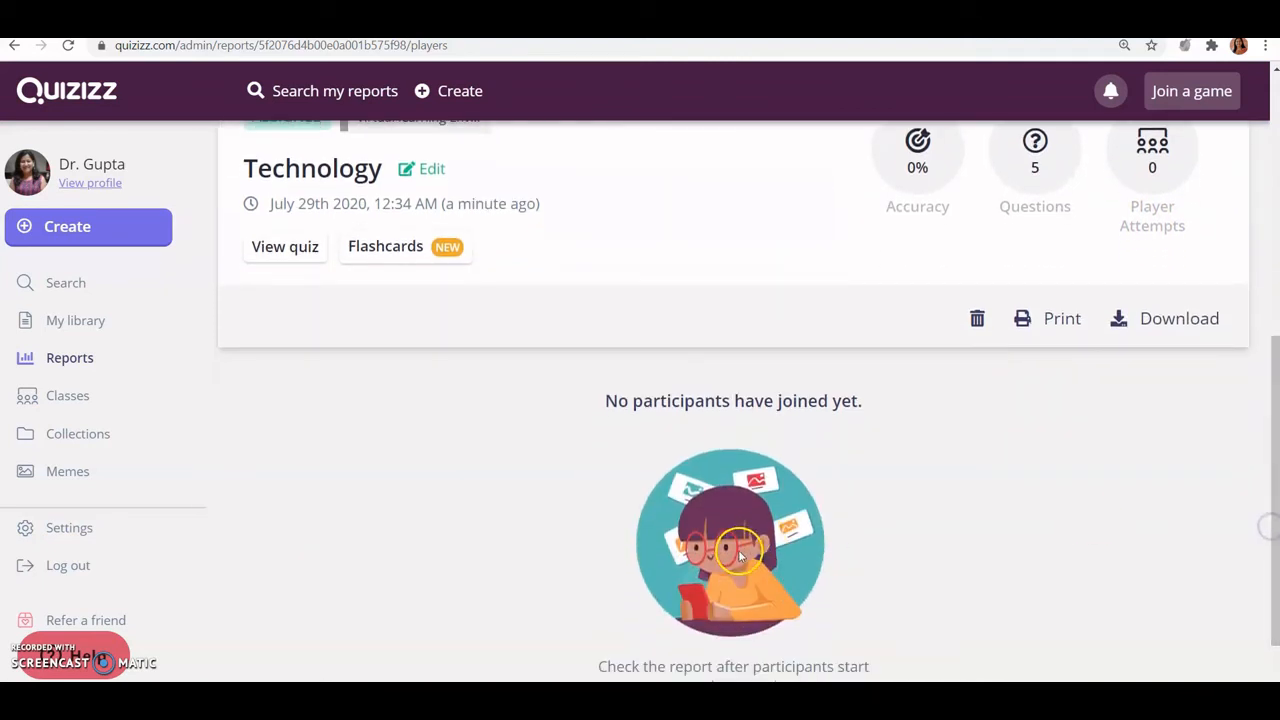
pyautogui.moveTo(1266, 509); pyautogui.dragTo(1268, 229)
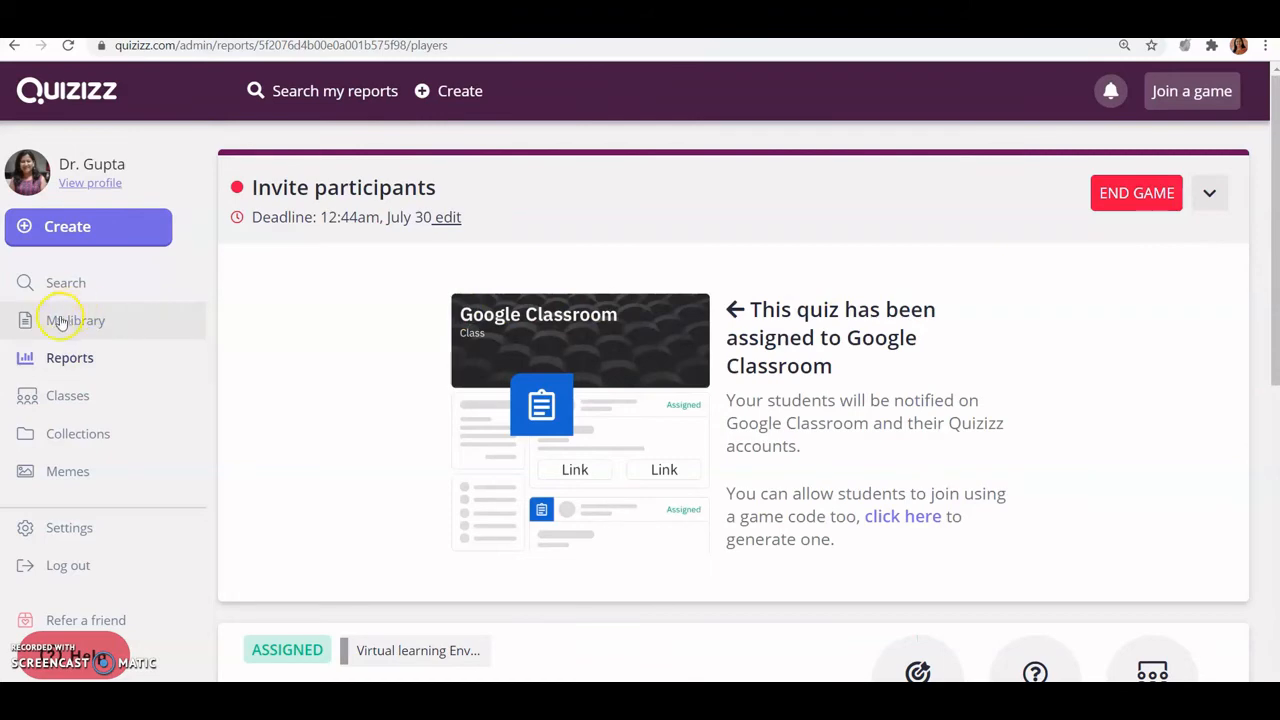
# Reopen the Technology quiz from the library and start setting it up as a live multiplayer game
pyautogui.click(58, 325)
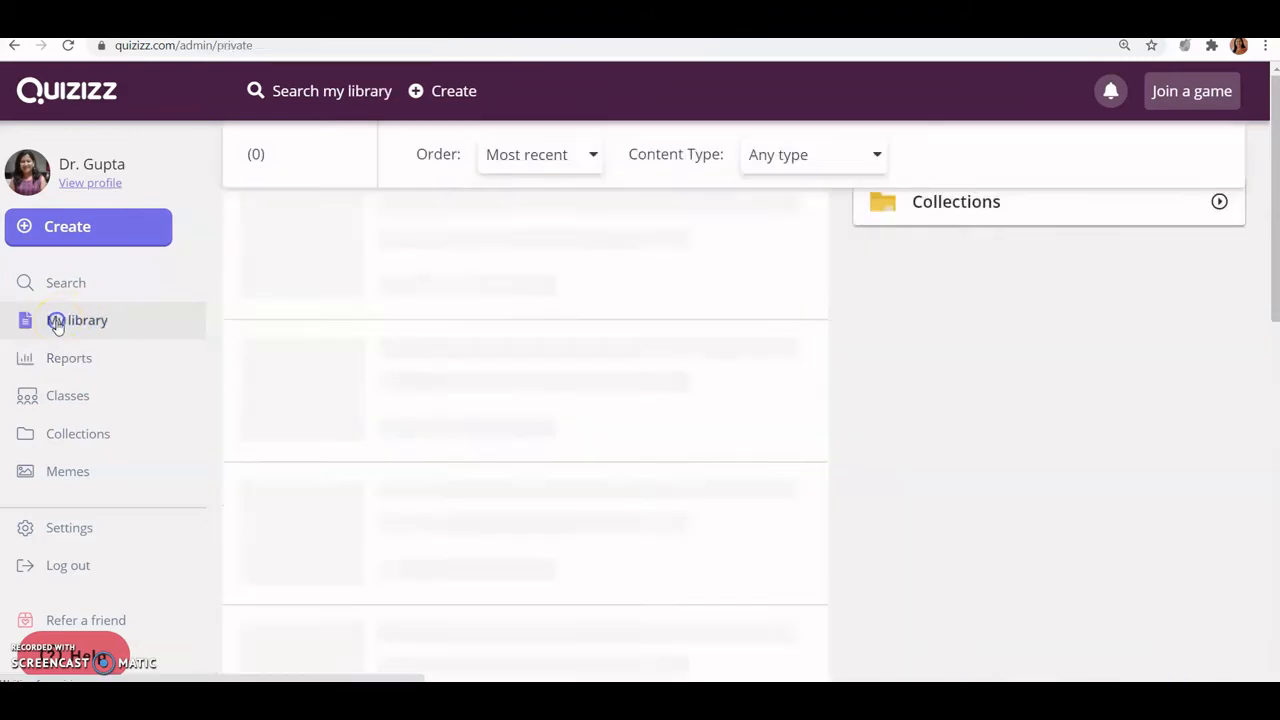
pyautogui.click(559, 273)
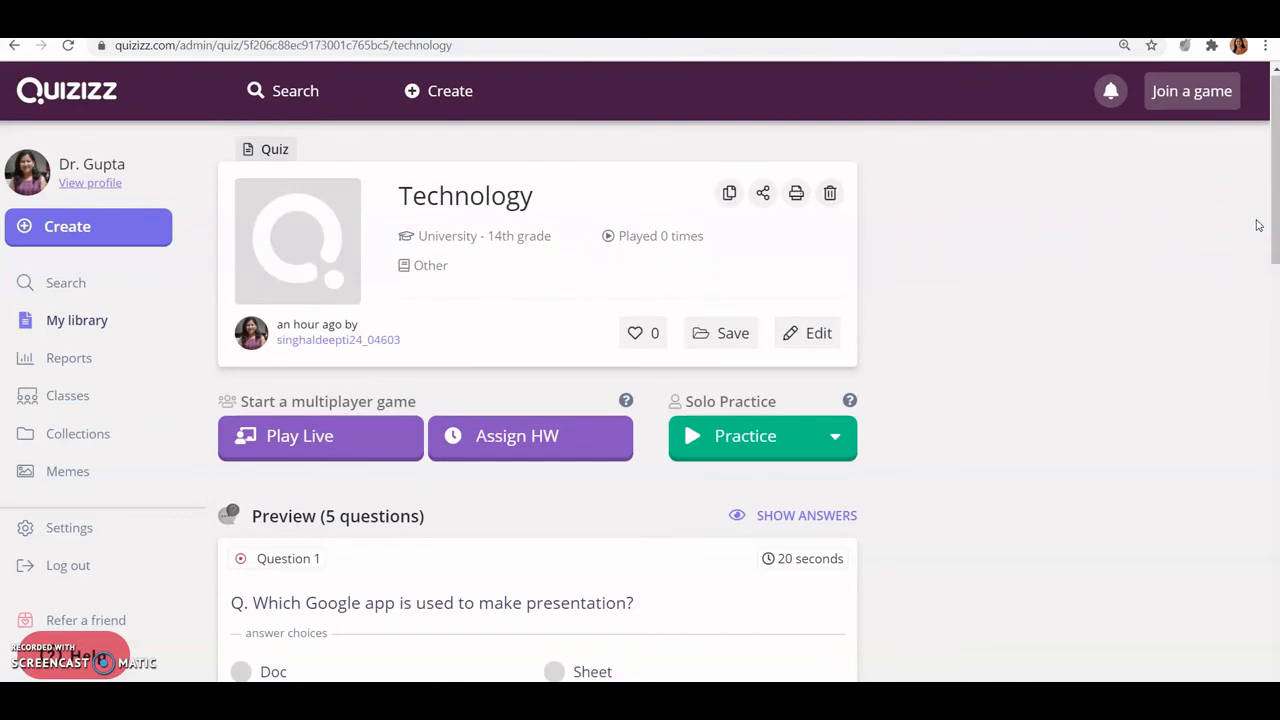
pyautogui.click(344, 444)
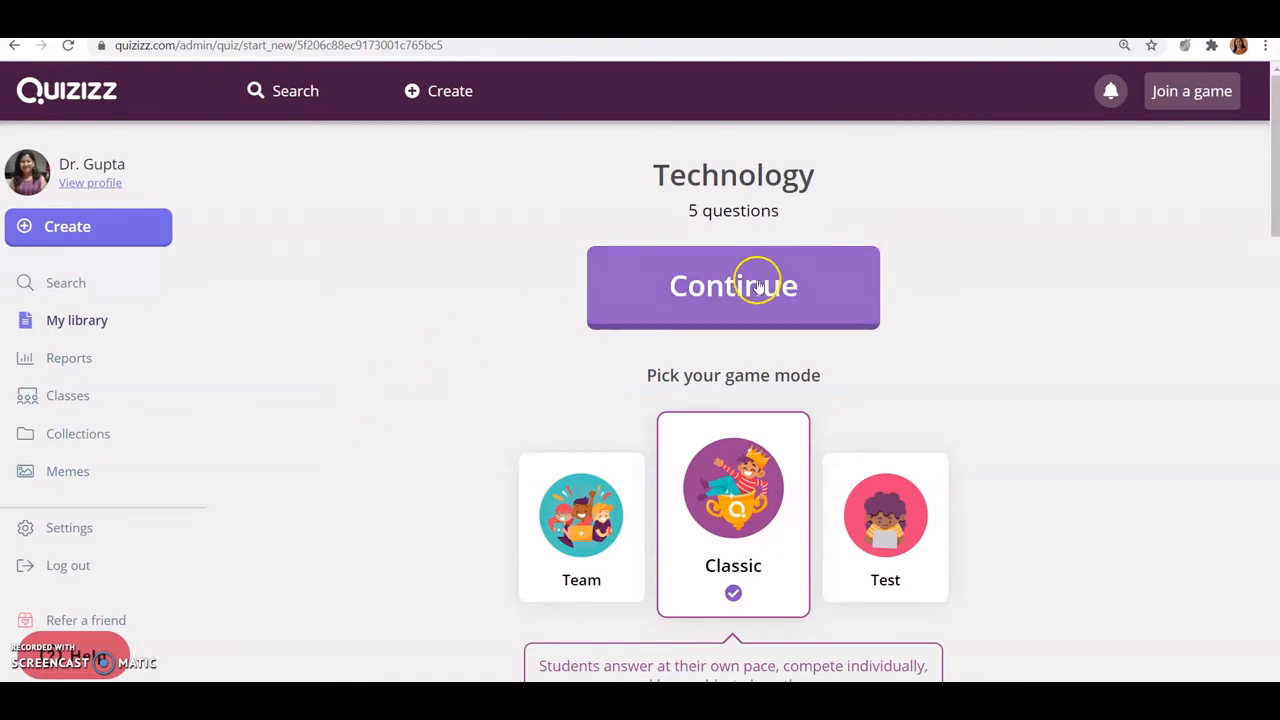
# Keep the Classic game mode for the live game and continue to the waiting lobby
pyautogui.moveTo(1264, 176); pyautogui.dragTo(1274, 214)
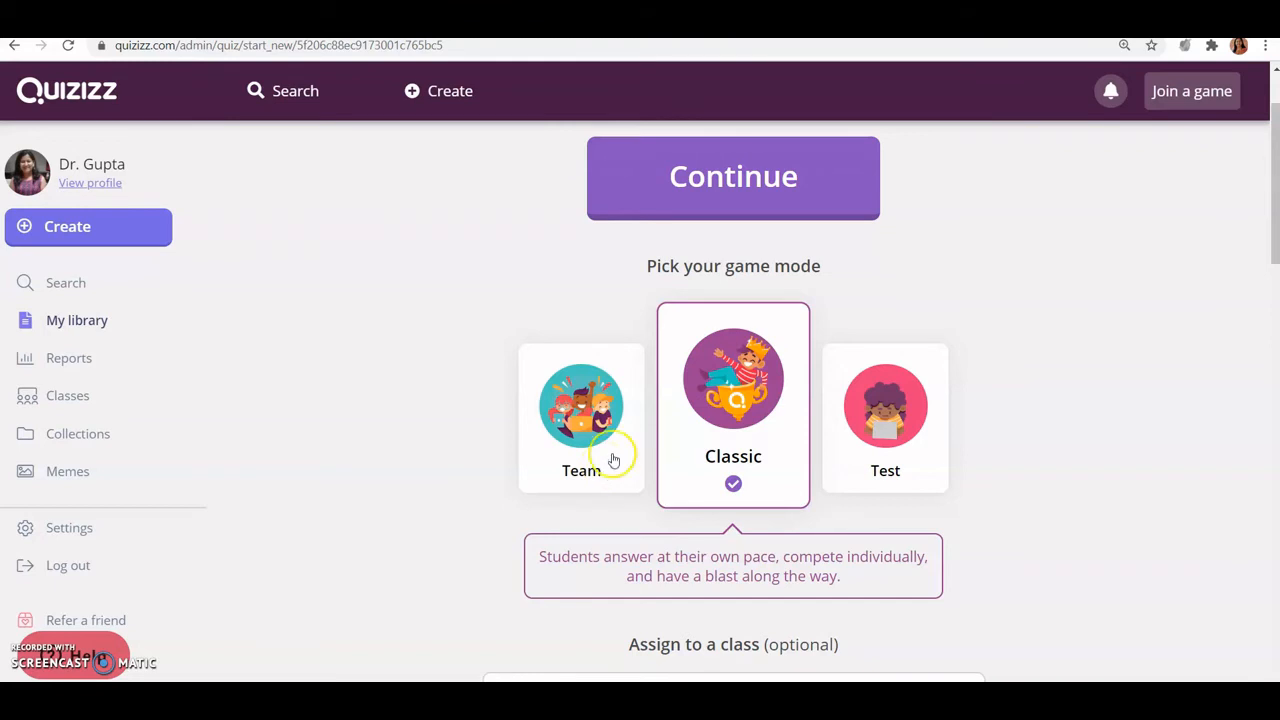
pyautogui.click(722, 458)
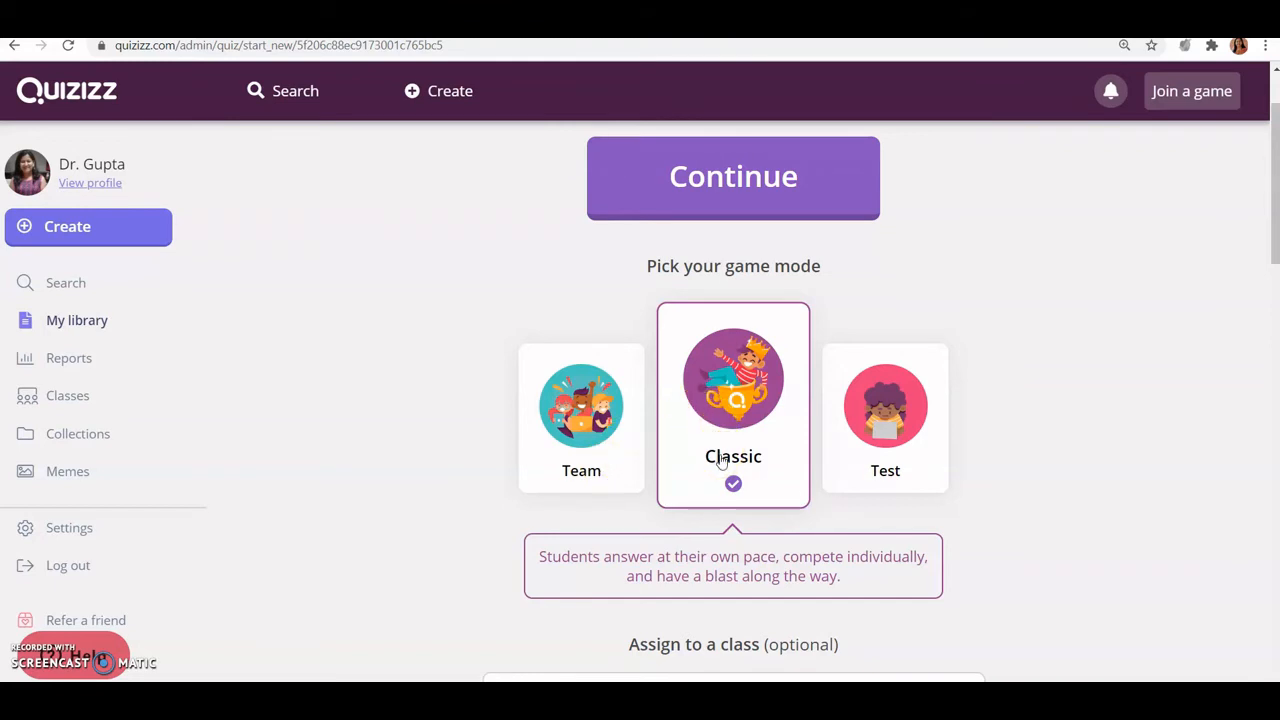
pyautogui.click(897, 447)
pyautogui.moveTo(1273, 245); pyautogui.dragTo(1266, 187)
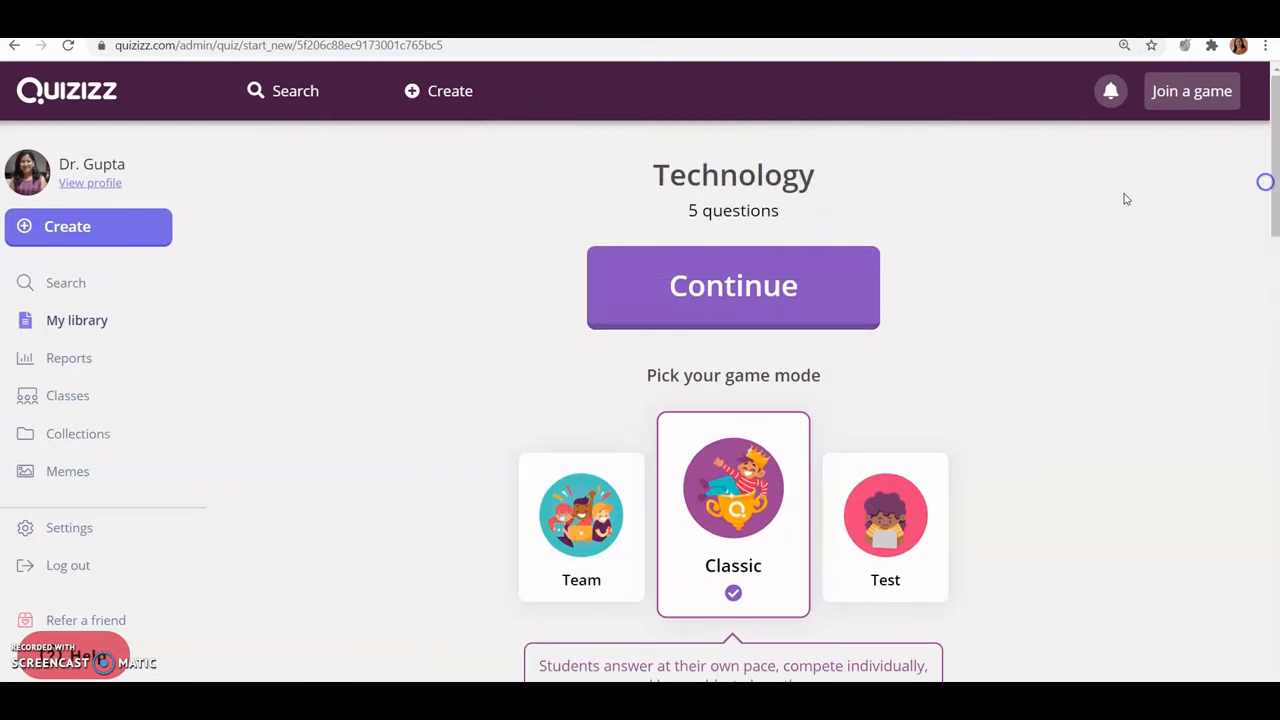
pyautogui.click(706, 286)
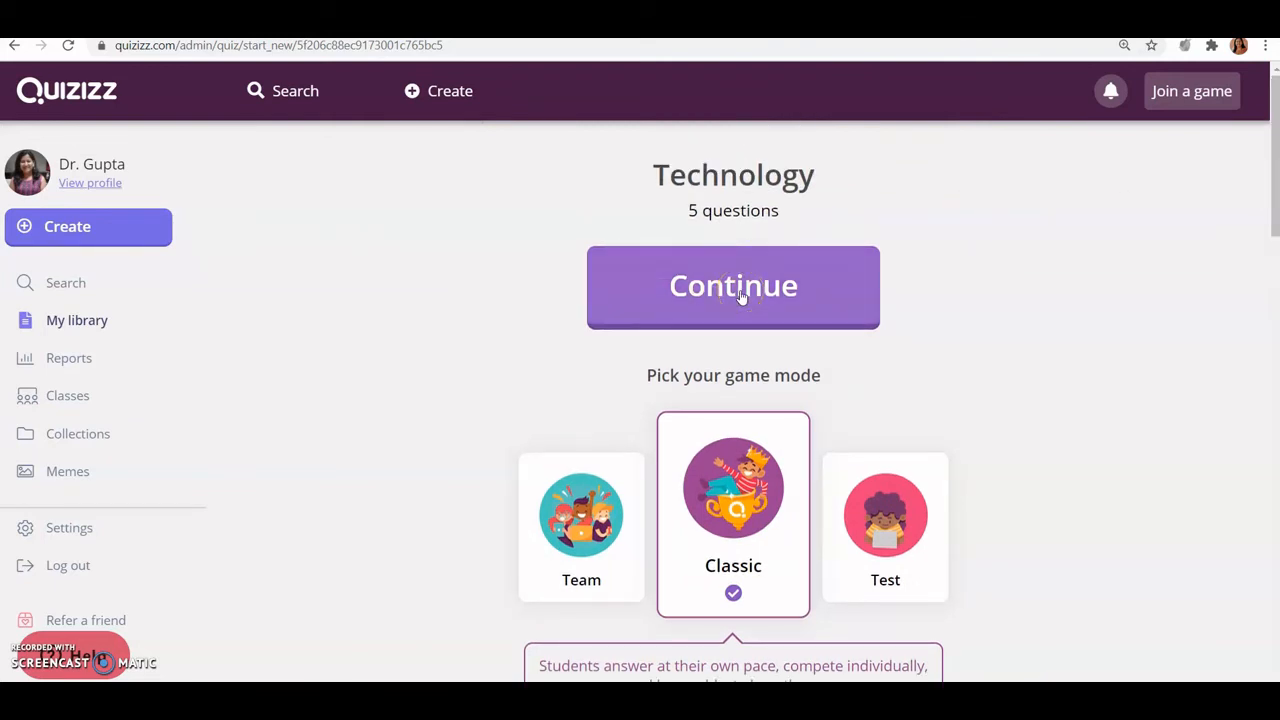
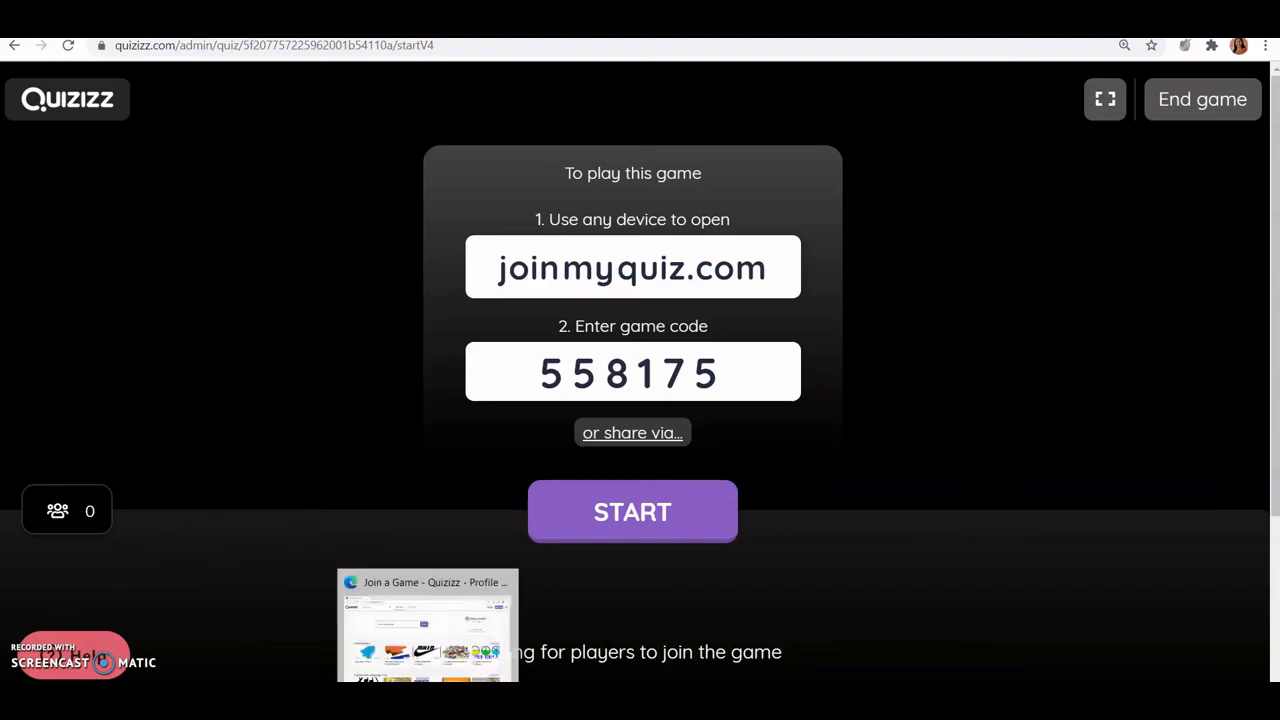
# Switch to the Quizizz join page in the Edge browser and join the live game with game code 558175
pyautogui.click(429, 700)
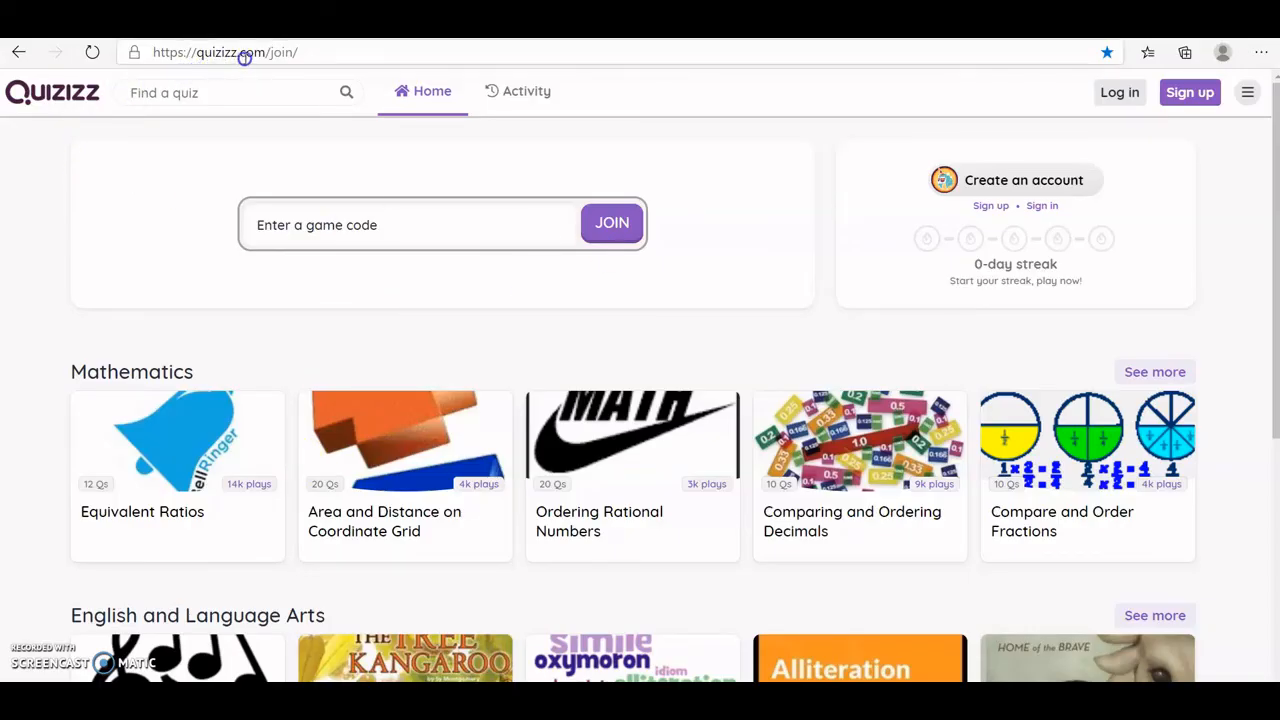
pyautogui.click(274, 50)
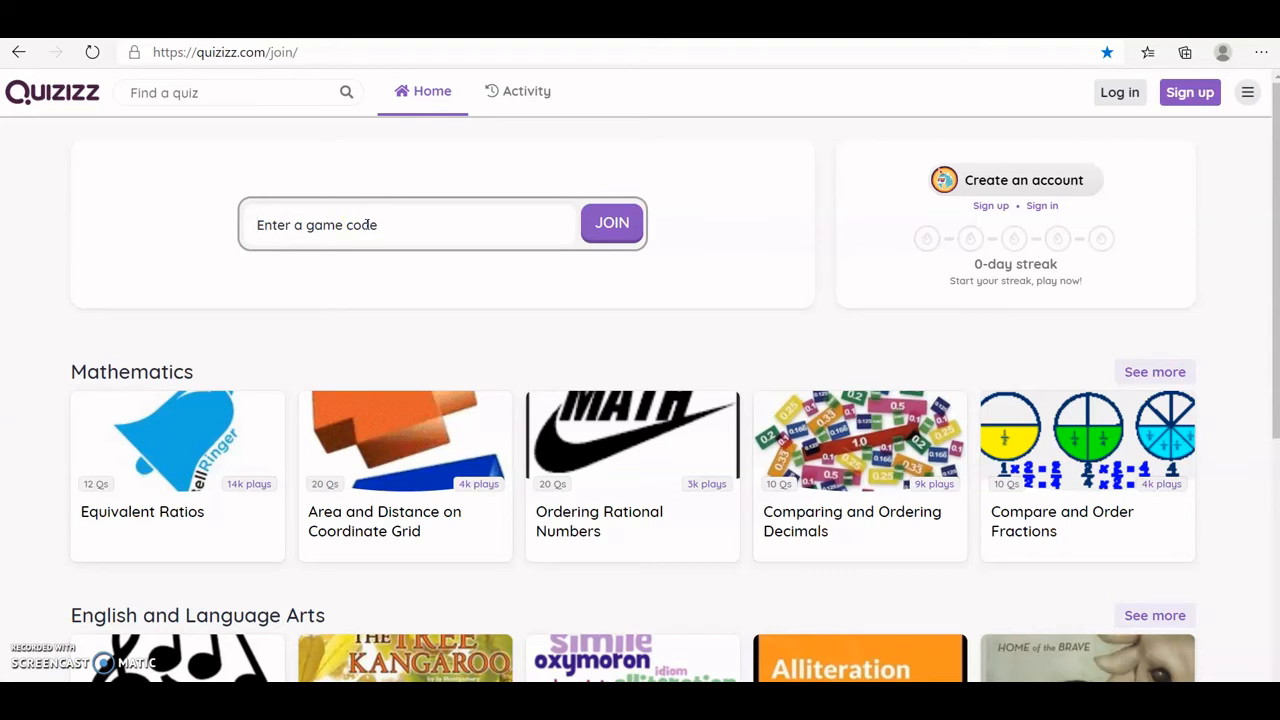
pyautogui.click(367, 224)
pyautogui.write('558175')
pyautogui.click(613, 228)
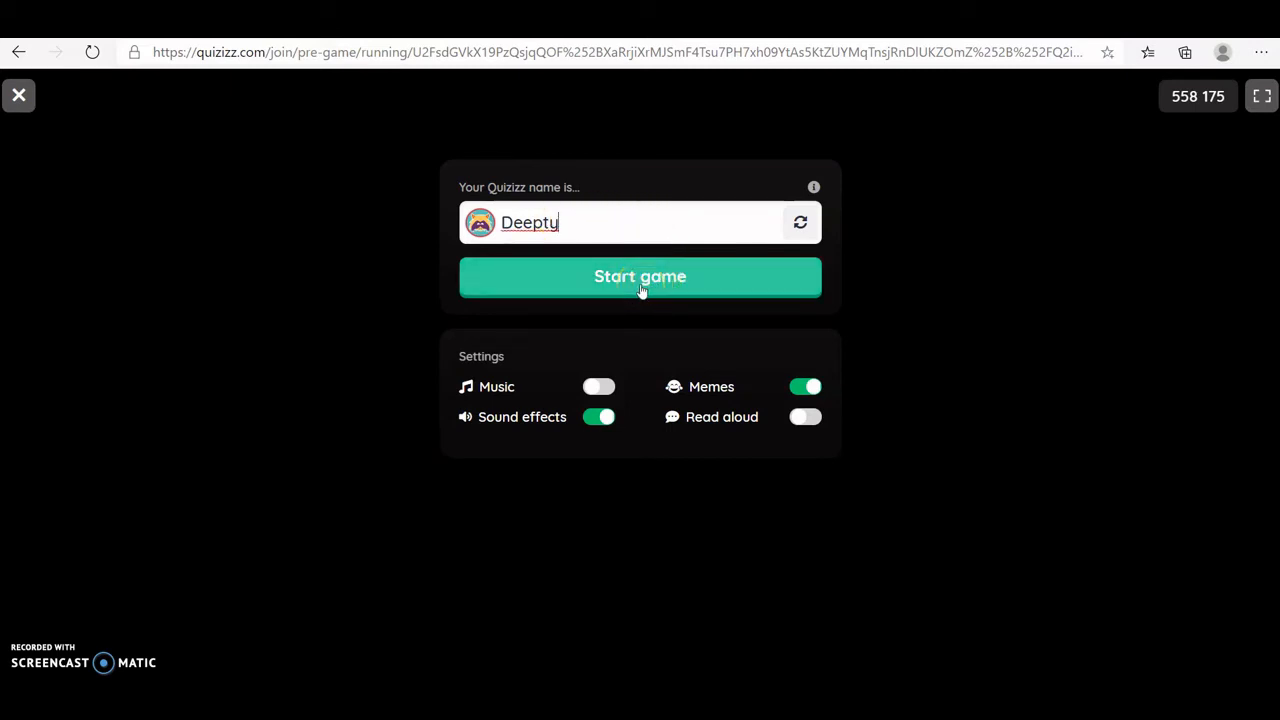
# Turn off the sound effects on the player's side and enter the game under the player's name
pyautogui.click(602, 376)
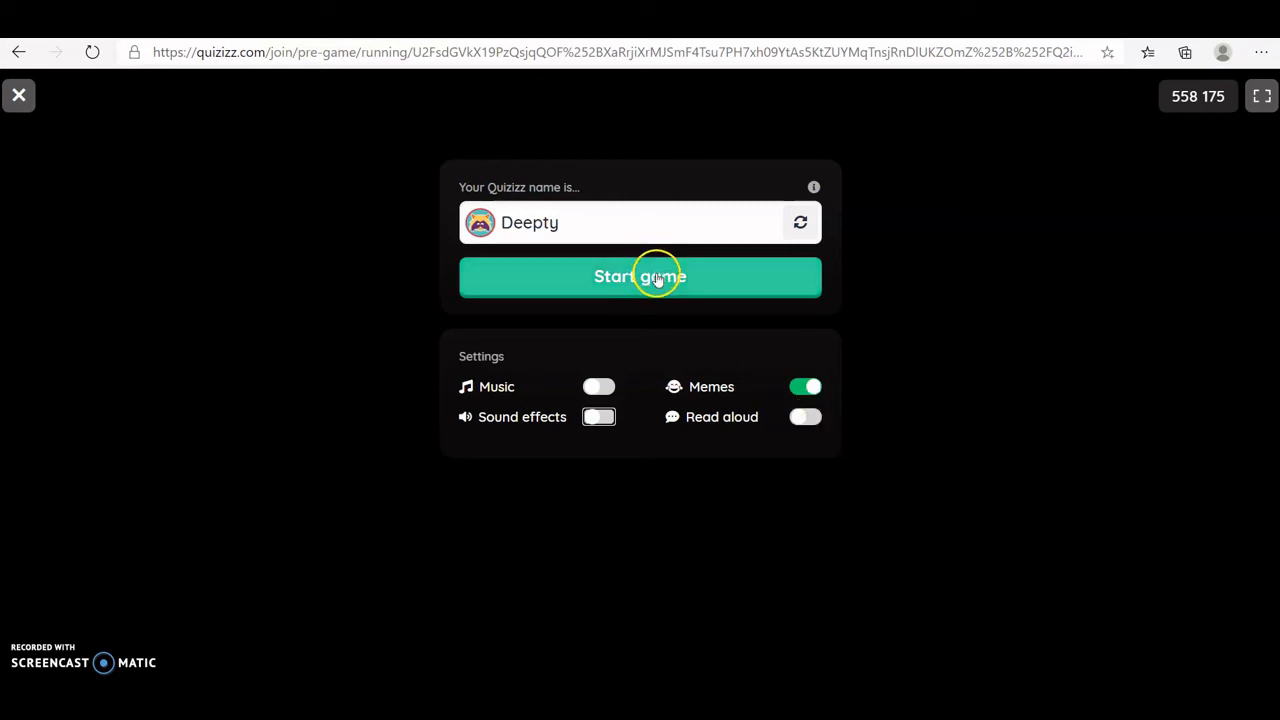
pyautogui.click(657, 279)
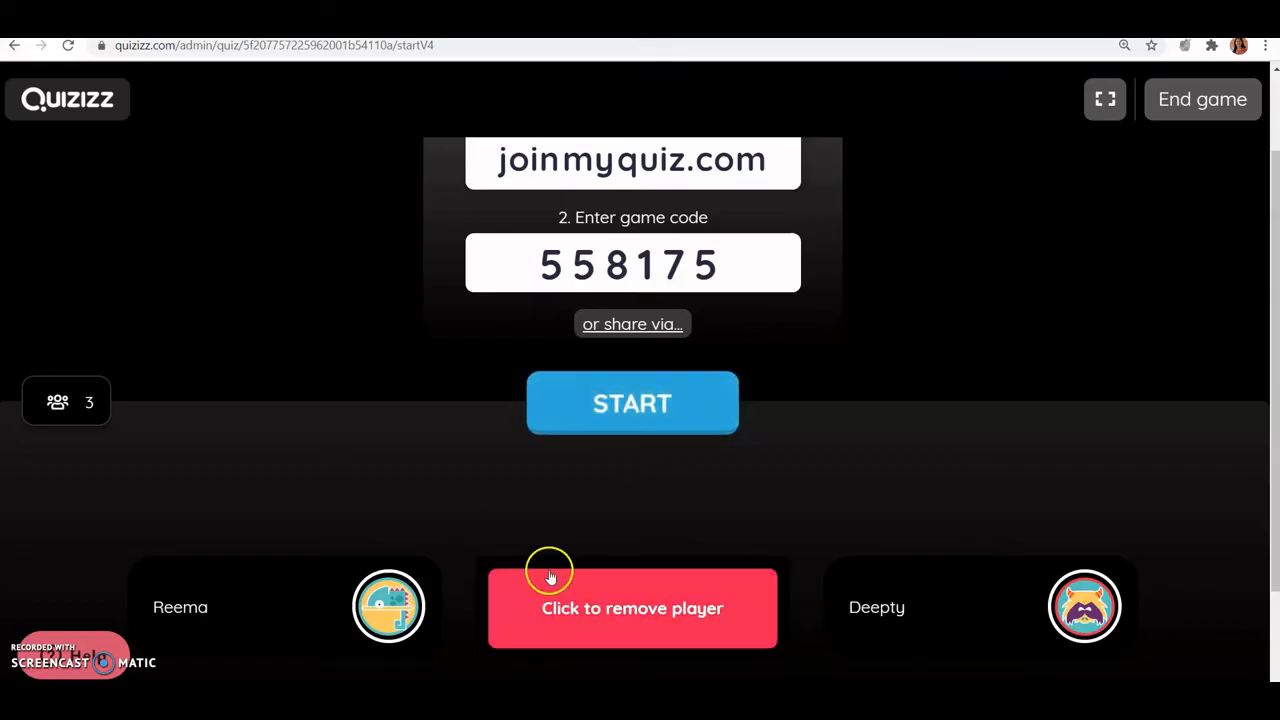
# Look over the joined players in the host lobby and start the live Technology game
pyautogui.moveTo(1276, 264); pyautogui.dragTo(1275, 366)
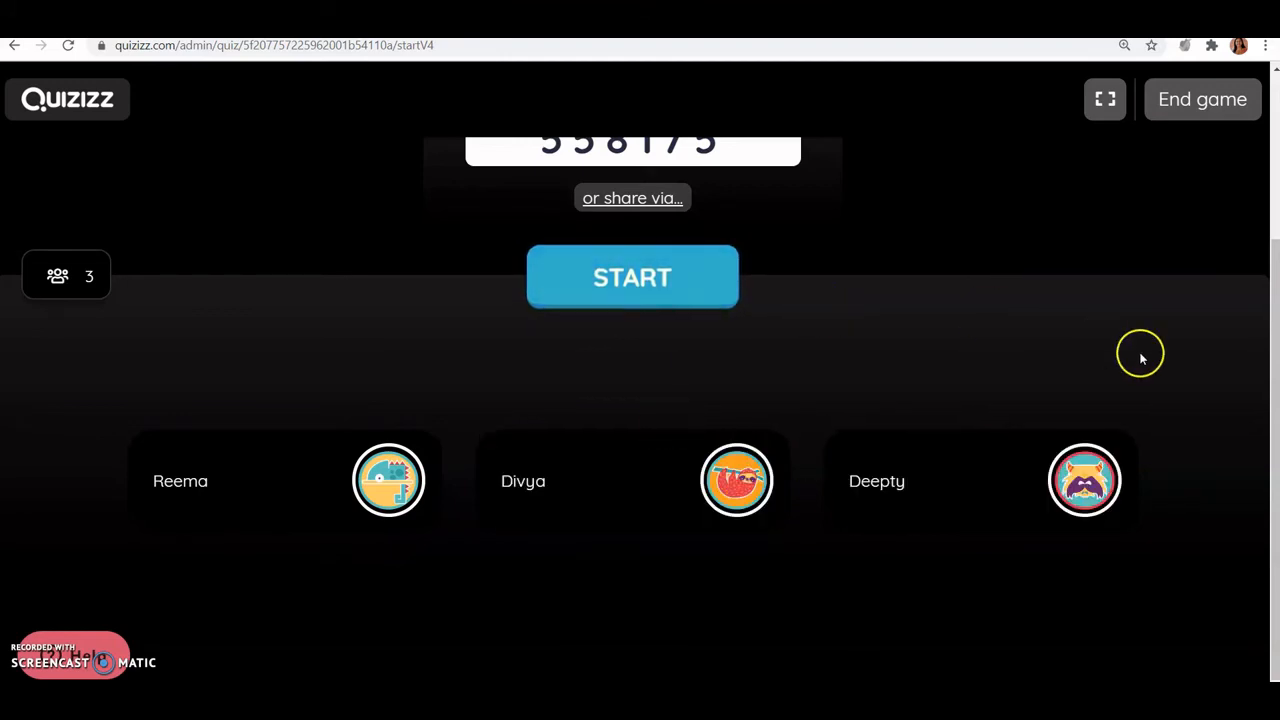
pyautogui.moveTo(1274, 421); pyautogui.dragTo(1273, 242)
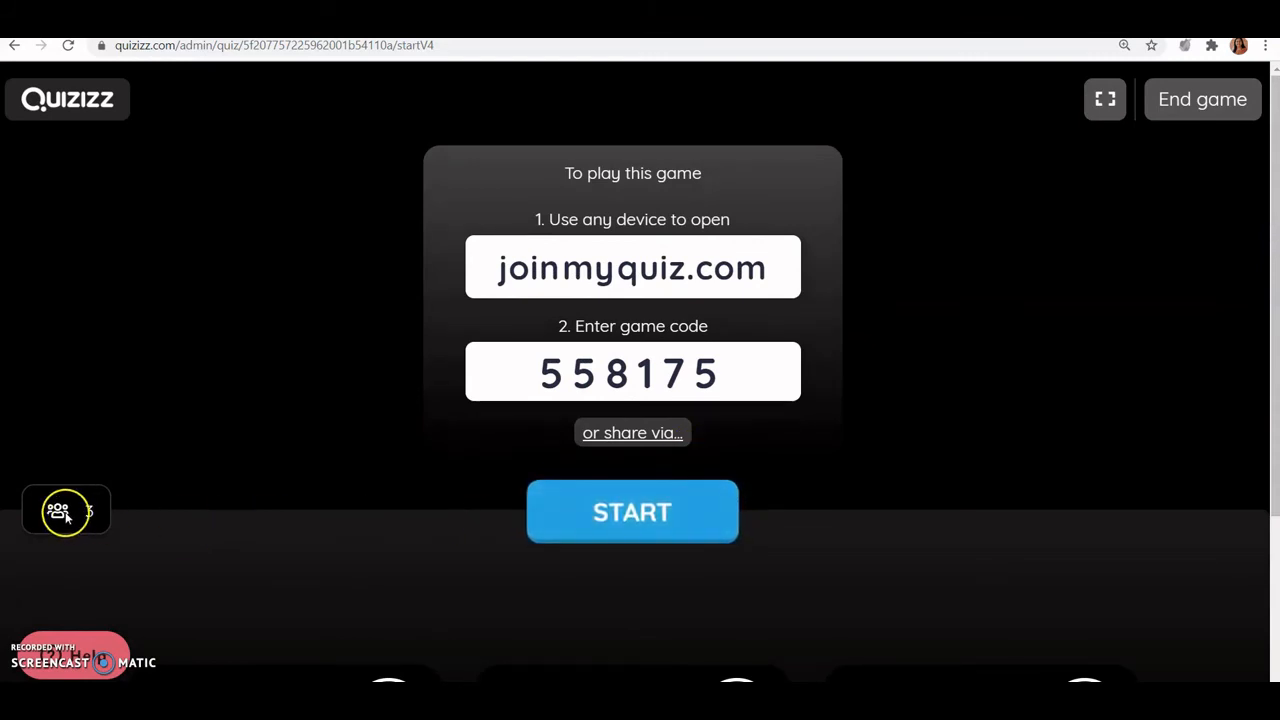
pyautogui.click(616, 512)
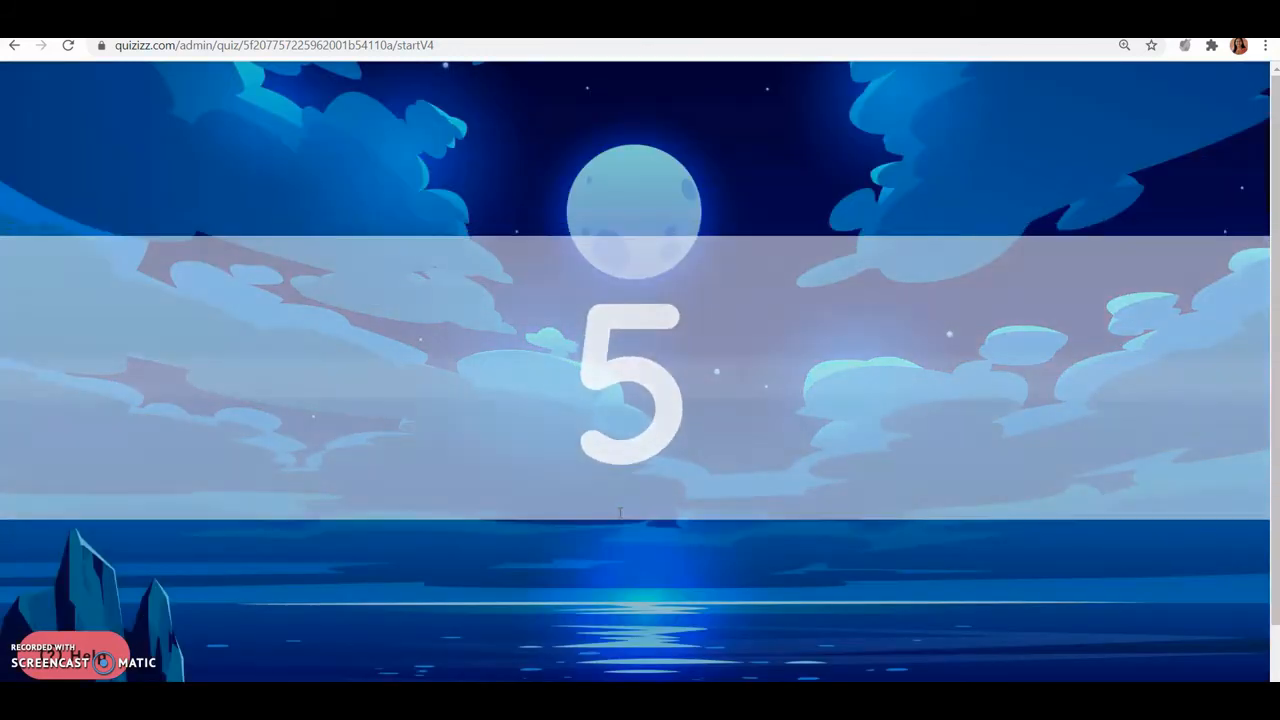
pyautogui.click(545, 656)
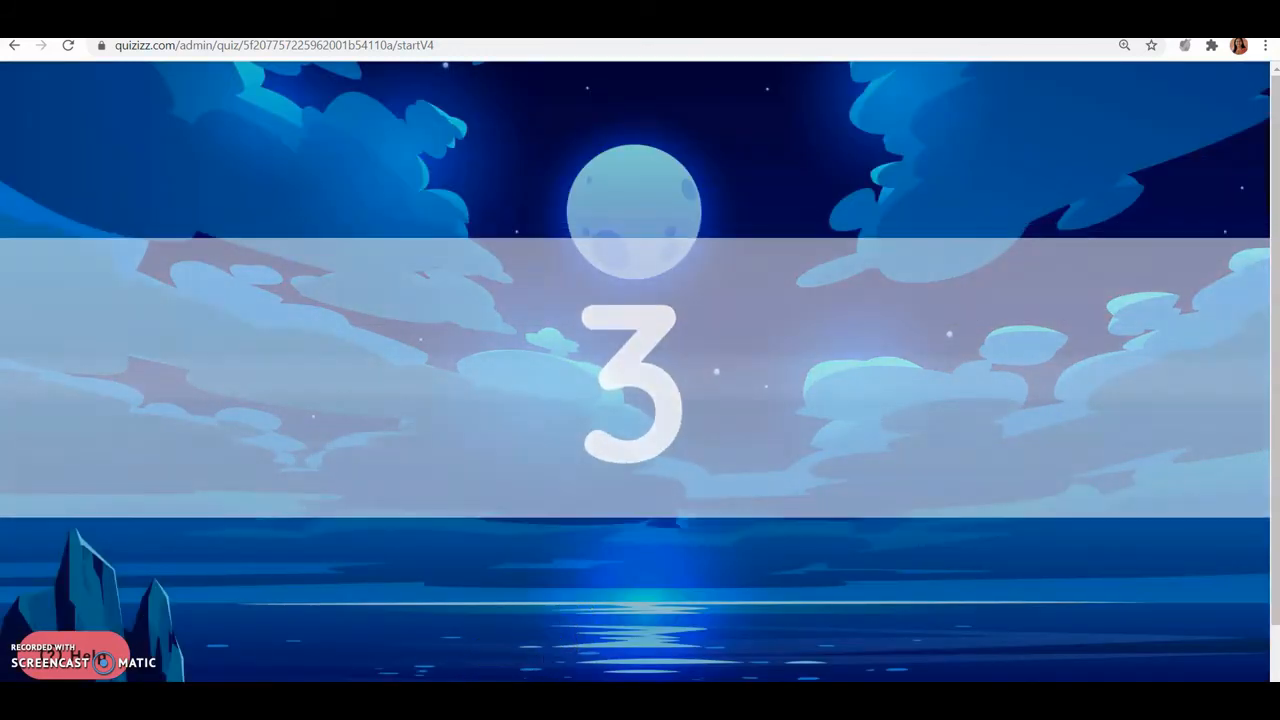
# In the player's Edge window, answer the first three questions with Yes, then Computers, Smart Phone and Internet together, and Slides
pyautogui.moveTo(428, 704)
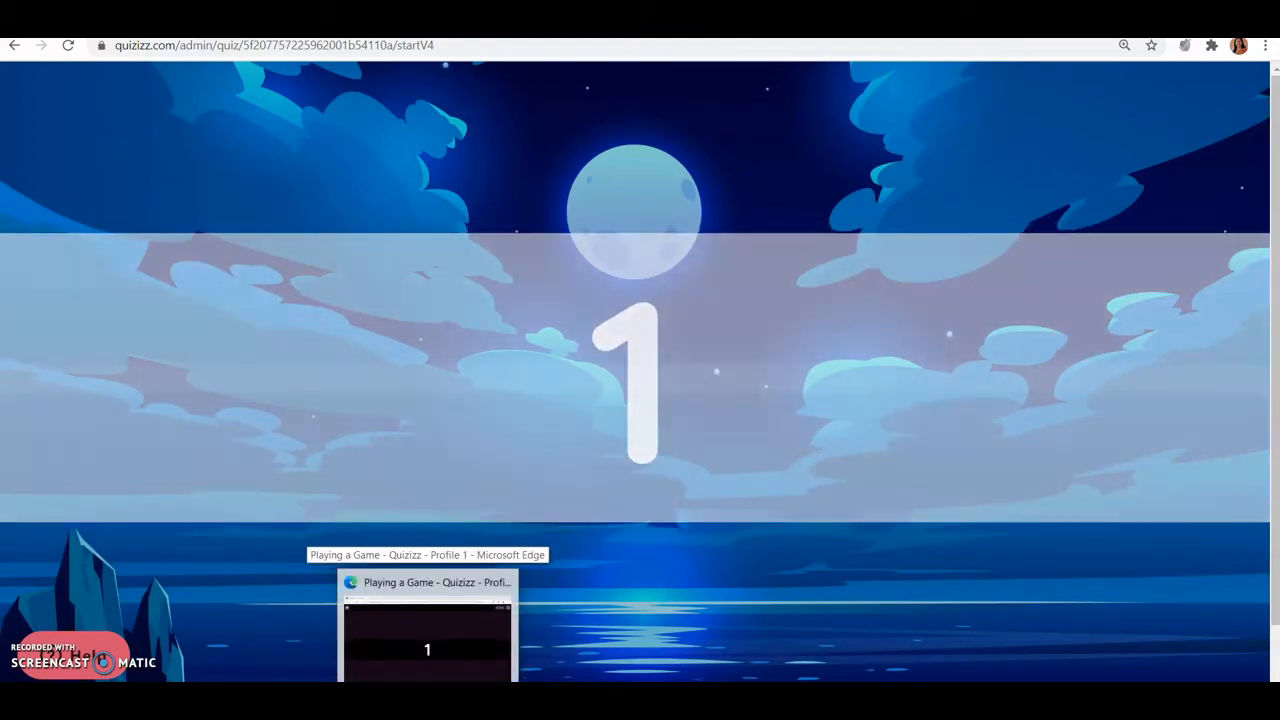
pyautogui.click(428, 630)
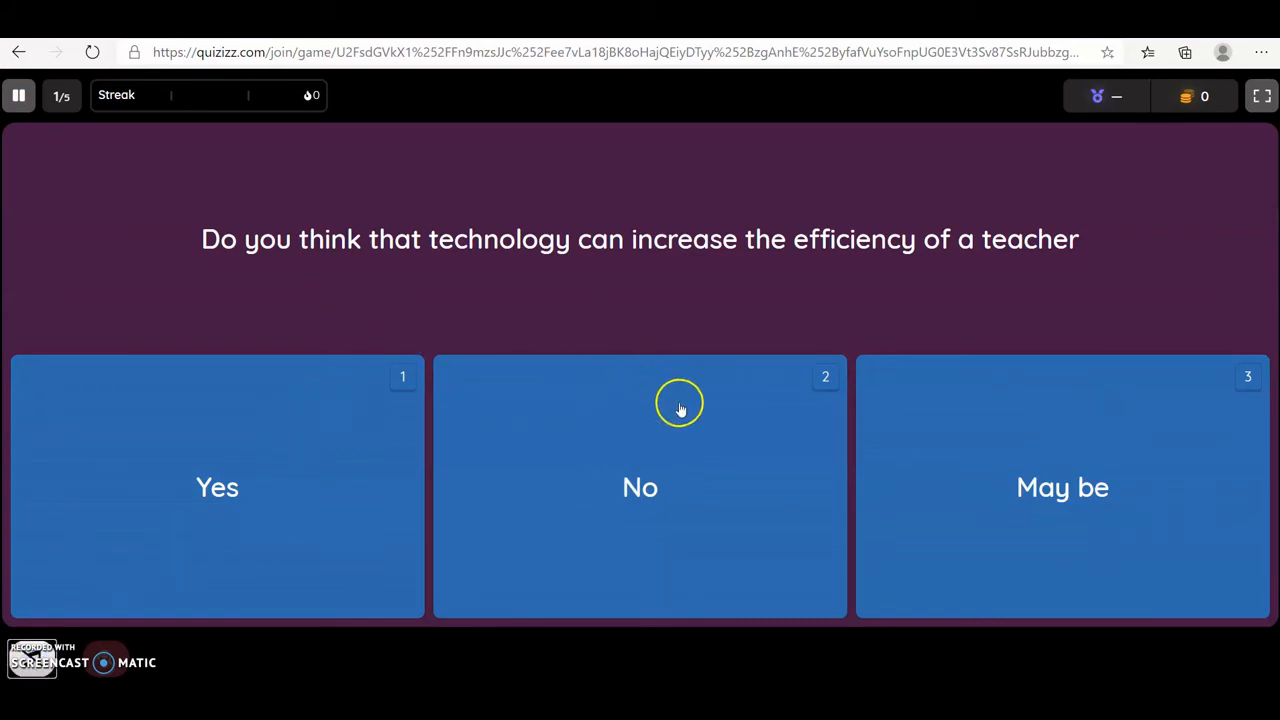
pyautogui.click(321, 488)
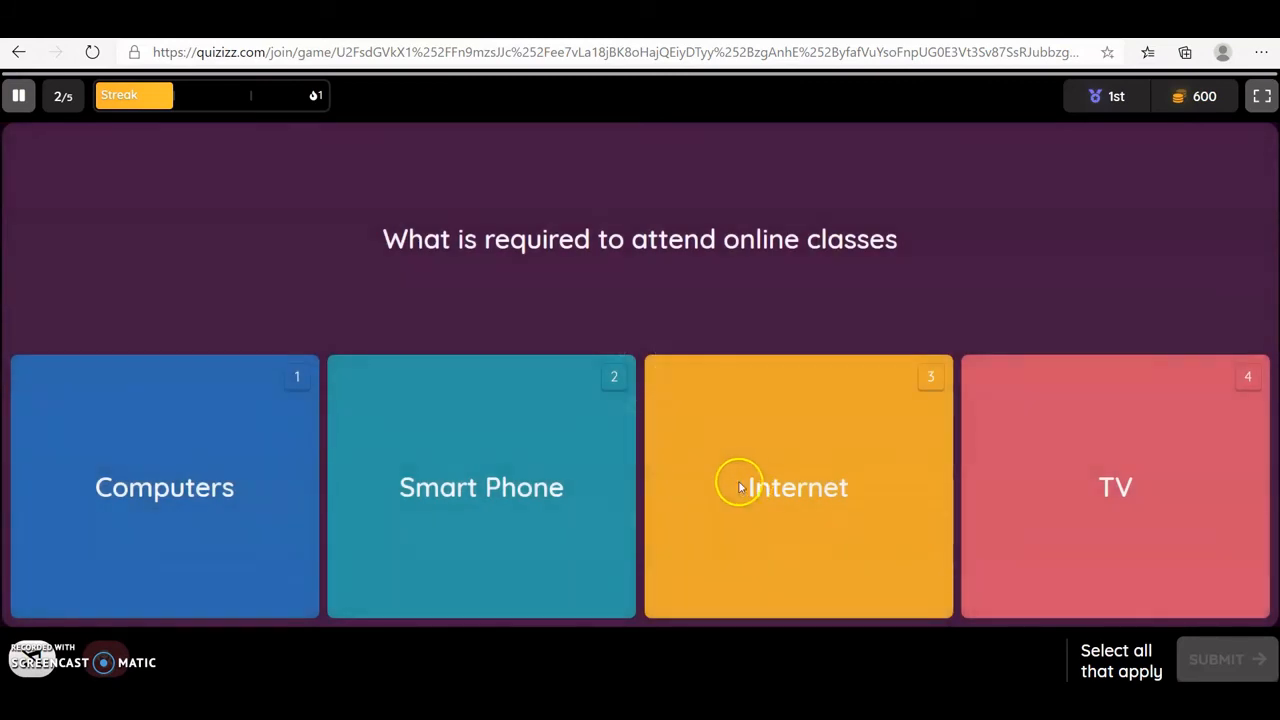
pyautogui.click(200, 480)
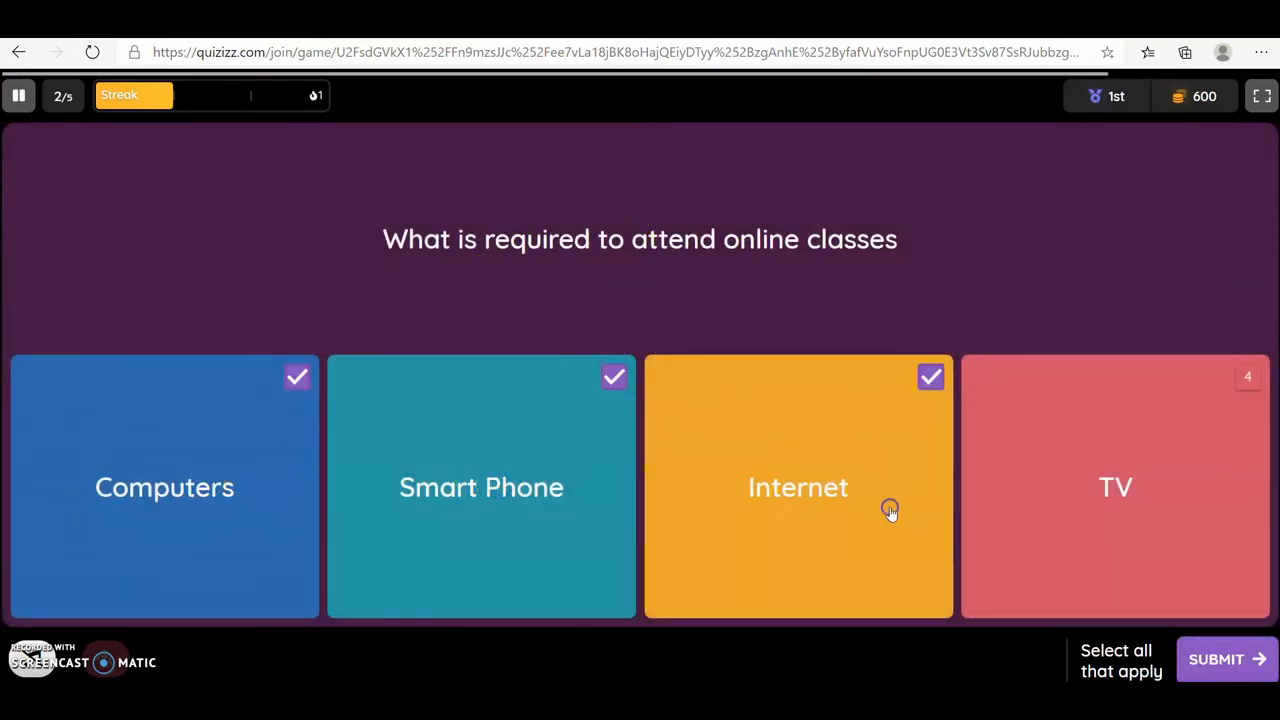
pyautogui.click(1250, 659)
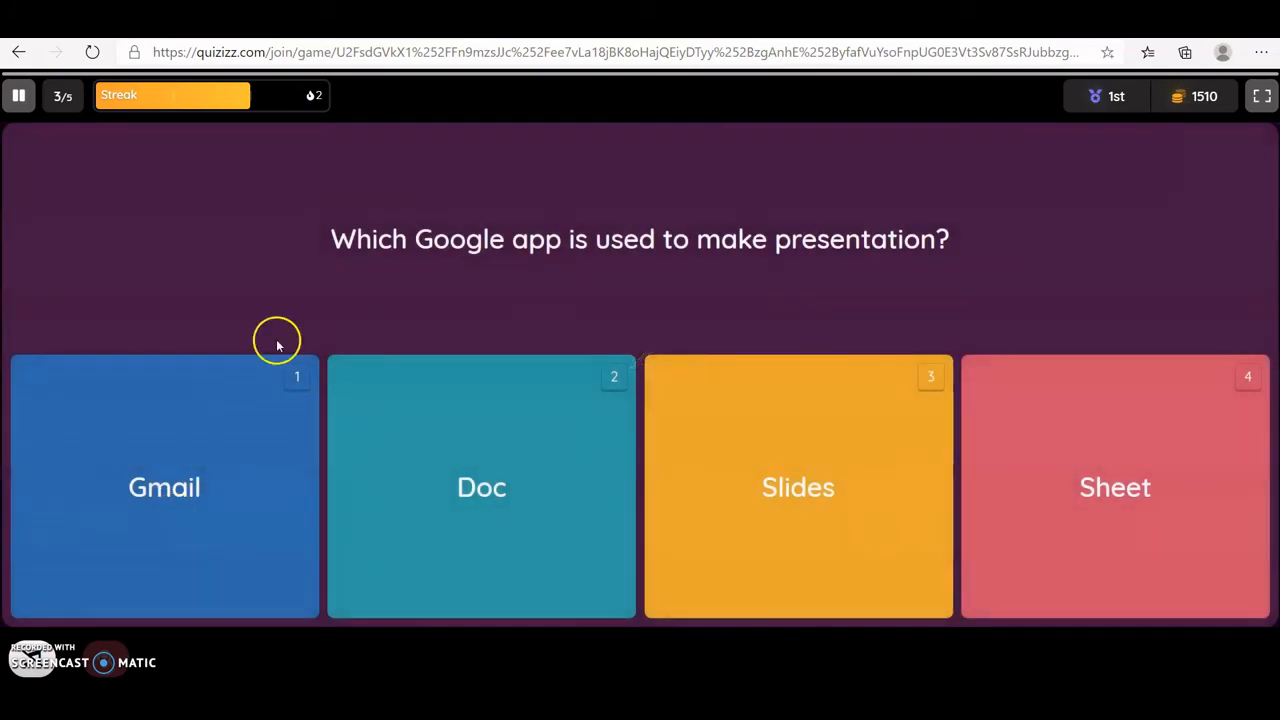
pyautogui.click(753, 470)
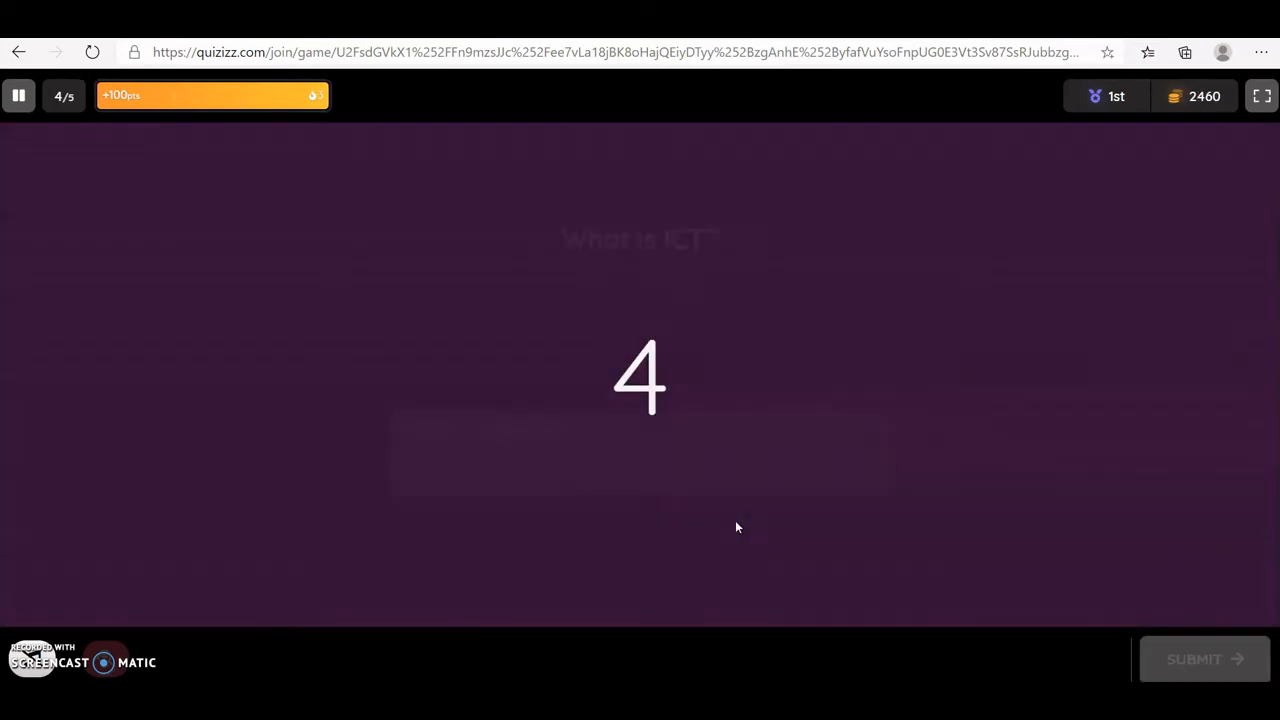
# Answer the ICT question with "Information and Communication Technolgy", dismiss the power-up notice and choose Chrome for the browser question
pyautogui.click(545, 430)
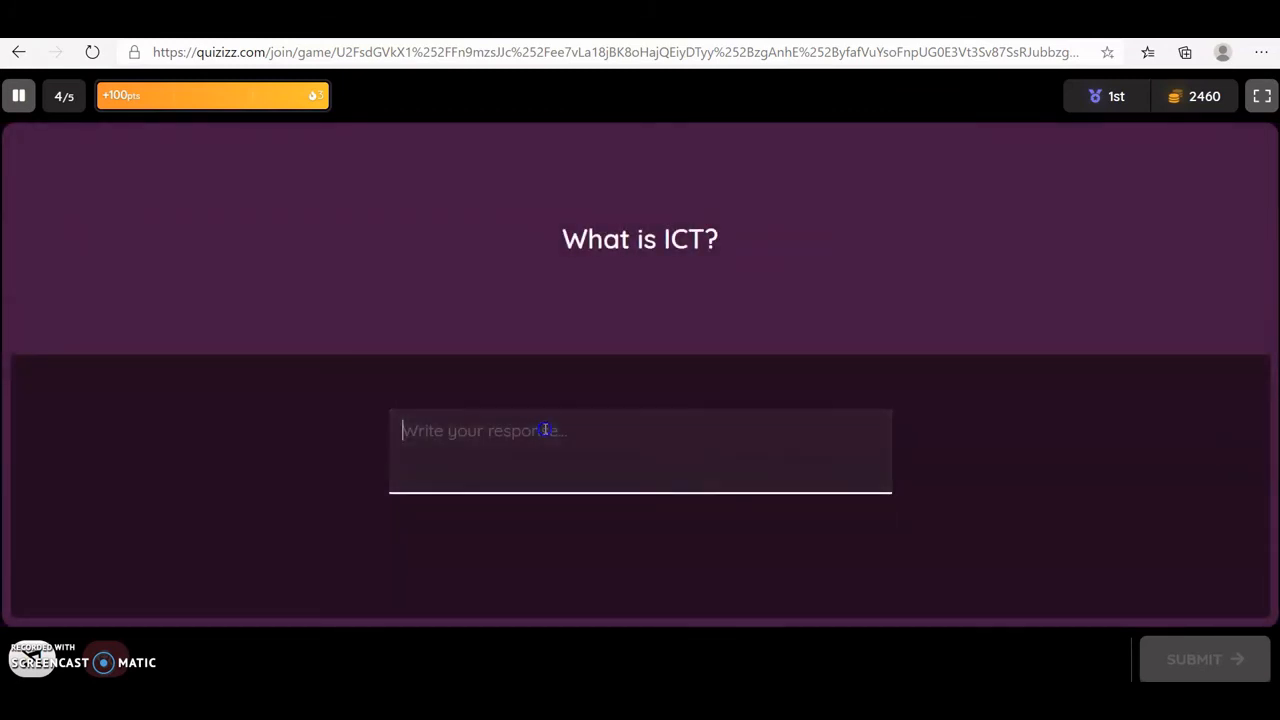
pyautogui.write('In')
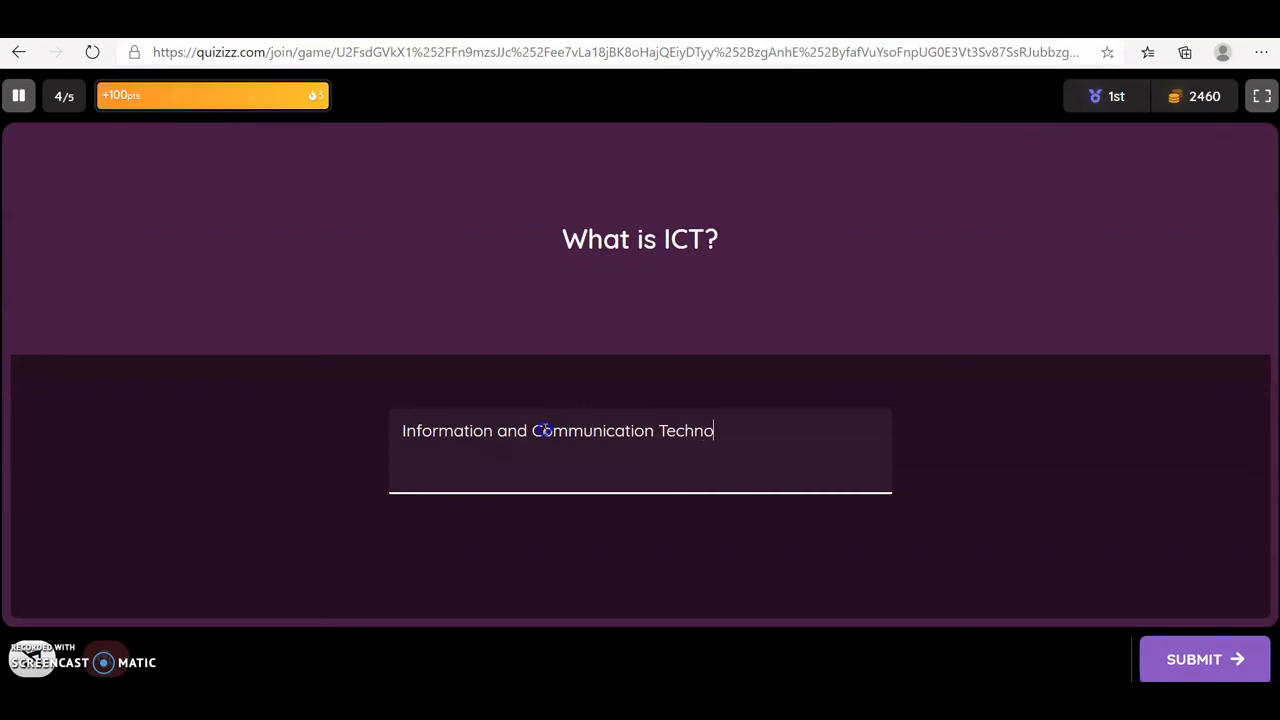
pyautogui.click(1175, 648)
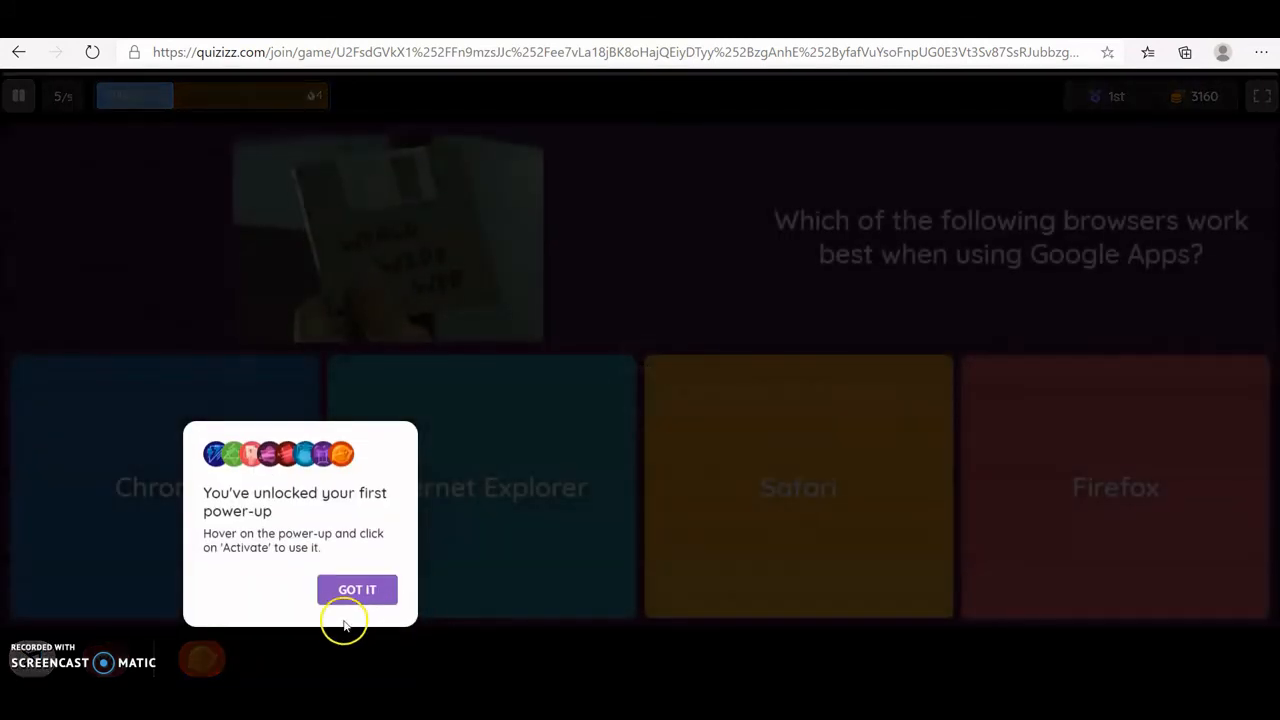
pyautogui.click(360, 592)
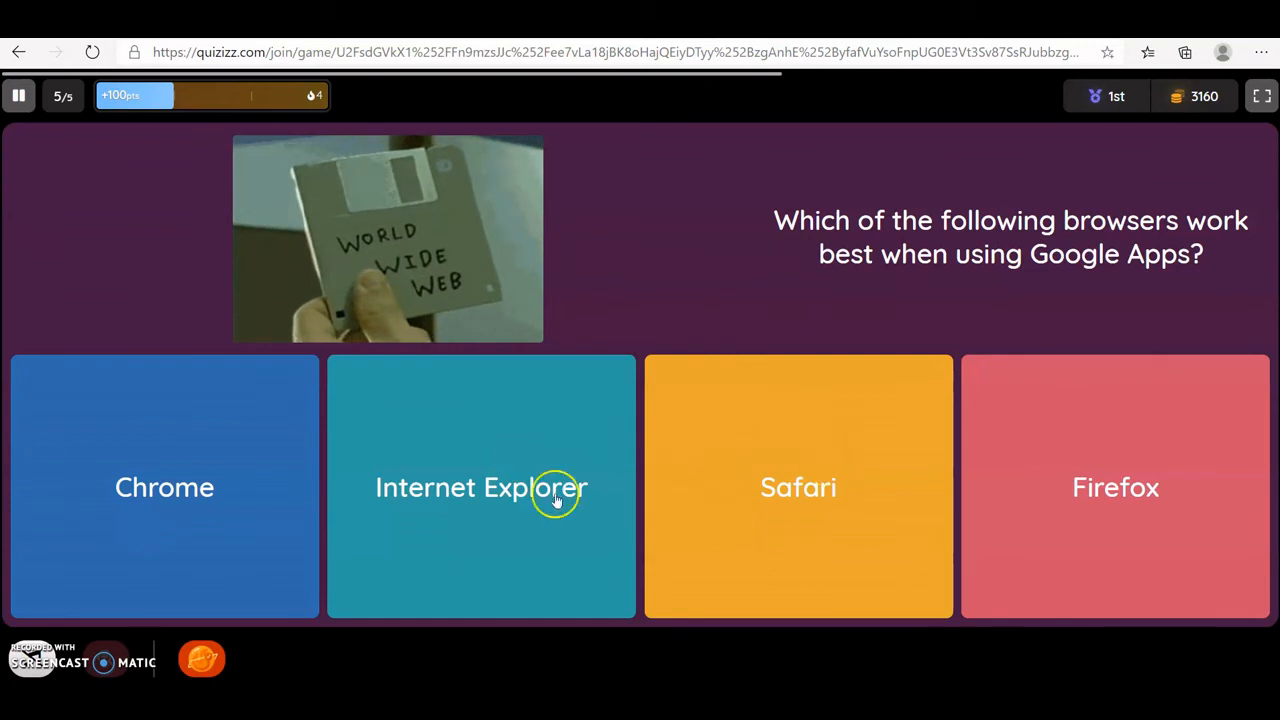
pyautogui.click(280, 500)
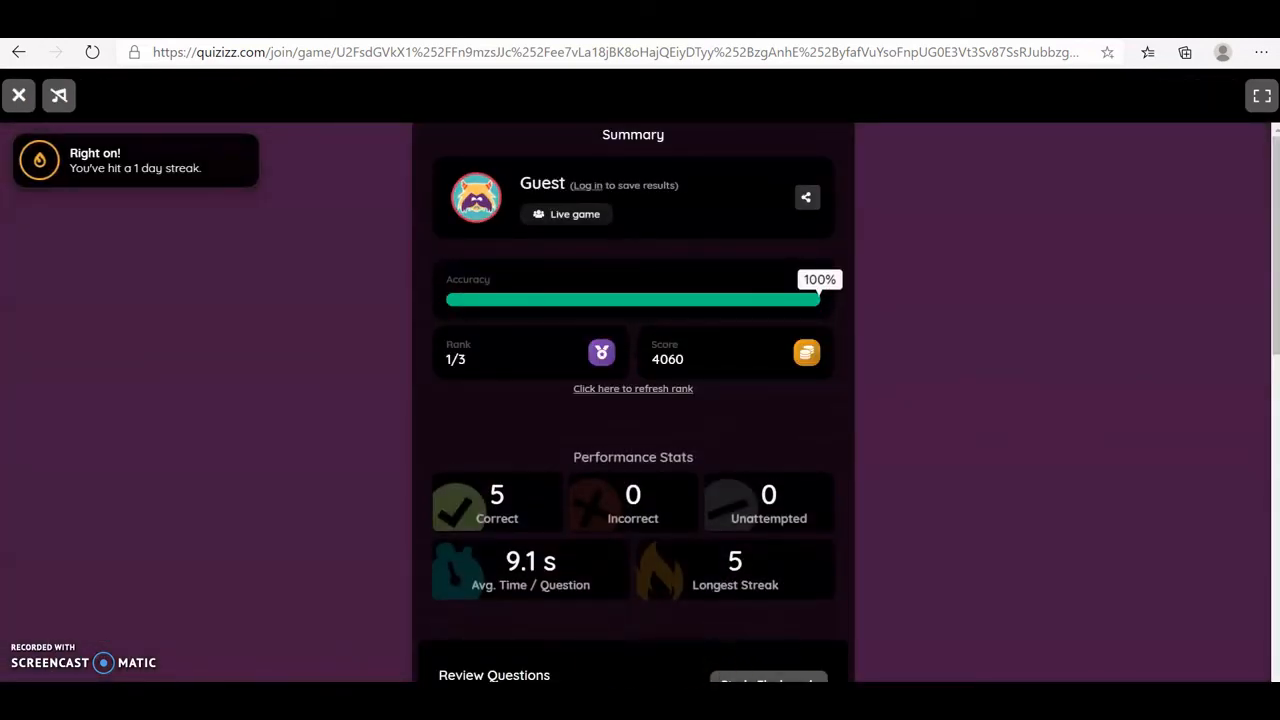
# Switch to the host's live dashboard in Chrome and mute the game sound
pyautogui.moveTo(677, 712)
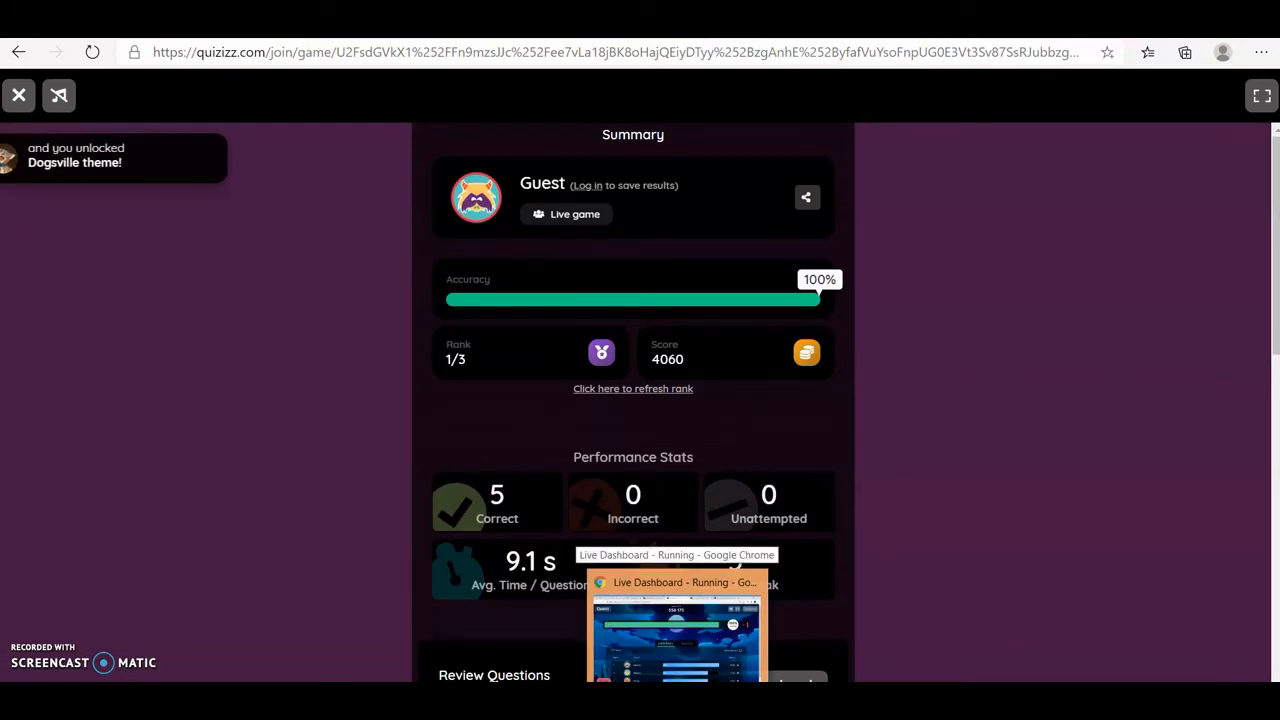
pyautogui.click(677, 705)
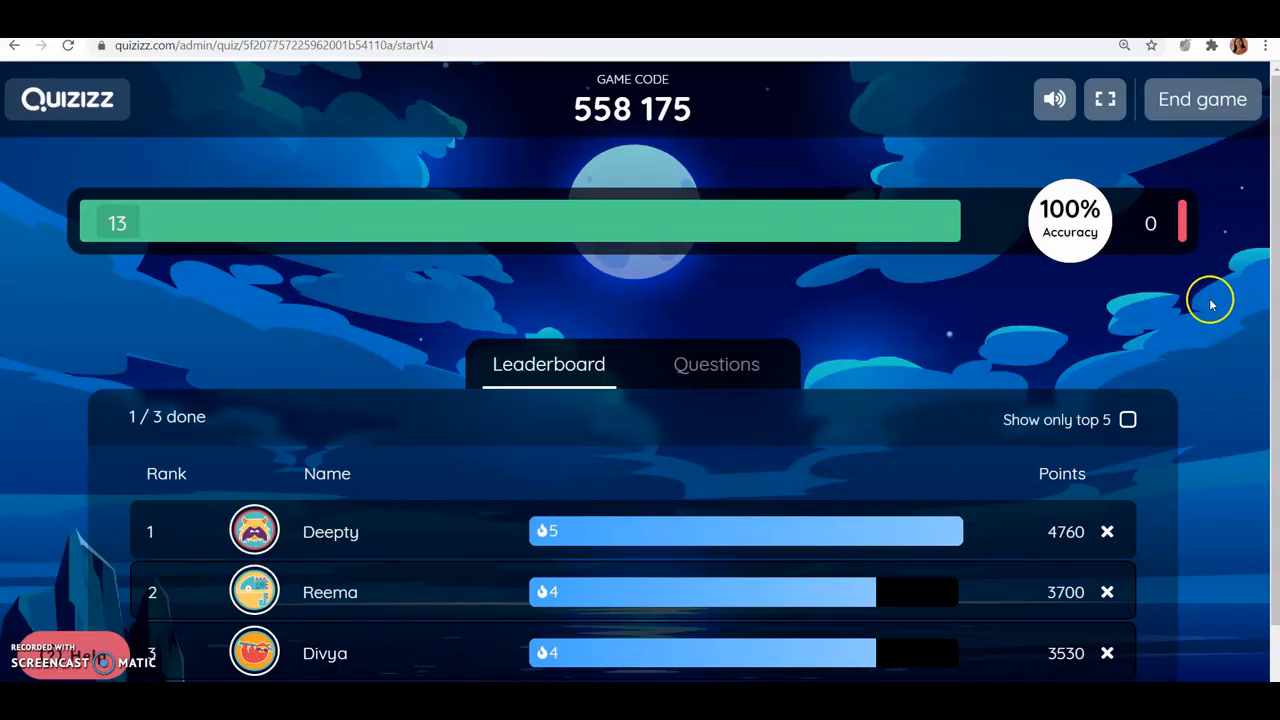
pyautogui.click(1054, 99)
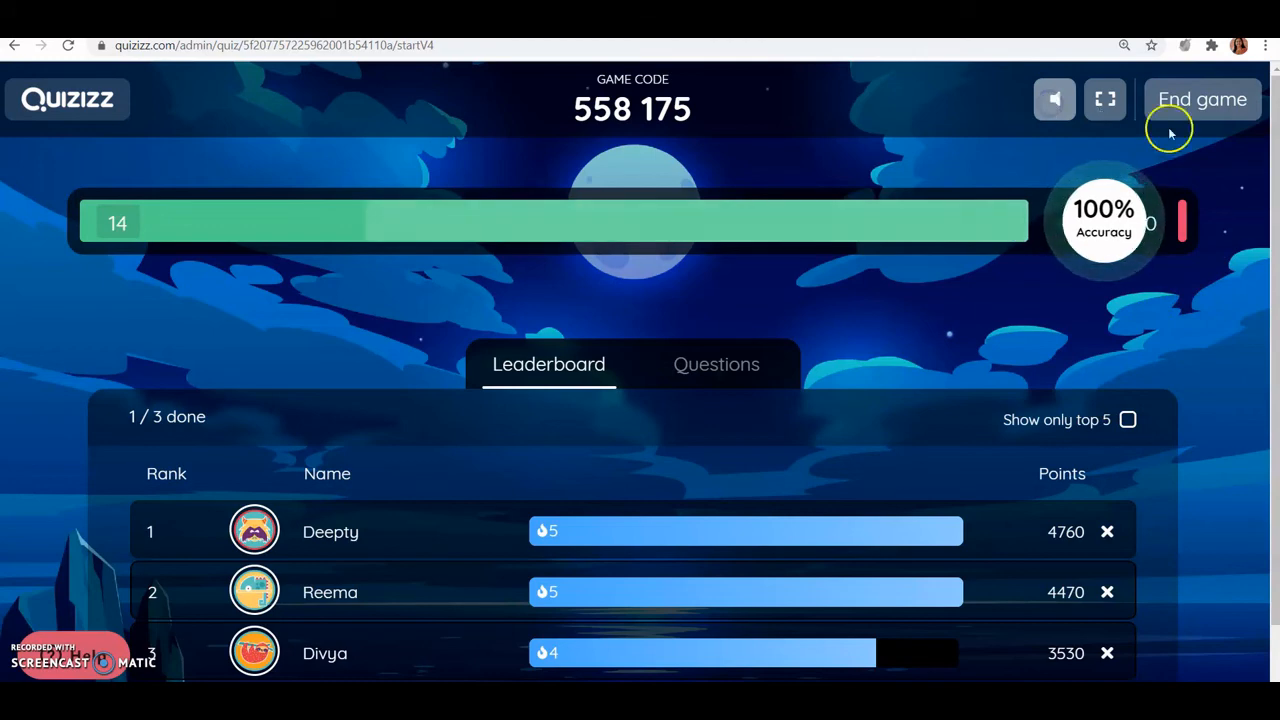
# Look over the players on the leaderboard and end the live Technology game
pyautogui.moveTo(1268, 180); pyautogui.dragTo(1275, 258)
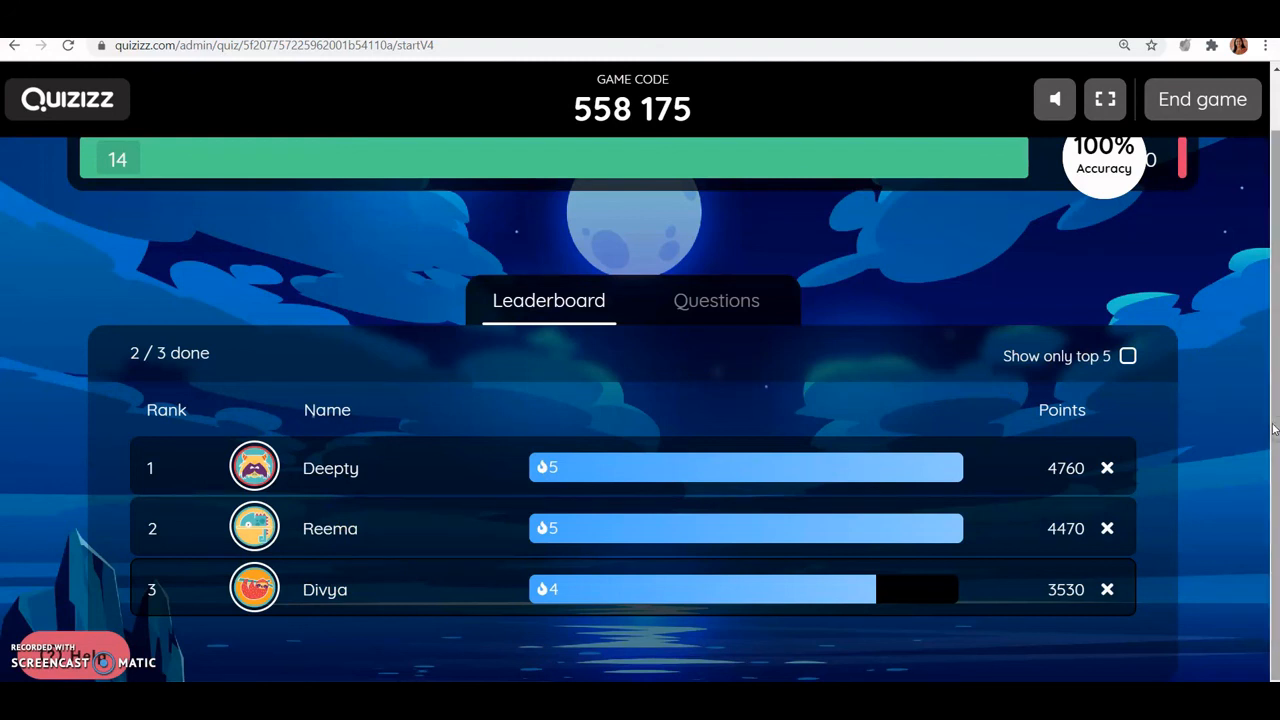
pyautogui.scroll(1, 1273, 428)
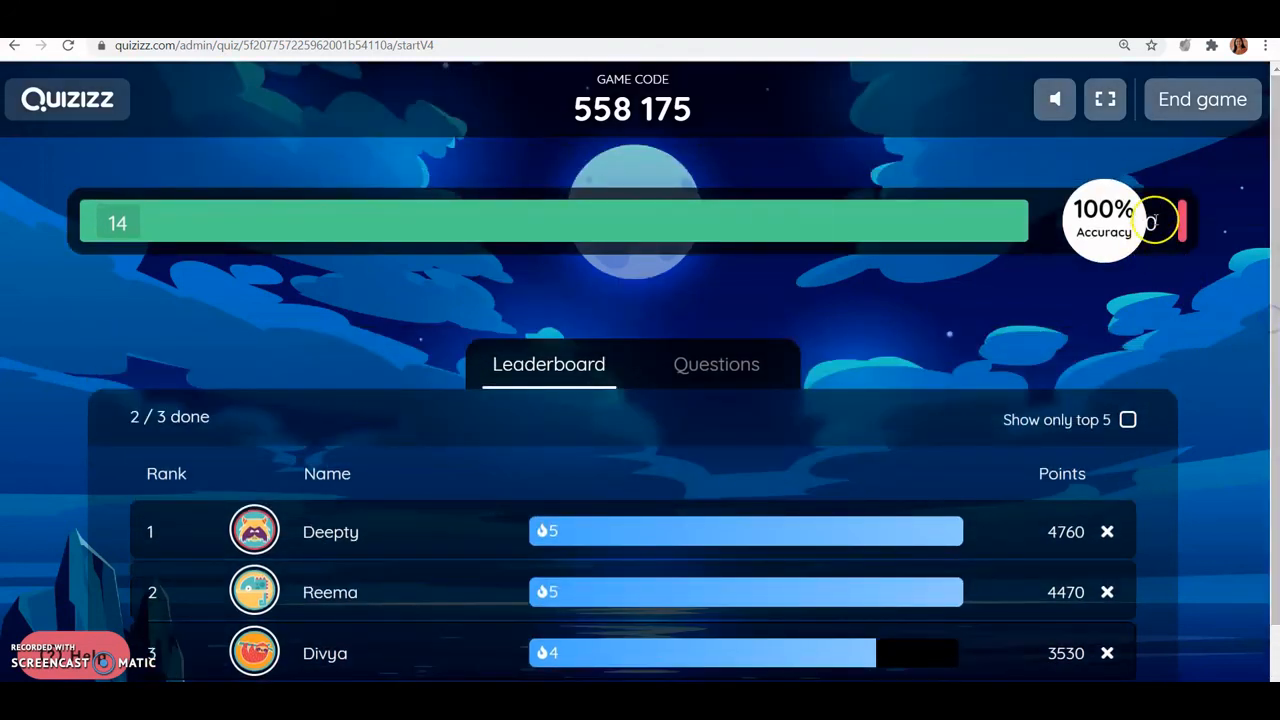
pyautogui.click(1192, 108)
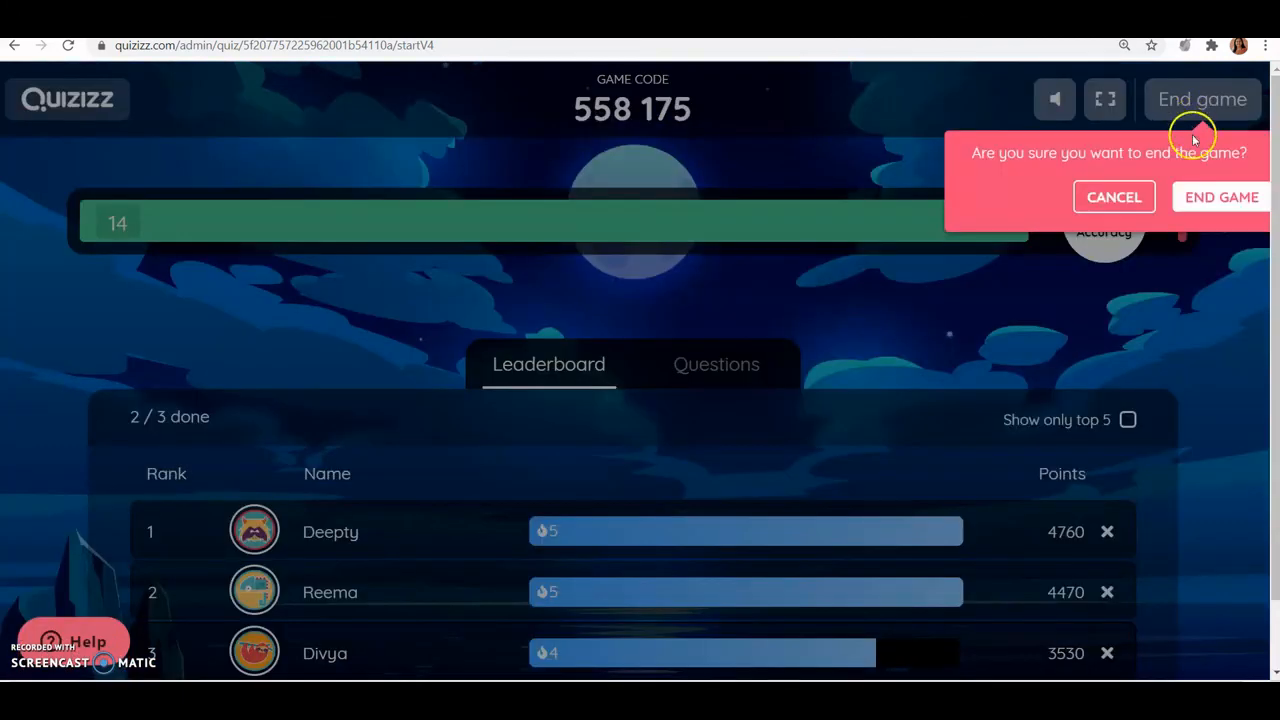
pyautogui.click(1215, 187)
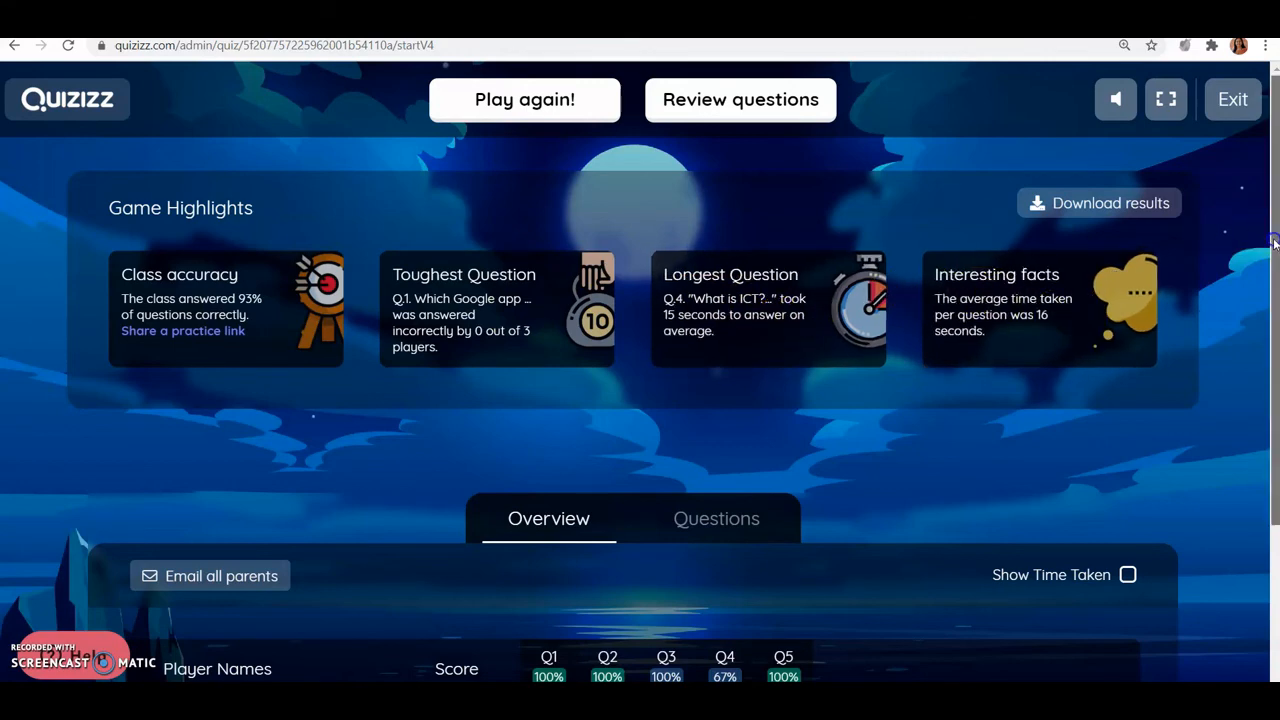
# Examine the players' scores in the results overview with the time taken per question shown
pyautogui.moveTo(1272, 237); pyautogui.dragTo(1272, 401)
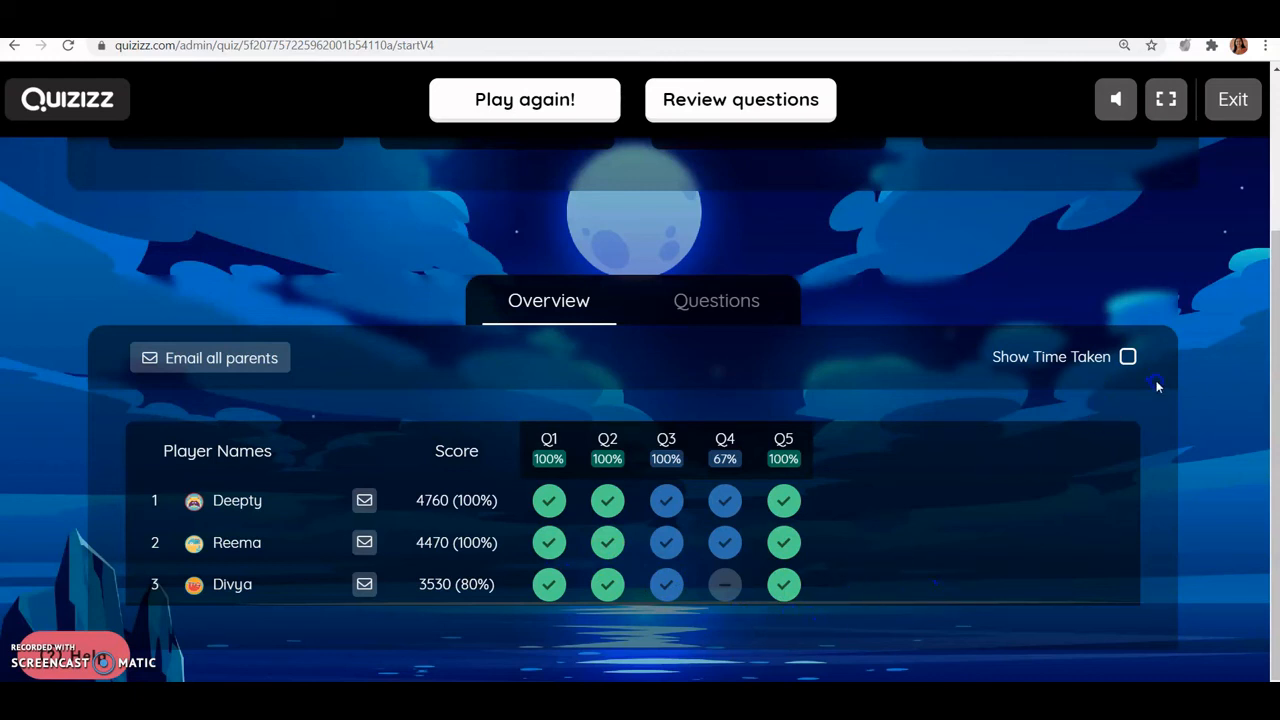
pyautogui.click(1128, 358)
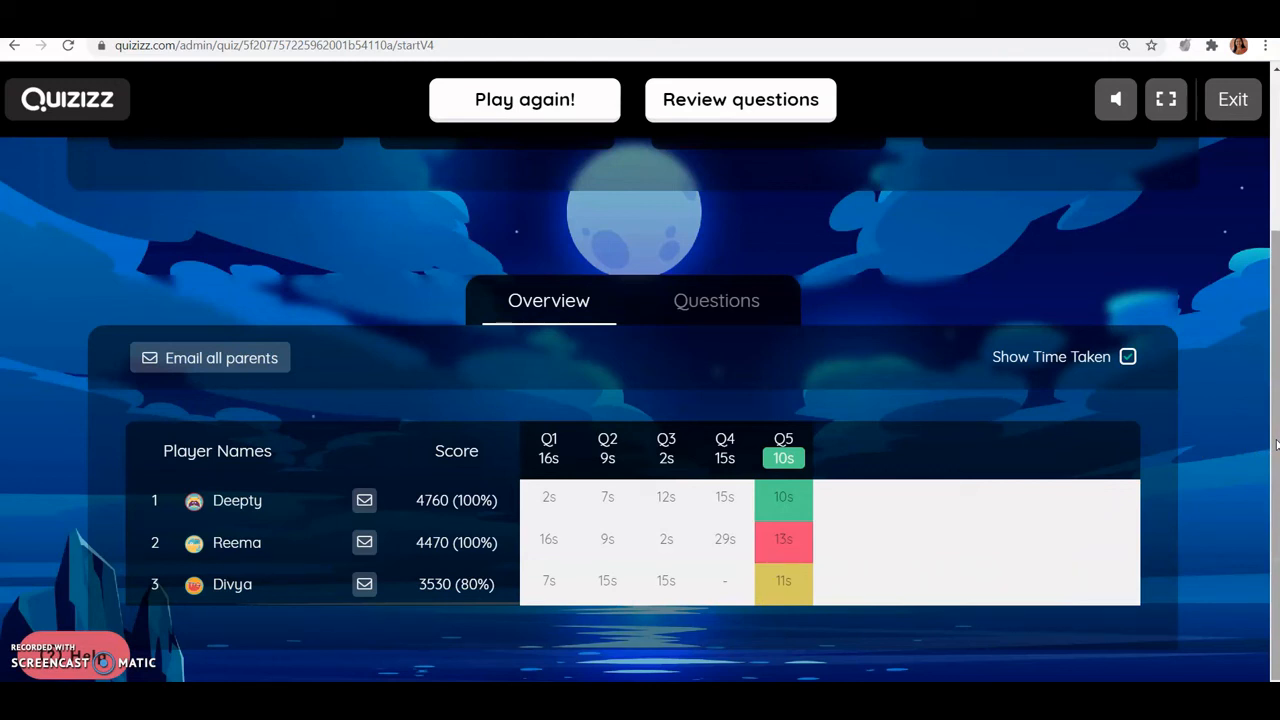
pyautogui.click(1276, 442)
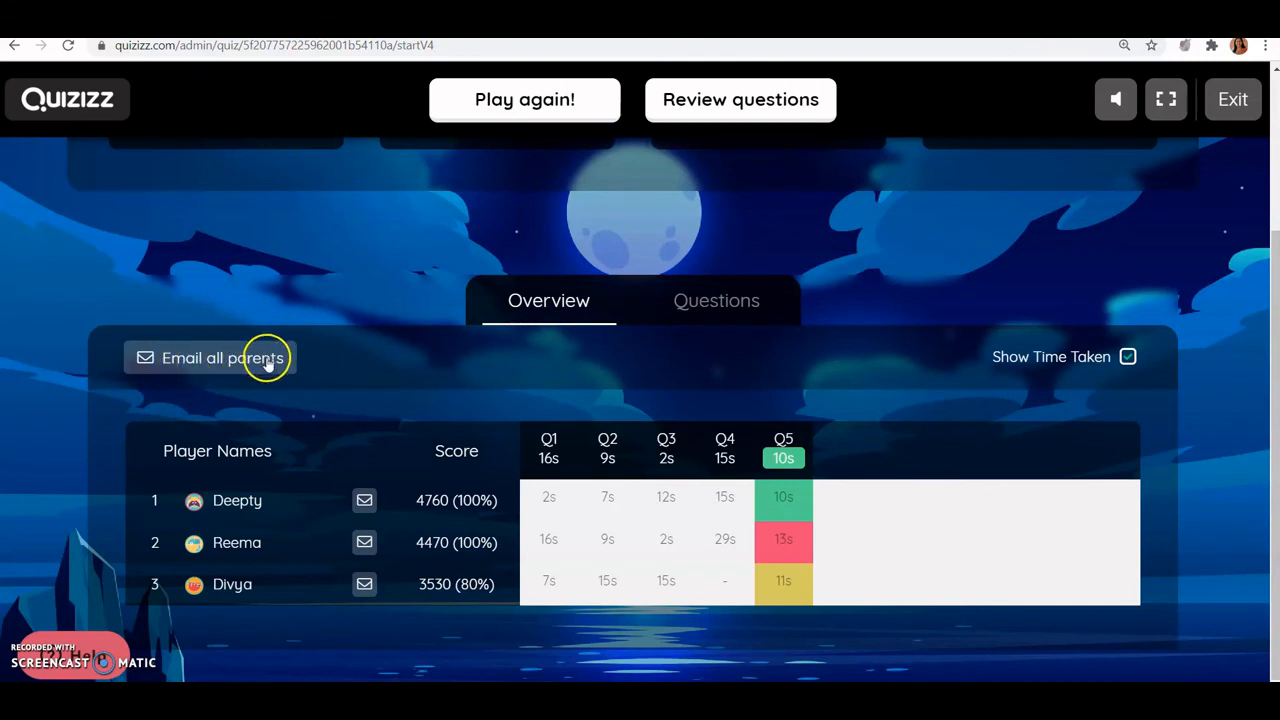
# Examine the question-by-question results of the finished game, including average time and correct answers
pyautogui.click(709, 311)
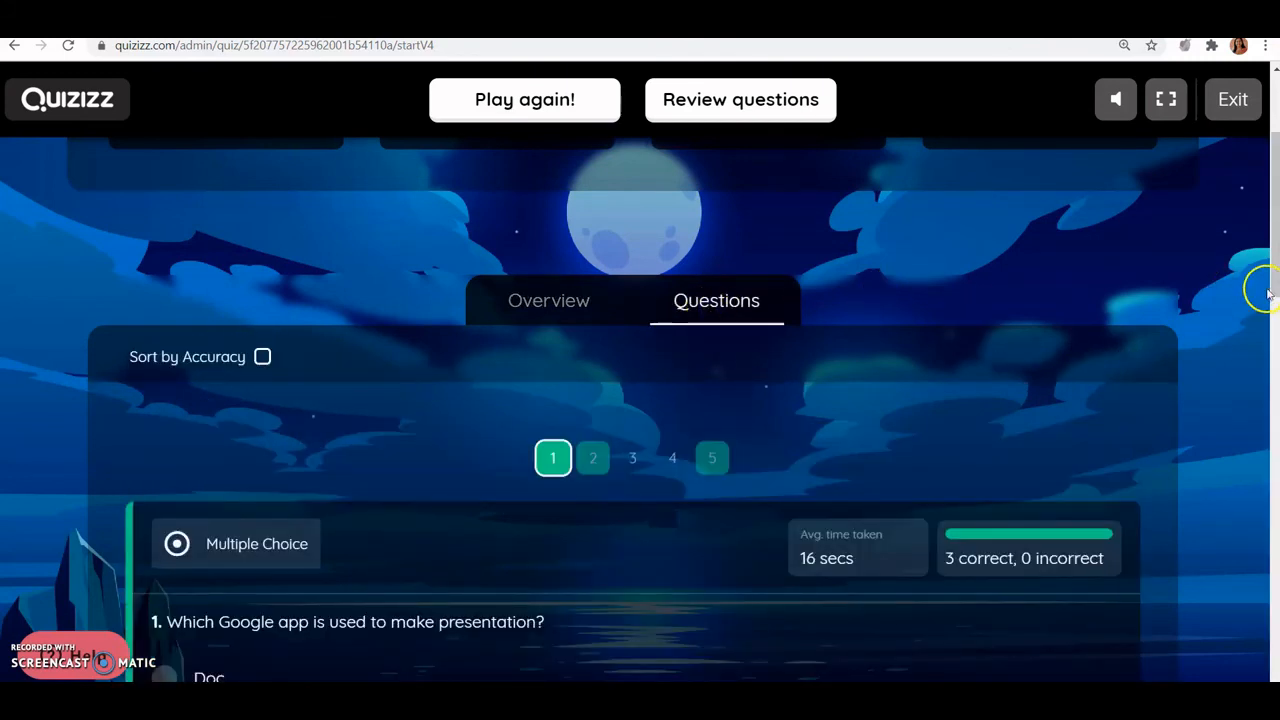
pyautogui.moveTo(1266, 286); pyautogui.dragTo(1275, 378)
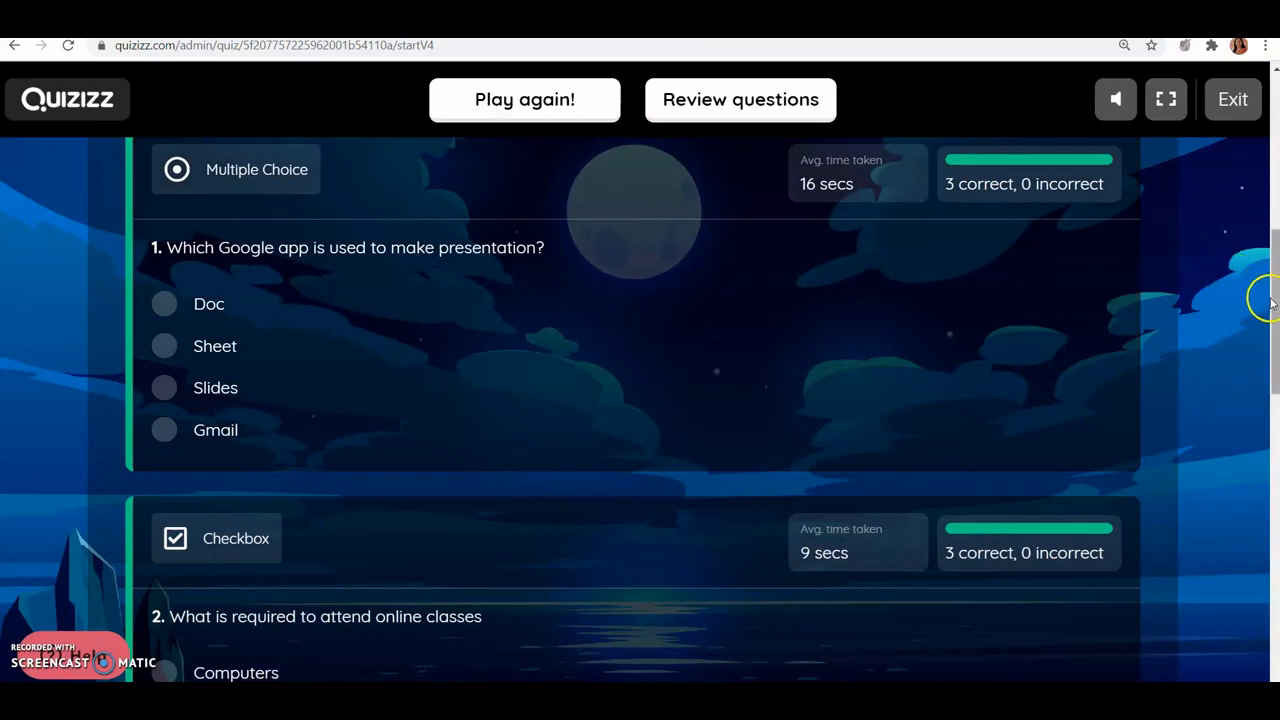
pyautogui.moveTo(1272, 300); pyautogui.dragTo(1263, 129)
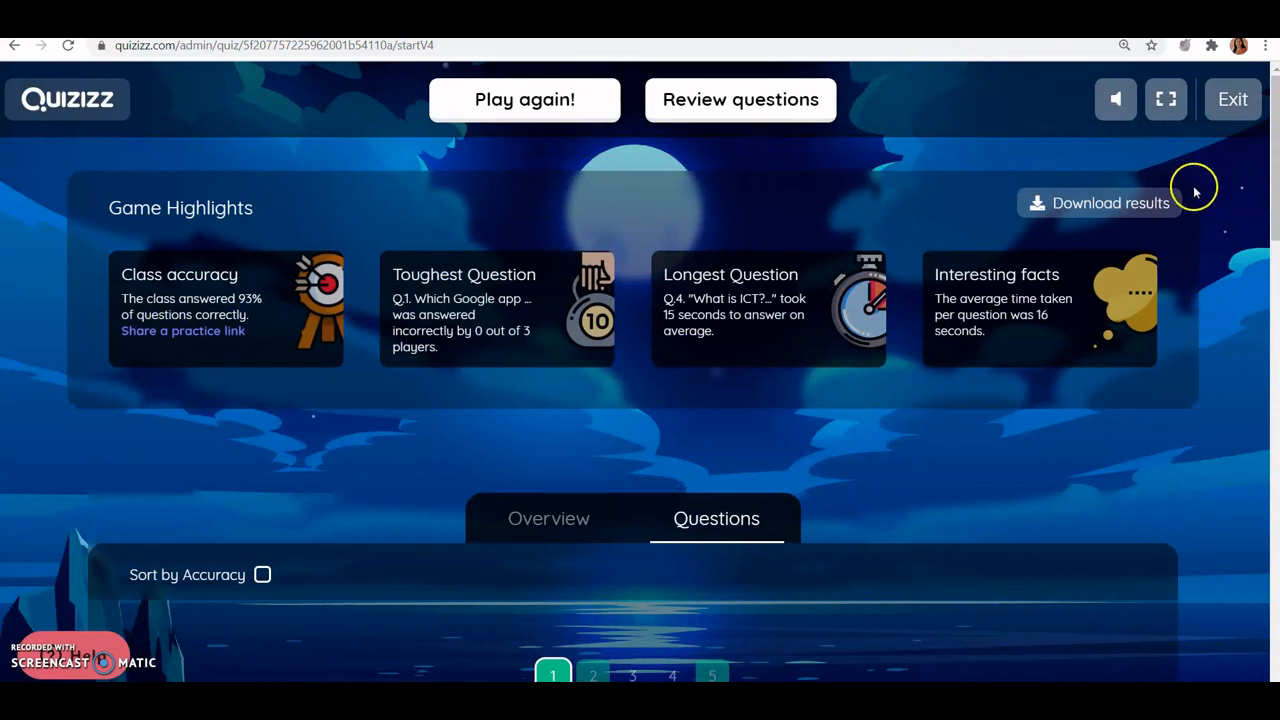
# Download the game results as a spreadsheet, open it in Excel and enable editing to review the class-level data
pyautogui.click(1081, 211)
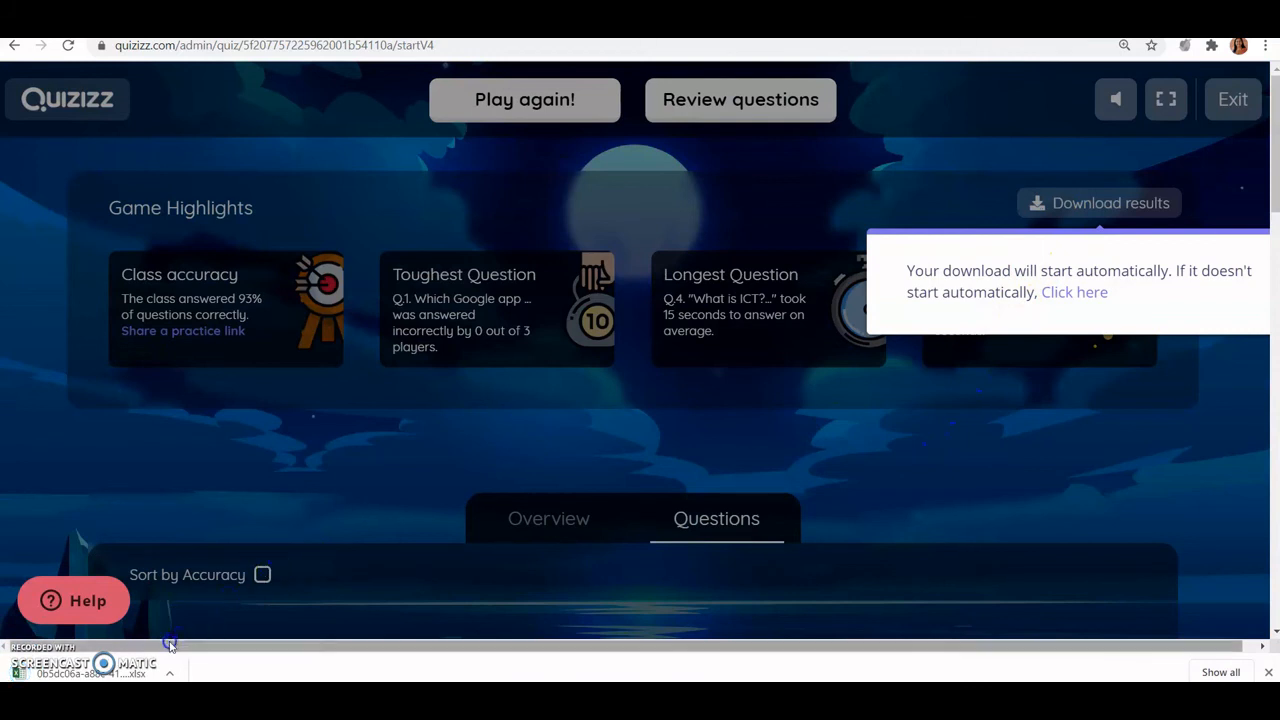
pyautogui.click(133, 668)
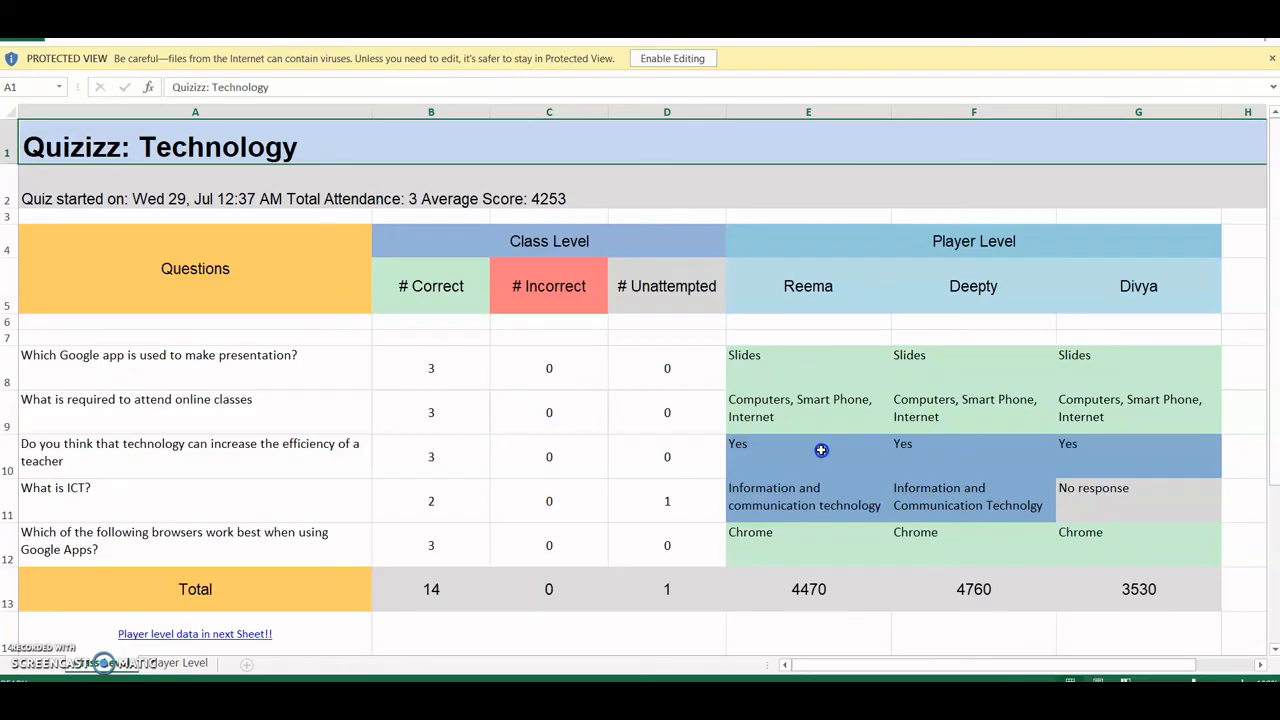
pyautogui.click(668, 59)
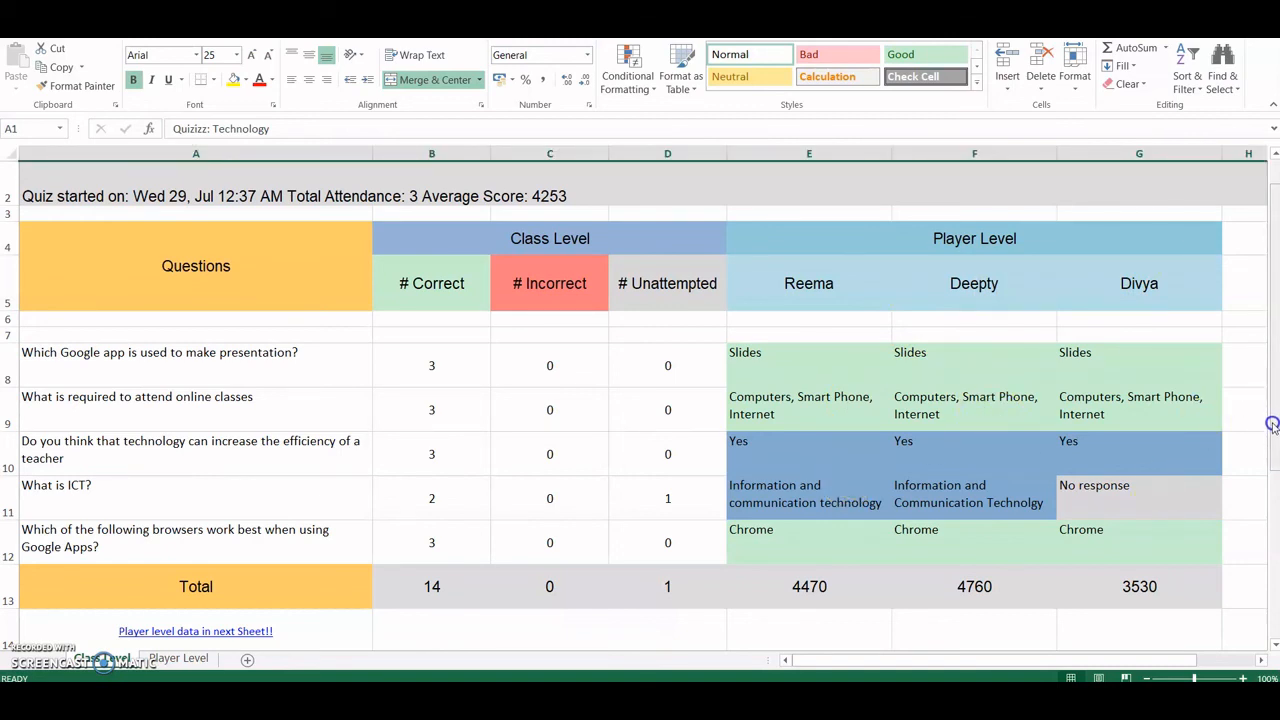
pyautogui.moveTo(1273, 430); pyautogui.dragTo(1272, 477)
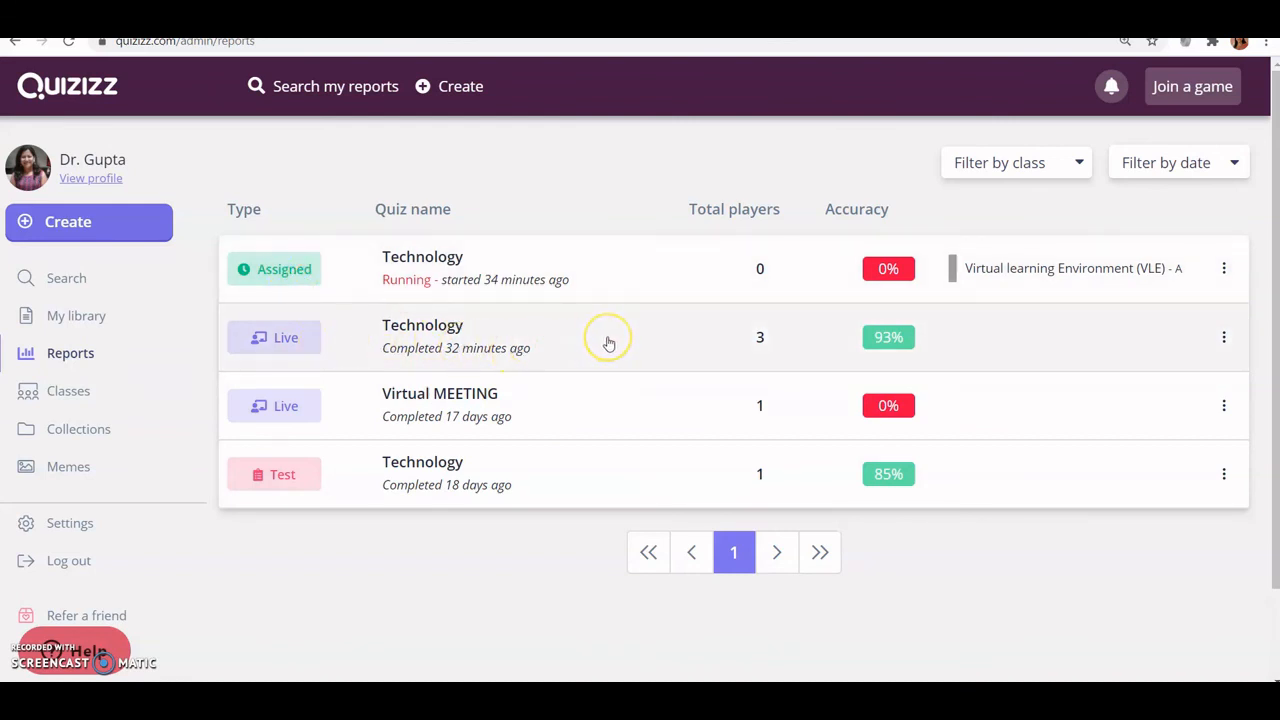
# Open the report of the completed live Technology game with three players and generate its printable questions summary
pyautogui.click(608, 341)
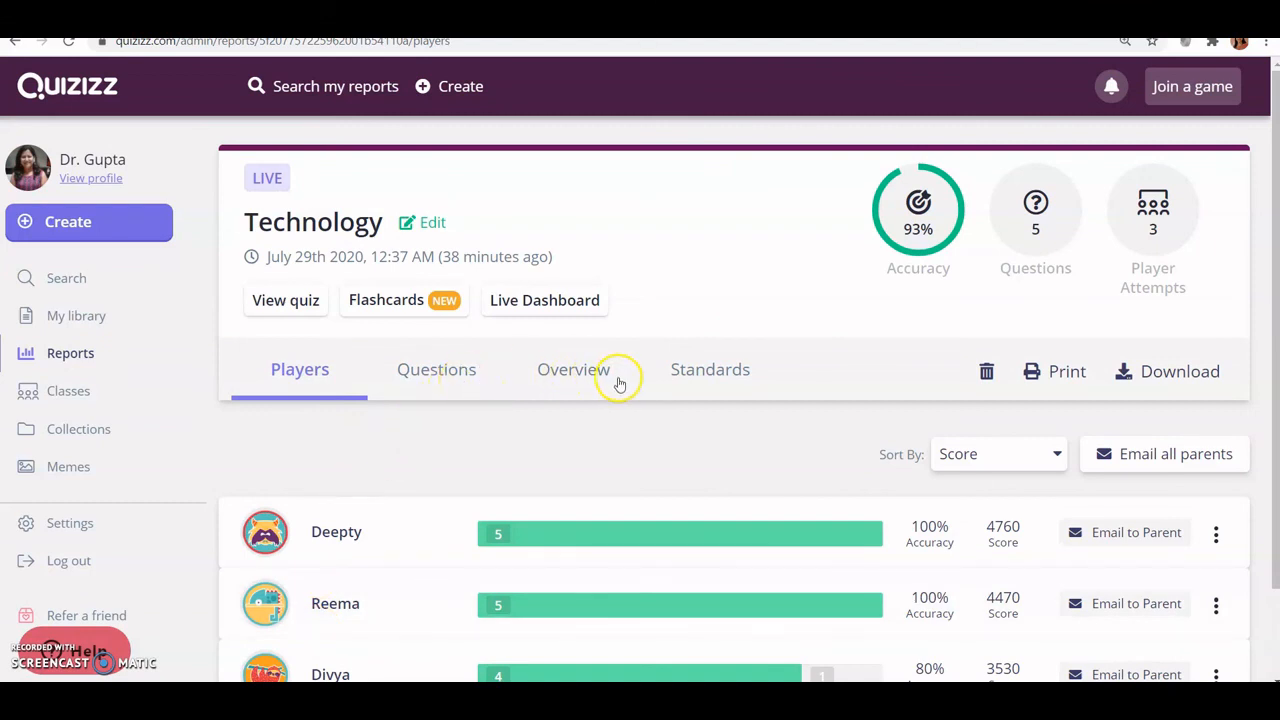
pyautogui.click(1057, 374)
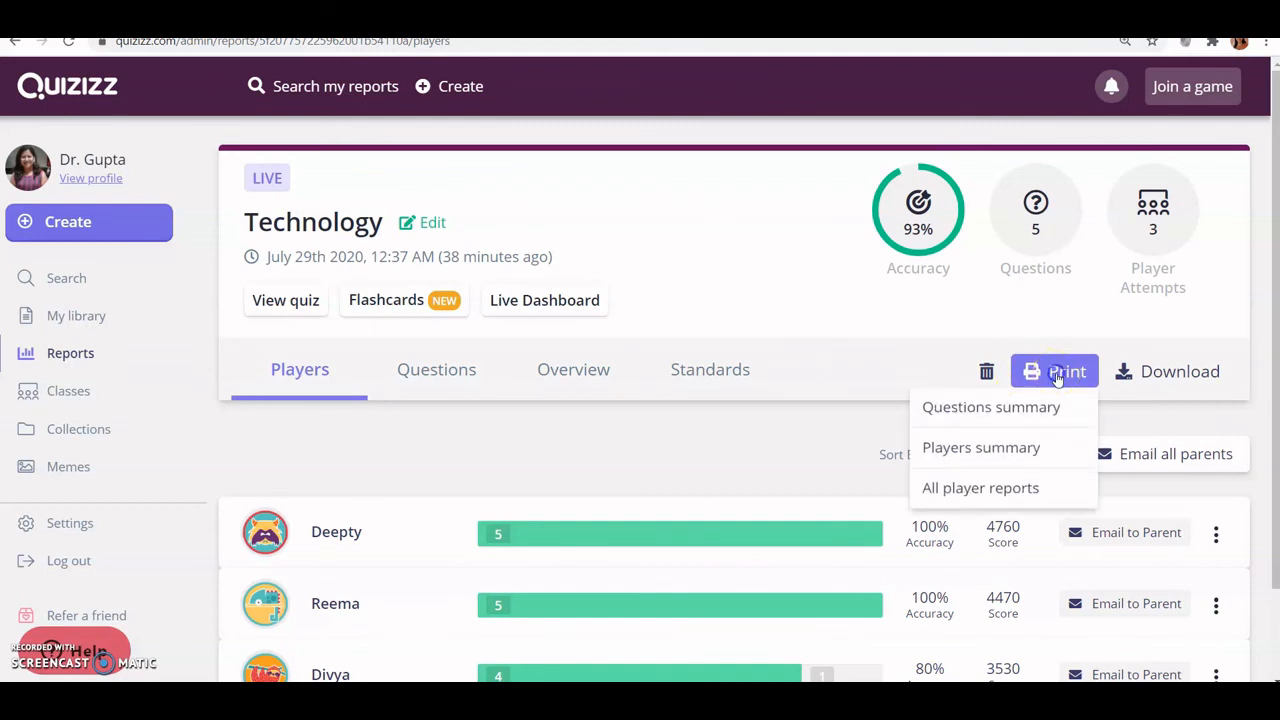
pyautogui.click(1020, 418)
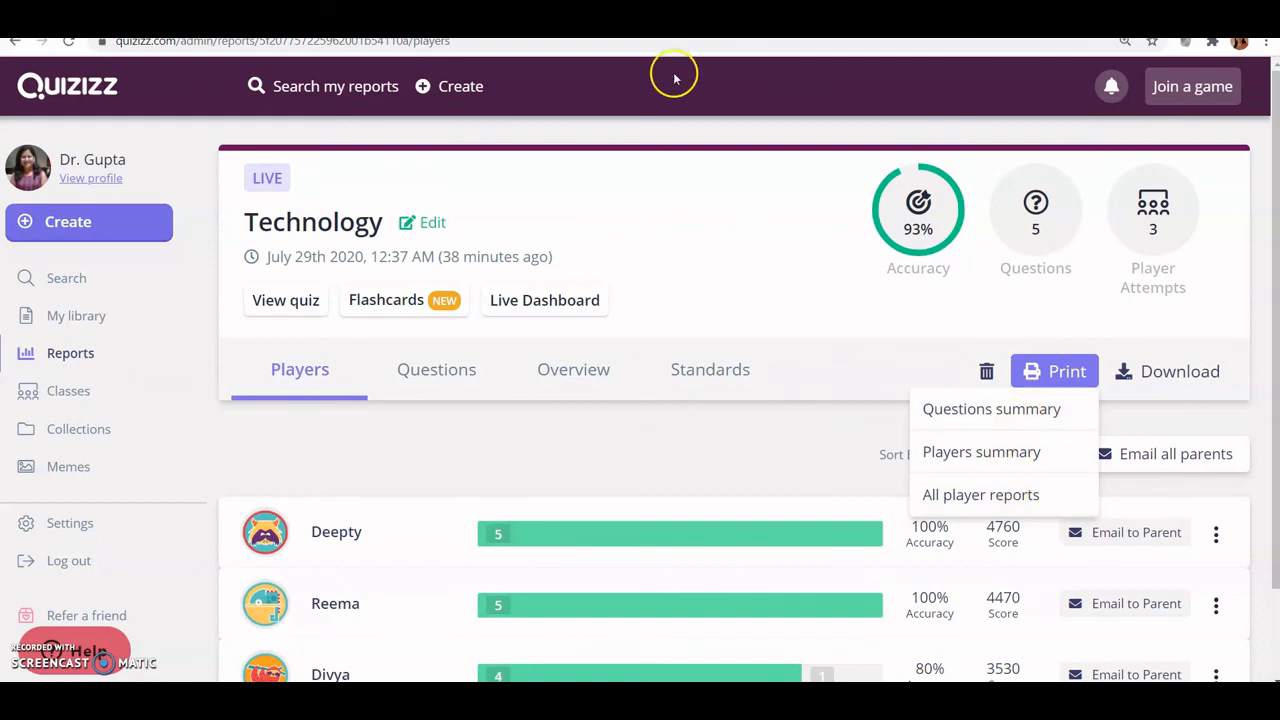
# Examine the printable all-player reports and the players summary of the Technology game
pyautogui.hotkey('ctrl', 'Tab')
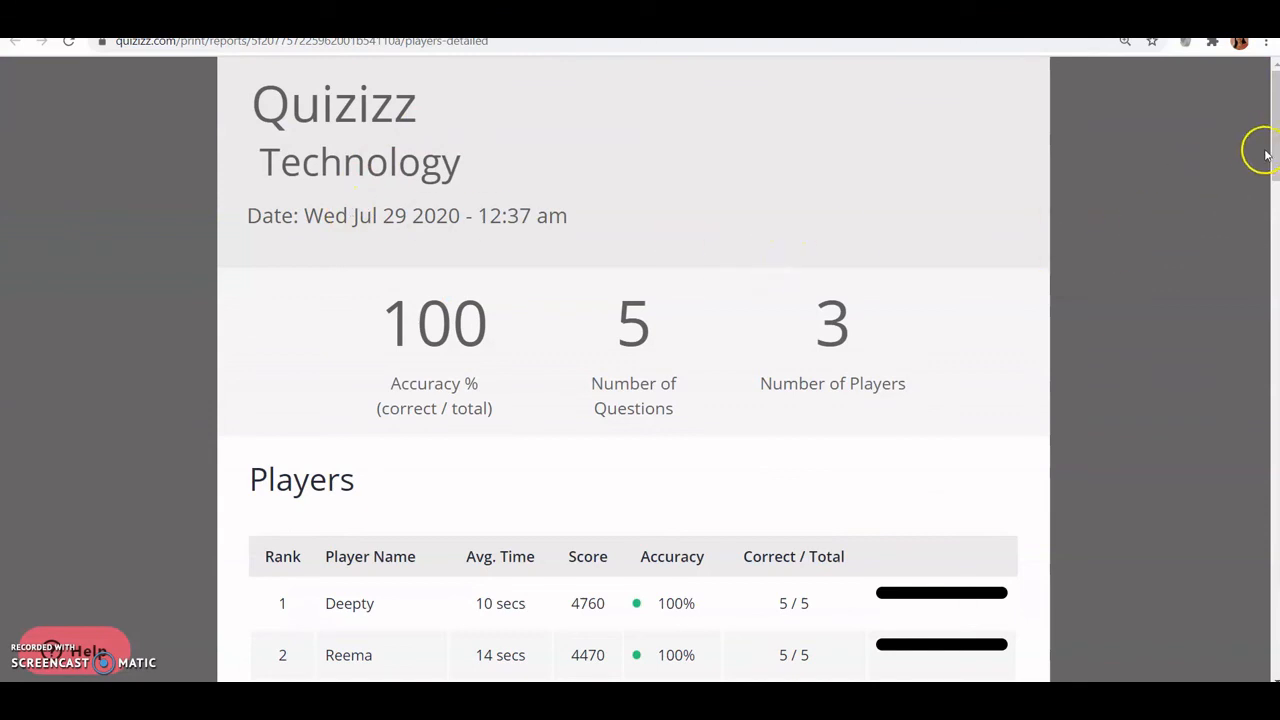
pyautogui.moveTo(1277, 156); pyautogui.dragTo(1276, 573)
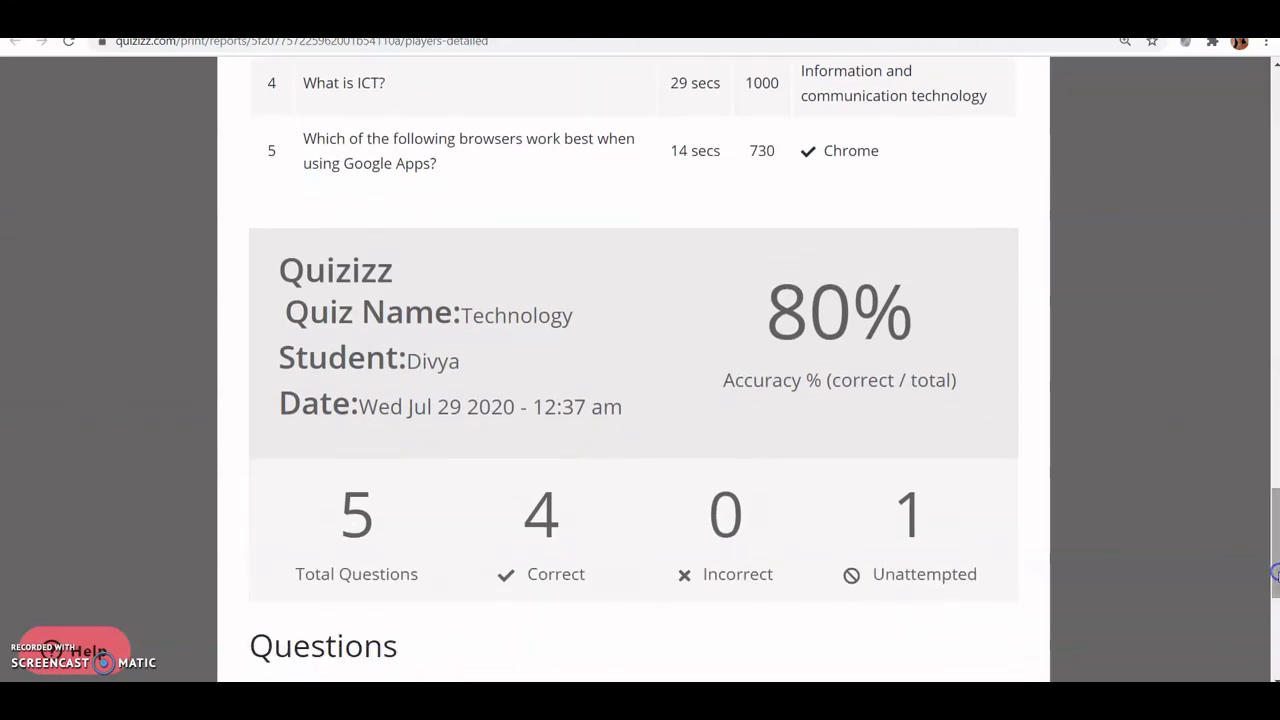
pyautogui.hotkey('ctrl', 'Tab')
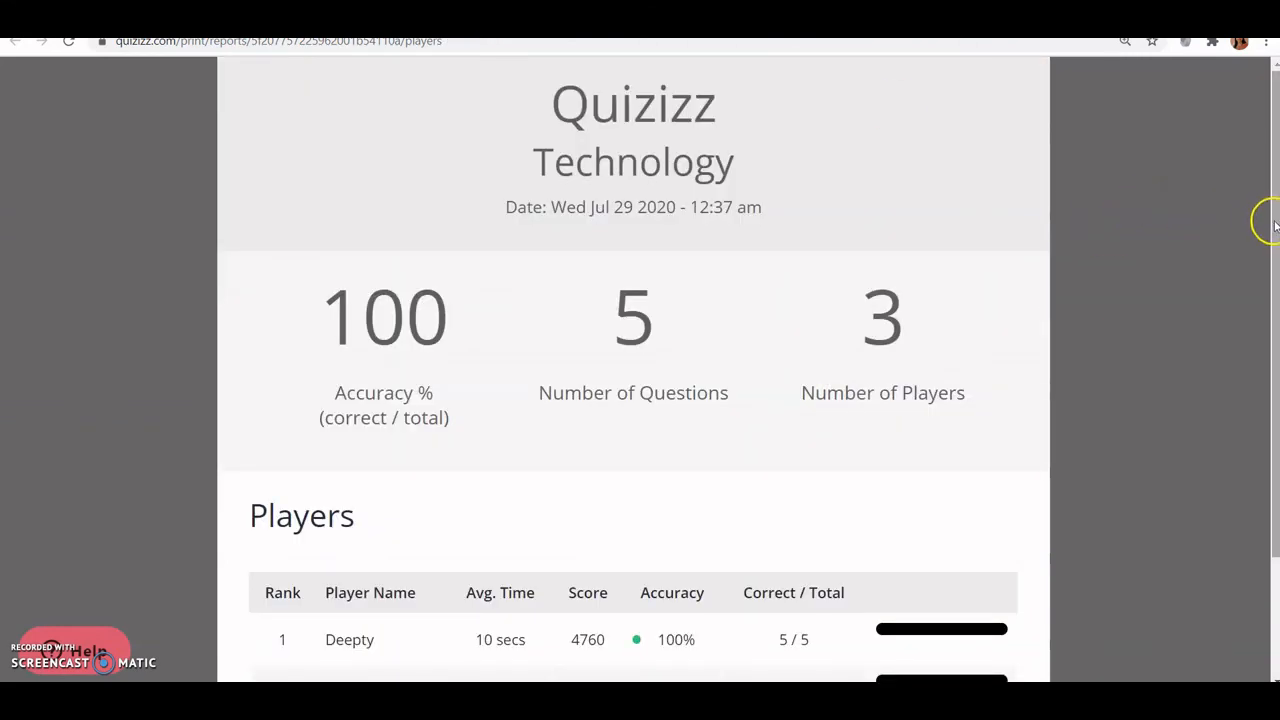
pyautogui.moveTo(1273, 226); pyautogui.dragTo(1267, 377)
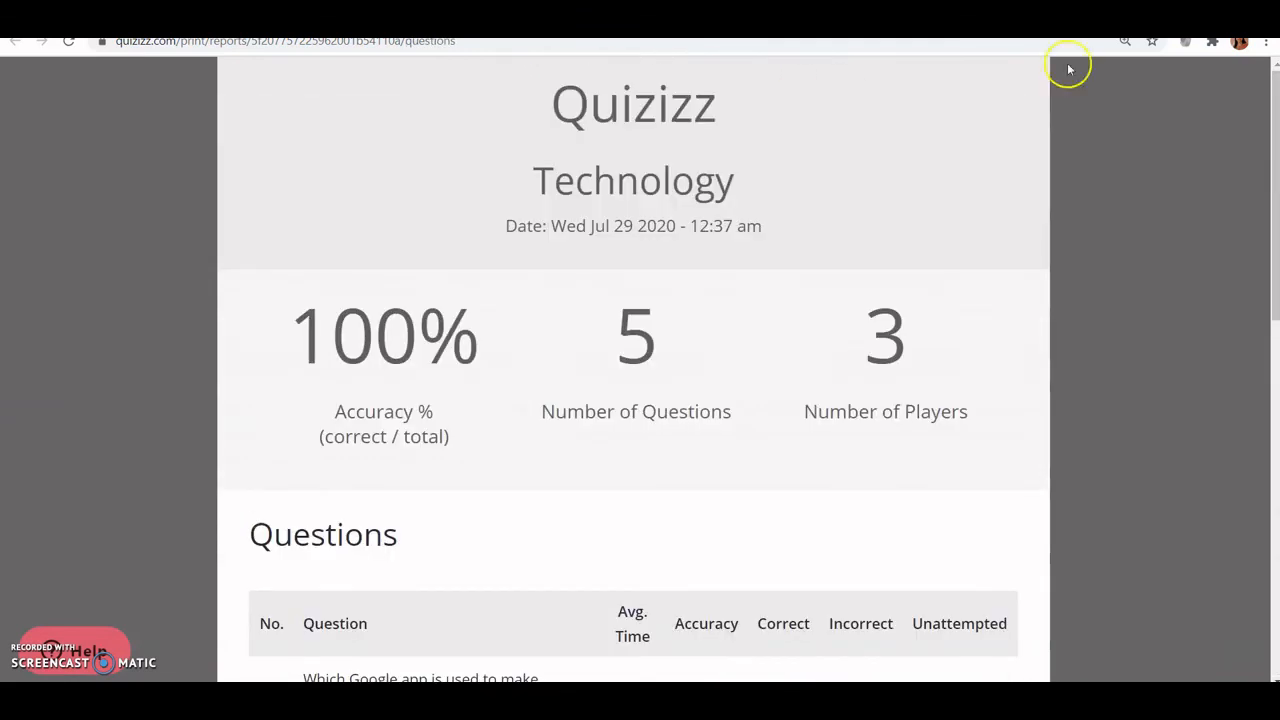
# Examine the printable questions summary of the Technology game and return to its player report
pyautogui.click(1274, 228)
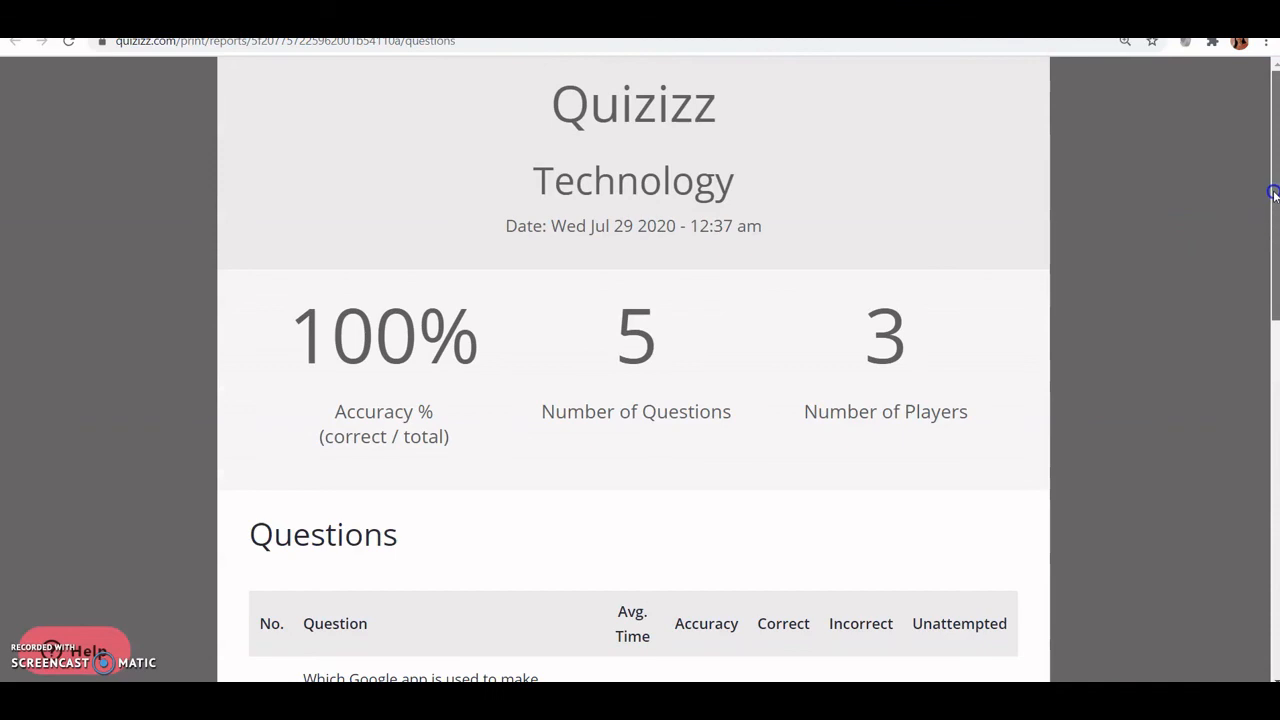
pyautogui.moveTo(1274, 193); pyautogui.dragTo(1263, 374)
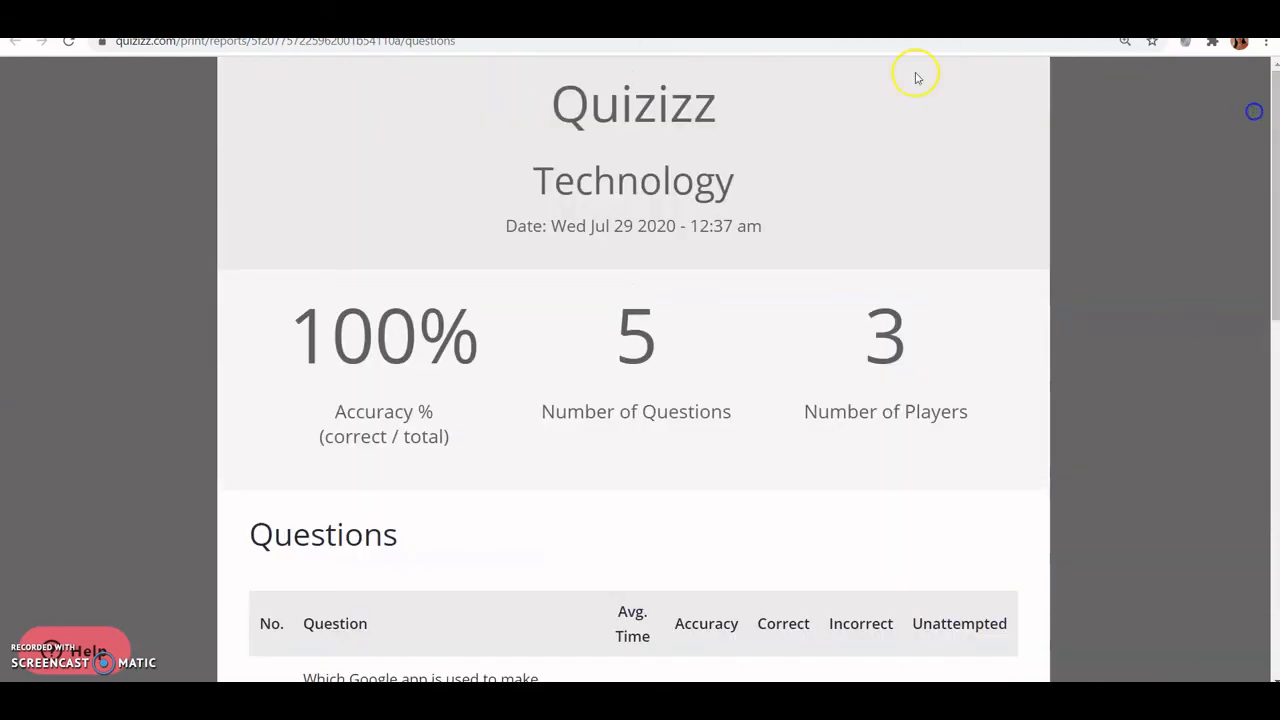
pyautogui.click(900, 22)
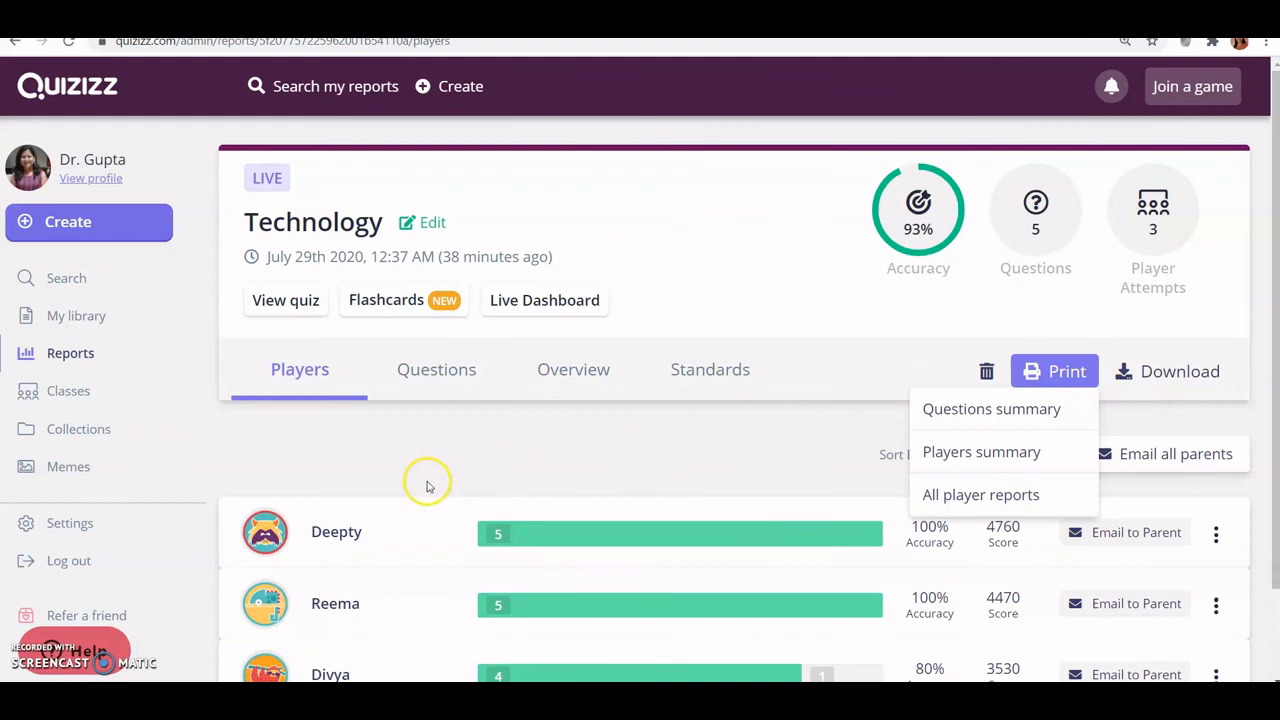
pyautogui.click(506, 453)
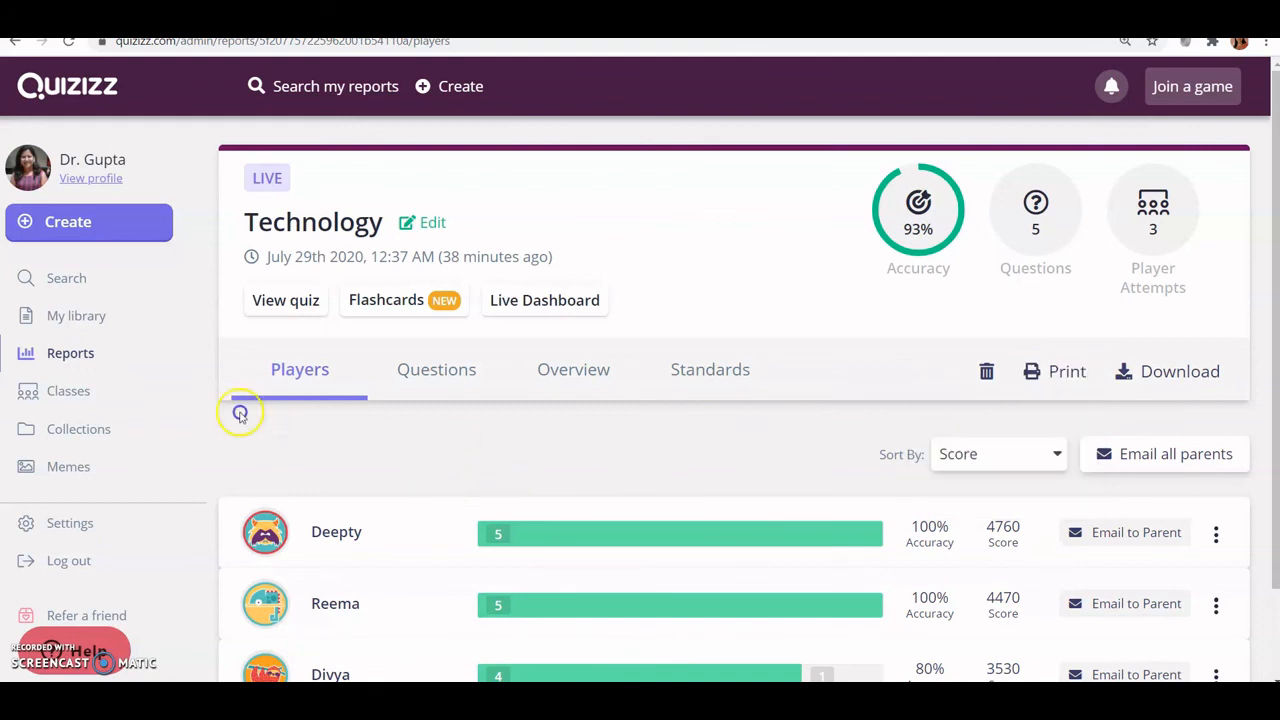
# Return to the list of all reports and check the actions offered for the completed live Technology report
pyautogui.click(95, 355)
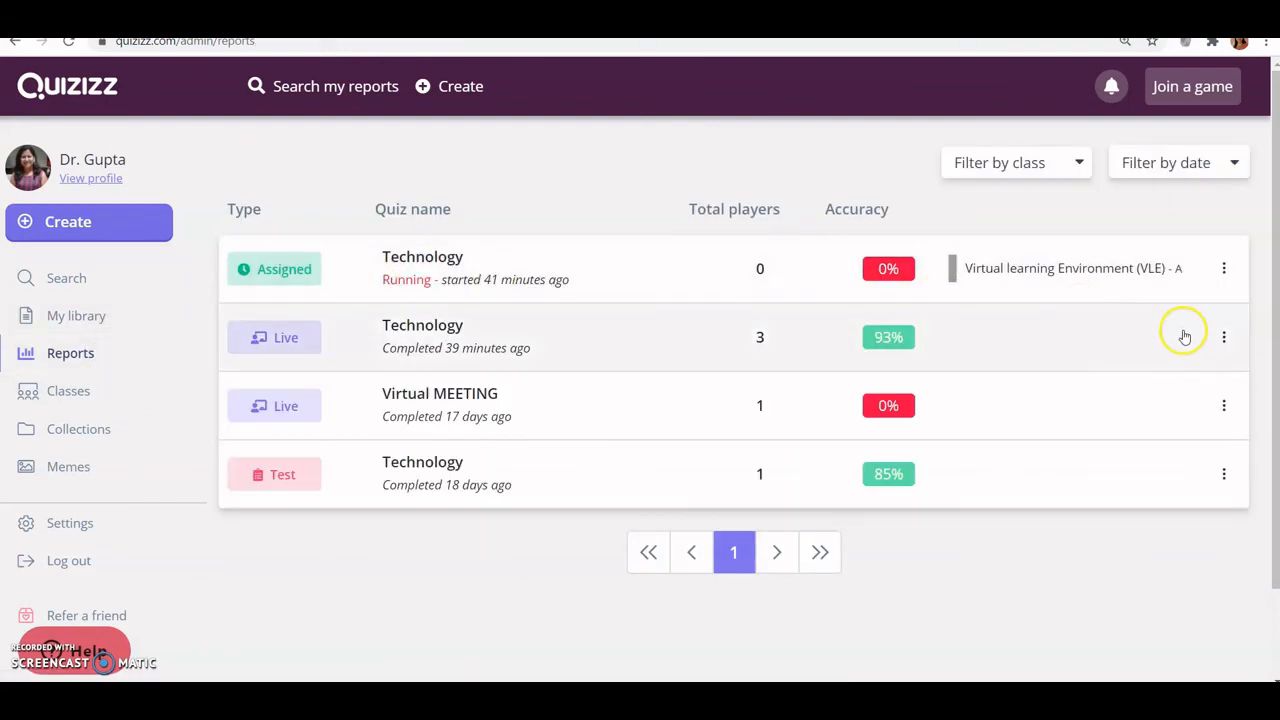
pyautogui.click(1224, 338)
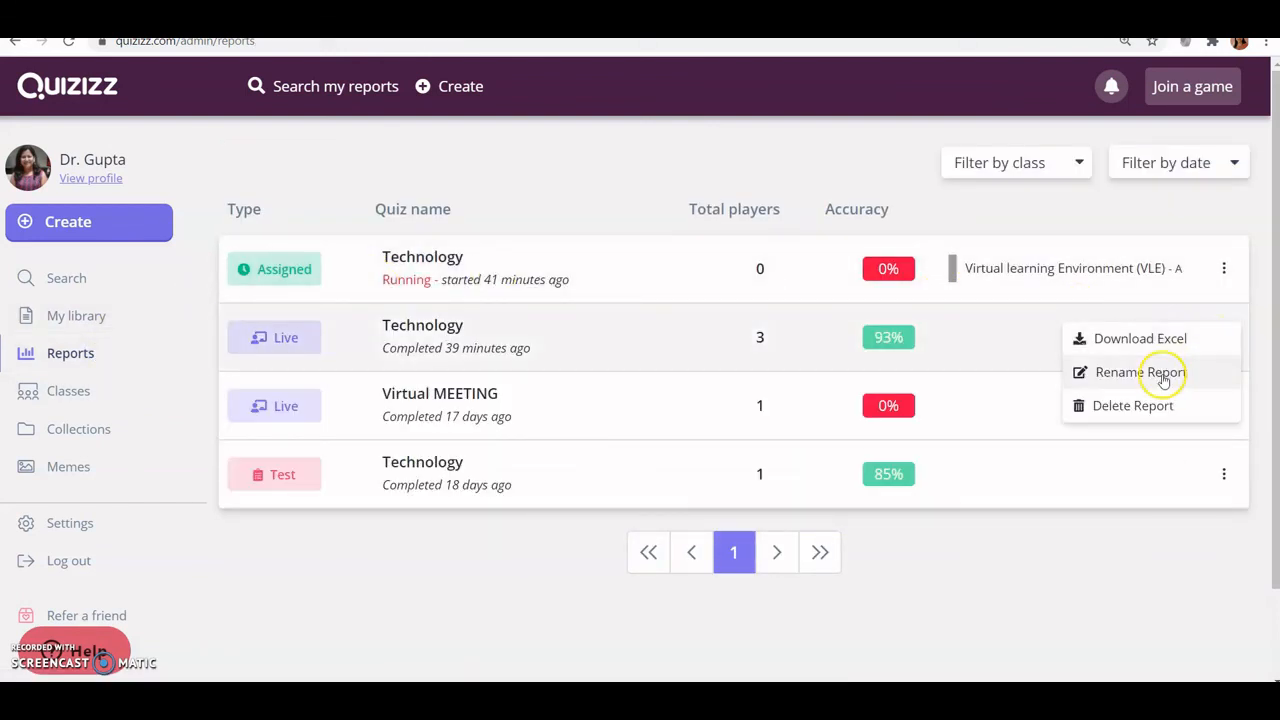
pyautogui.click(492, 579)
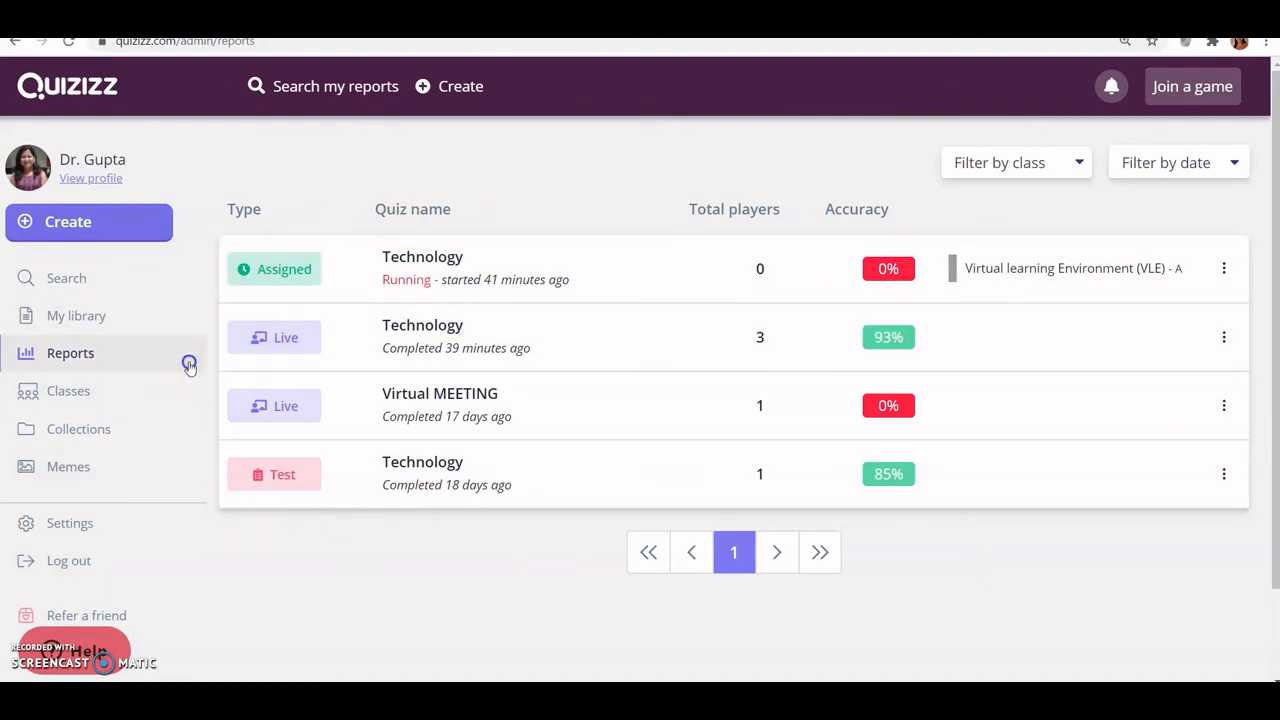
# Look over the account's classes, quiz collections and meme sets one after another
pyautogui.click(143, 343)
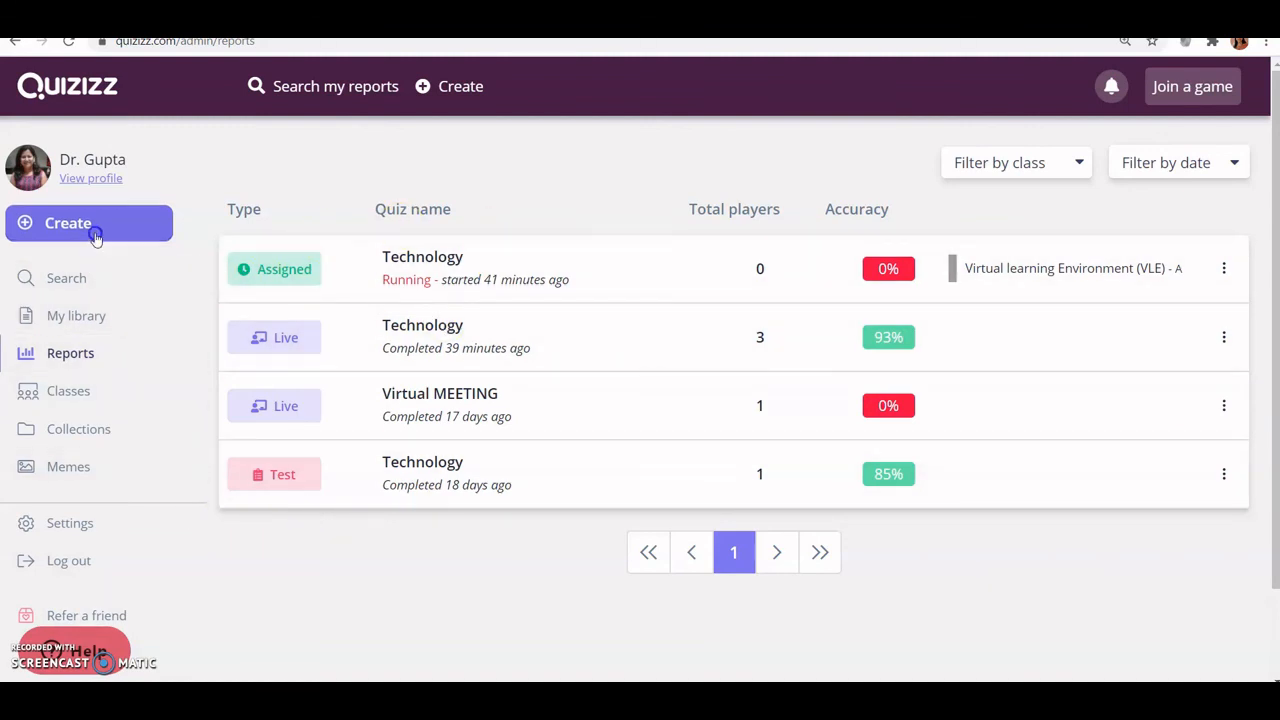
pyautogui.click(115, 233)
pyautogui.click(95, 285)
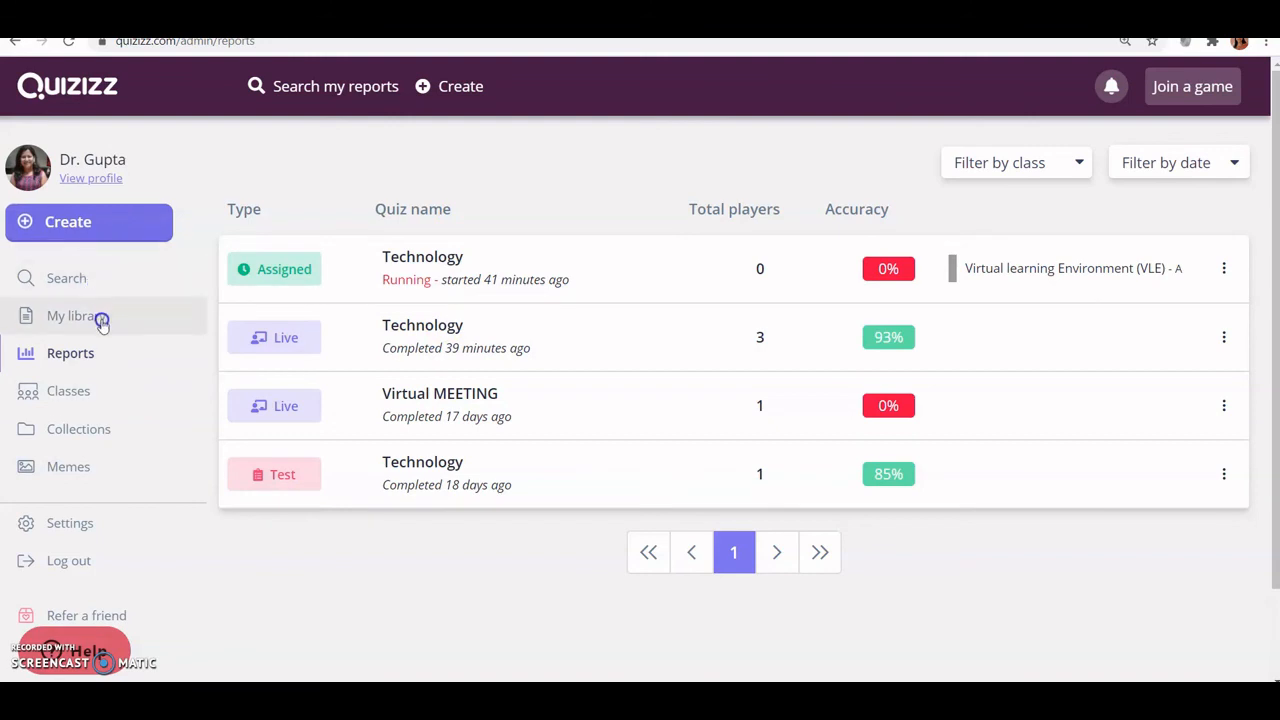
pyautogui.click(99, 391)
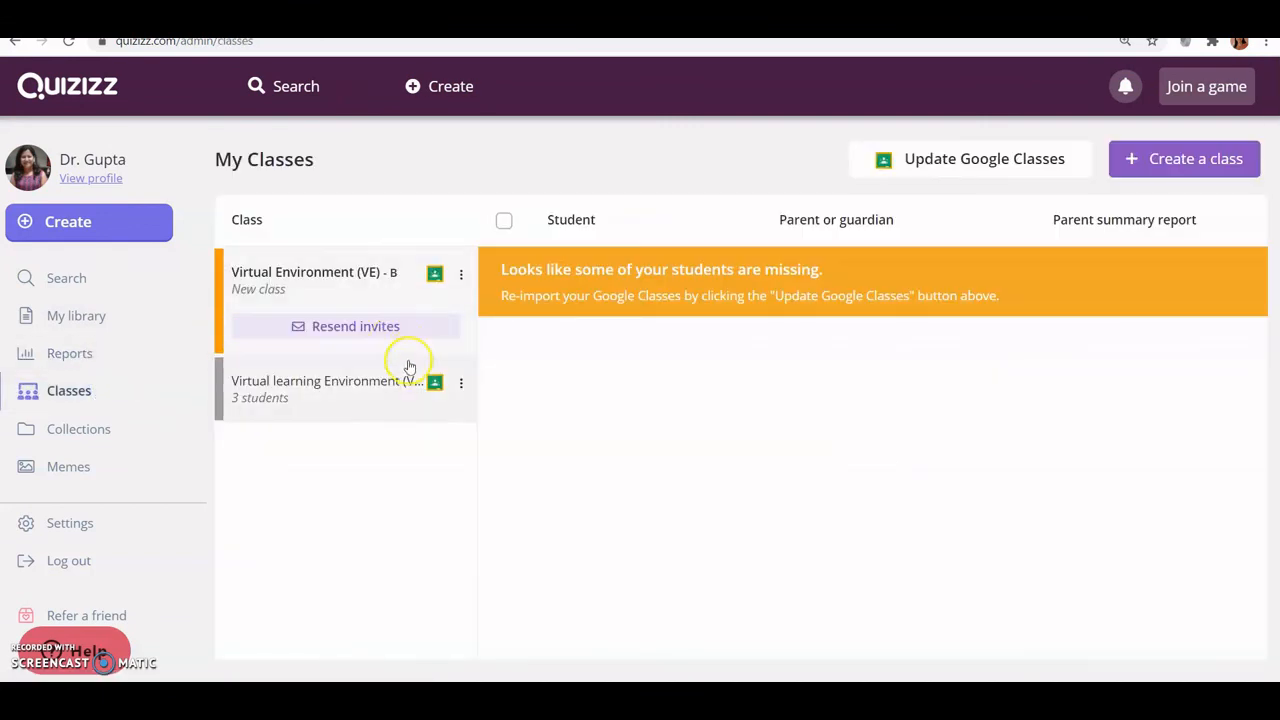
pyautogui.click(118, 440)
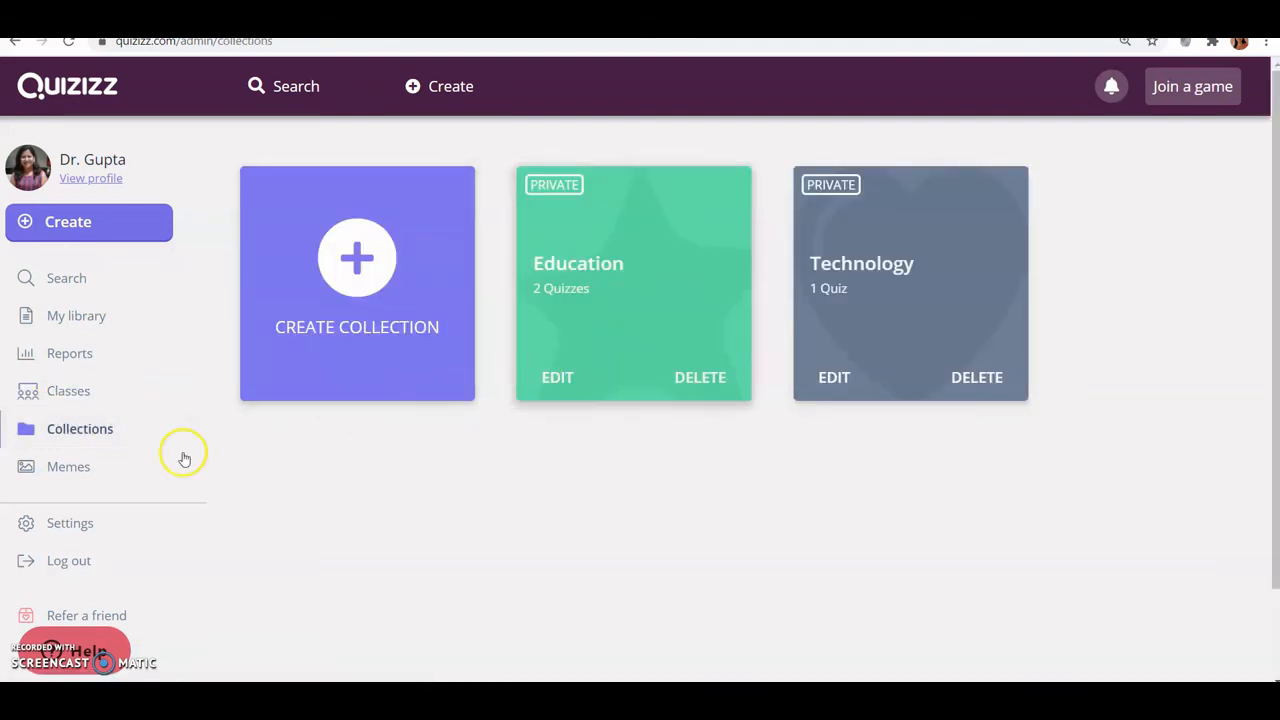
pyautogui.click(80, 467)
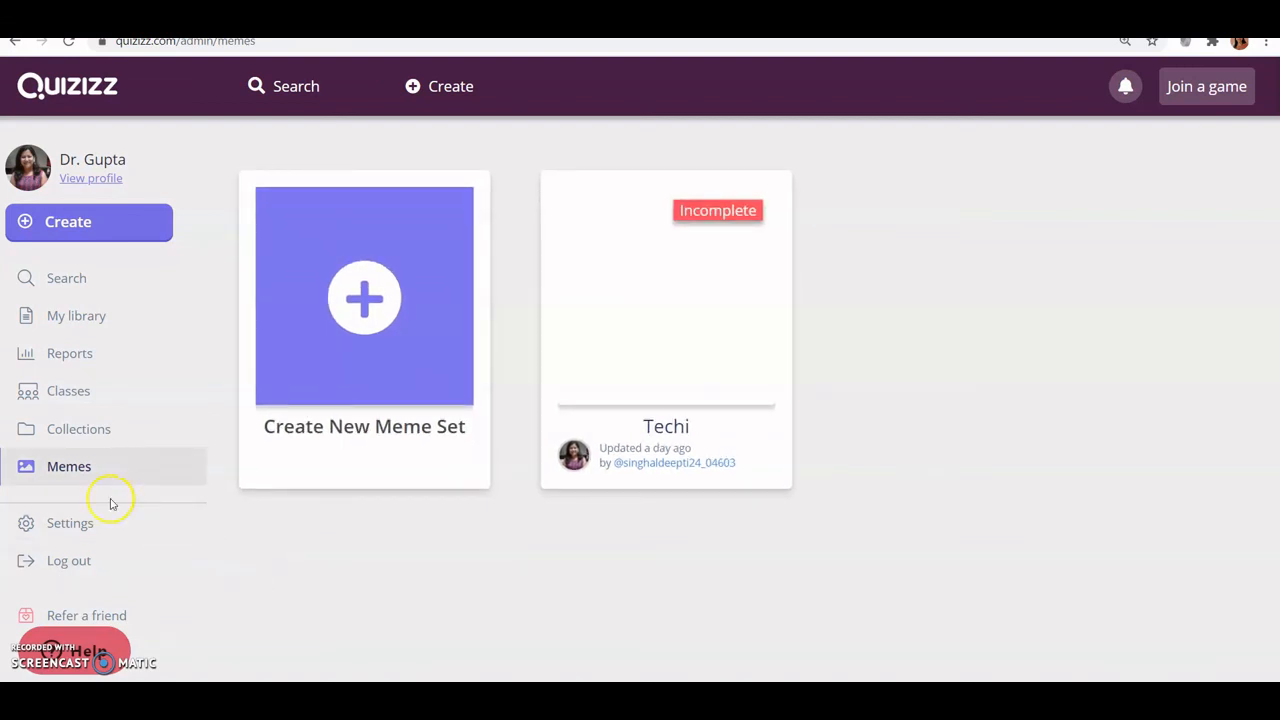
# Review the account settings down through language, password, account type and account deletion, and return to the Quizizz home page
pyautogui.click(88, 525)
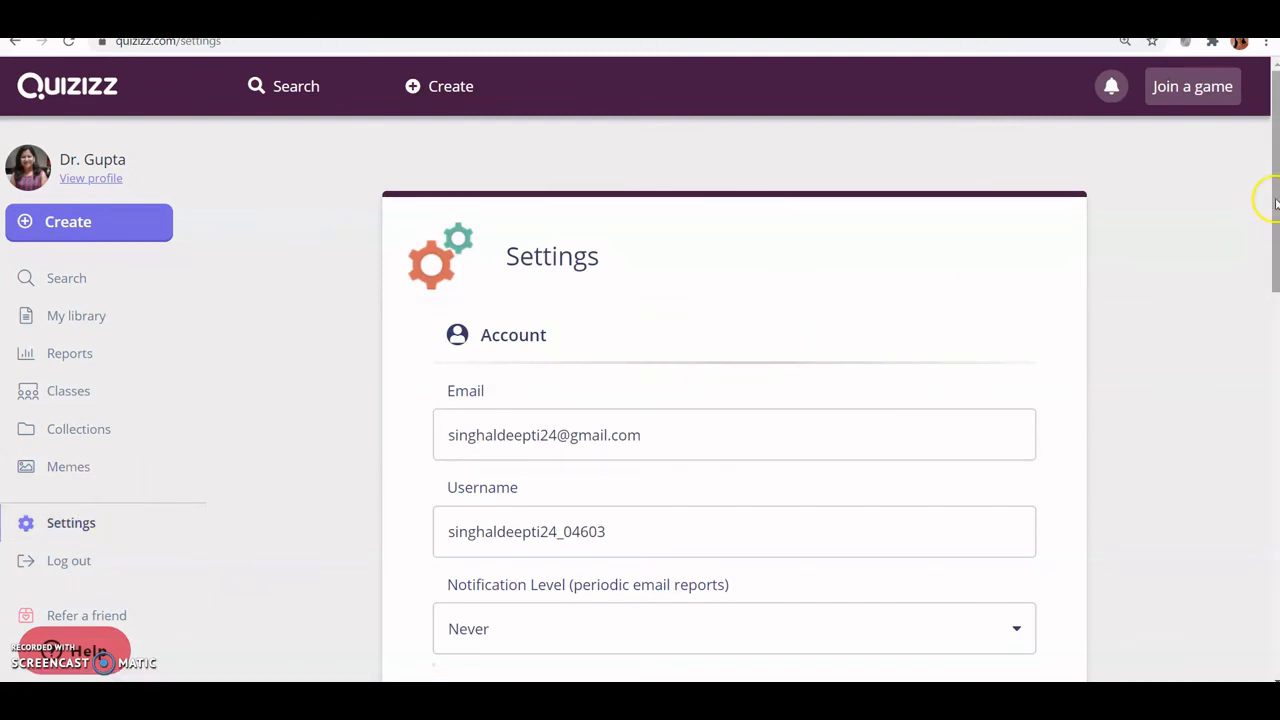
pyautogui.moveTo(1276, 203); pyautogui.dragTo(1257, 429)
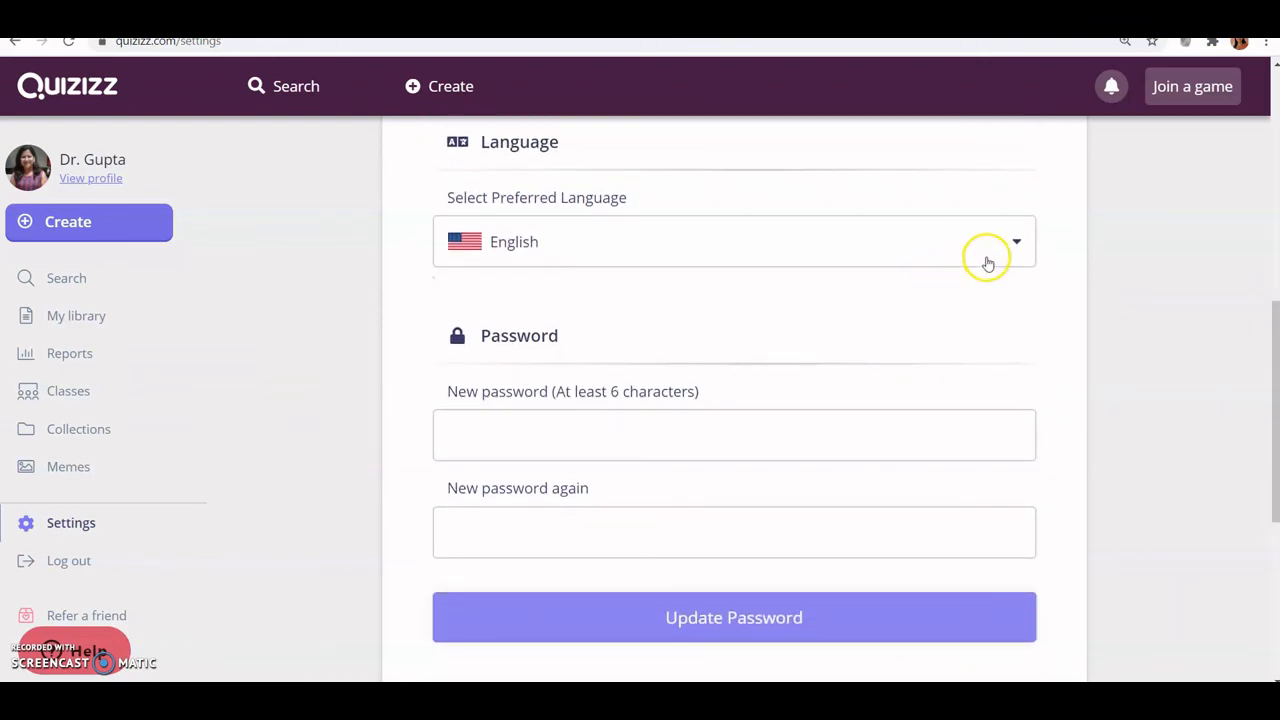
pyautogui.scroll(-1, 1268, 377)
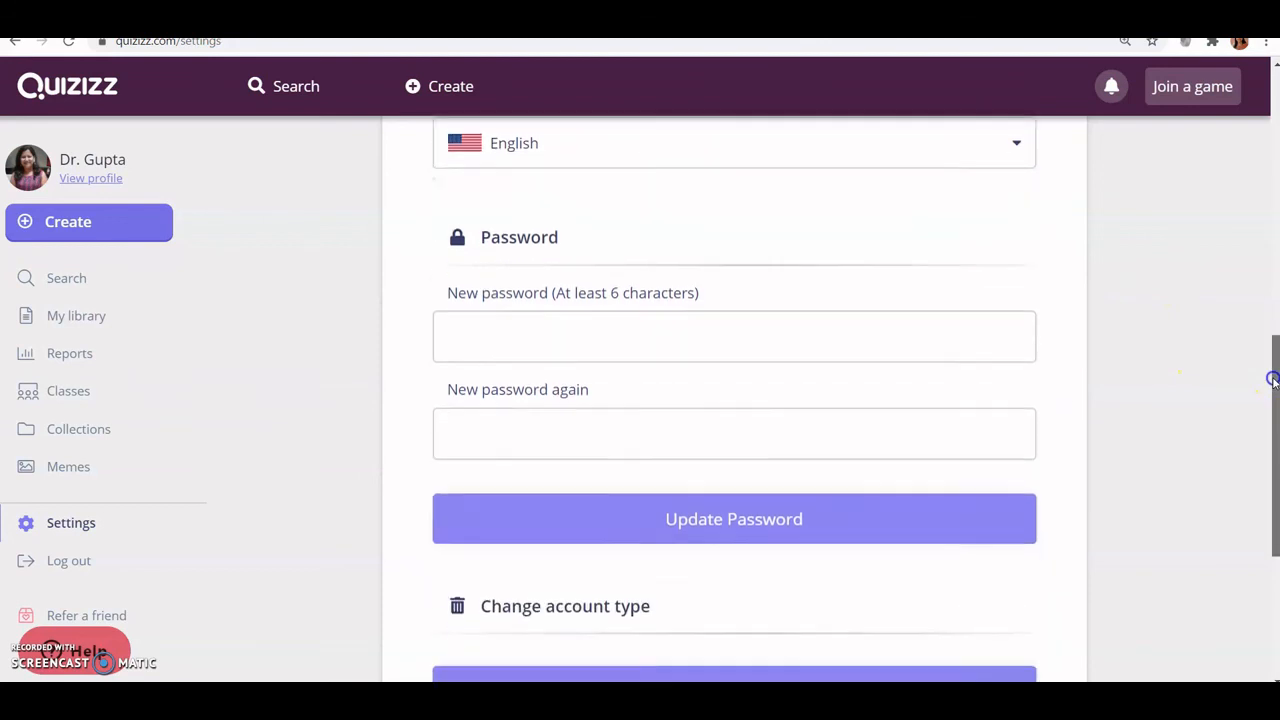
pyautogui.scroll(-1, 1272, 379)
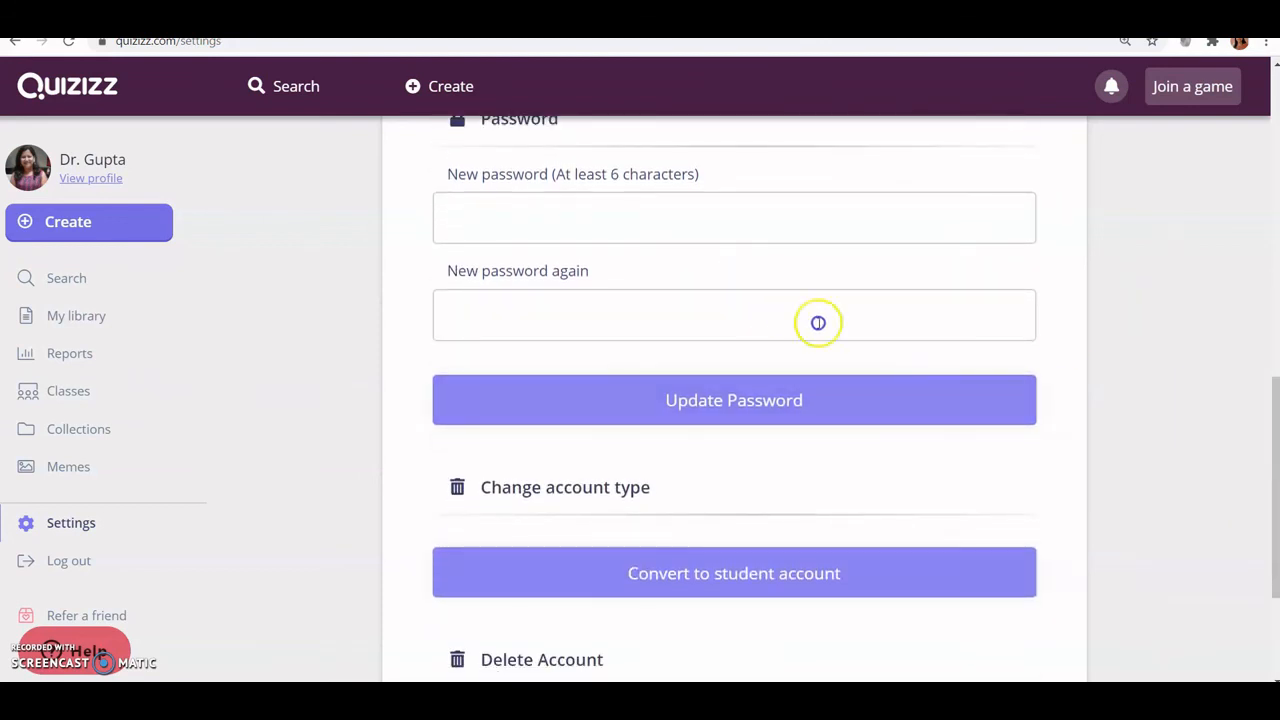
pyautogui.moveTo(1273, 428); pyautogui.dragTo(1274, 514)
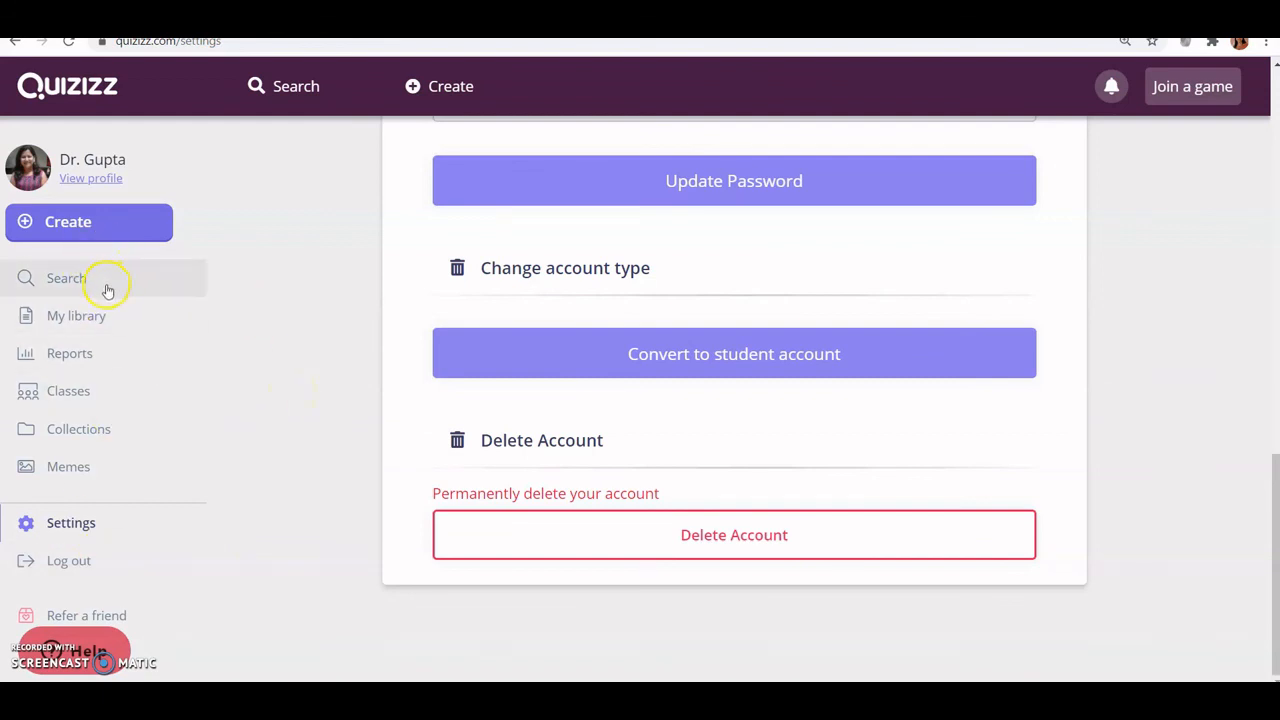
pyautogui.click(128, 98)
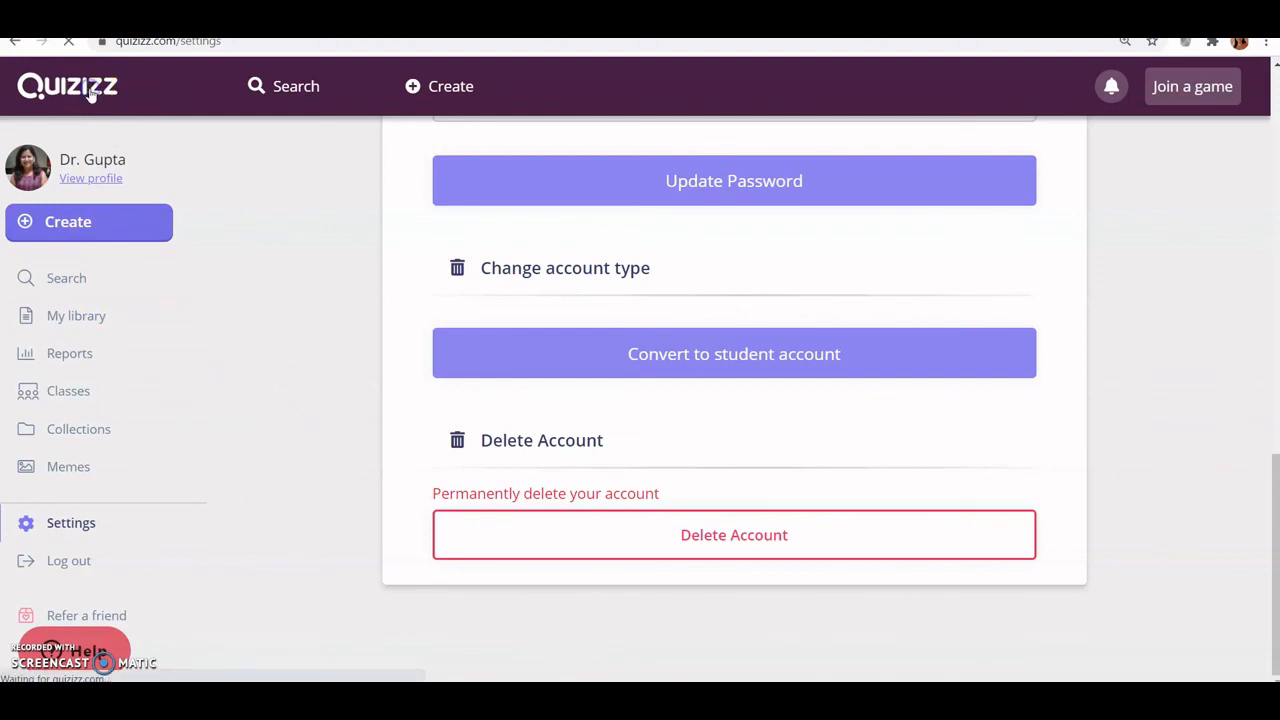